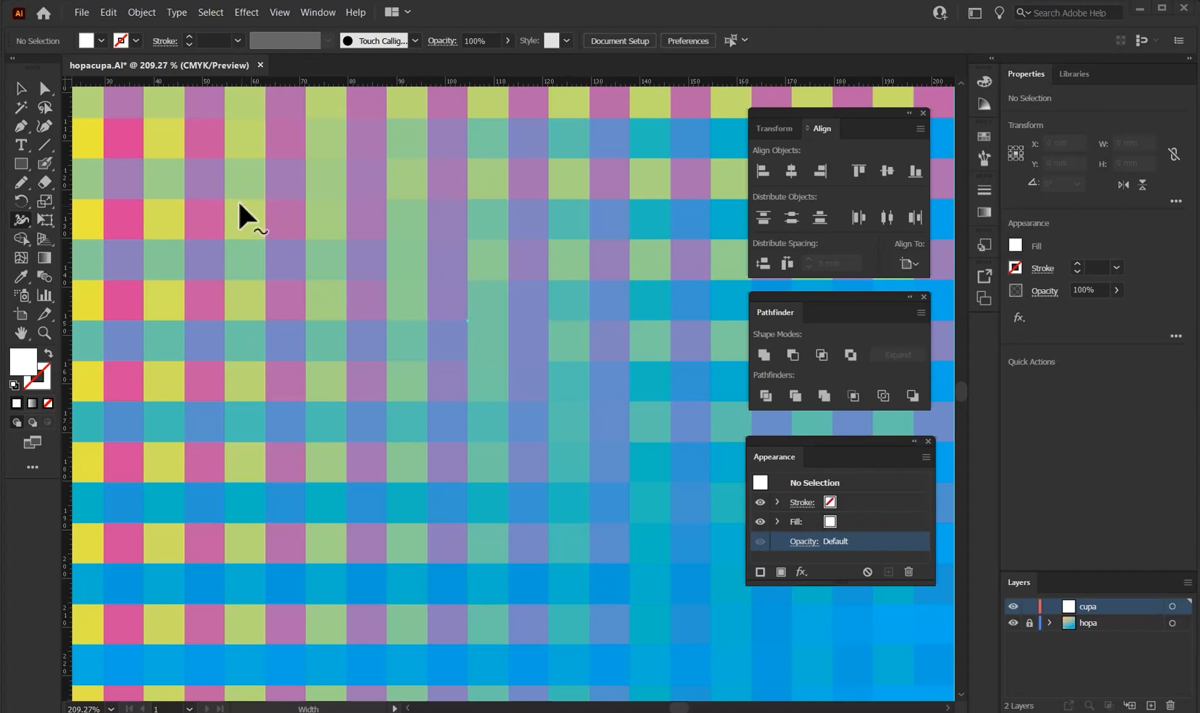
# Step: Draw a white square about 46 mm on each side in the upper-left area of the checkered artwork
pyautogui.moveTo(20, 163); pyautogui.dragTo(76, 158)
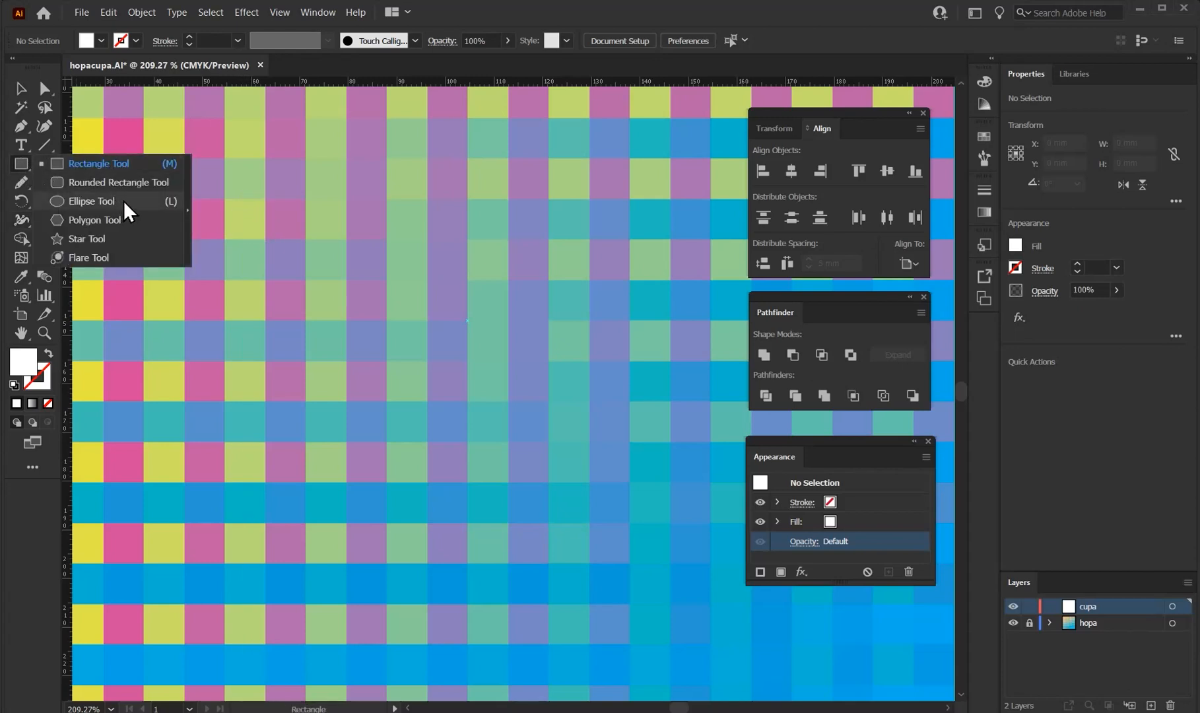
pyautogui.click(124, 164)
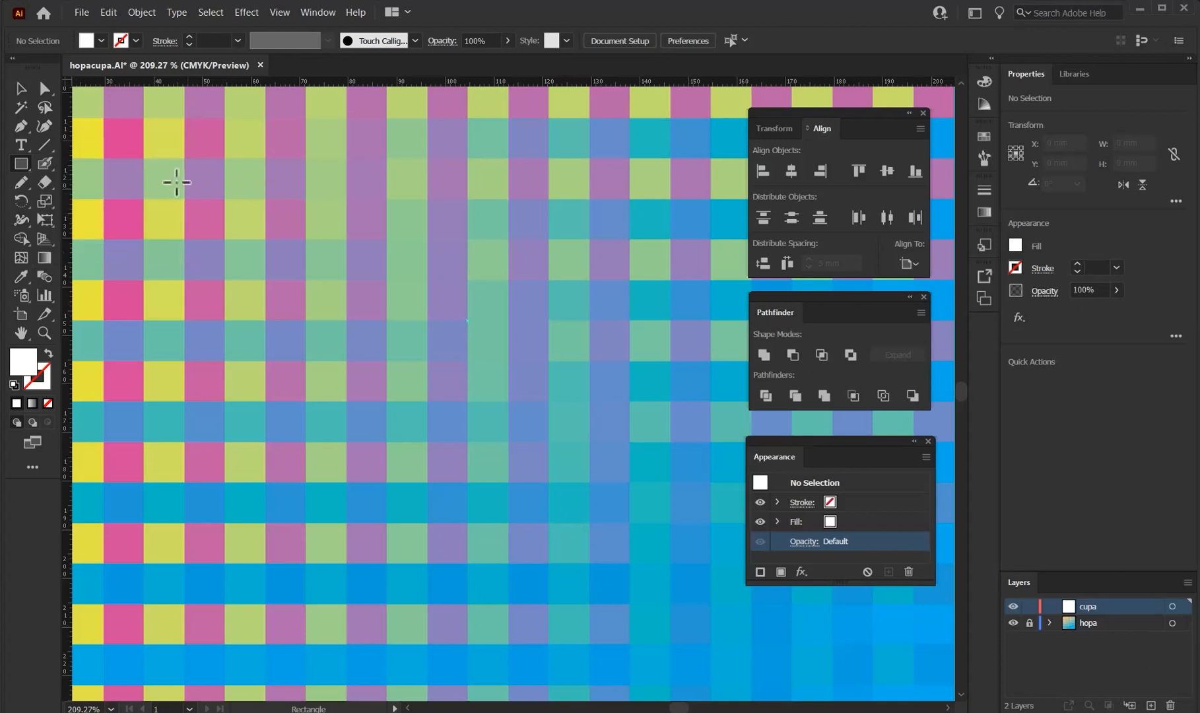
pyautogui.moveTo(161, 170); pyautogui.dragTo(368, 393)
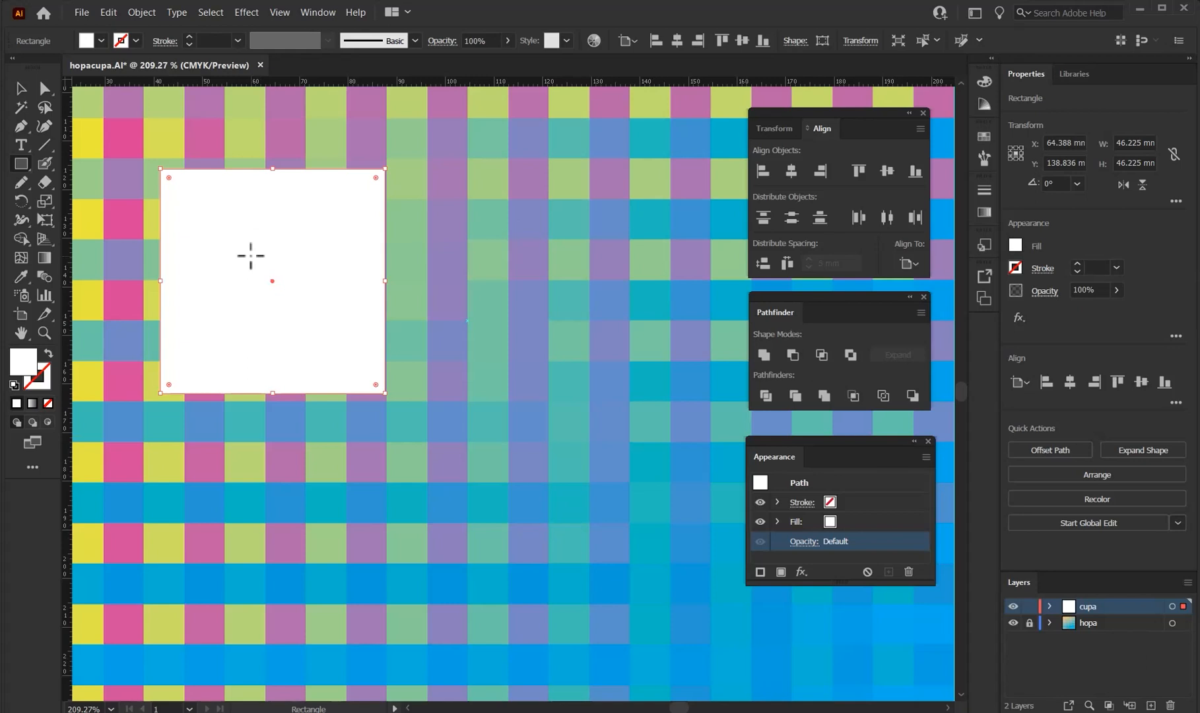
# Step: Draw two circles beside the square, one about 39 mm in diameter and another about 36 mm overlapping its lower edge
pyautogui.click(20, 163)
pyautogui.click(86, 200)
pyautogui.moveTo(446, 182); pyautogui.dragTo(636, 371)
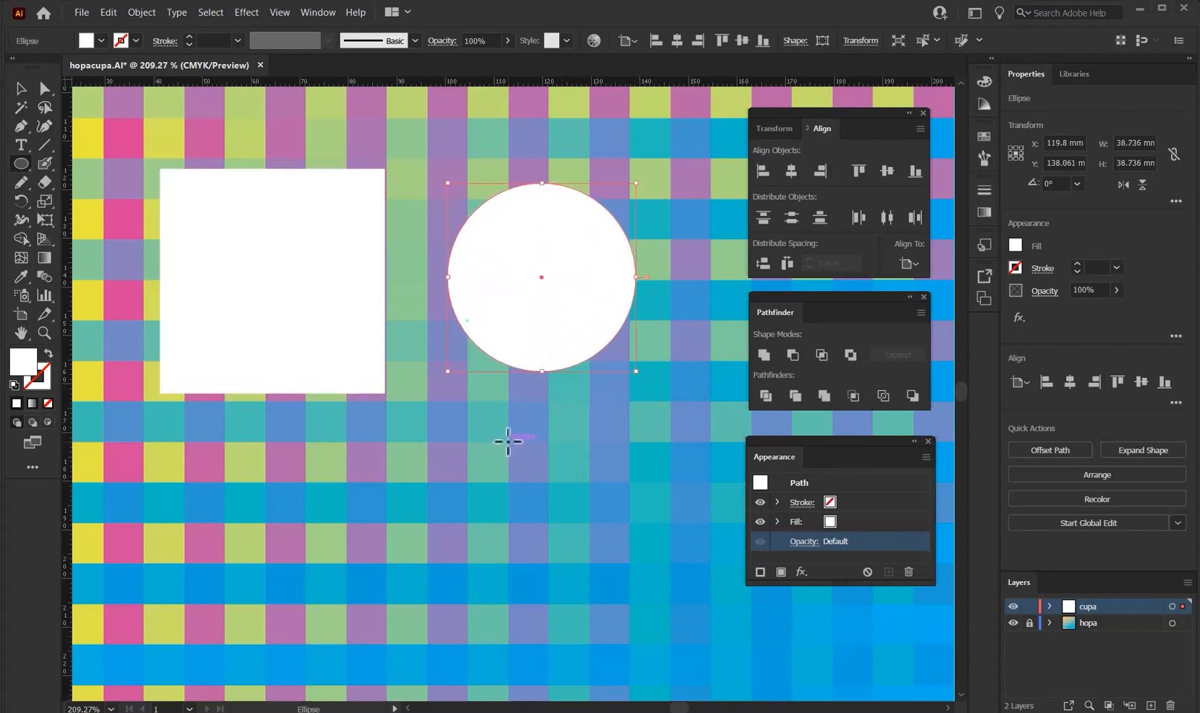
pyautogui.moveTo(509, 442); pyautogui.dragTo(575, 355)
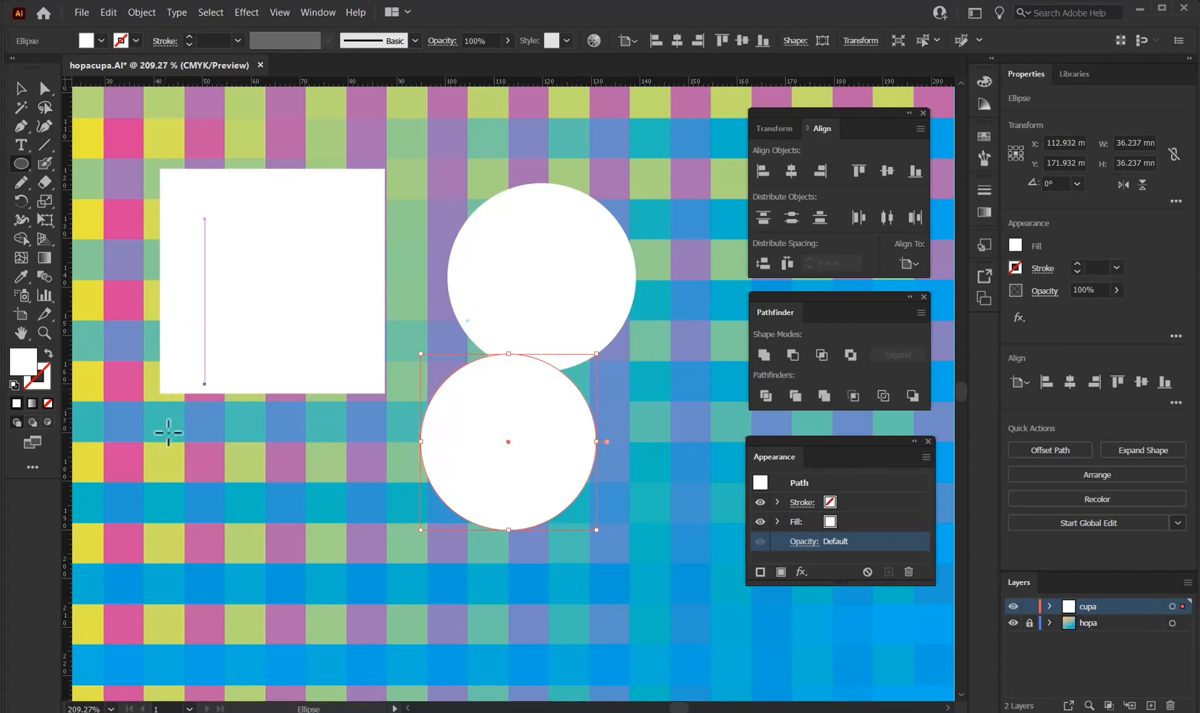
# Step: Draw a hexagon about 42 mm wide and move it just below the large square
pyautogui.click(21, 163)
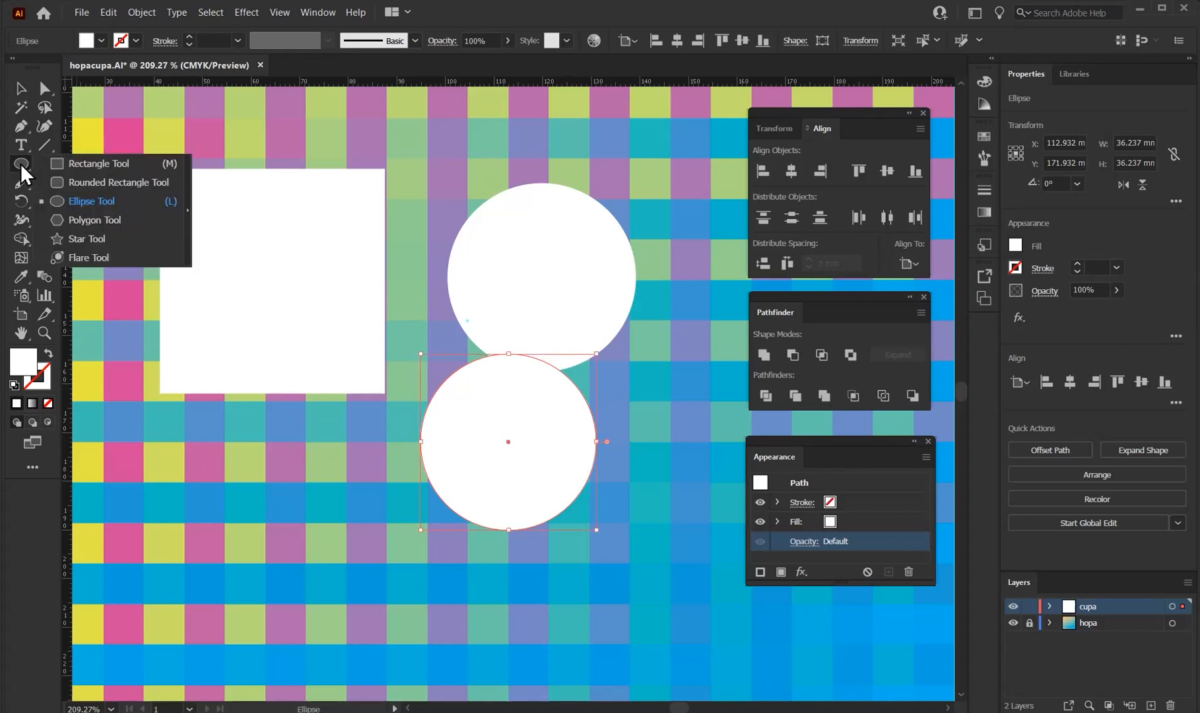
pyautogui.click(114, 219)
pyautogui.moveTo(136, 465); pyautogui.dragTo(208, 393)
pyautogui.click(21, 88)
pyautogui.moveTo(129, 424); pyautogui.dragTo(182, 492)
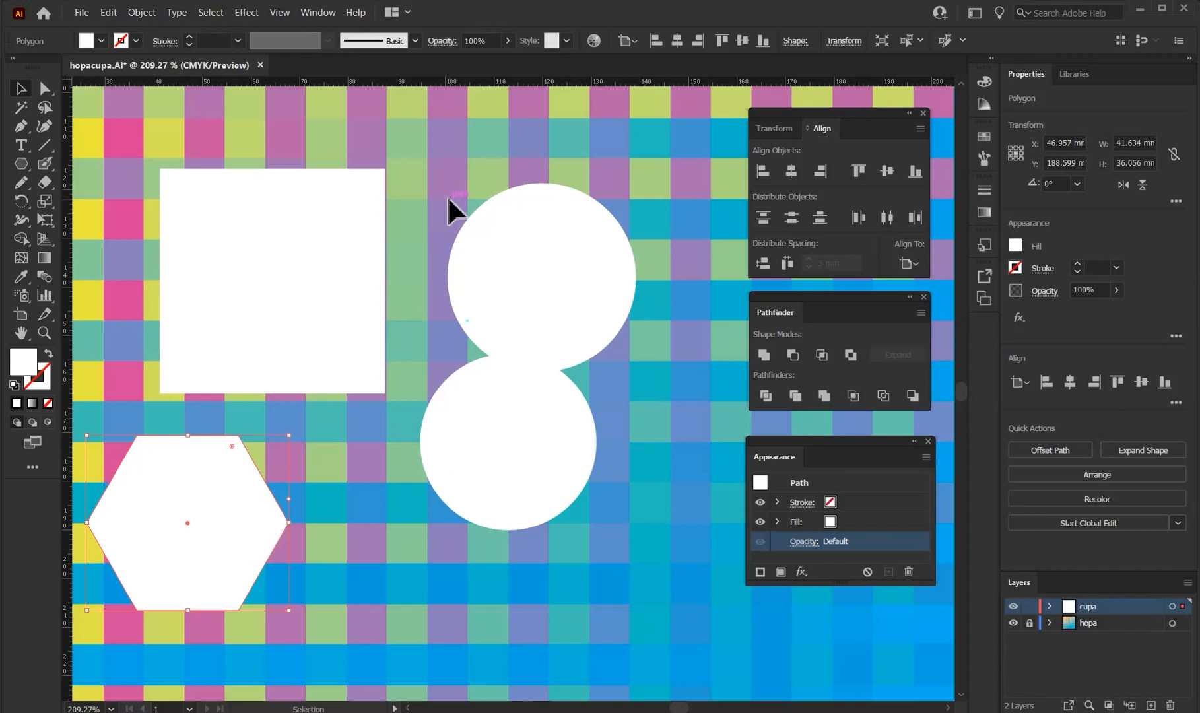
# Step: Create a 25 x 25 mm square at the upper-right corner of the large square by entering exact dimensions
pyautogui.moveTo(22, 163); pyautogui.dragTo(72, 164)
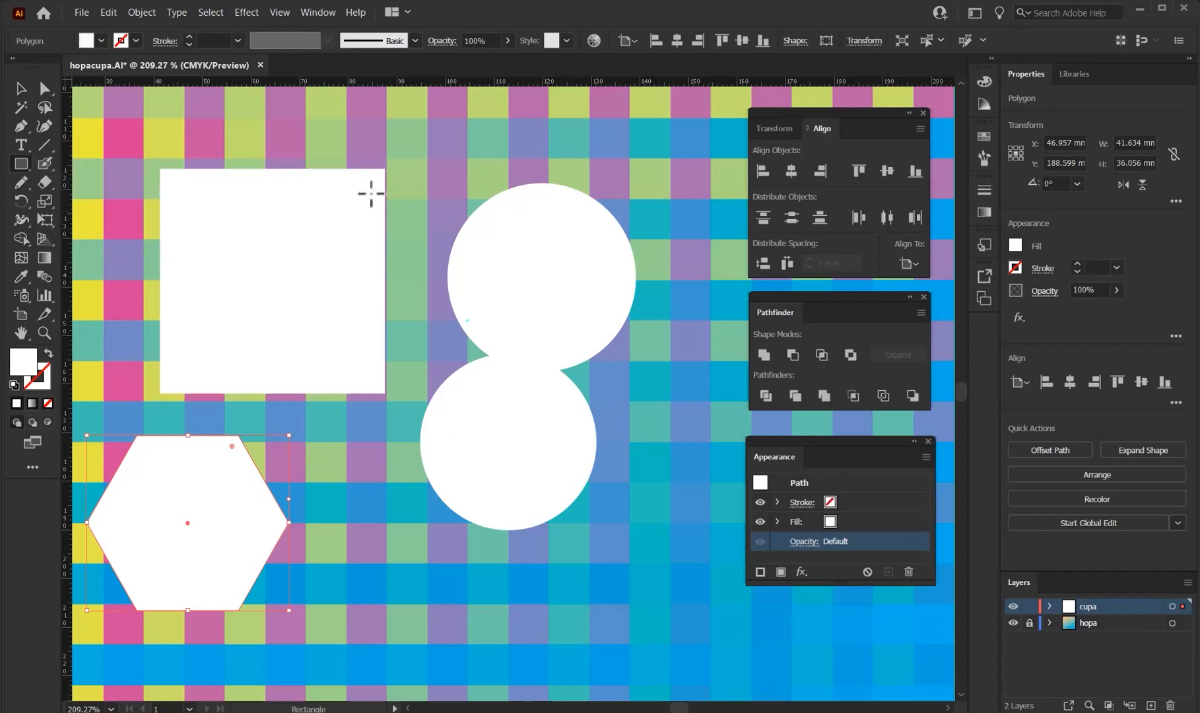
pyautogui.click(374, 150)
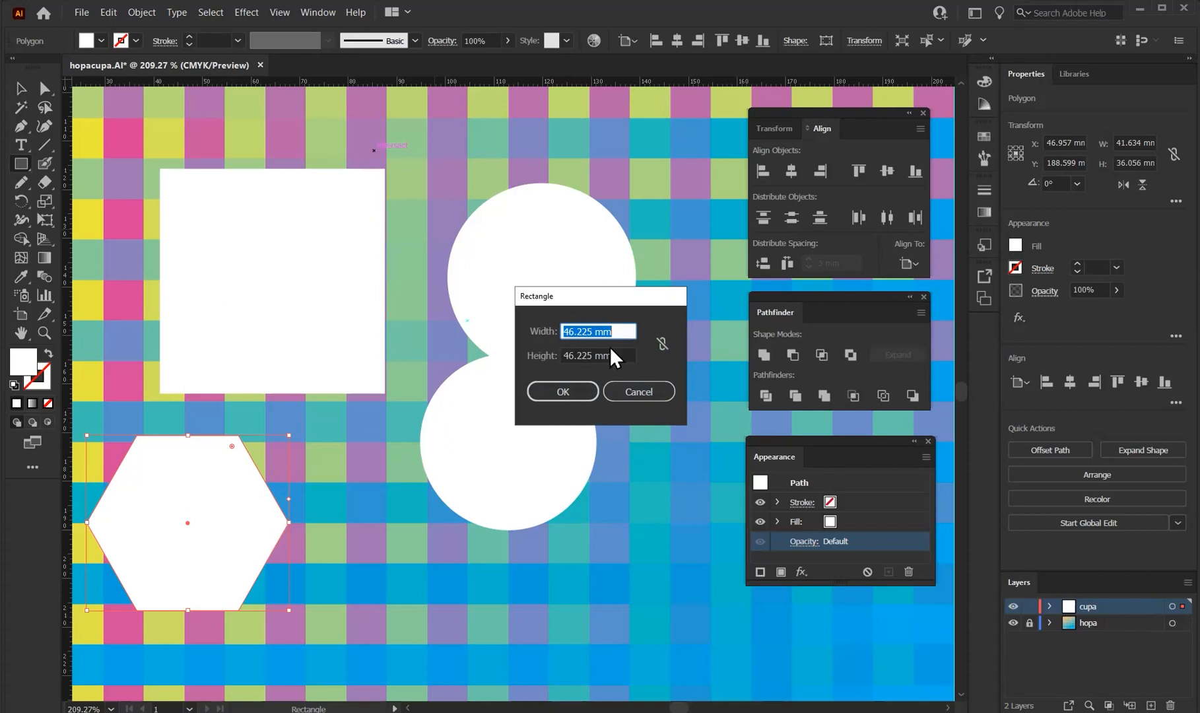
pyautogui.write('25')
pyautogui.press('Tab')
pyautogui.write('25')
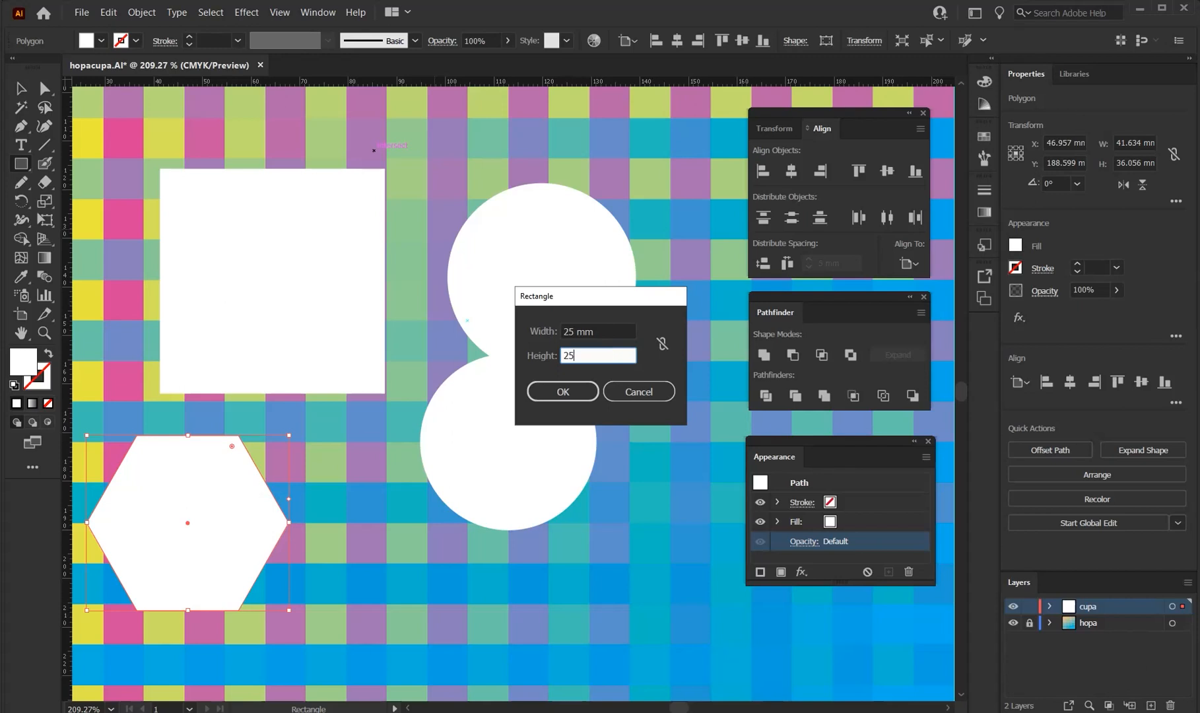
pyautogui.click(550, 390)
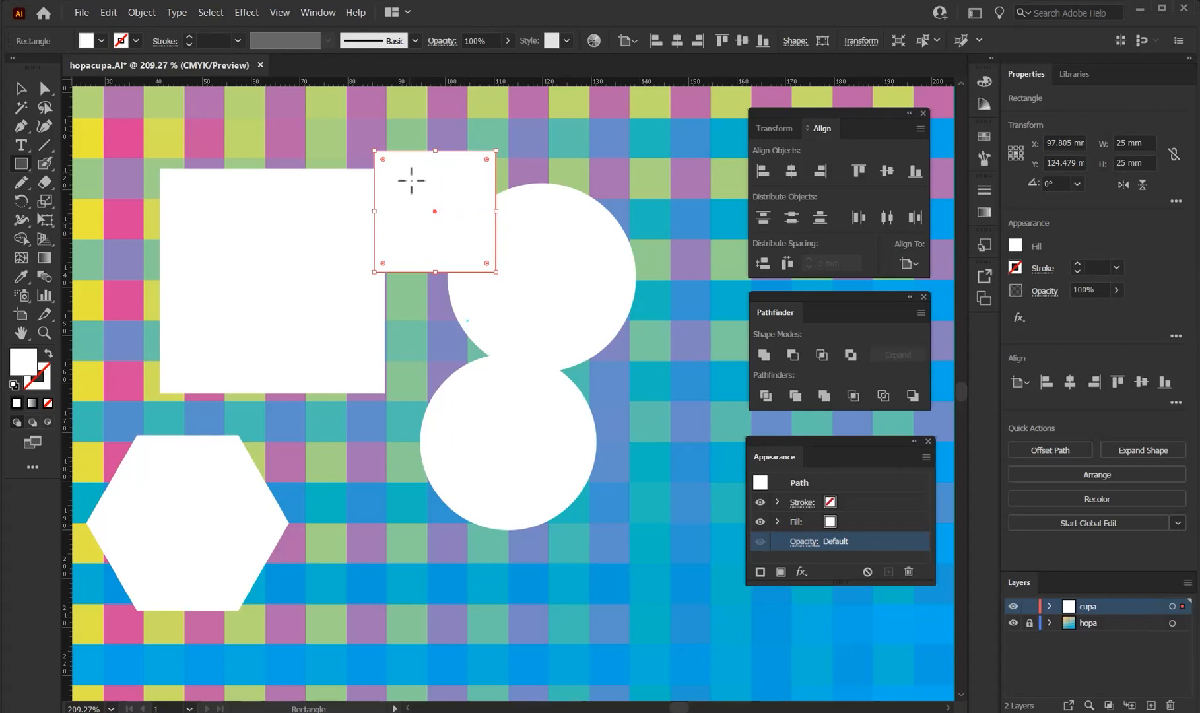
# Step: Move the 25 mm square up and right off the large square, and the upper circle about 22 mm right and 4 mm up
pyautogui.click(29, 91)
pyautogui.moveTo(439, 187); pyautogui.dragTo(469, 135)
pyautogui.moveTo(563, 241); pyautogui.dragTo(643, 209)
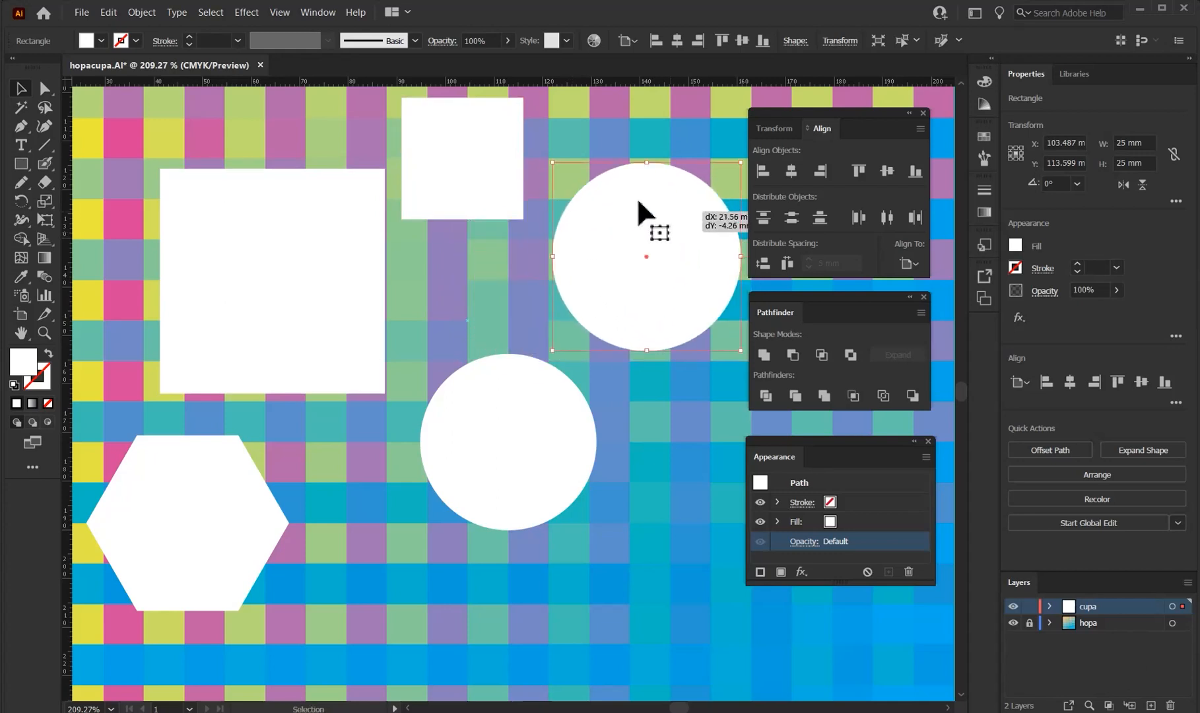
# Step: Create a three-sided polygon with a 20.817 mm radius and move it down beside the hexagon
pyautogui.click(22, 162)
pyautogui.click(109, 220)
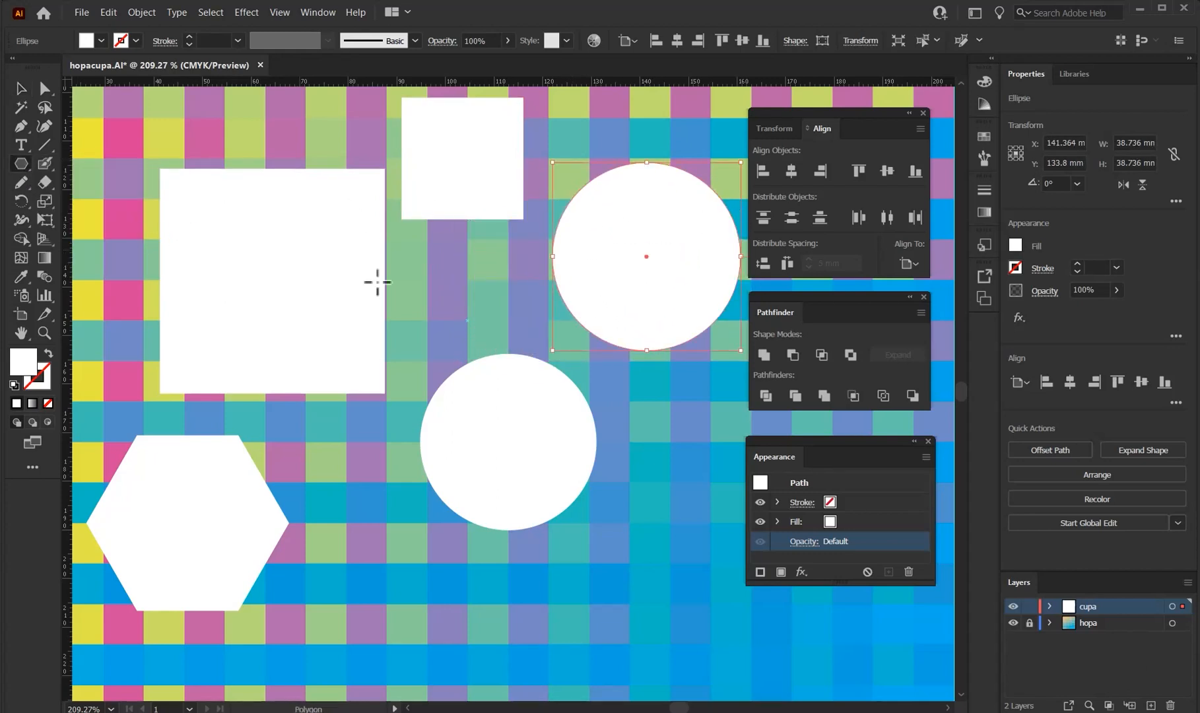
pyautogui.click(423, 299)
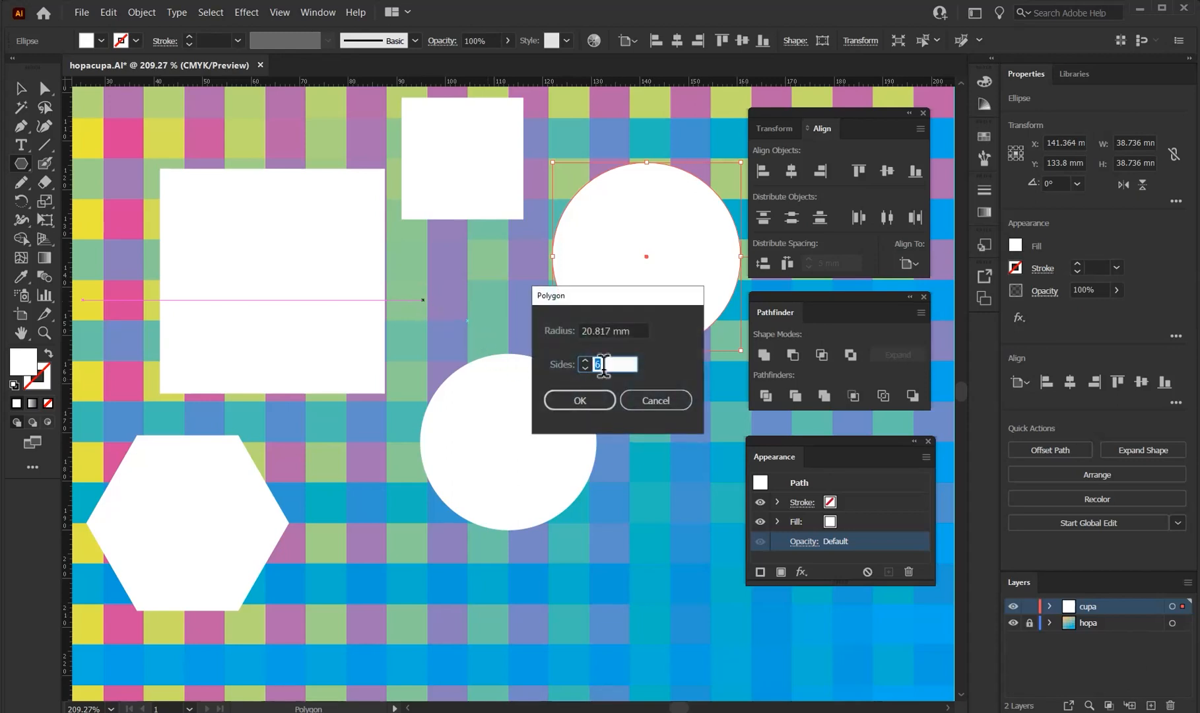
pyautogui.press('BackSpace')
pyautogui.click(567, 399)
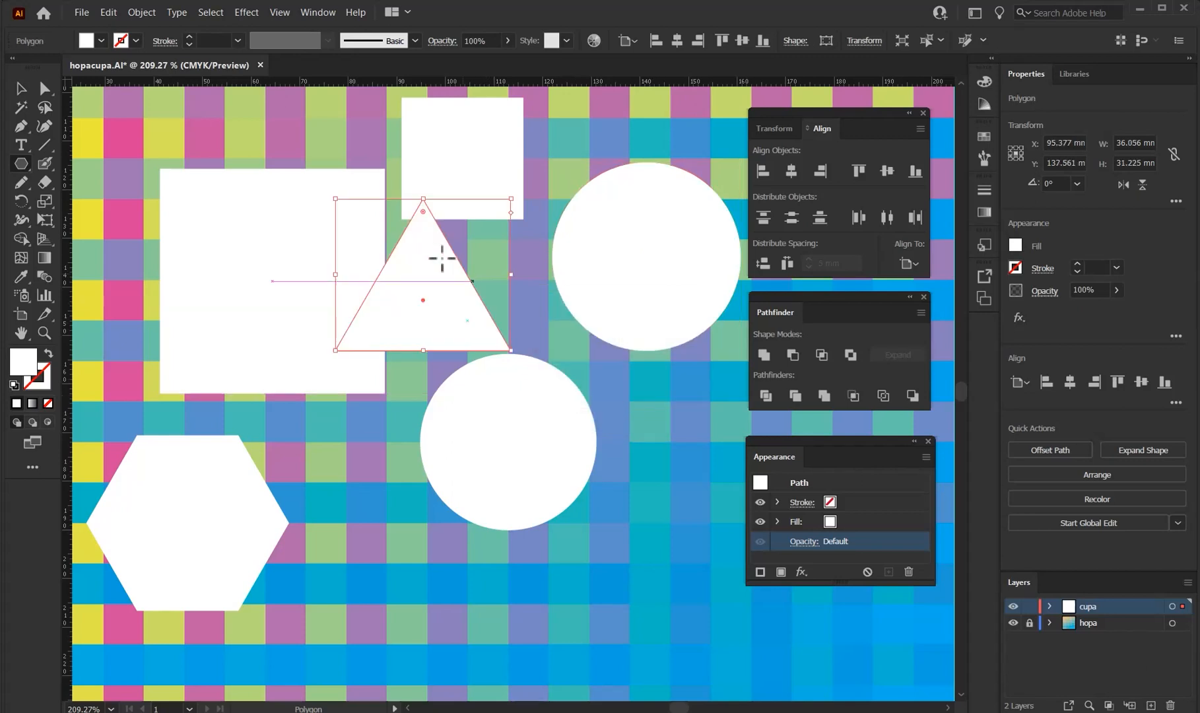
pyautogui.click(21, 89)
pyautogui.moveTo(428, 273); pyautogui.dragTo(408, 579)
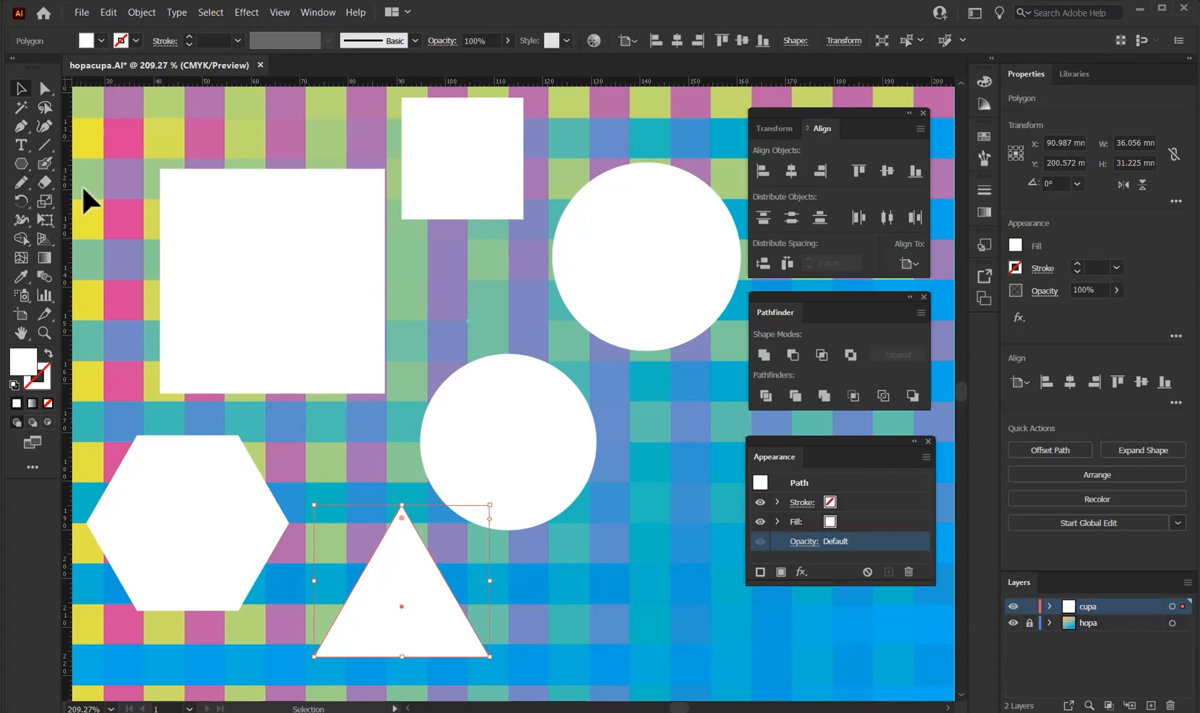
# Step: Draw a tilted five-pointed star about 28 x 29 mm between the large square and the upper circle
pyautogui.click(22, 161)
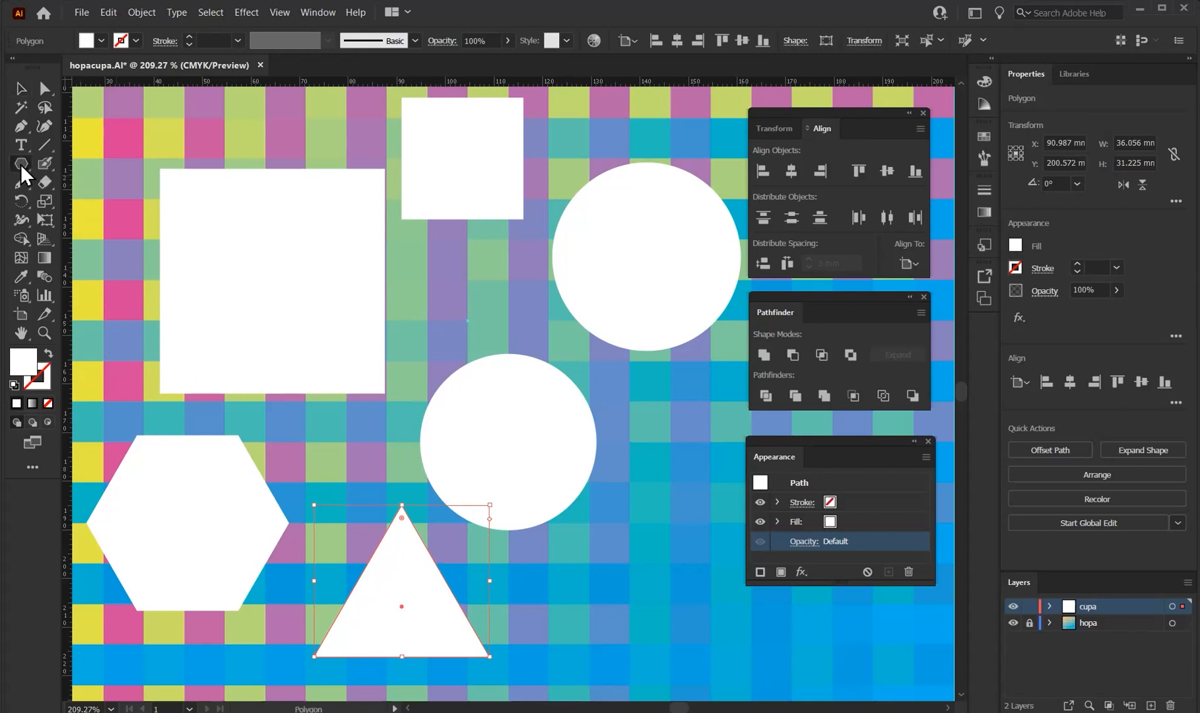
pyautogui.click(18, 161)
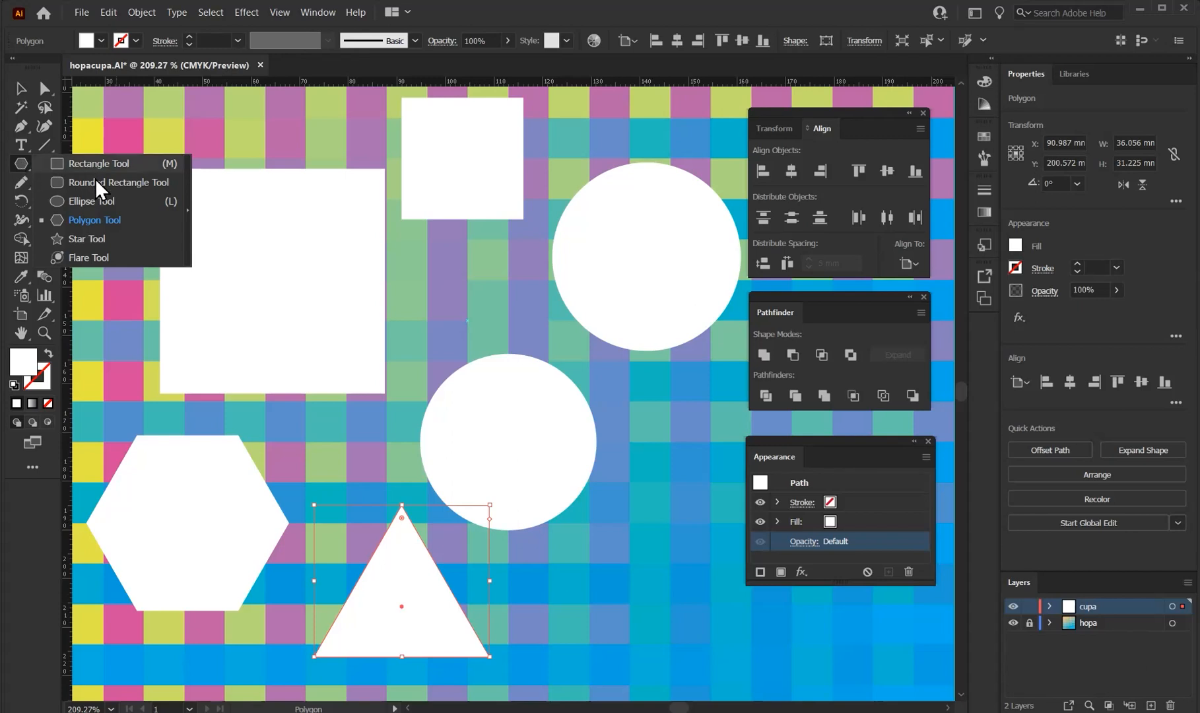
pyautogui.click(127, 219)
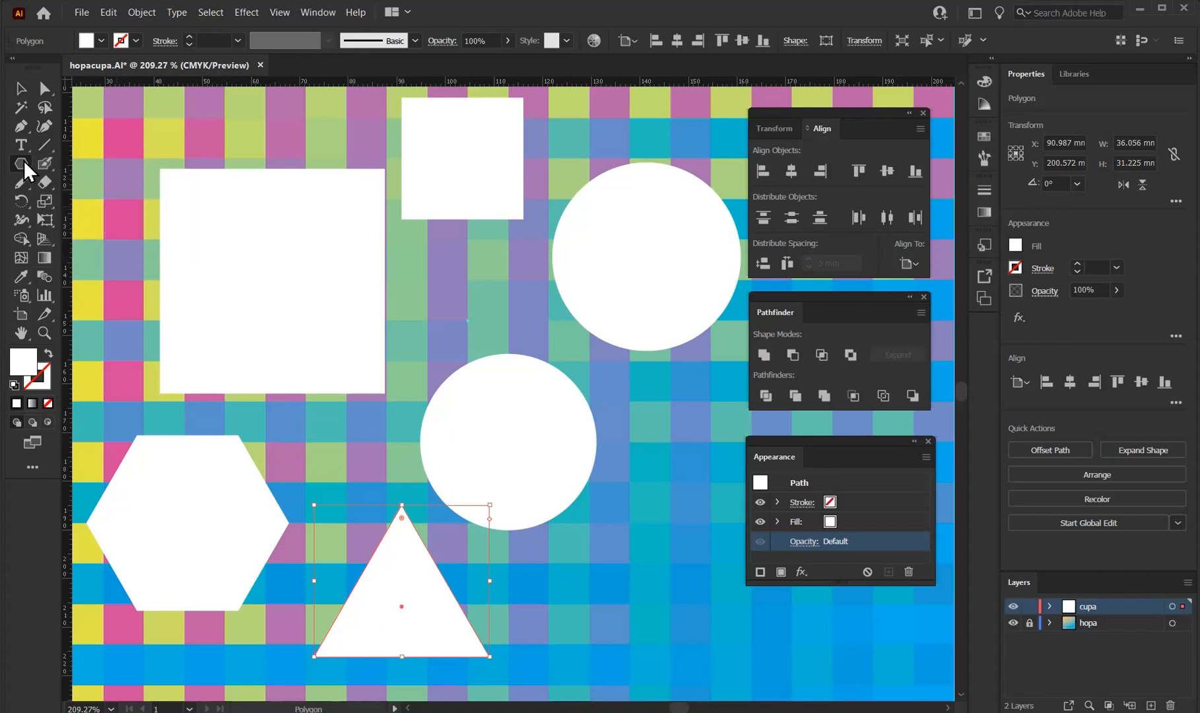
pyautogui.click(24, 161)
pyautogui.click(86, 238)
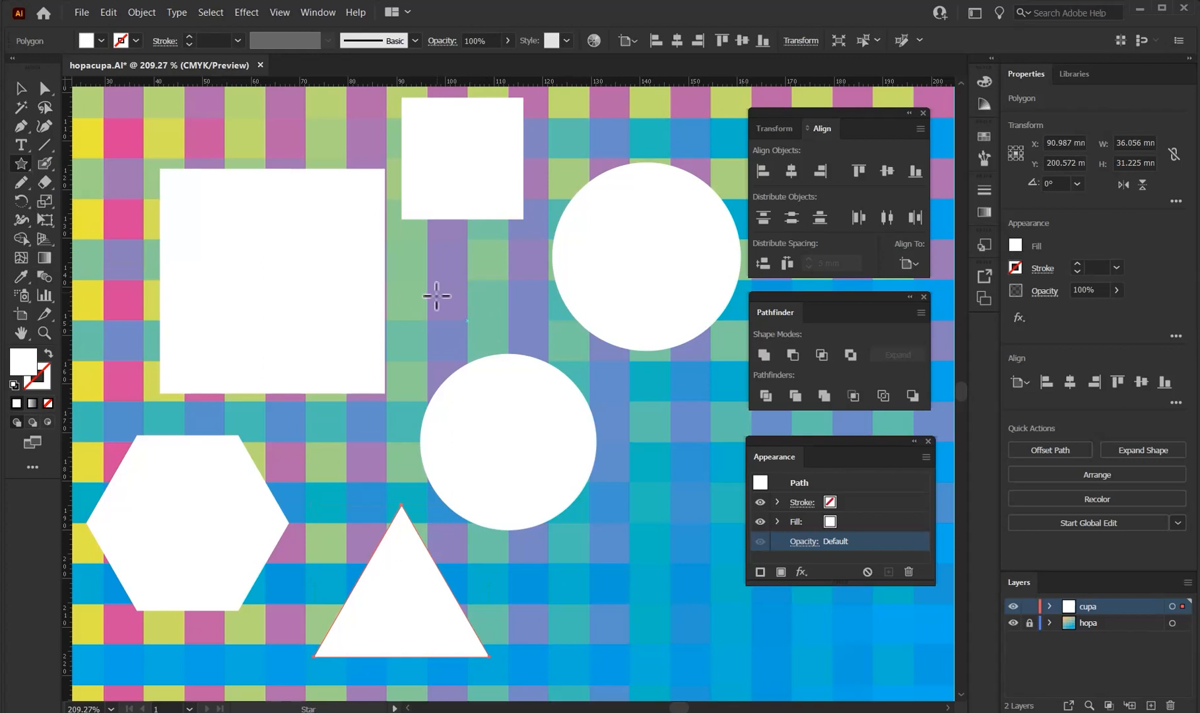
pyautogui.moveTo(452, 293); pyautogui.dragTo(507, 262)
# Step: Place a tiny star about 1 mm wide near the lower circle, and create a six-pointed star with radii 0.516 mm and 0.258 mm
pyautogui.moveTo(629, 457); pyautogui.dragTo(631, 459)
pyautogui.click(634, 417)
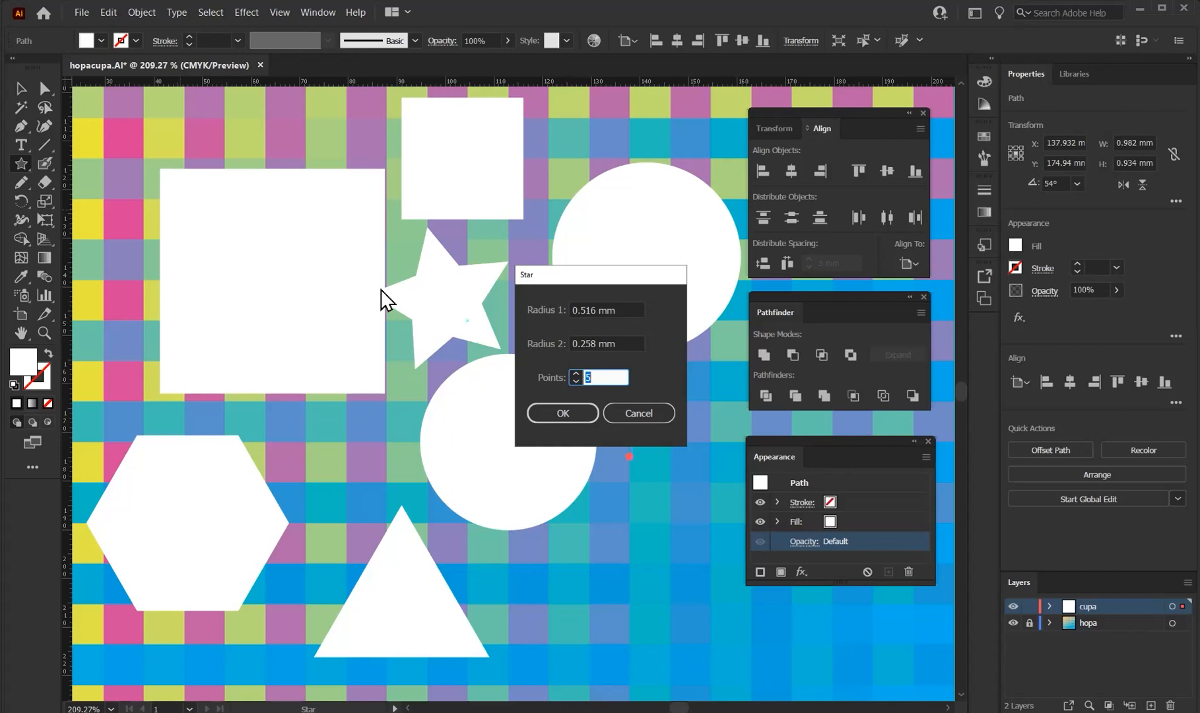
pyautogui.click(576, 373)
pyautogui.click(568, 412)
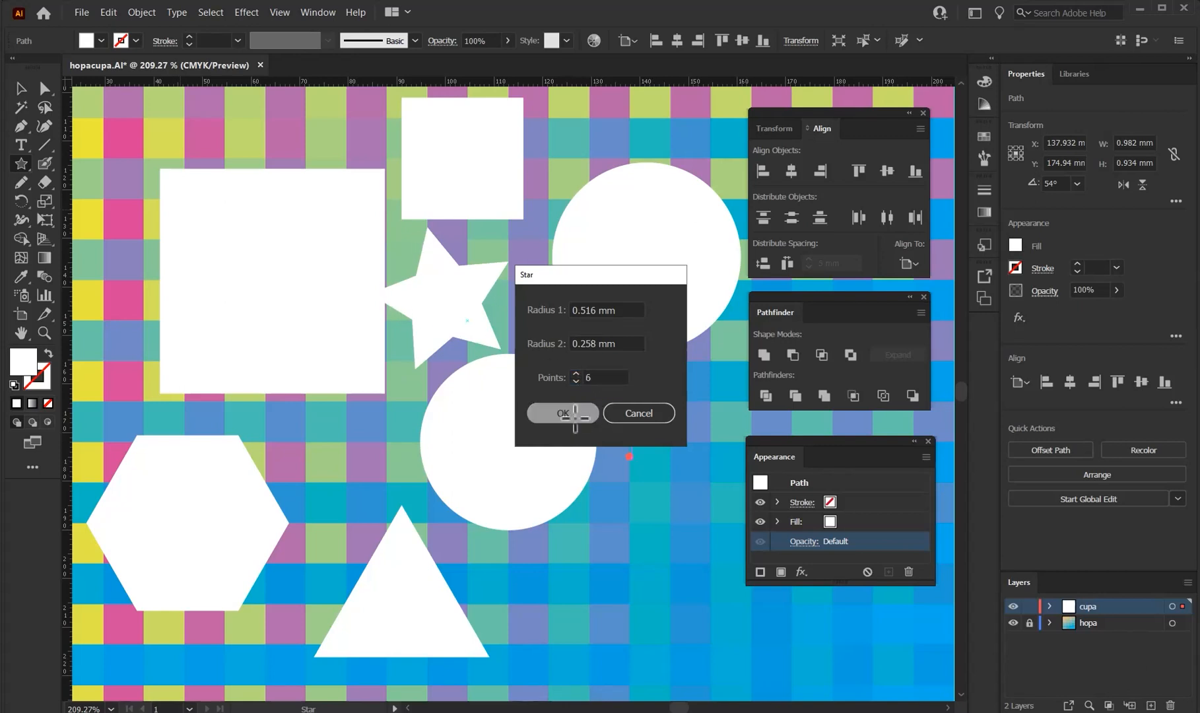
# Step: Create a six-pointed star with Radius 1 of 20 mm and Radius 2 of 25 mm below the upper circle
pyautogui.click(660, 395)
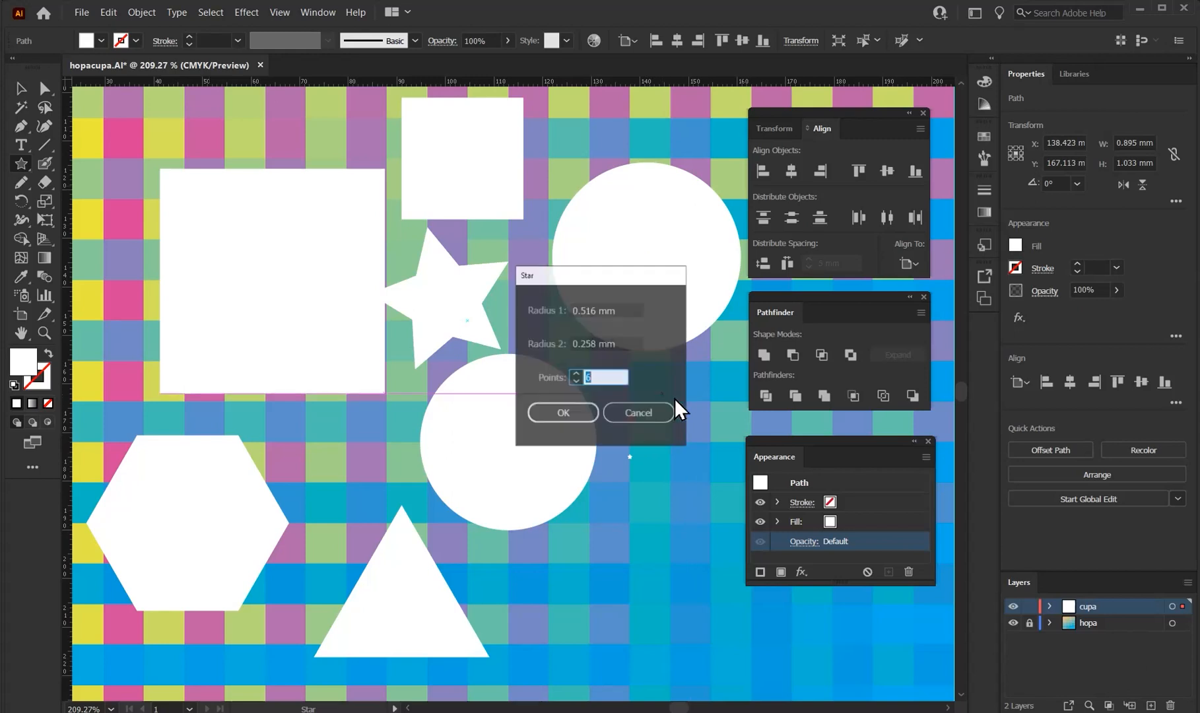
pyautogui.click(595, 338)
pyautogui.moveTo(595, 338); pyautogui.dragTo(535, 339)
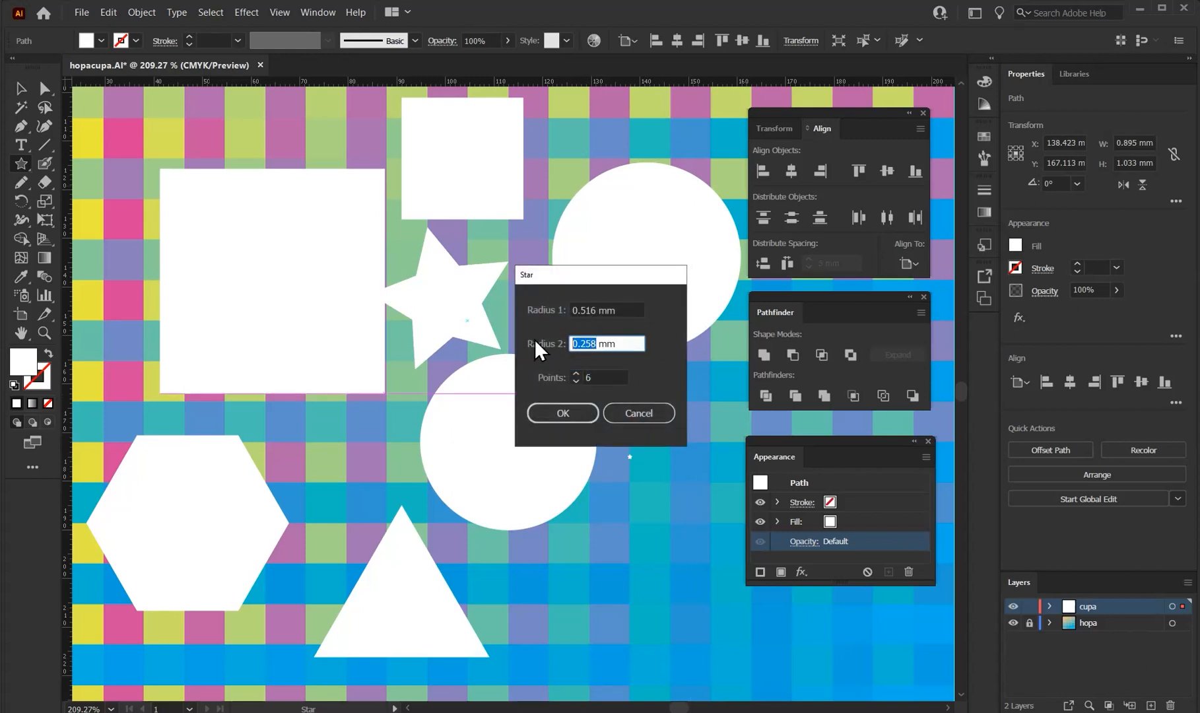
pyautogui.write('25')
pyautogui.moveTo(594, 310); pyautogui.dragTo(541, 306)
pyautogui.write('2')
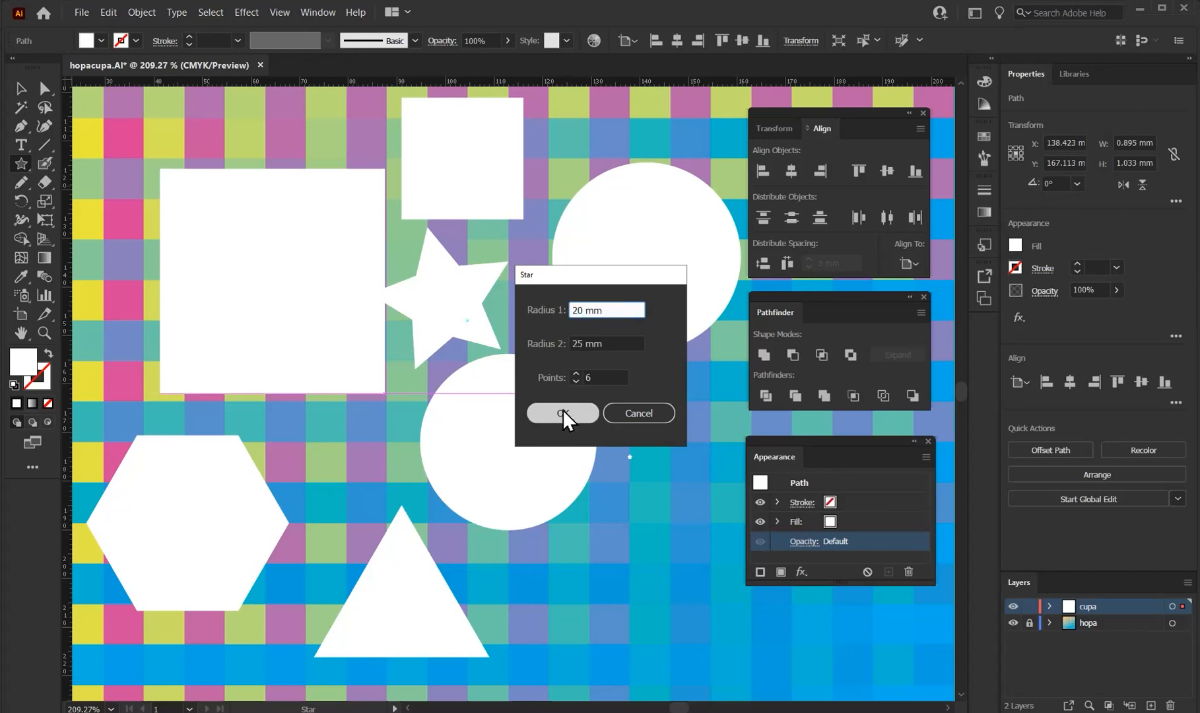
pyautogui.click(563, 410)
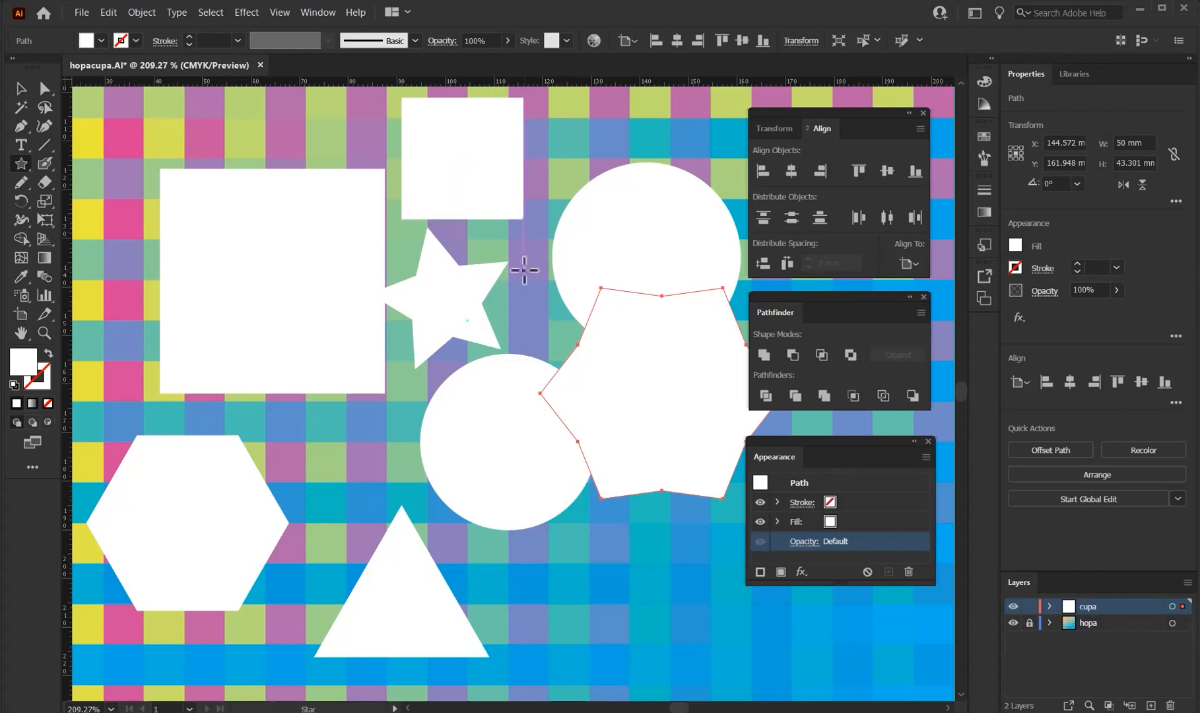
# Step: Round all corners of the large square, the triangle and the hexagon
pyautogui.click(21, 88)
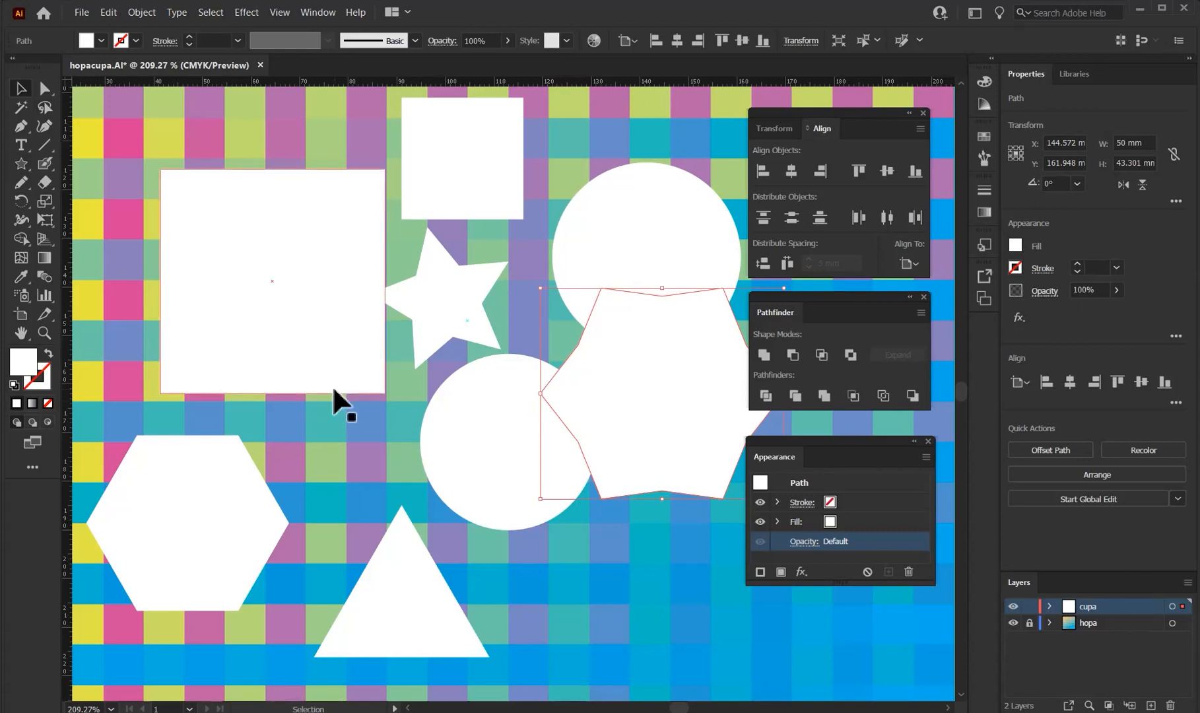
pyautogui.click(336, 204)
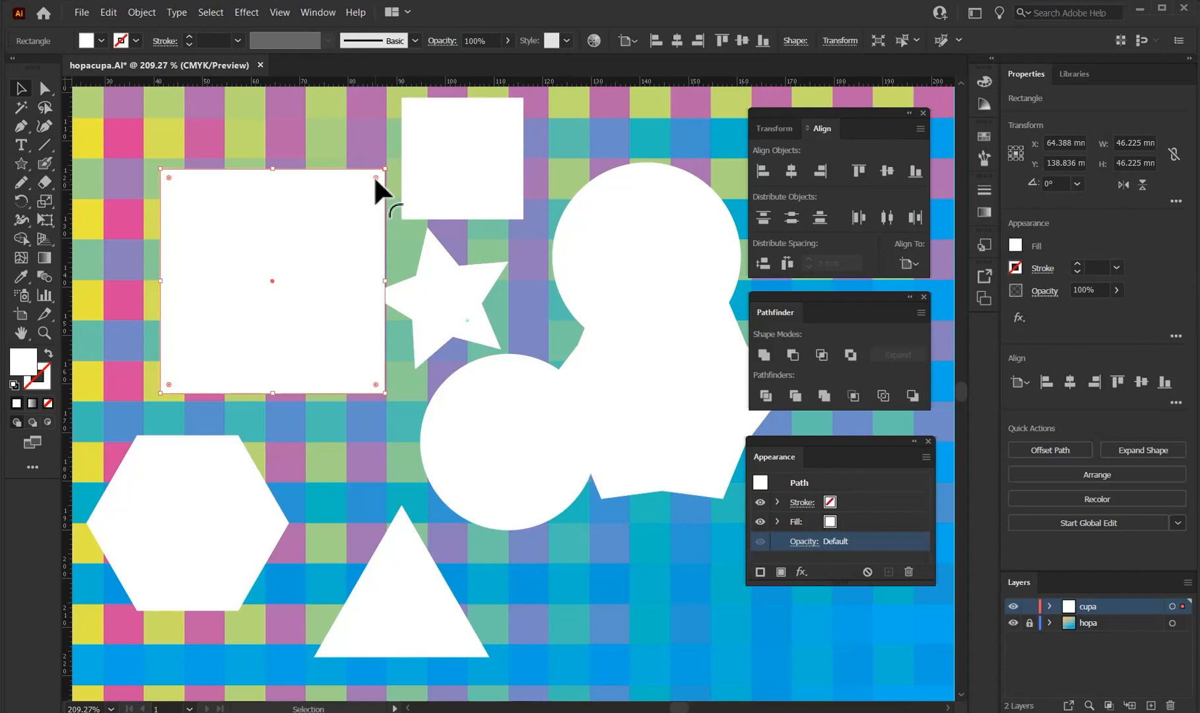
pyautogui.moveTo(375, 178); pyautogui.dragTo(352, 214)
pyautogui.click(439, 290)
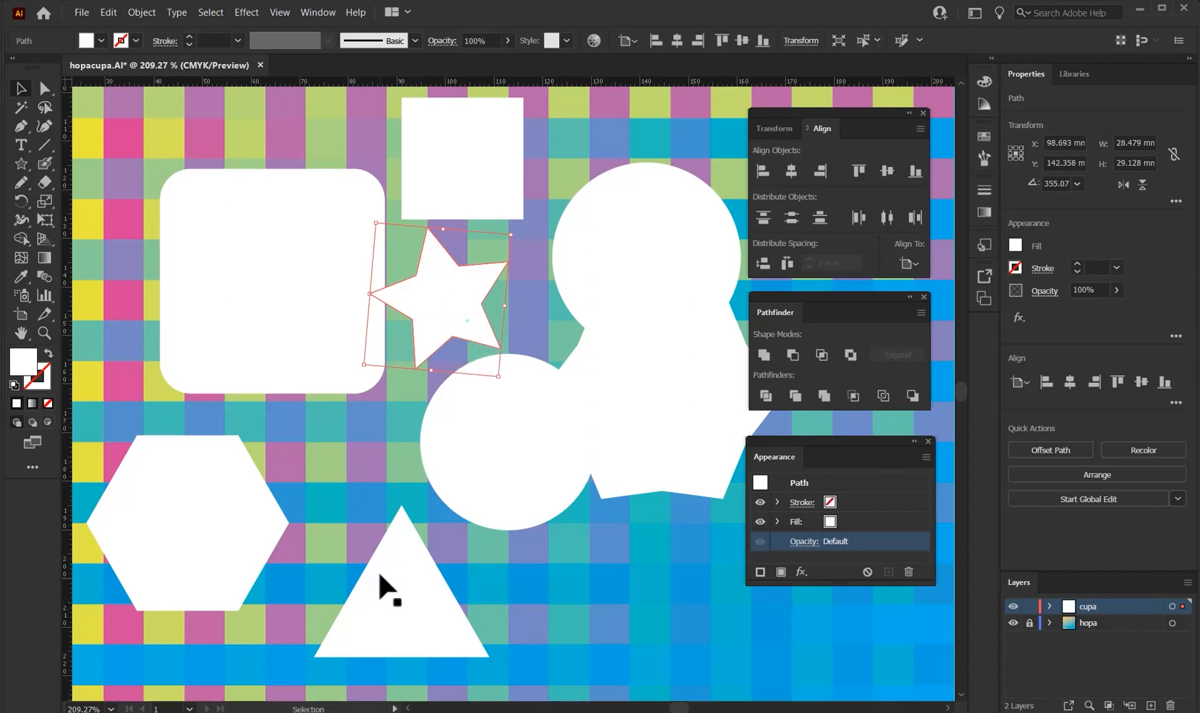
pyautogui.click(414, 528)
pyautogui.moveTo(401, 517); pyautogui.dragTo(397, 548)
pyautogui.click(221, 490)
pyautogui.moveTo(232, 451)
pyautogui.mouseDown()
pyautogui.moveTo(211, 476)
pyautogui.moveTo(221, 472)
pyautogui.mouseUp()
# Step: Move the five-pointed star about 6 mm right and 2 mm down, away from the large square
pyautogui.click(462, 294)
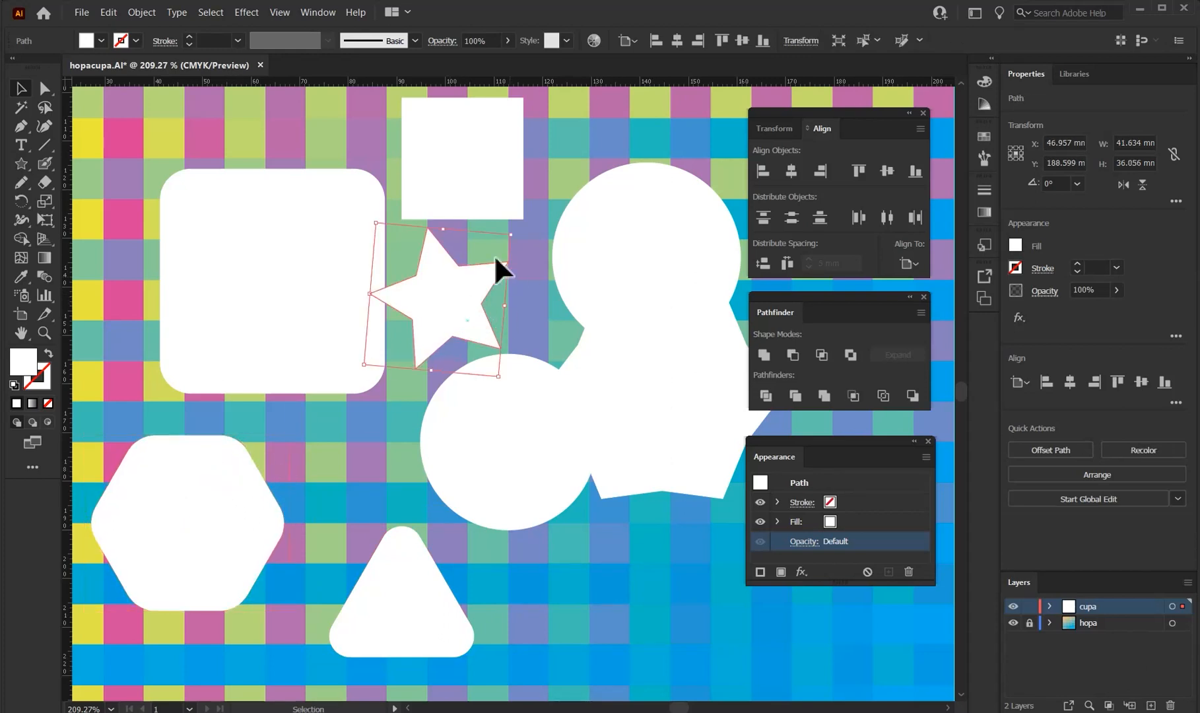
pyautogui.moveTo(434, 293); pyautogui.dragTo(457, 283)
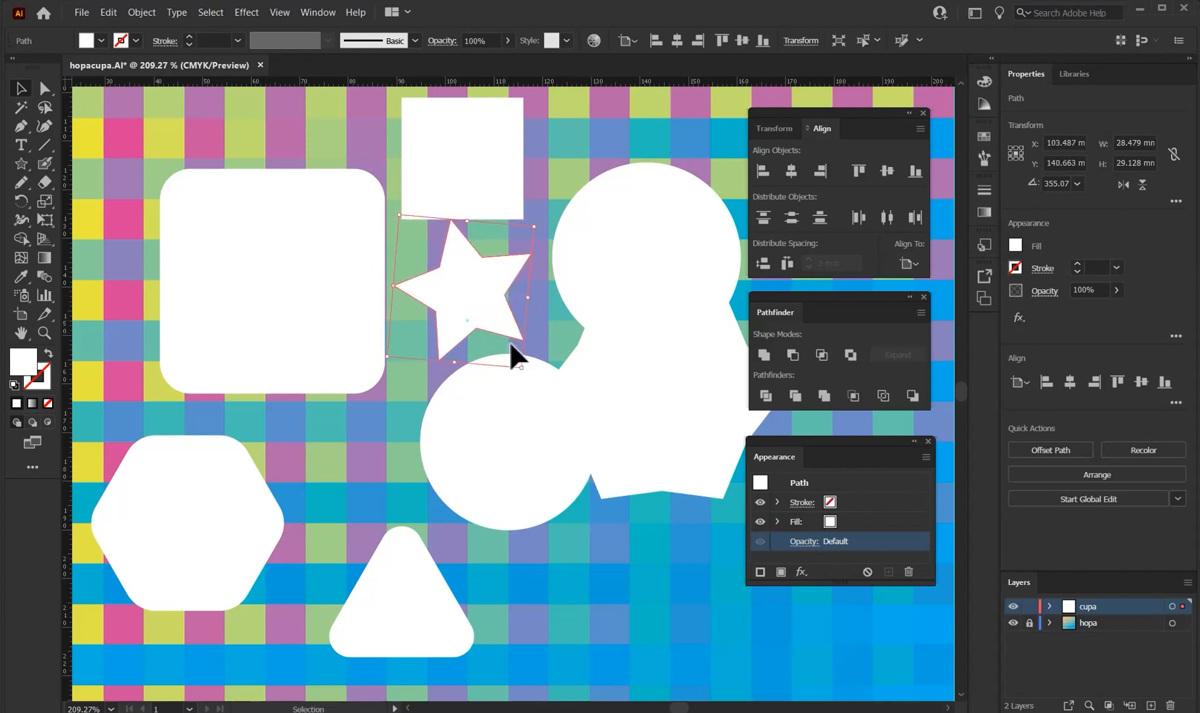
pyautogui.moveTo(461, 276); pyautogui.dragTo(468, 324)
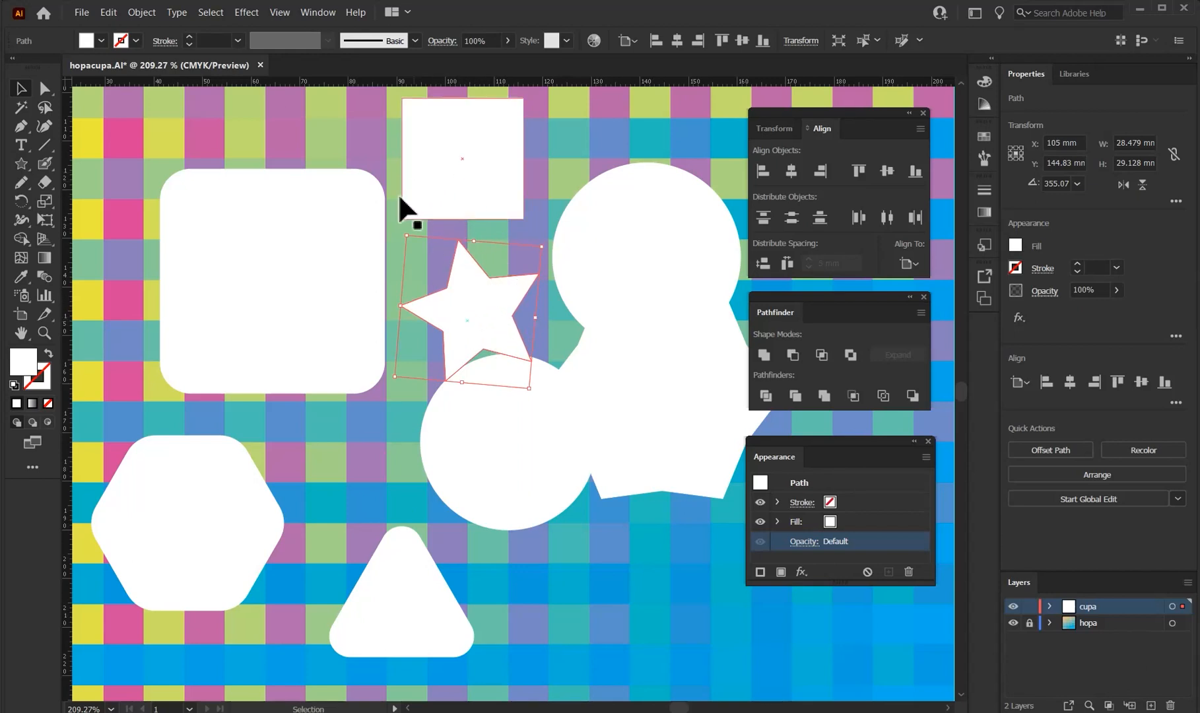
# Step: Return the large square's rounded corners to sharp ones and activate the Direct Selection tool
pyautogui.click(329, 225)
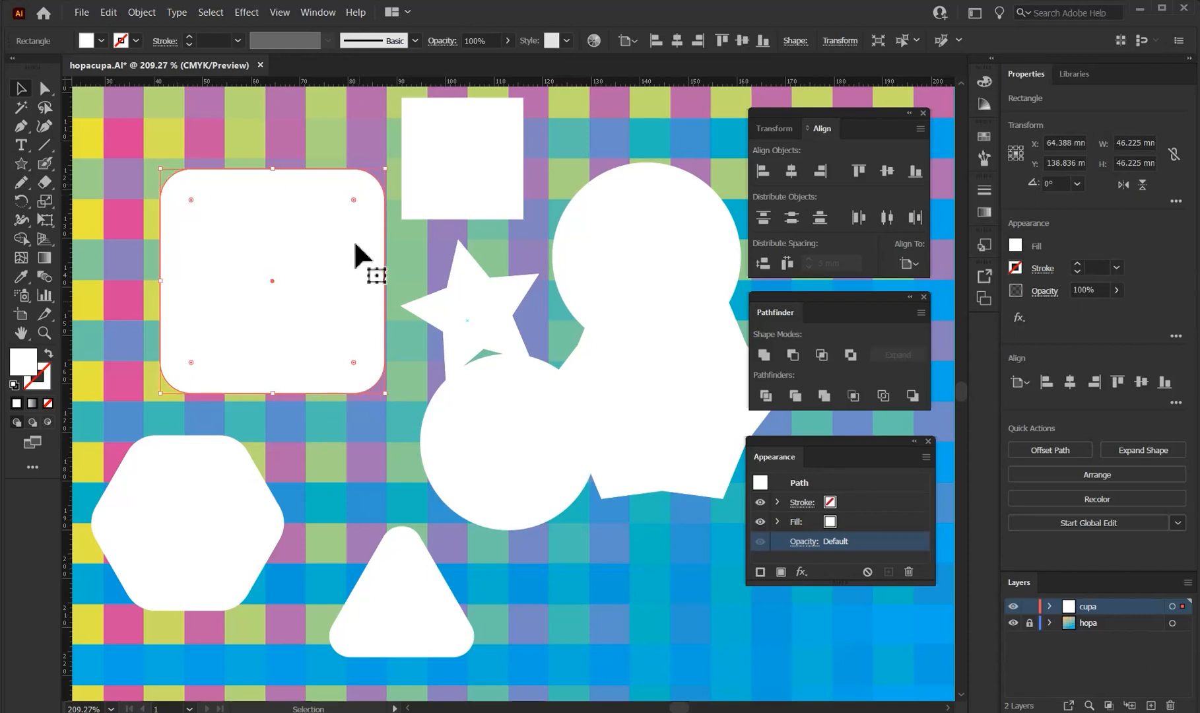
pyautogui.moveTo(354, 199); pyautogui.dragTo(370, 171)
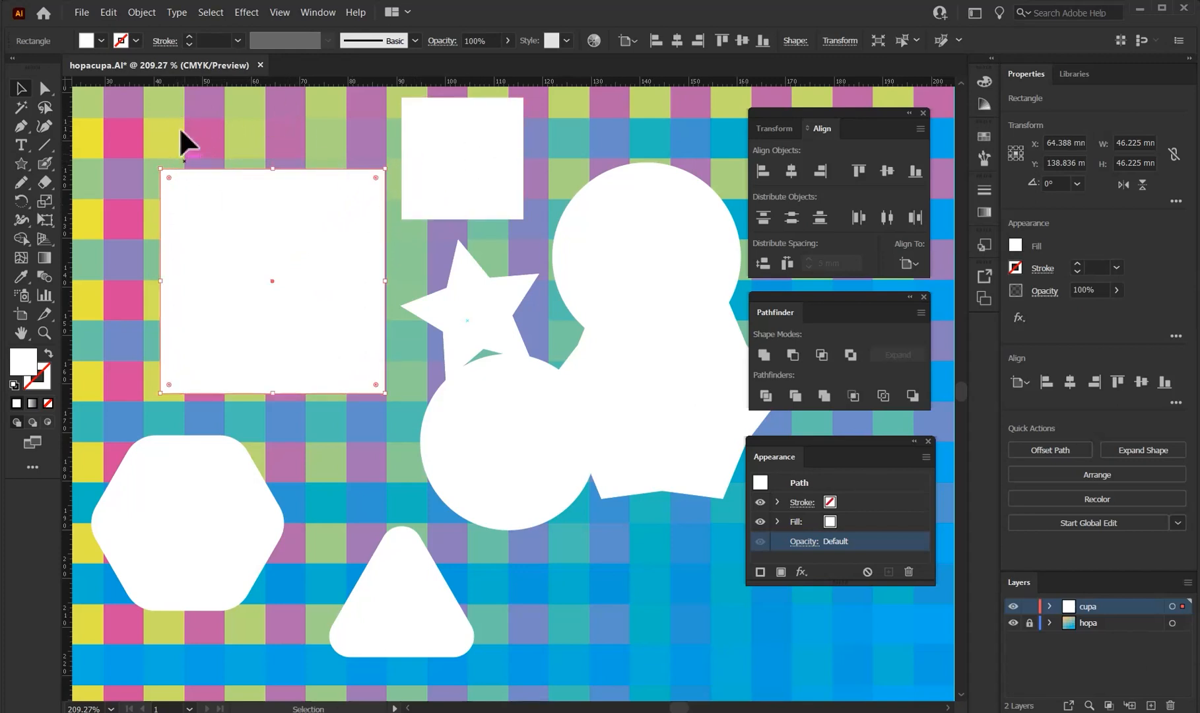
pyautogui.click(42, 90)
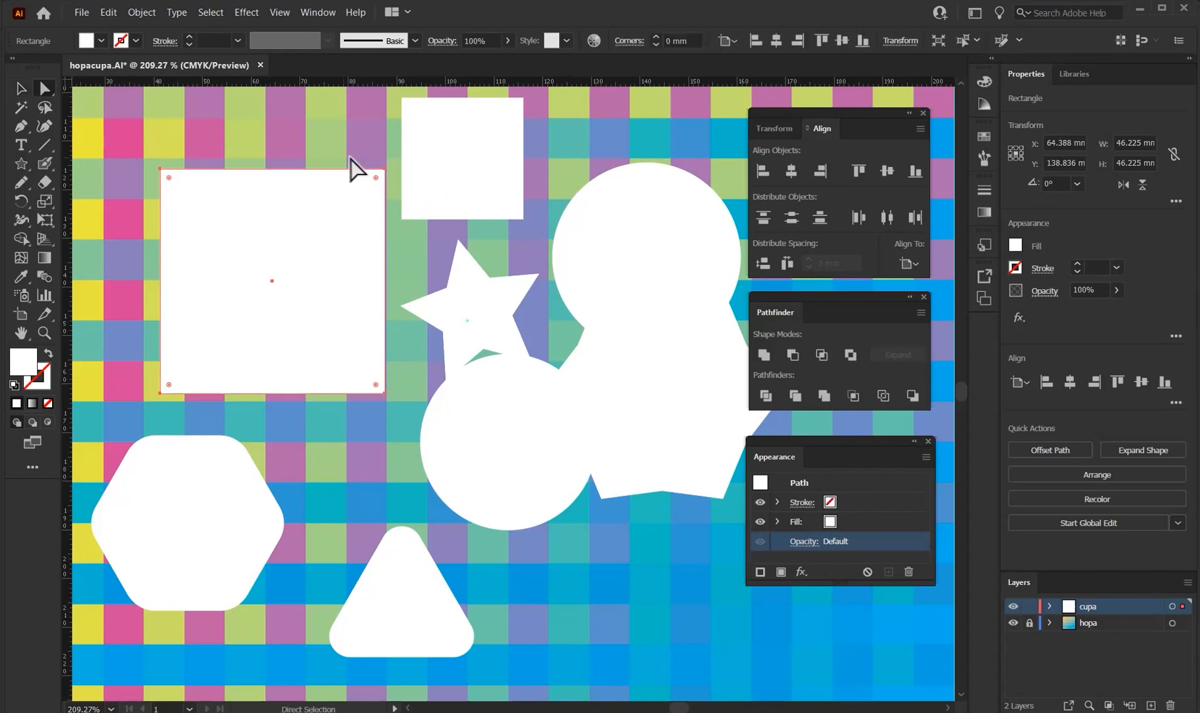
# Step: Round the large square's upper-right corner slightly and its two lower corners to a radius of about 23 mm
pyautogui.moveTo(399, 196); pyautogui.dragTo(390, 193)
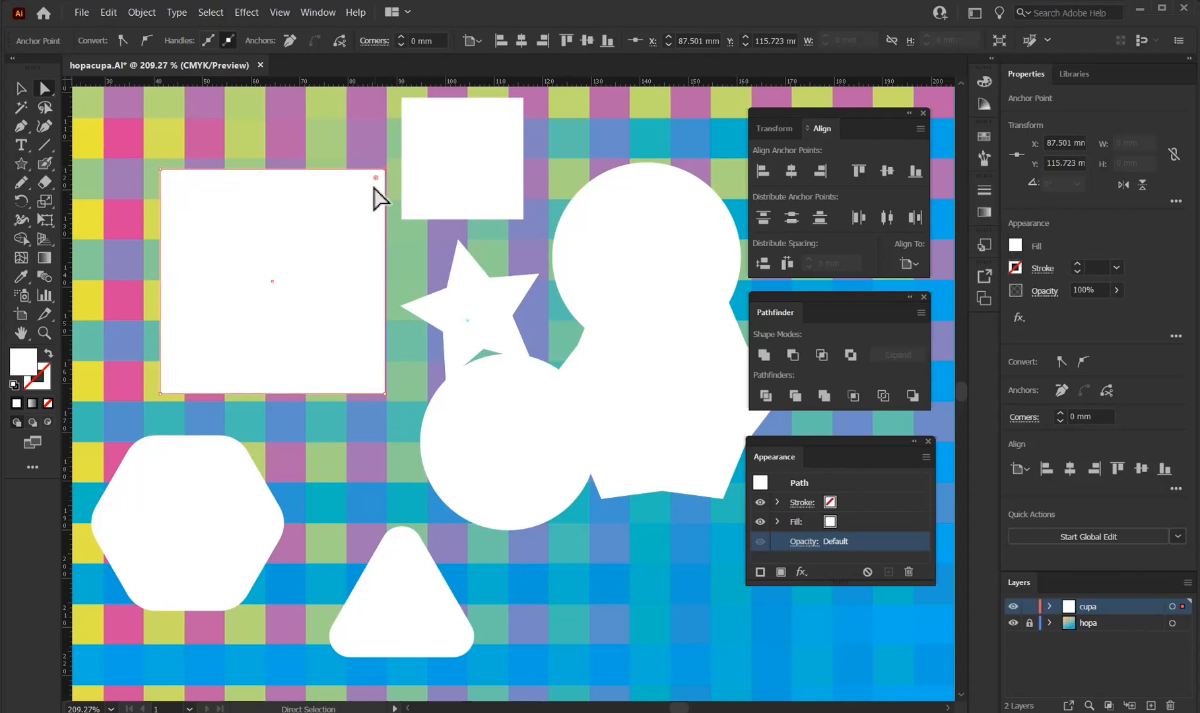
pyautogui.moveTo(376, 178); pyautogui.dragTo(338, 196)
pyautogui.moveTo(144, 413); pyautogui.dragTo(223, 290)
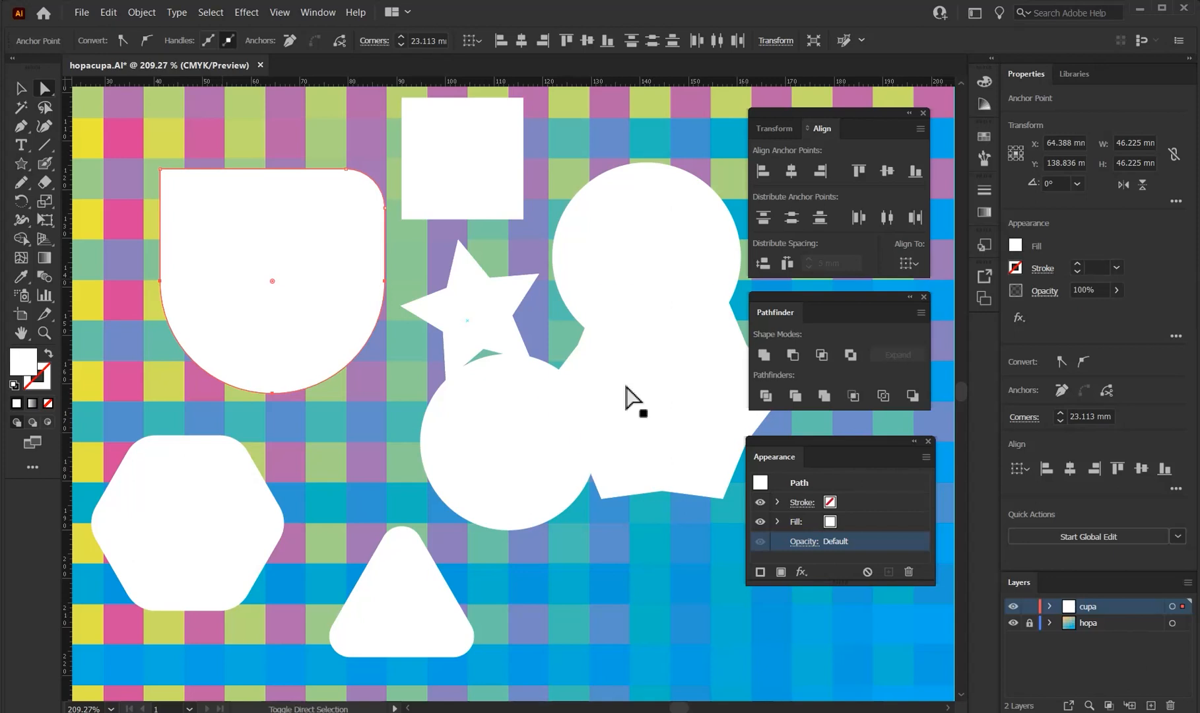
pyautogui.keyDown('shift'); pyautogui.click(626, 396); pyautogui.keyUp('shift')
pyautogui.keyDown('shift'); pyautogui.click(575, 280); pyautogui.keyUp('shift')
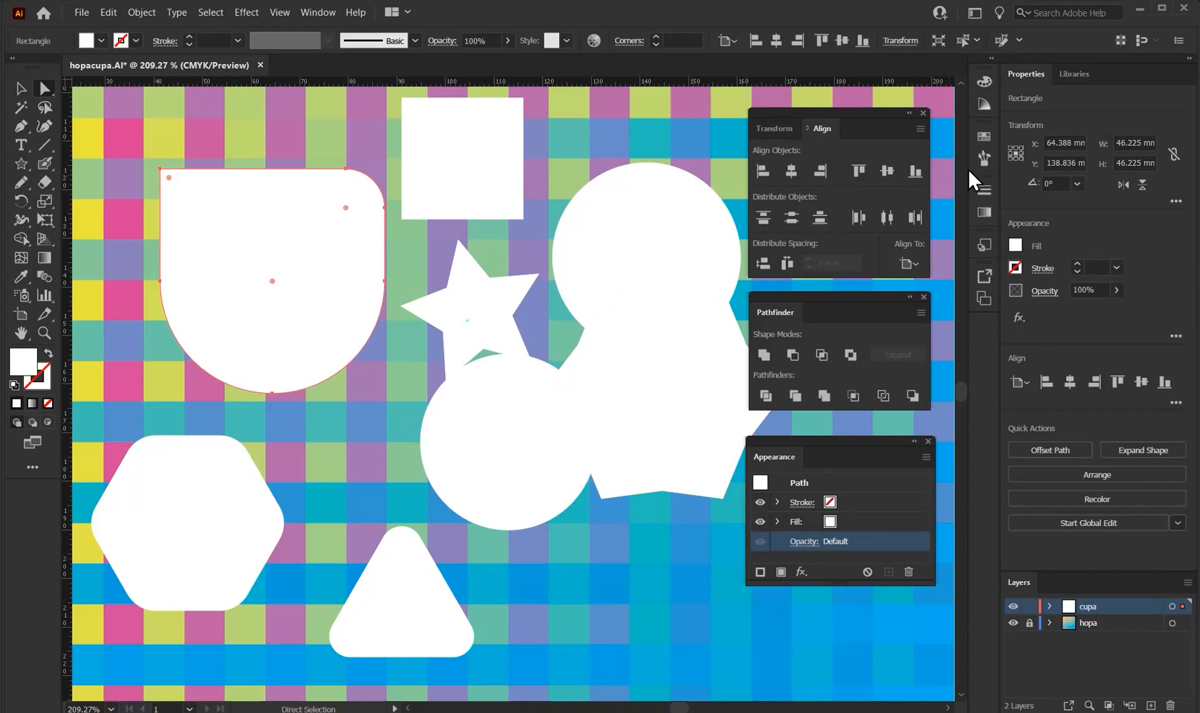
# Step: Dock Swatches alongside Transform and Align, shift Pathfinder and Appearance lower, and enlarge the swatch grid
pyautogui.click(984, 137)
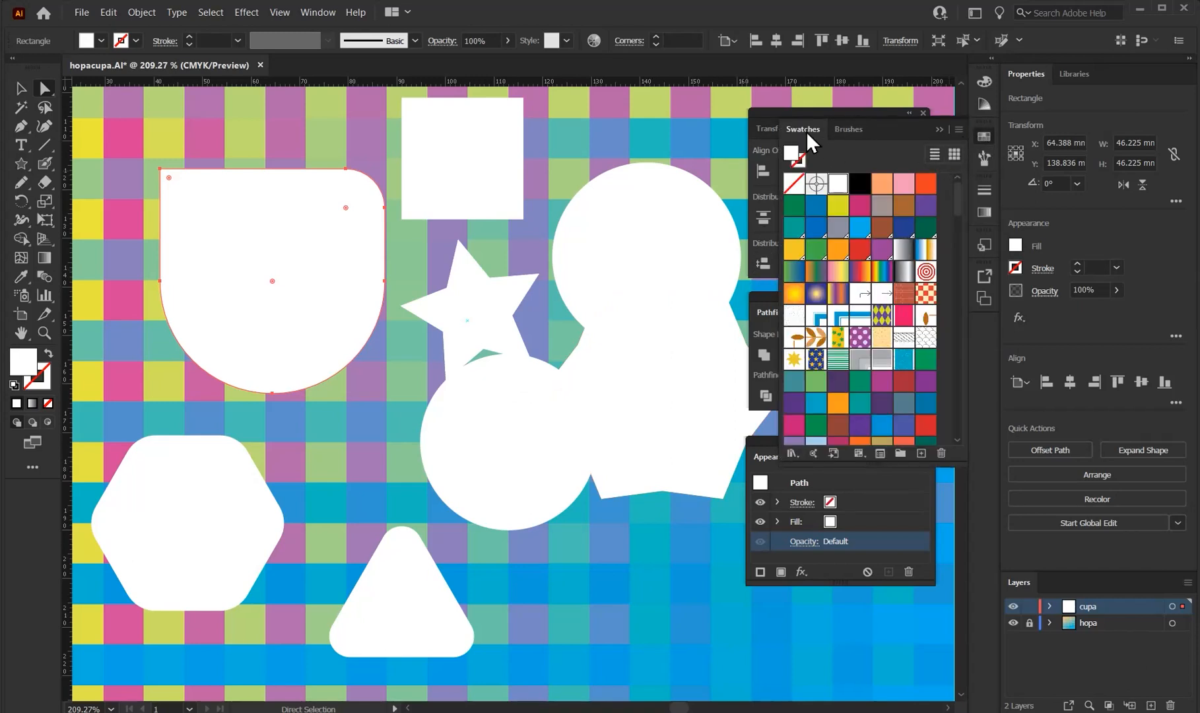
pyautogui.moveTo(788, 129)
pyautogui.mouseDown()
pyautogui.moveTo(765, 177)
pyautogui.moveTo(756, 159)
pyautogui.moveTo(773, 126)
pyautogui.moveTo(511, 176)
pyautogui.moveTo(831, 210)
pyautogui.moveTo(740, 170)
pyautogui.moveTo(571, 139)
pyautogui.moveTo(830, 175)
pyautogui.moveTo(829, 133)
pyautogui.mouseUp()
pyautogui.click(981, 135)
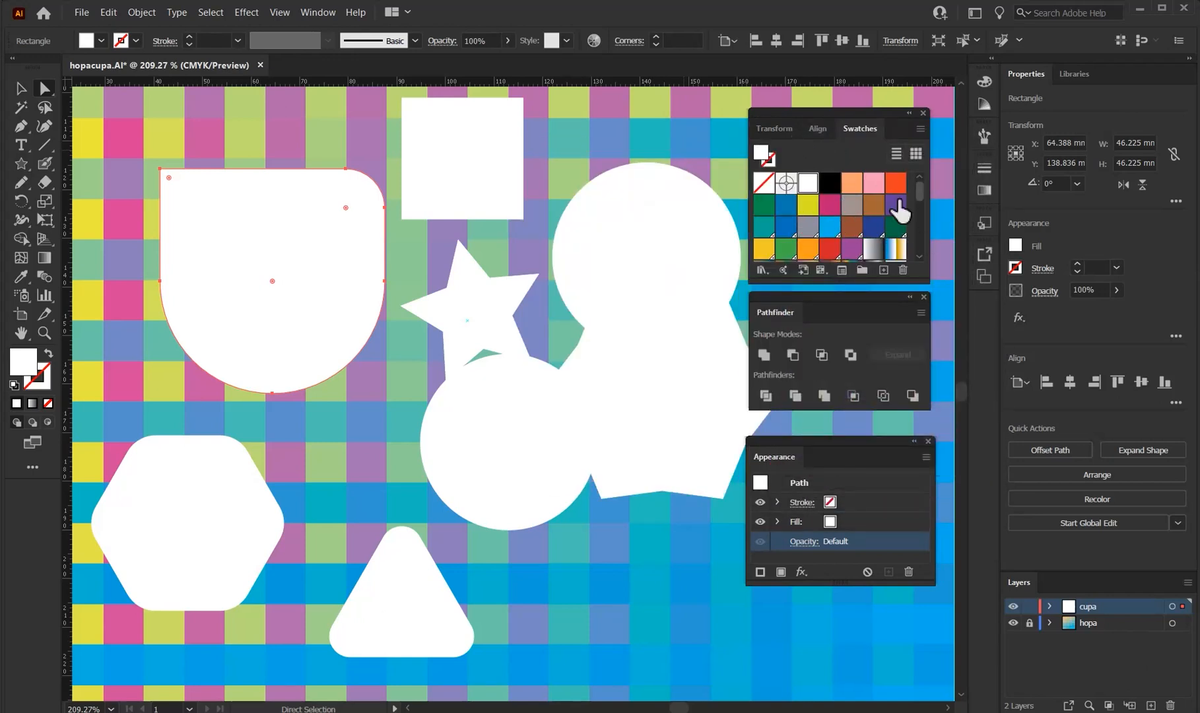
pyautogui.moveTo(823, 440); pyautogui.dragTo(826, 535)
pyautogui.moveTo(830, 298); pyautogui.dragTo(833, 408)
pyautogui.moveTo(836, 283); pyautogui.dragTo(834, 390)
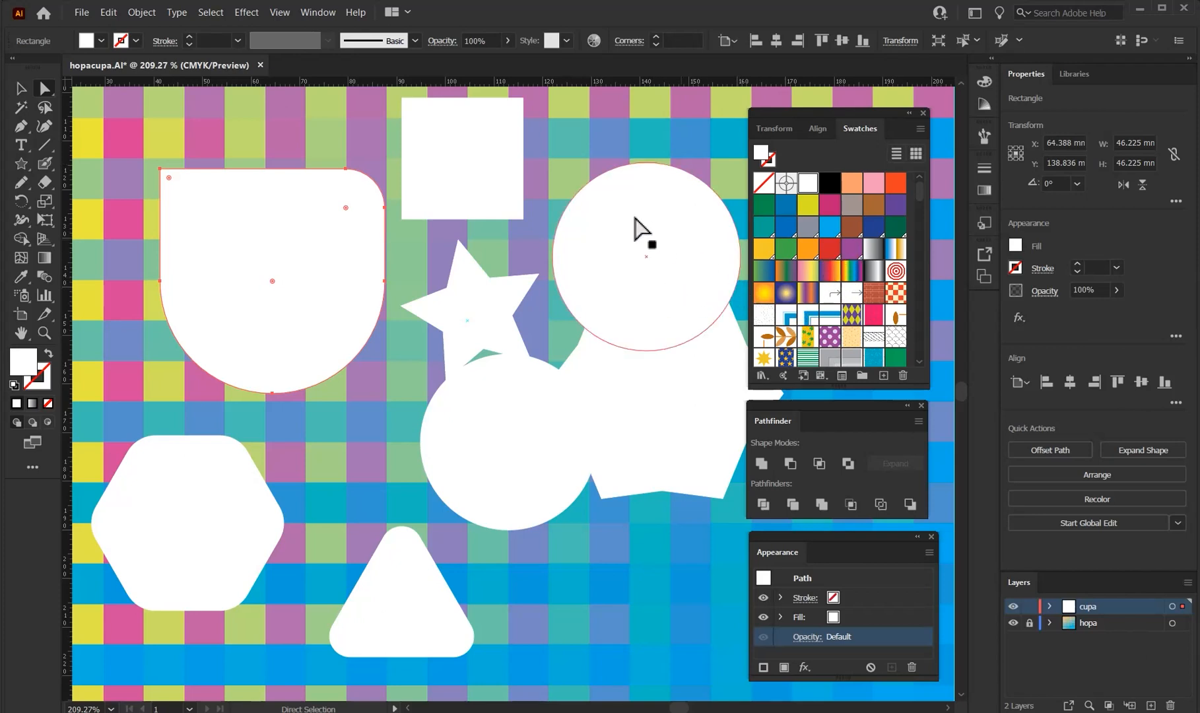
# Step: Fill the upper circle with a muted brownish red custom colour
pyautogui.click(597, 227)
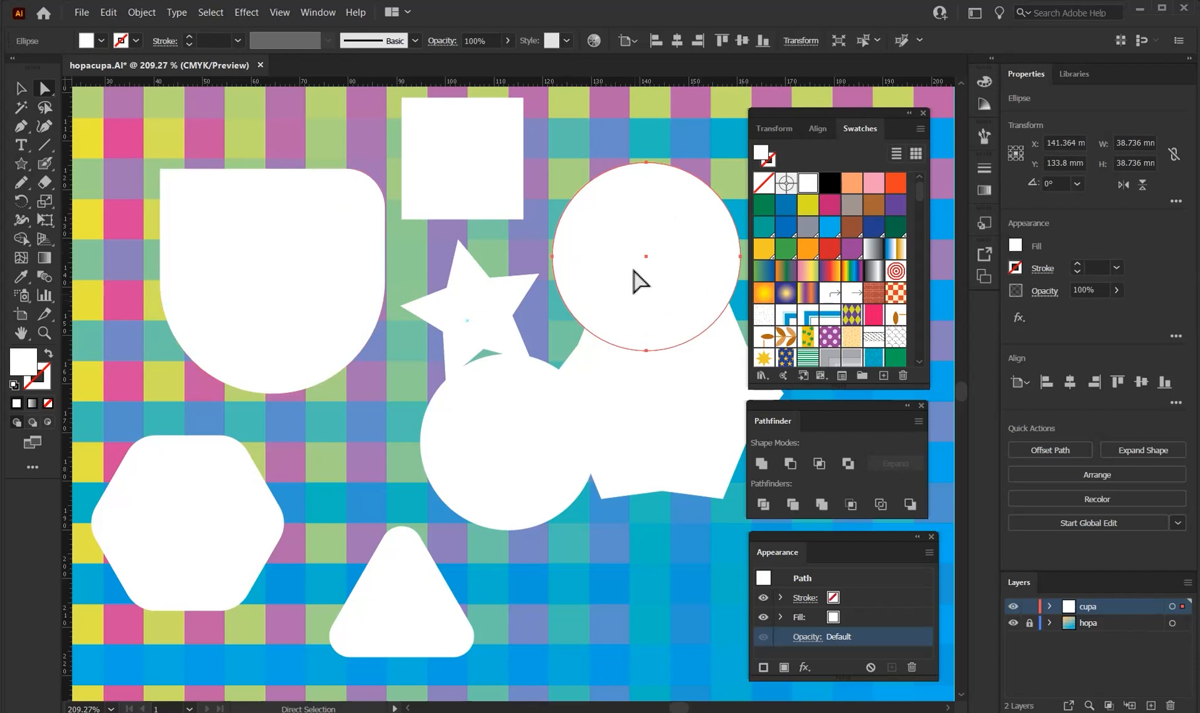
pyautogui.doubleClick(24, 360)
pyautogui.click(531, 338)
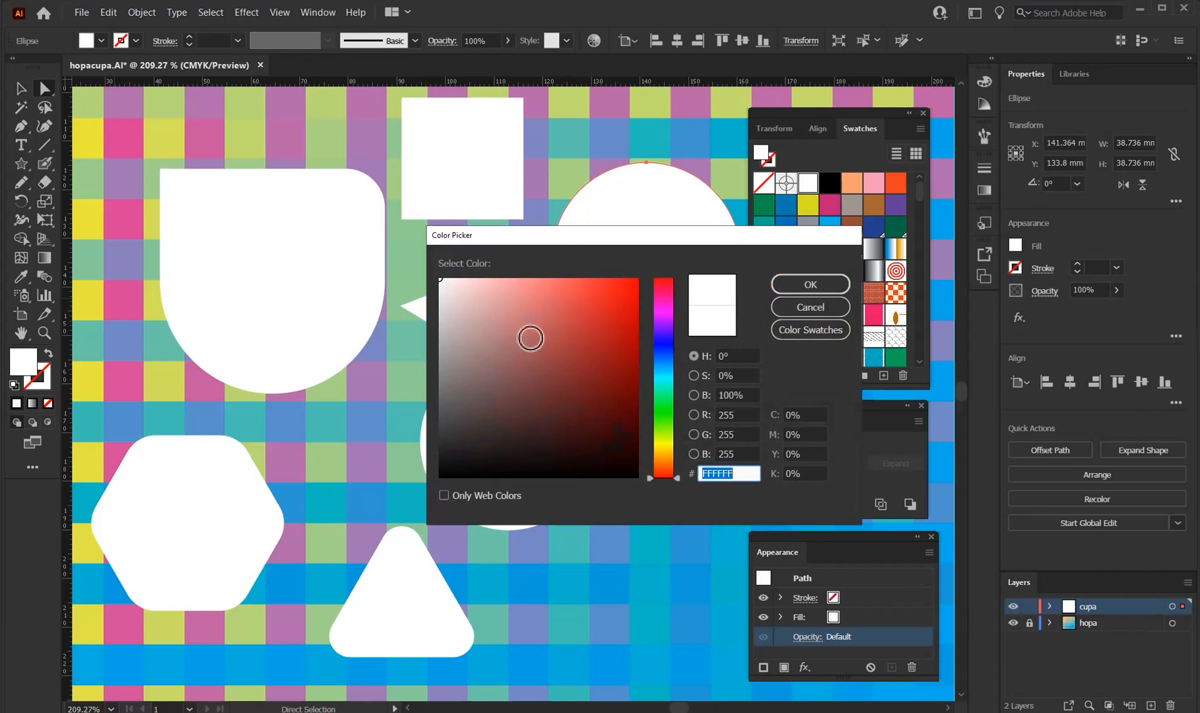
pyautogui.click(792, 284)
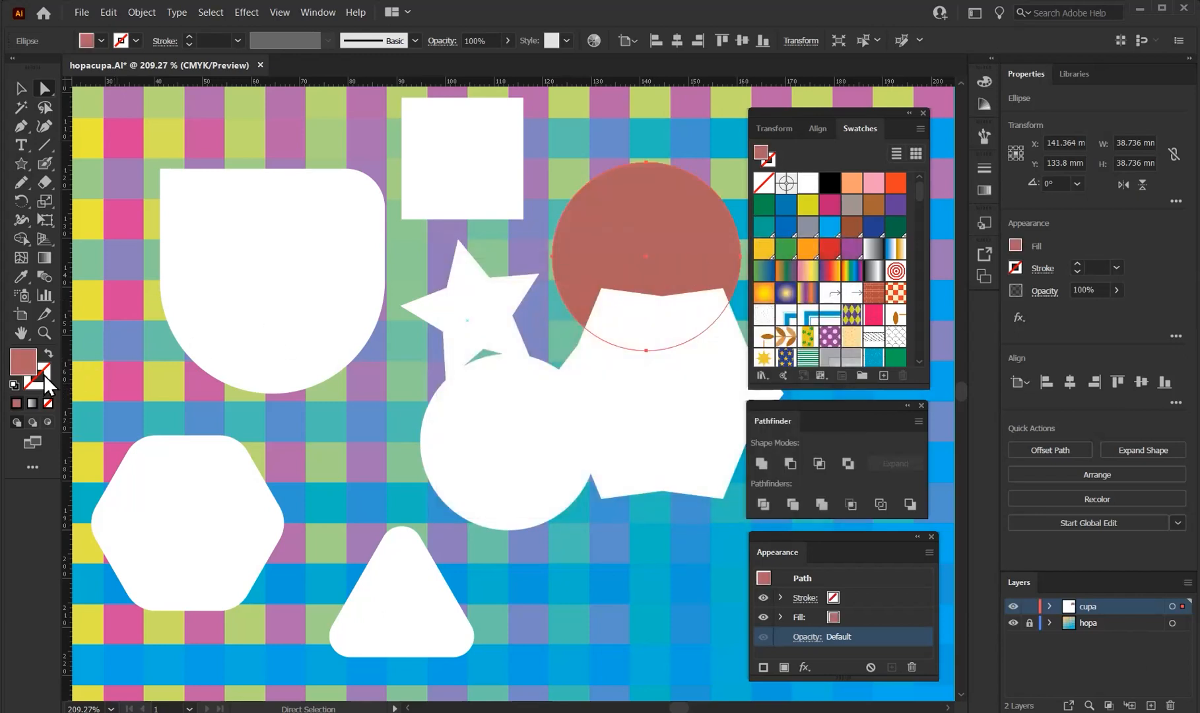
# Step: Give the upper circle a bright red FF0303 stroke with a weight of 10 pt
pyautogui.click(43, 375)
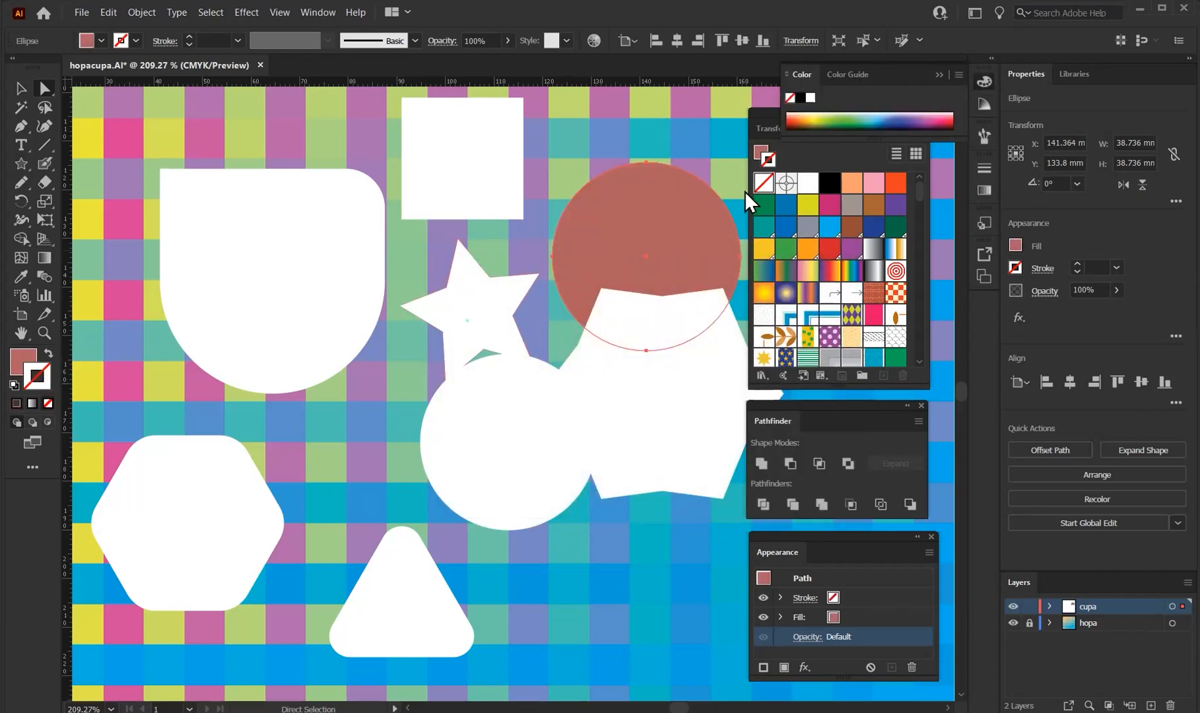
pyautogui.doubleClick(38, 376)
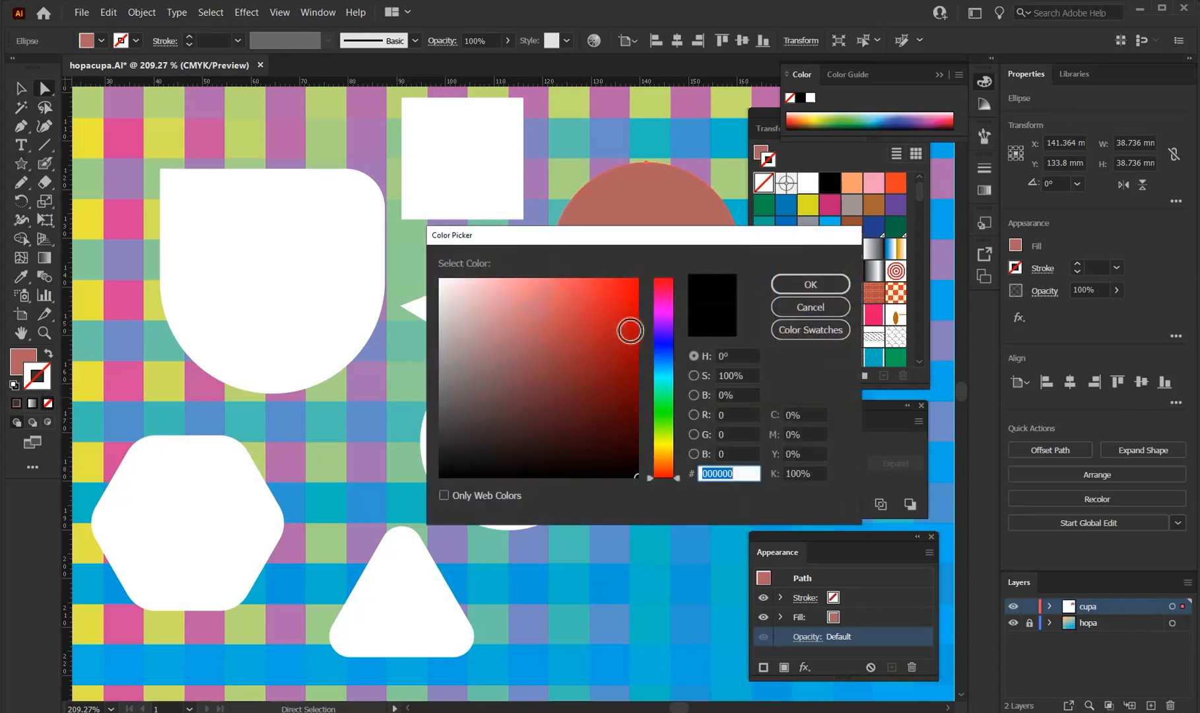
pyautogui.moveTo(630, 283); pyautogui.dragTo(646, 260)
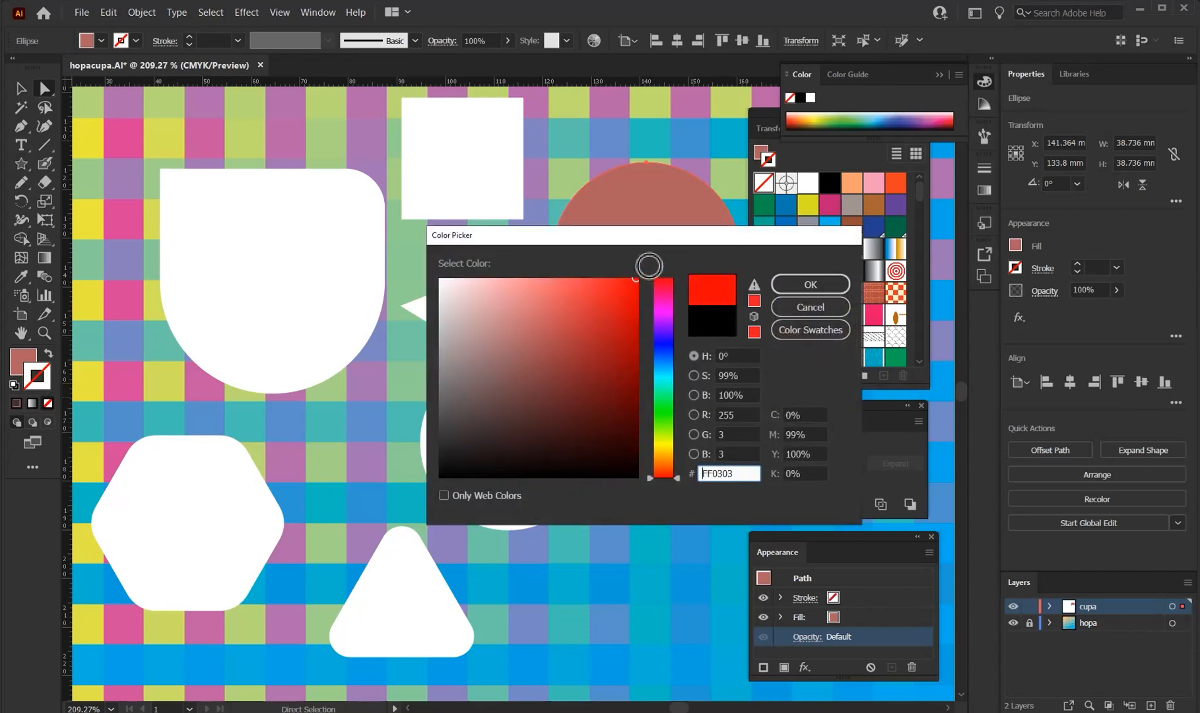
pyautogui.click(807, 284)
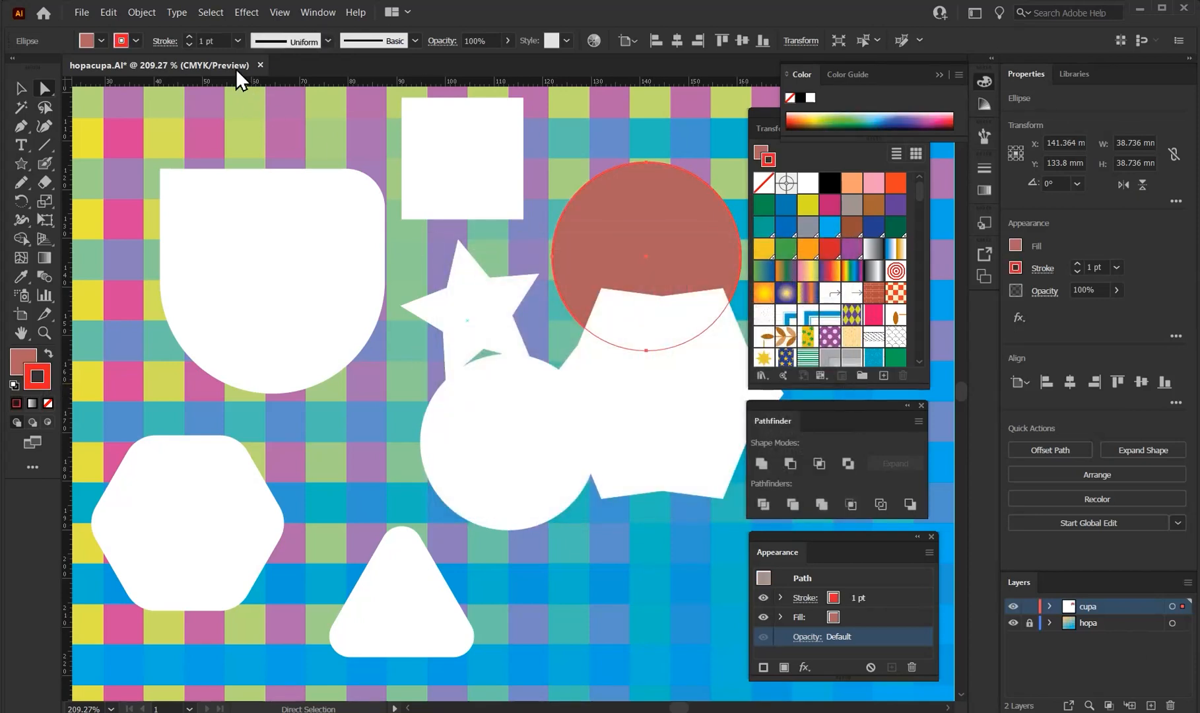
pyautogui.click(236, 42)
pyautogui.click(270, 273)
# Step: Move the red-outlined circle about 2.5 mm left and 6.2 mm up
pyautogui.click(20, 88)
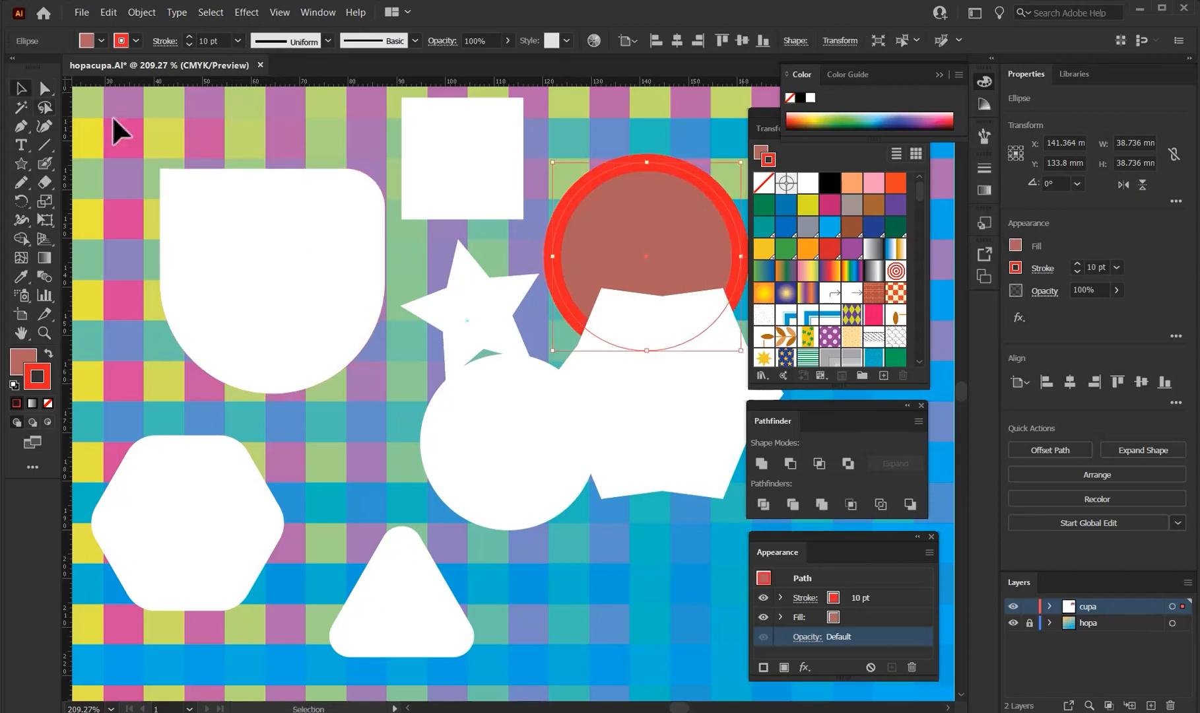
pyautogui.click(425, 244)
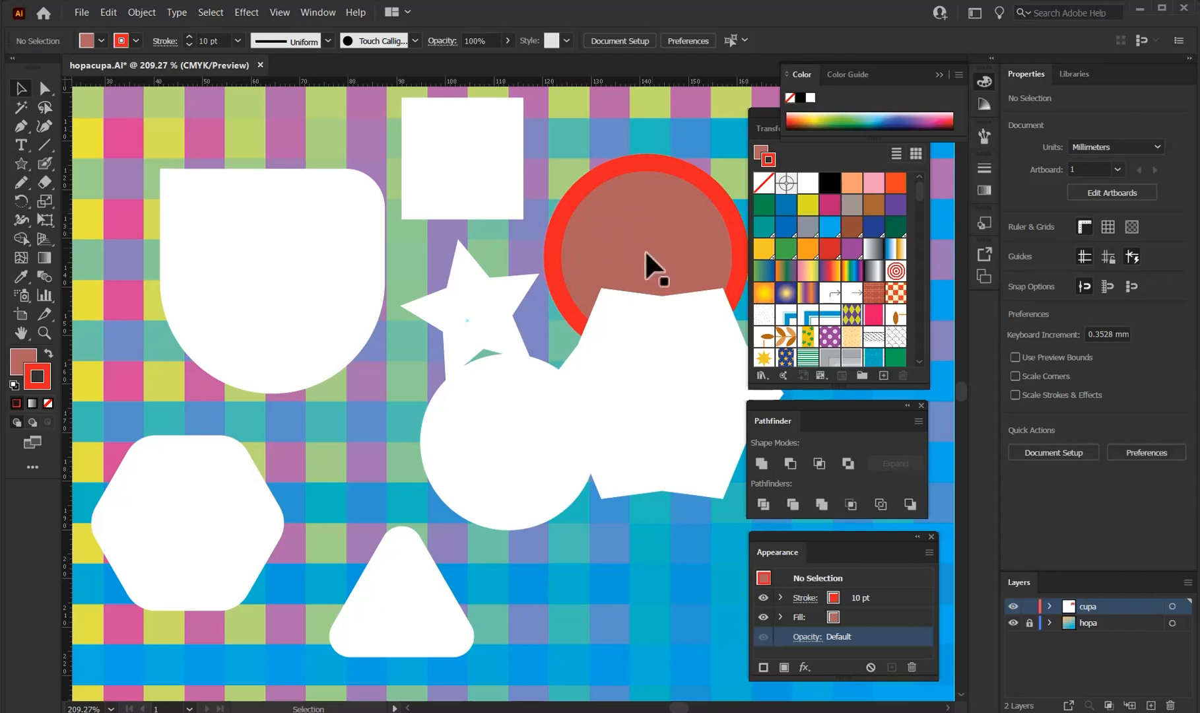
pyautogui.moveTo(644, 211); pyautogui.dragTo(607, 170)
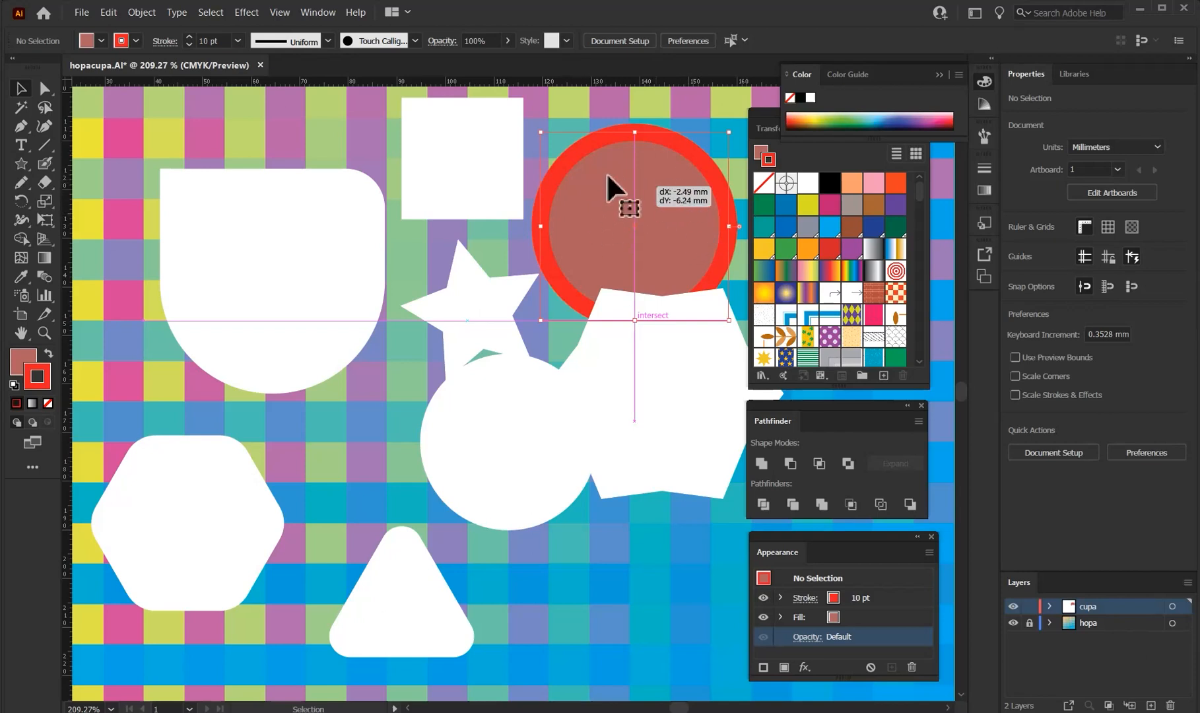
pyautogui.moveTo(607, 173); pyautogui.dragTo(606, 173)
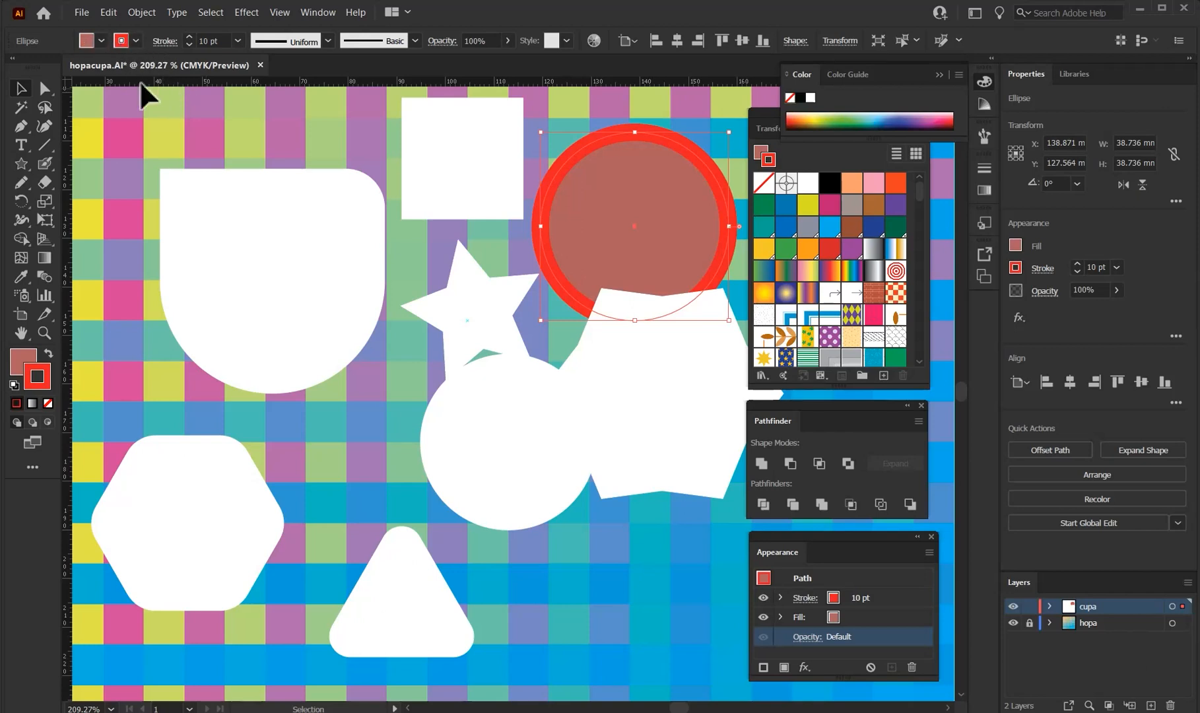
pyautogui.click(328, 40)
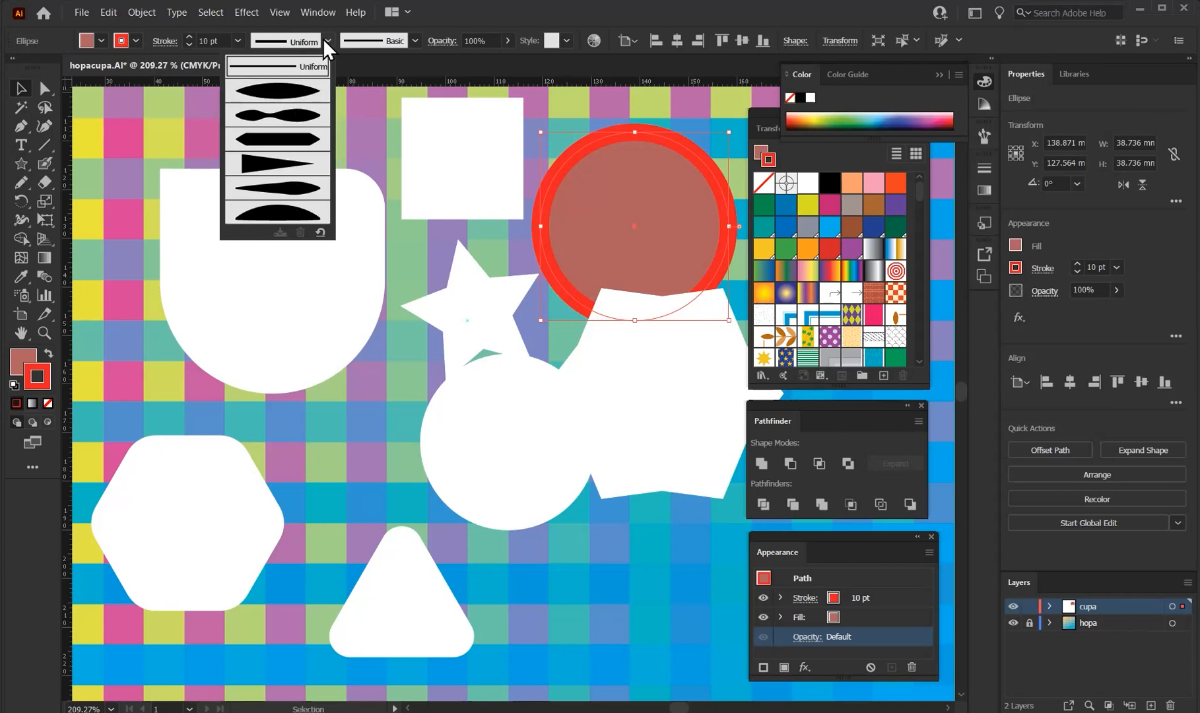
pyautogui.click(327, 41)
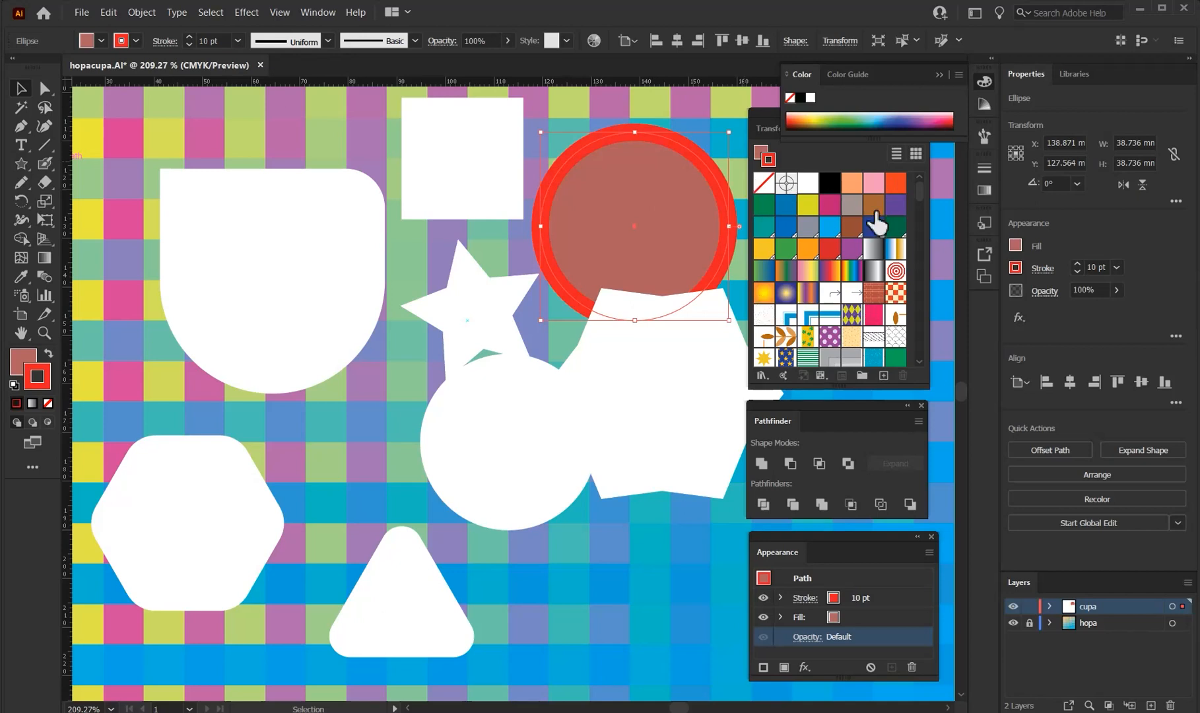
# Step: Apply the green C=100 M=20 Y=100 K=0 swatch to the large rounded shape's stroke and fill, and to the triangle's fill
pyautogui.click(979, 86)
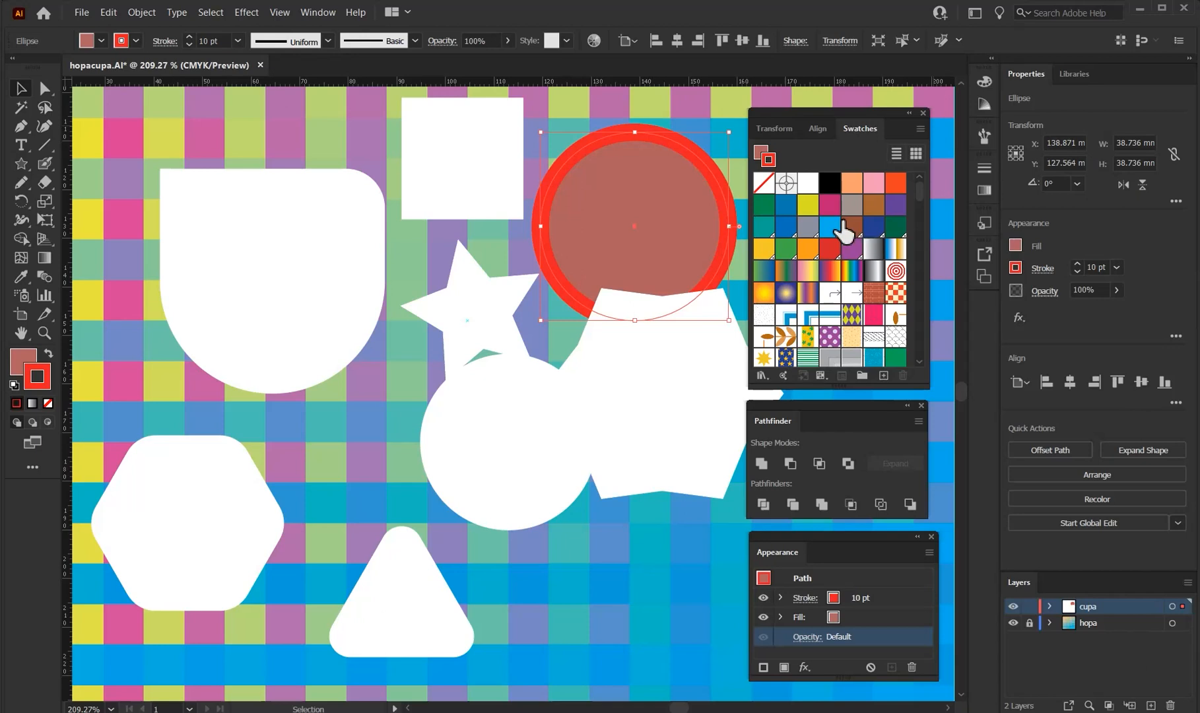
pyautogui.click(250, 231)
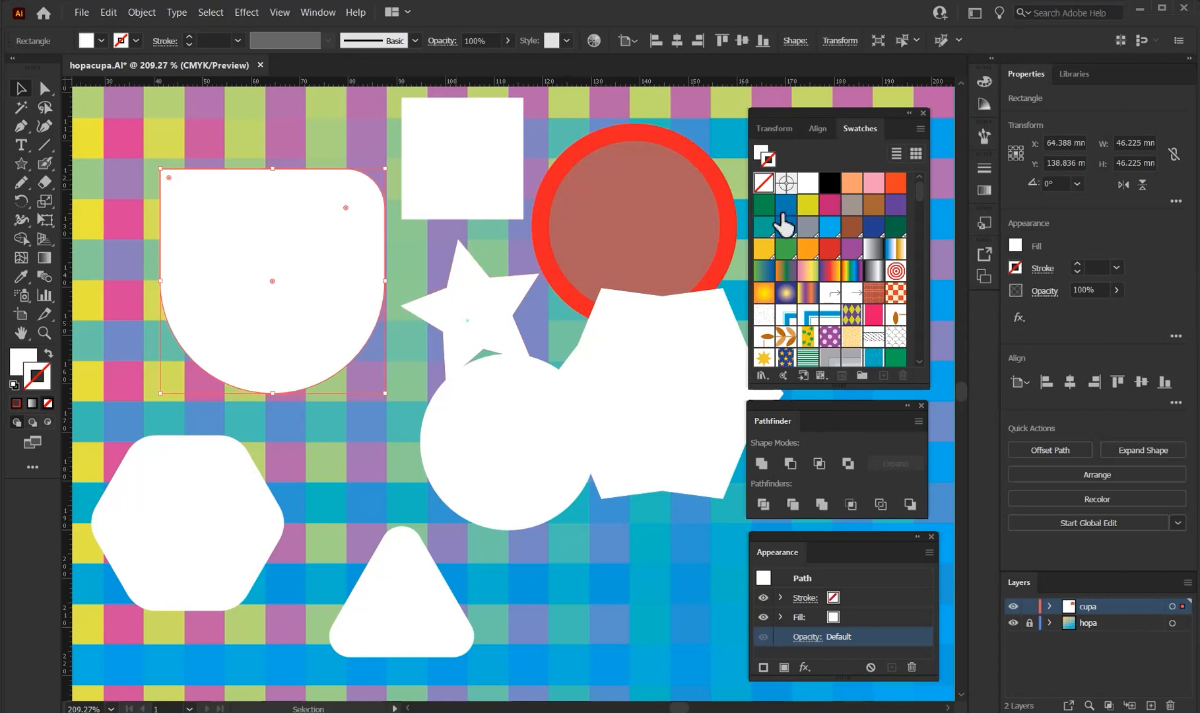
pyautogui.click(764, 206)
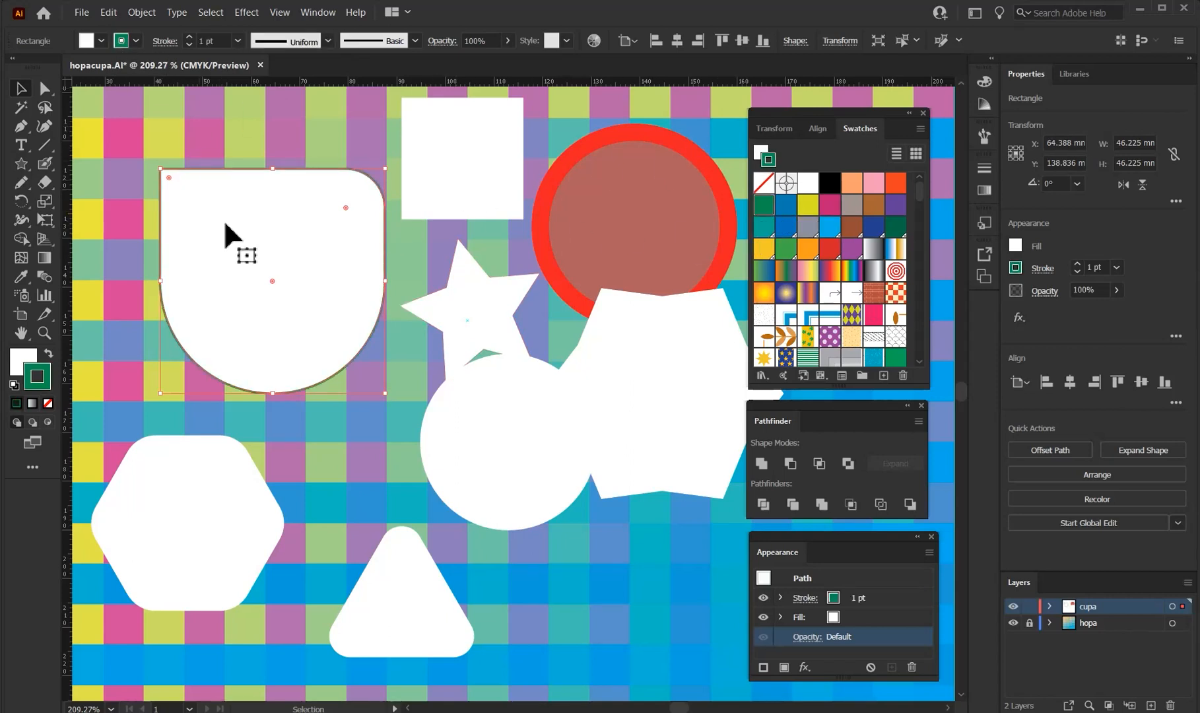
pyautogui.click(21, 357)
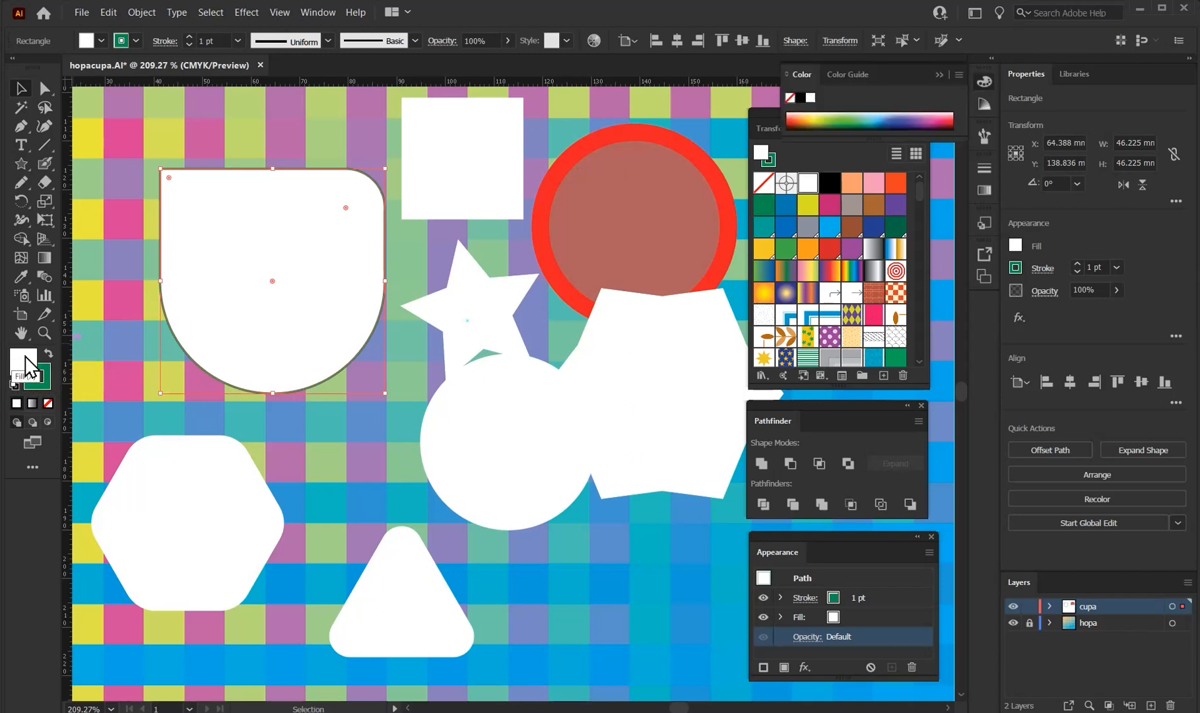
pyautogui.click(765, 204)
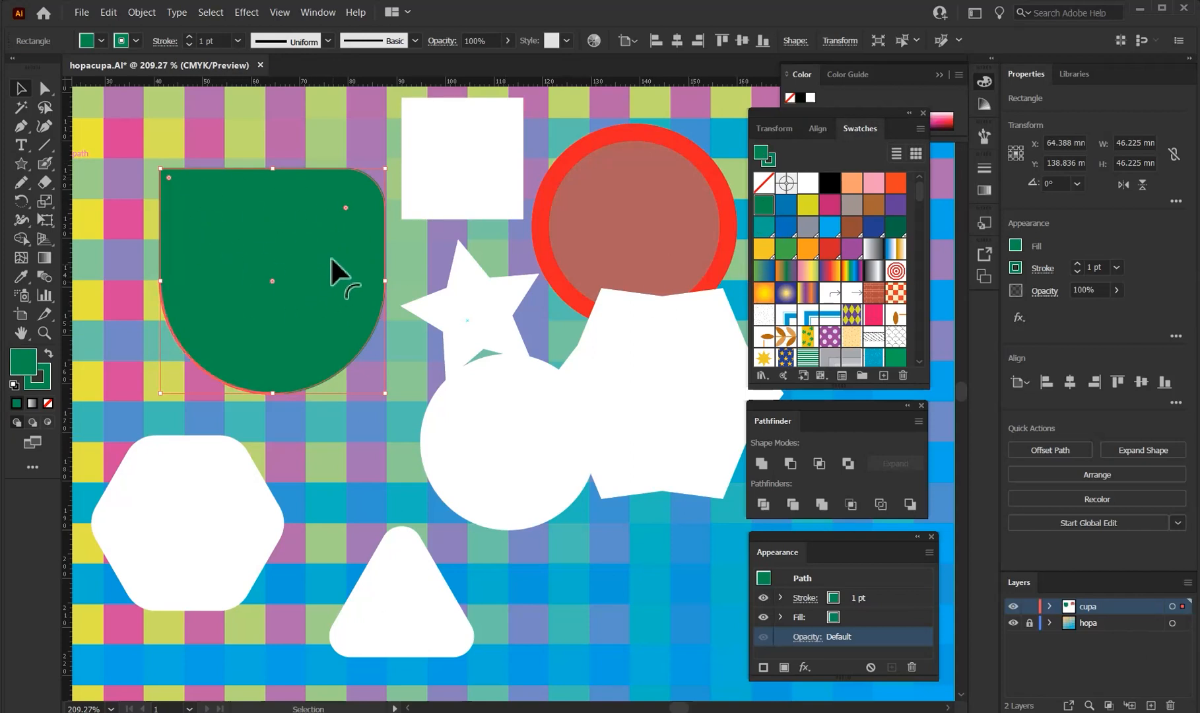
pyautogui.click(418, 593)
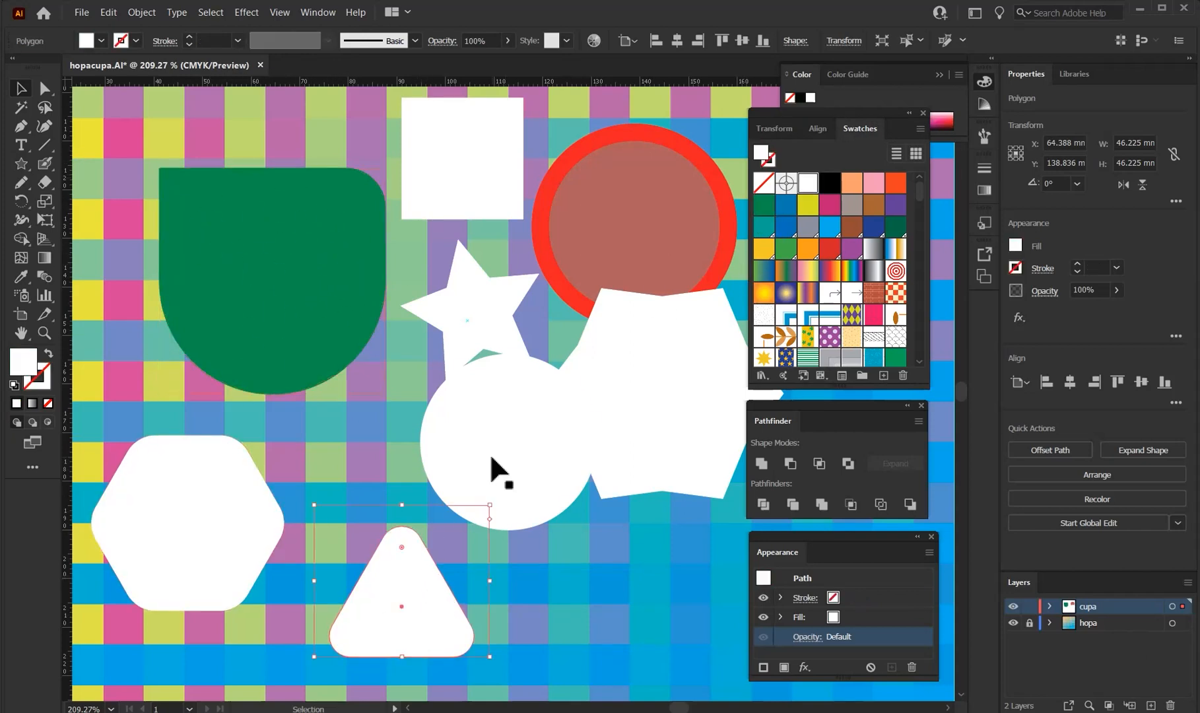
pyautogui.click(764, 206)
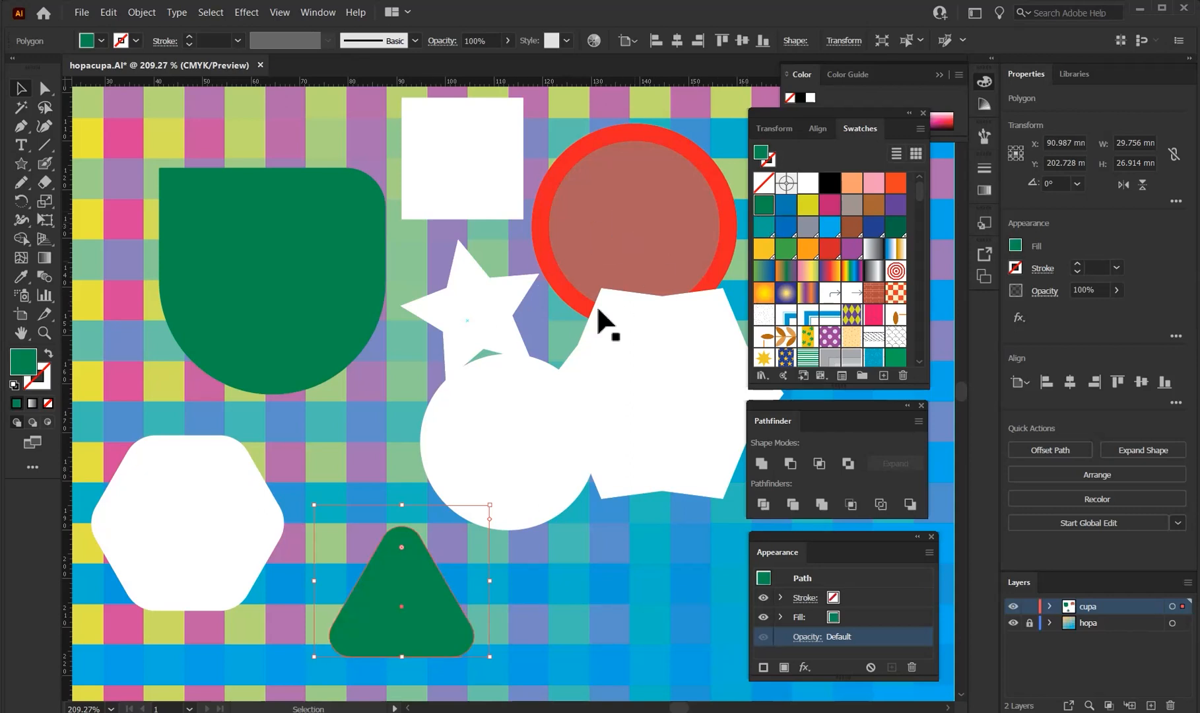
# Step: Try setting the green swatch's cyan to 0% with the triangle selected, and undo the change
pyautogui.doubleClick(765, 210)
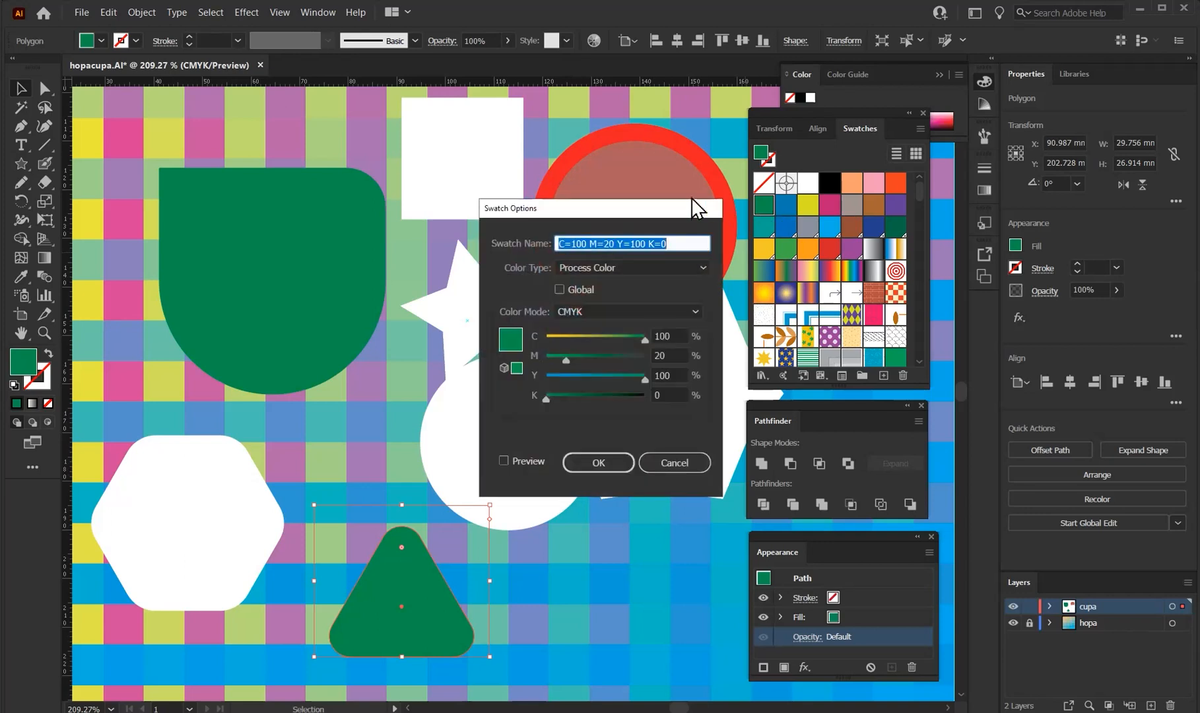
pyautogui.moveTo(576, 338); pyautogui.dragTo(549, 335)
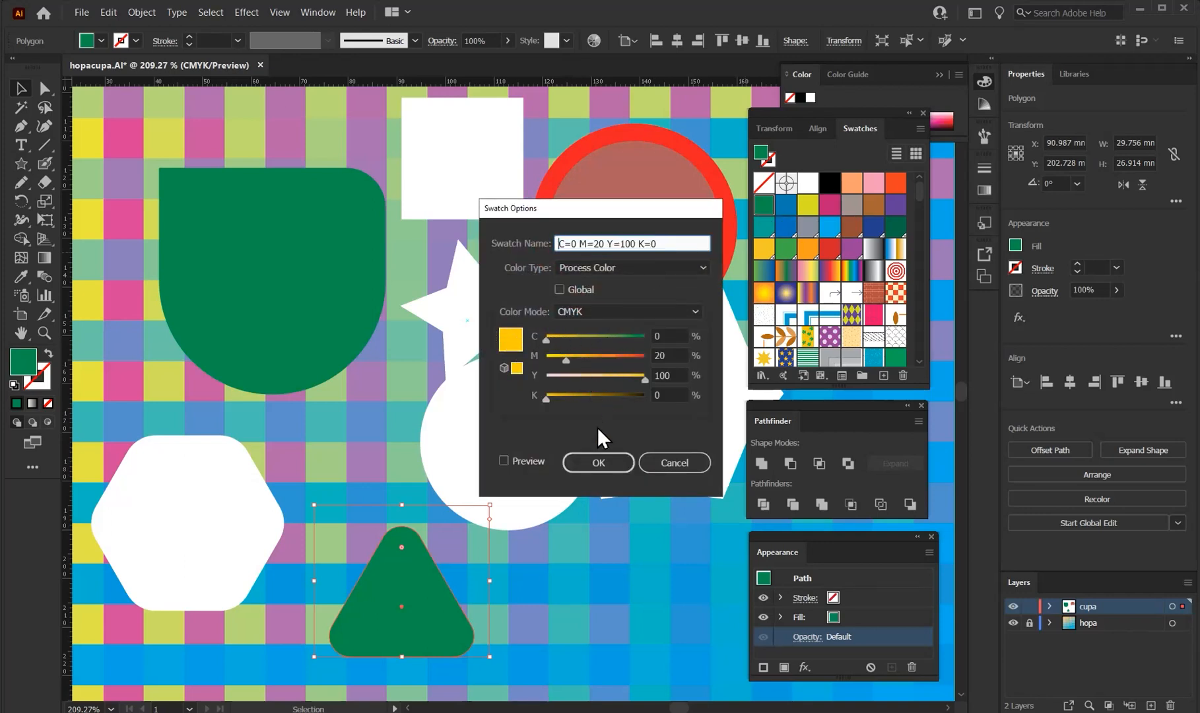
pyautogui.click(587, 460)
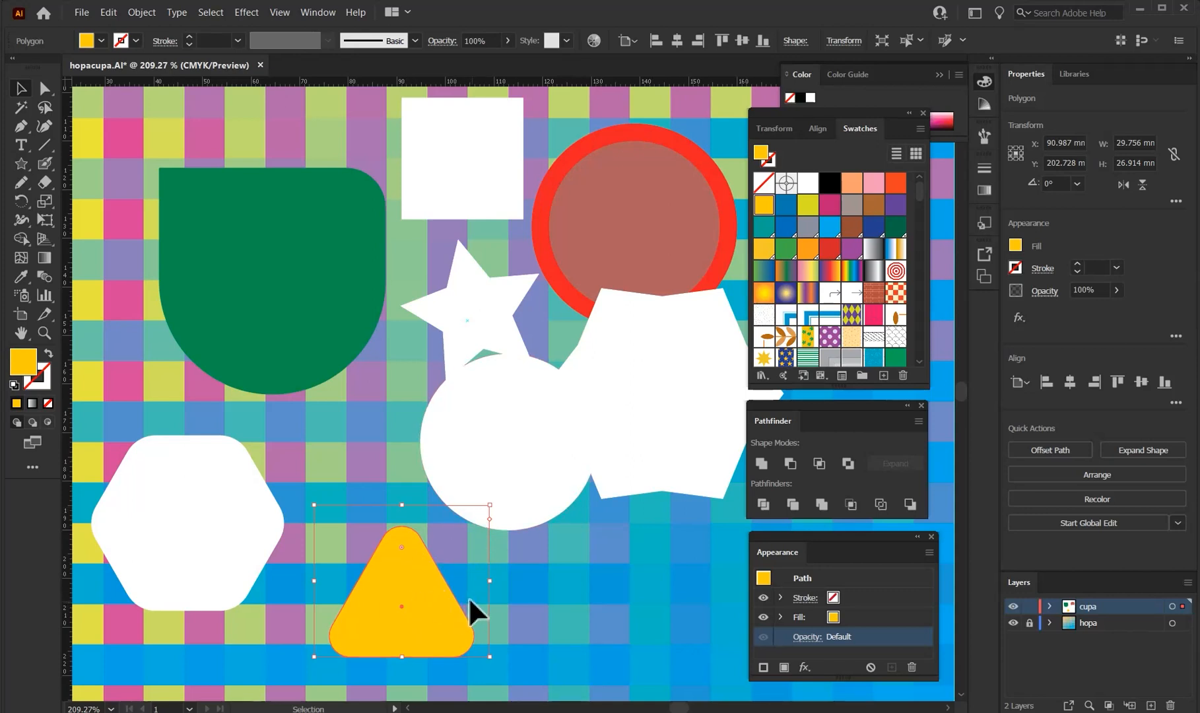
pyautogui.hotkey('ctrl', 'z')
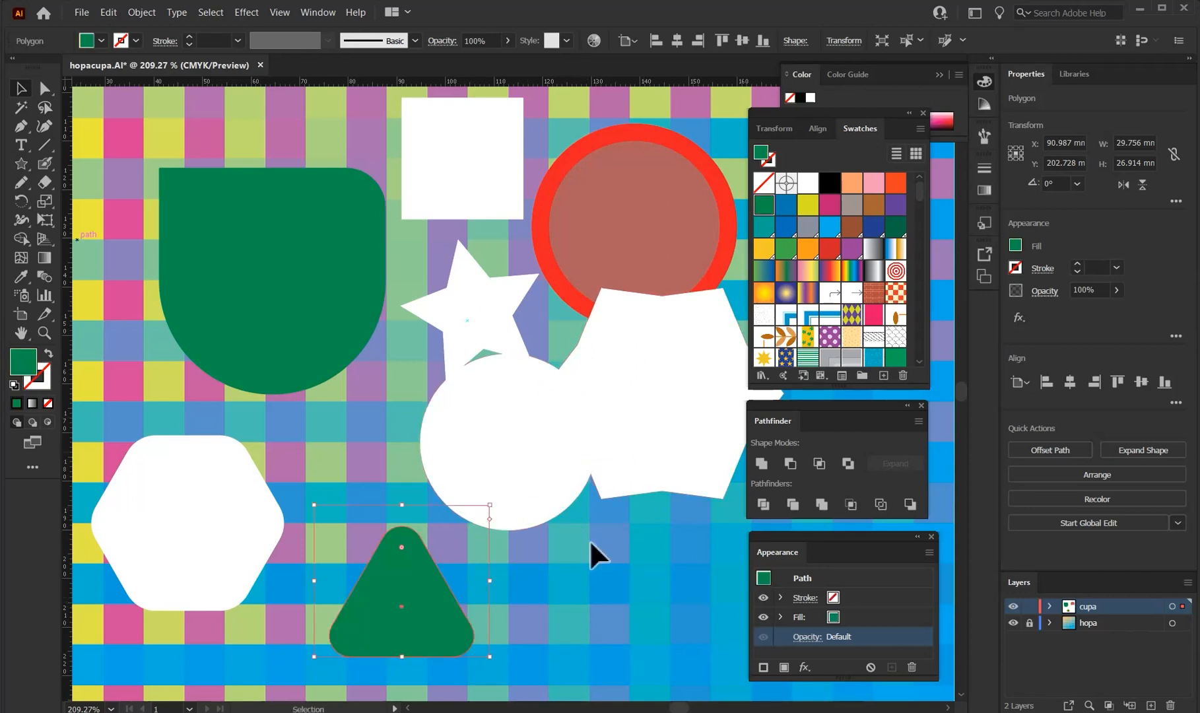
# Step: Deselect everything and turn the green swatch yellow by lowering its cyan value
pyautogui.click(597, 572)
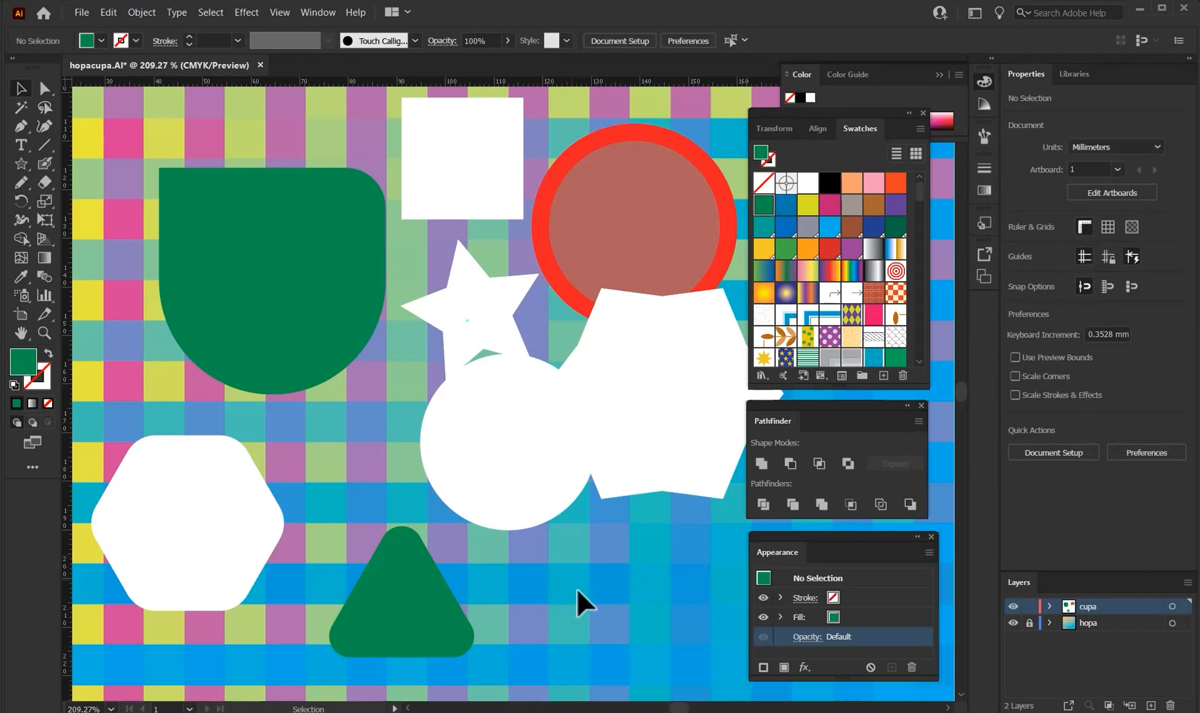
pyautogui.doubleClick(764, 206)
pyautogui.moveTo(575, 329); pyautogui.dragTo(550, 332)
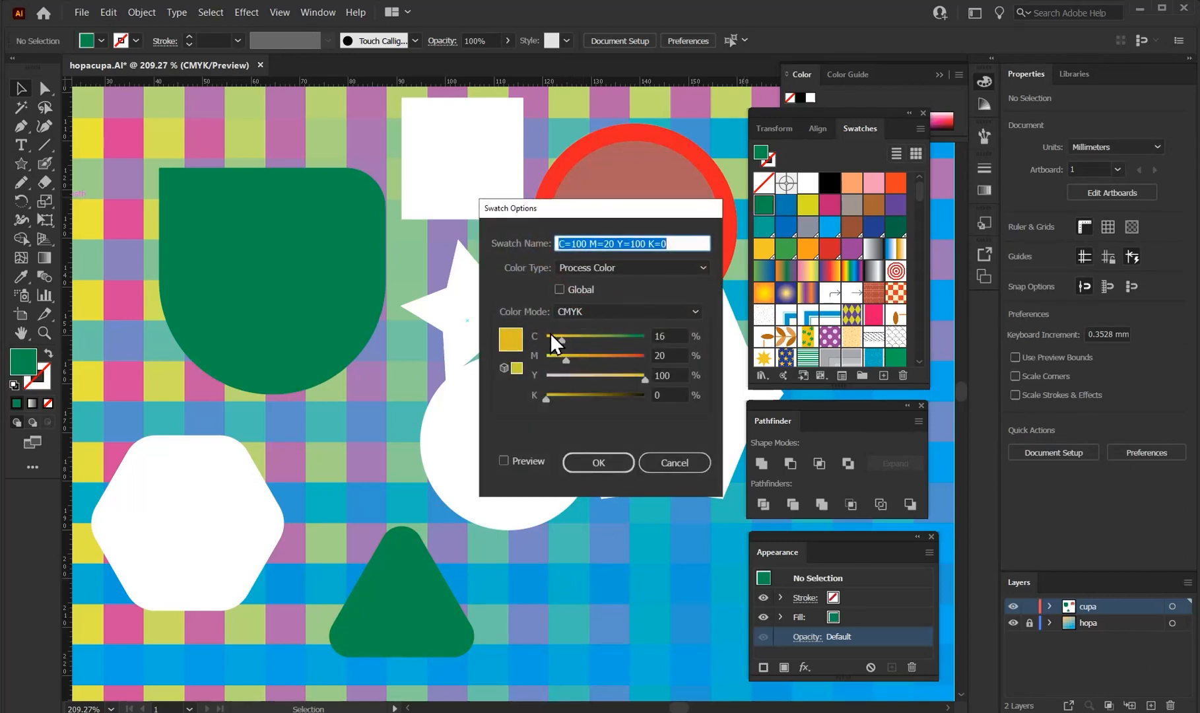
pyautogui.click(587, 460)
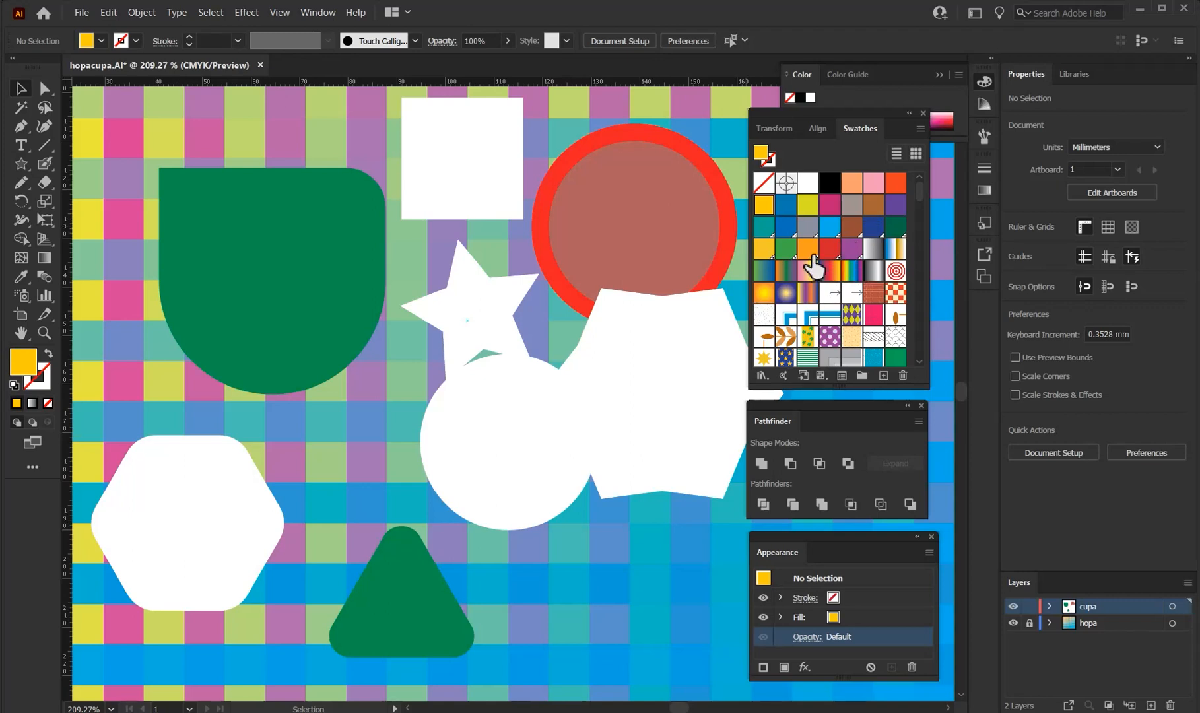
# Step: Fill the large rounded shape with the bright blue swatch
pyautogui.click(328, 254)
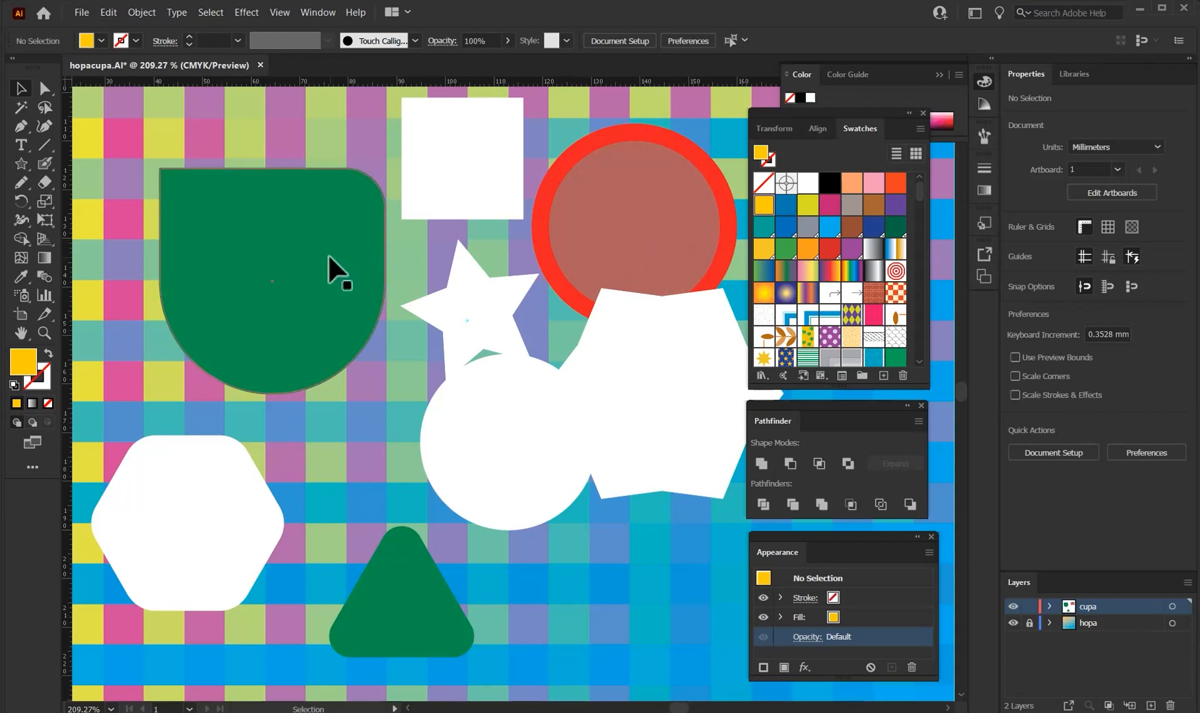
pyautogui.click(826, 227)
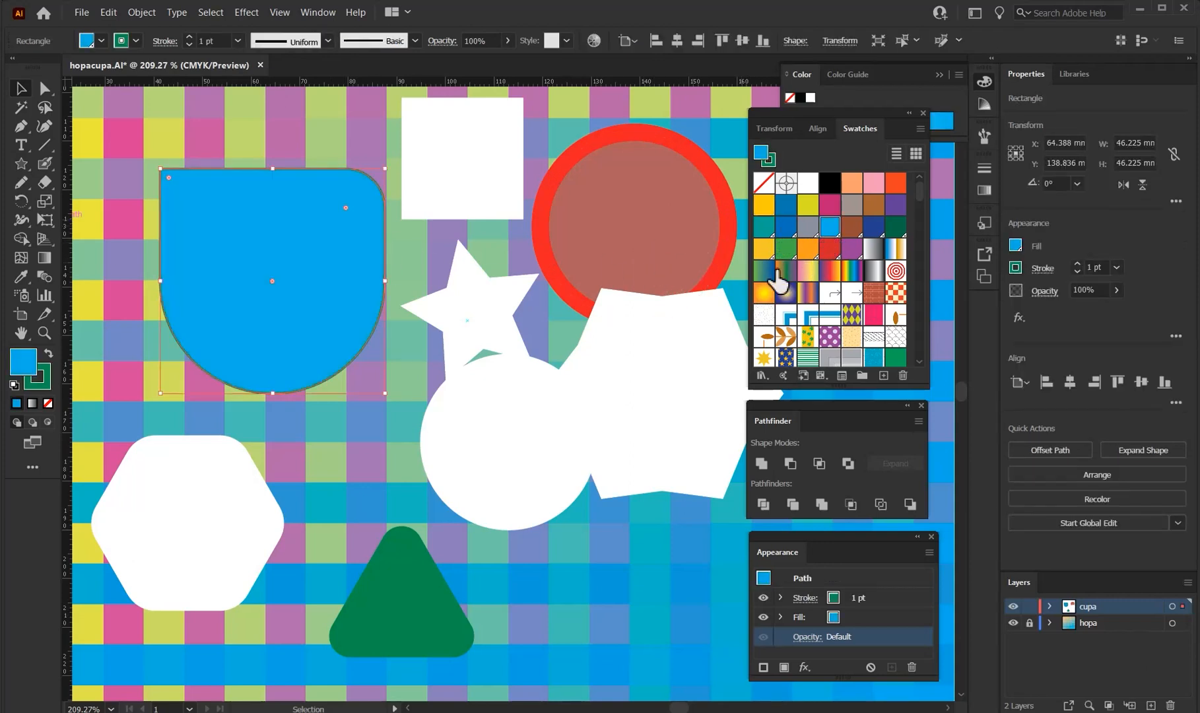
# Step: Fill the rounded triangle with the Blue Sky swatch
pyautogui.click(396, 604)
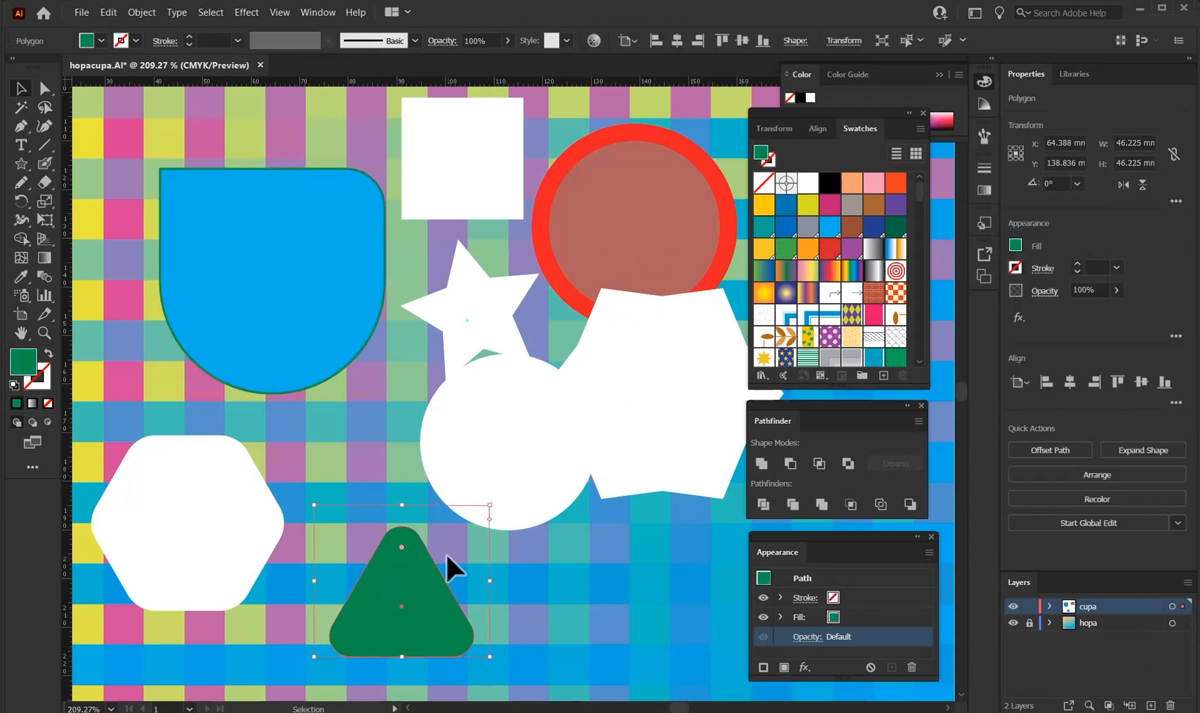
pyautogui.click(830, 230)
# Step: Try recolouring the Blue Sky swatch to C=44 M=32 Y=33 K=15 with the preview on, and cancel the edit
pyautogui.doubleClick(830, 227)
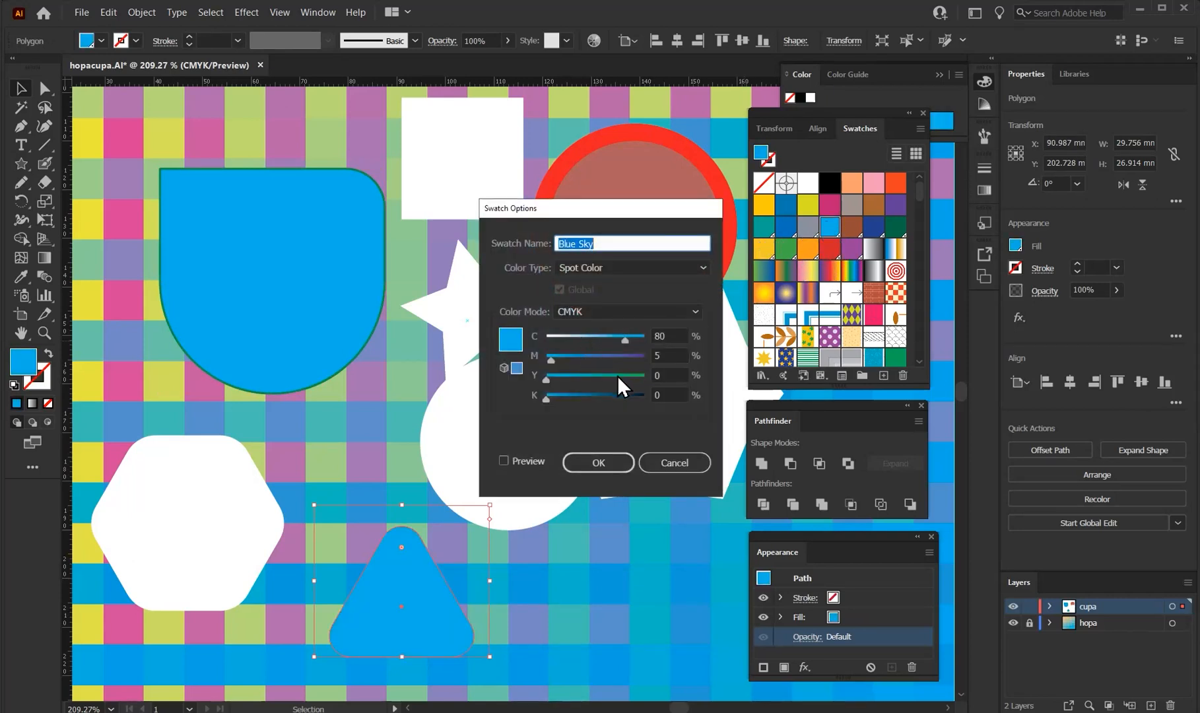
pyautogui.click(529, 461)
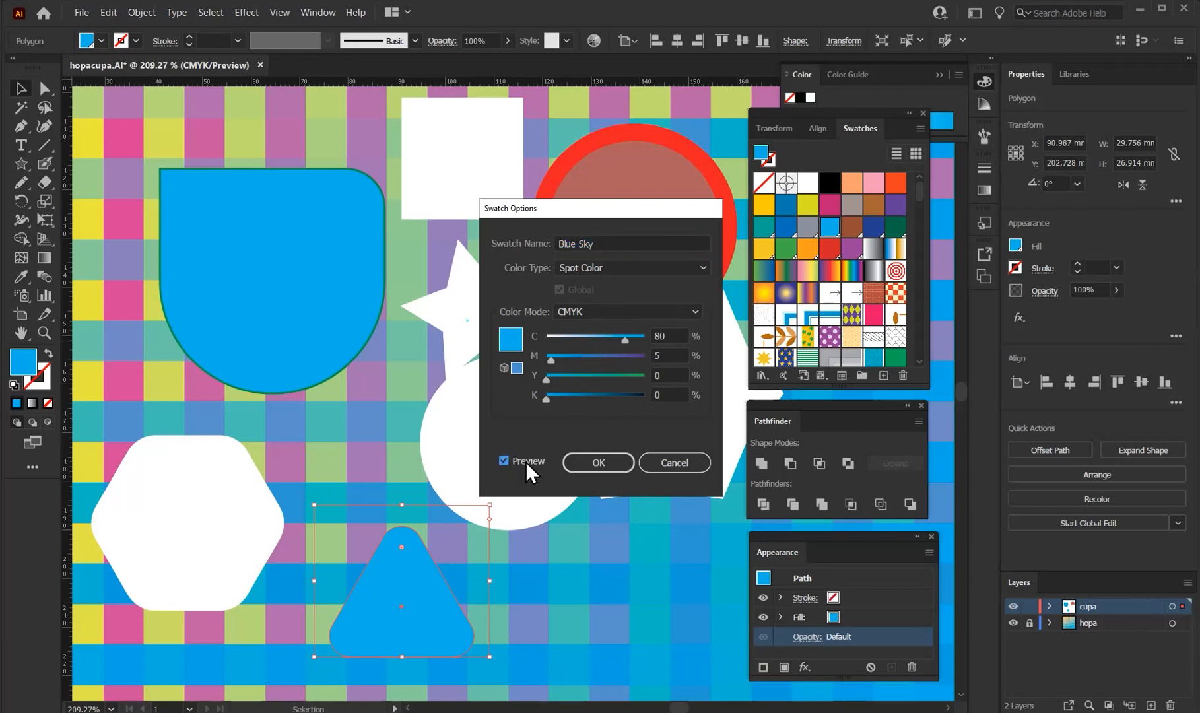
pyautogui.moveTo(601, 396); pyautogui.dragTo(635, 397)
pyautogui.click(605, 378)
pyautogui.click(576, 355)
pyautogui.moveTo(596, 335)
pyautogui.mouseDown()
pyautogui.moveTo(553, 334)
pyautogui.moveTo(589, 337)
pyautogui.mouseUp()
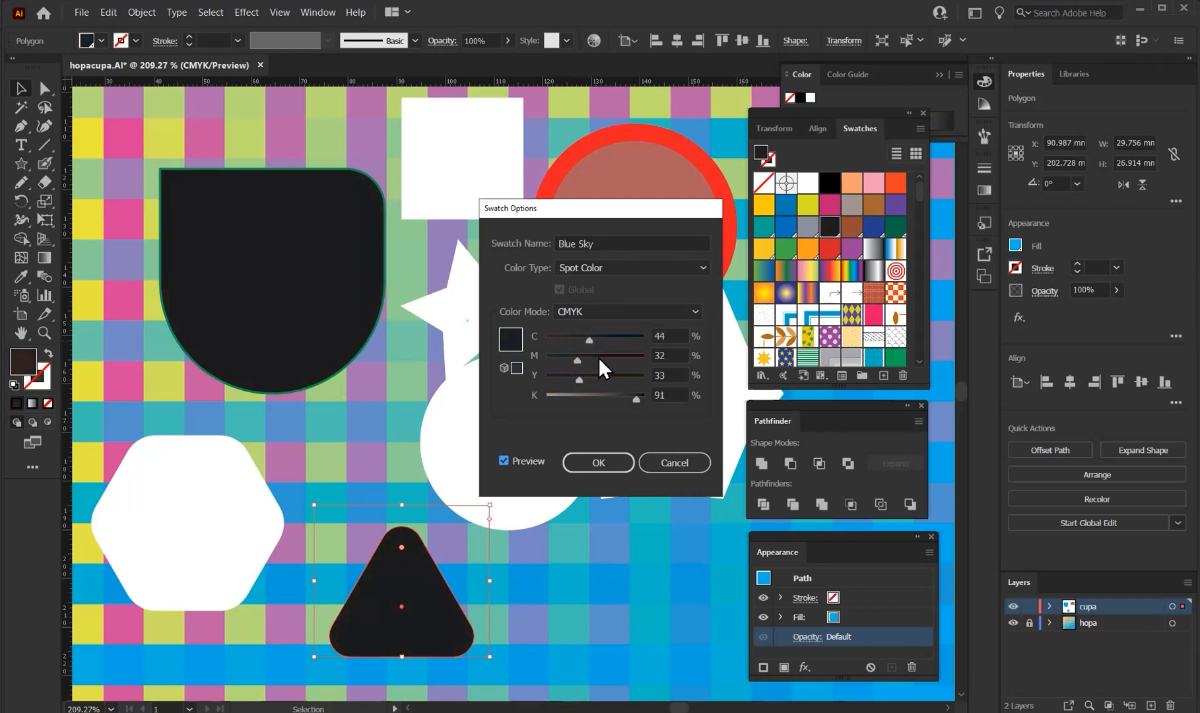
pyautogui.click(561, 394)
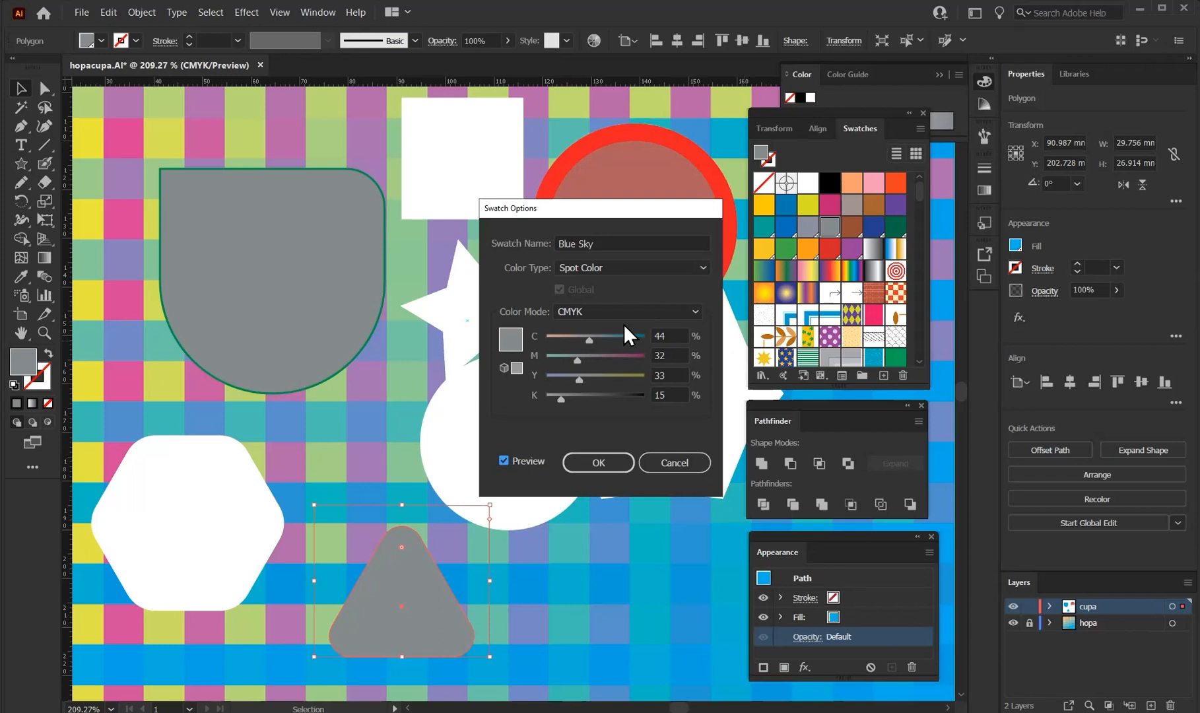
pyautogui.click(651, 467)
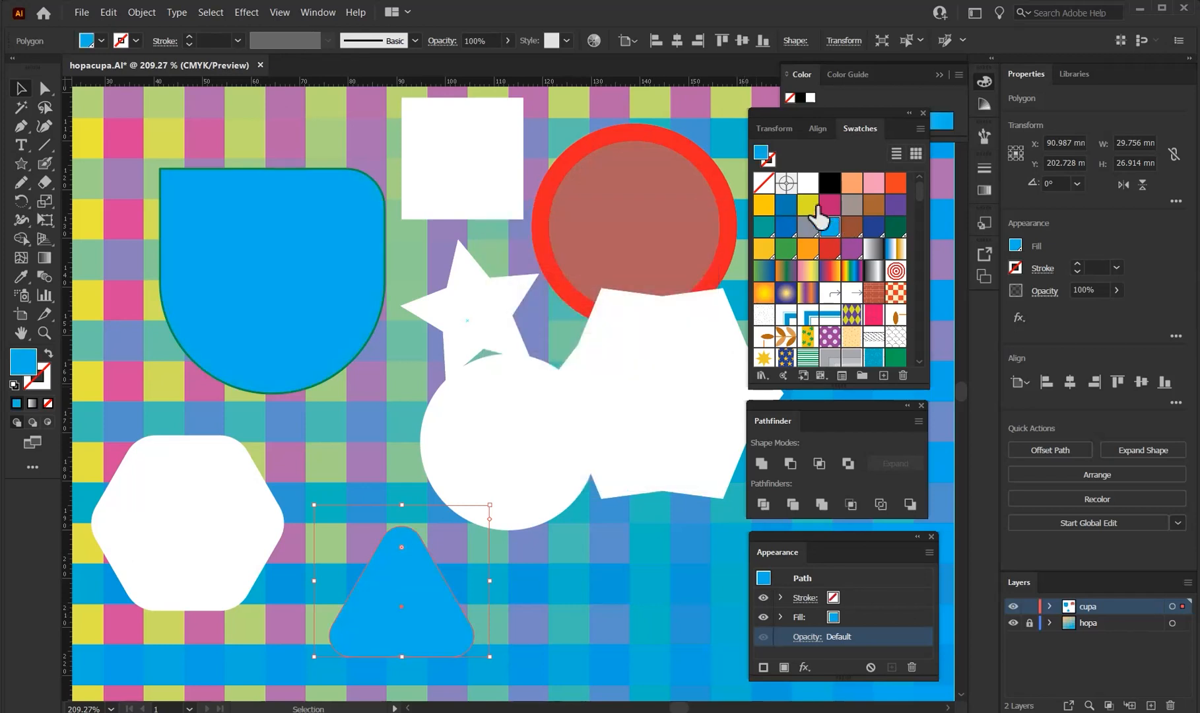
# Step: Fill the triangle with the C=0 M=45 Y=60 K=0 swatch and make that swatch global
pyautogui.click(853, 184)
pyautogui.doubleClick(853, 184)
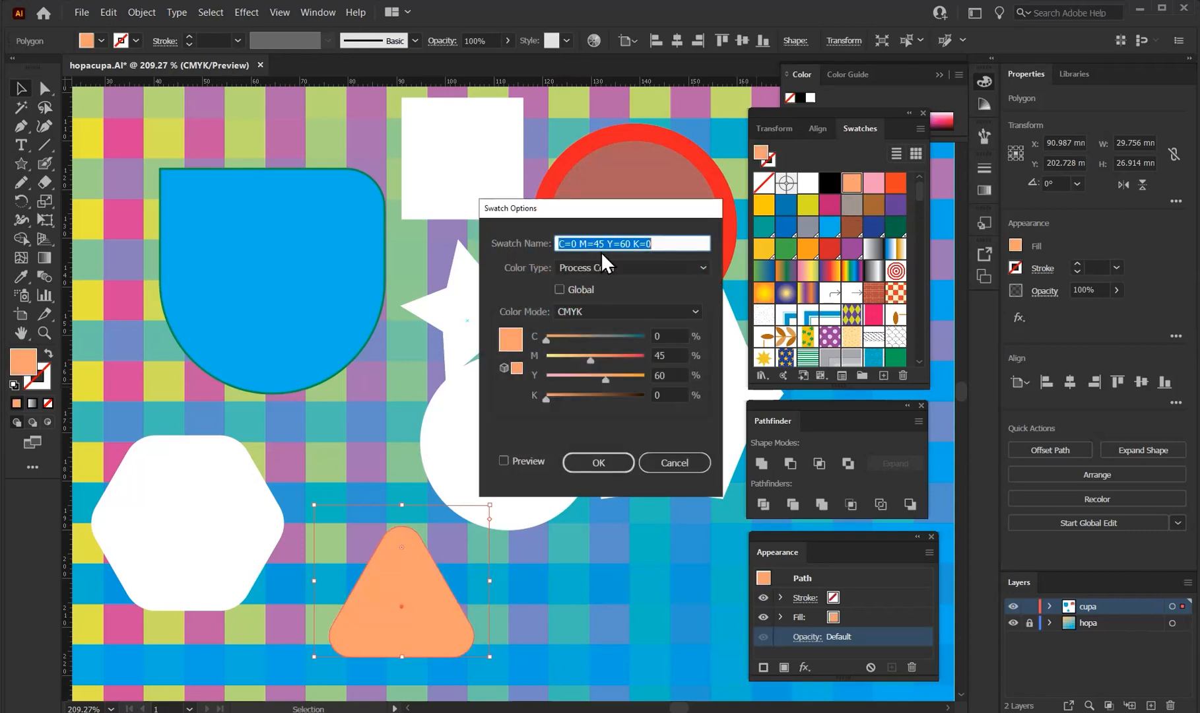
pyautogui.click(571, 289)
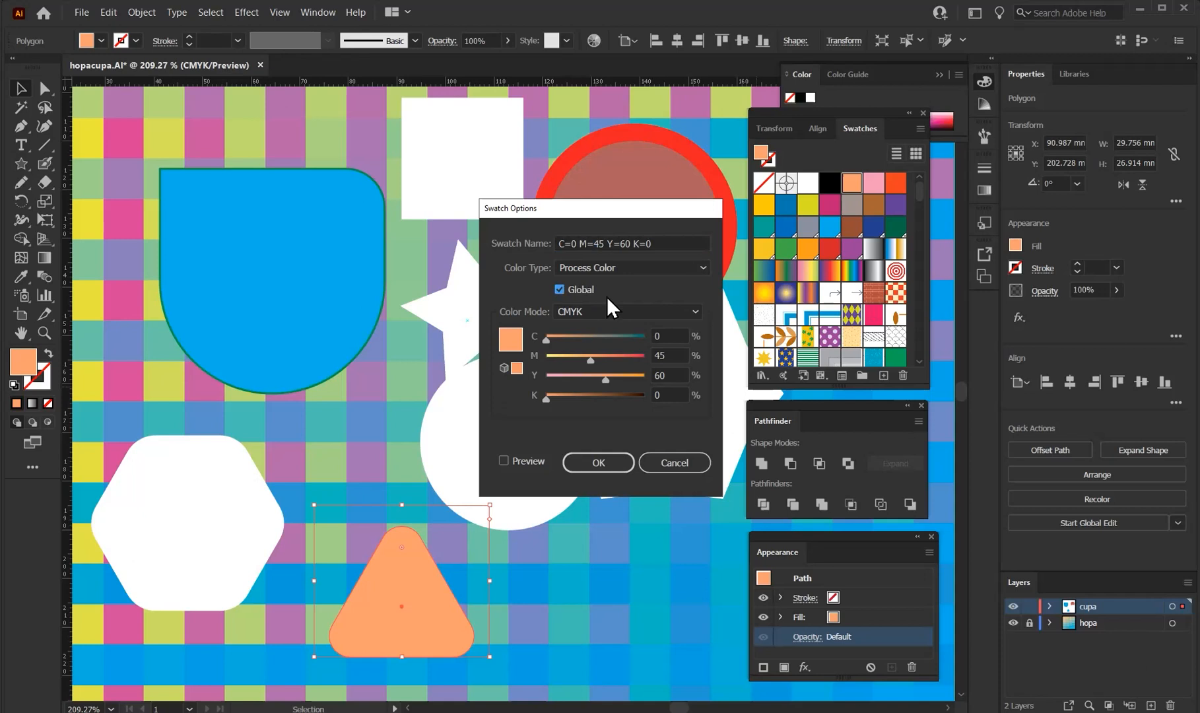
pyautogui.click(591, 463)
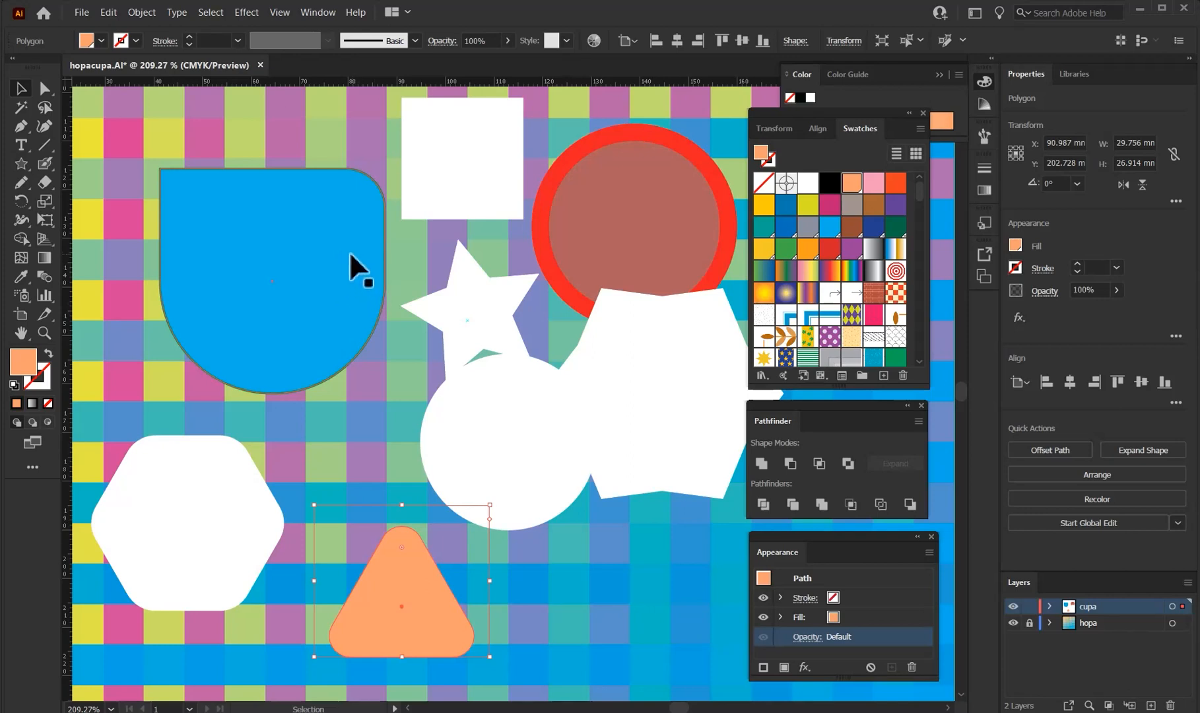
# Step: Try different opacities on the large blue rounded shape and return it to 100%
pyautogui.click(347, 278)
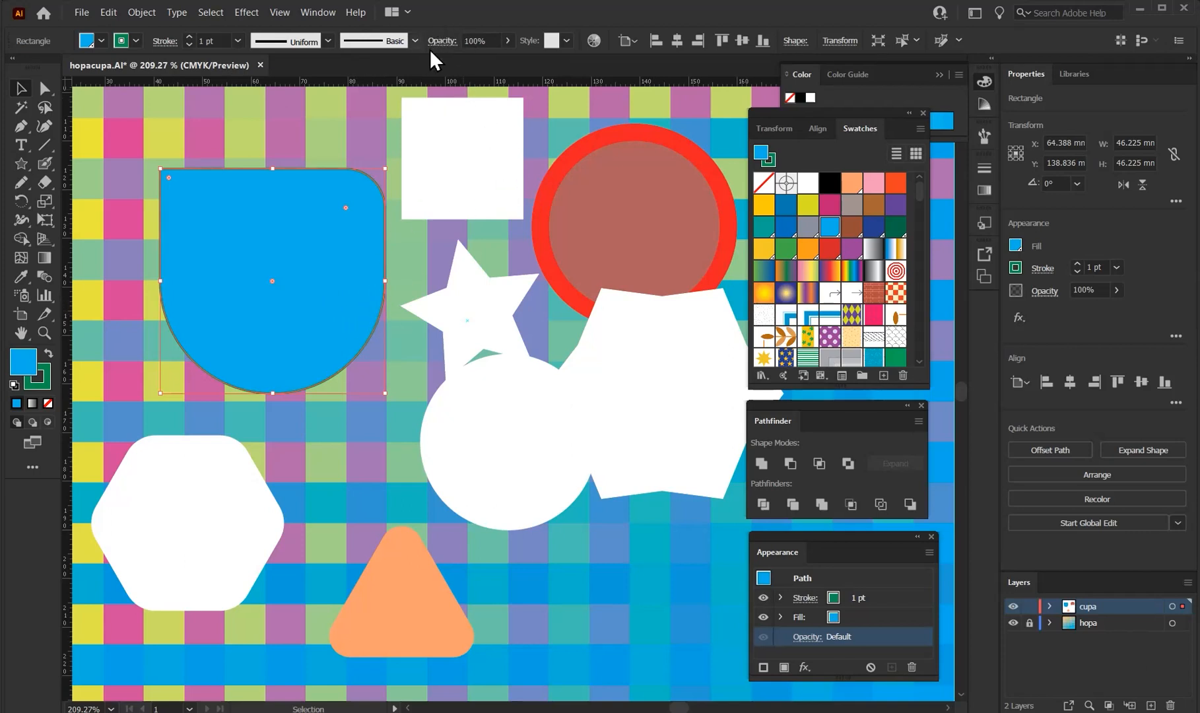
pyautogui.click(507, 41)
pyautogui.moveTo(472, 62); pyautogui.dragTo(502, 61)
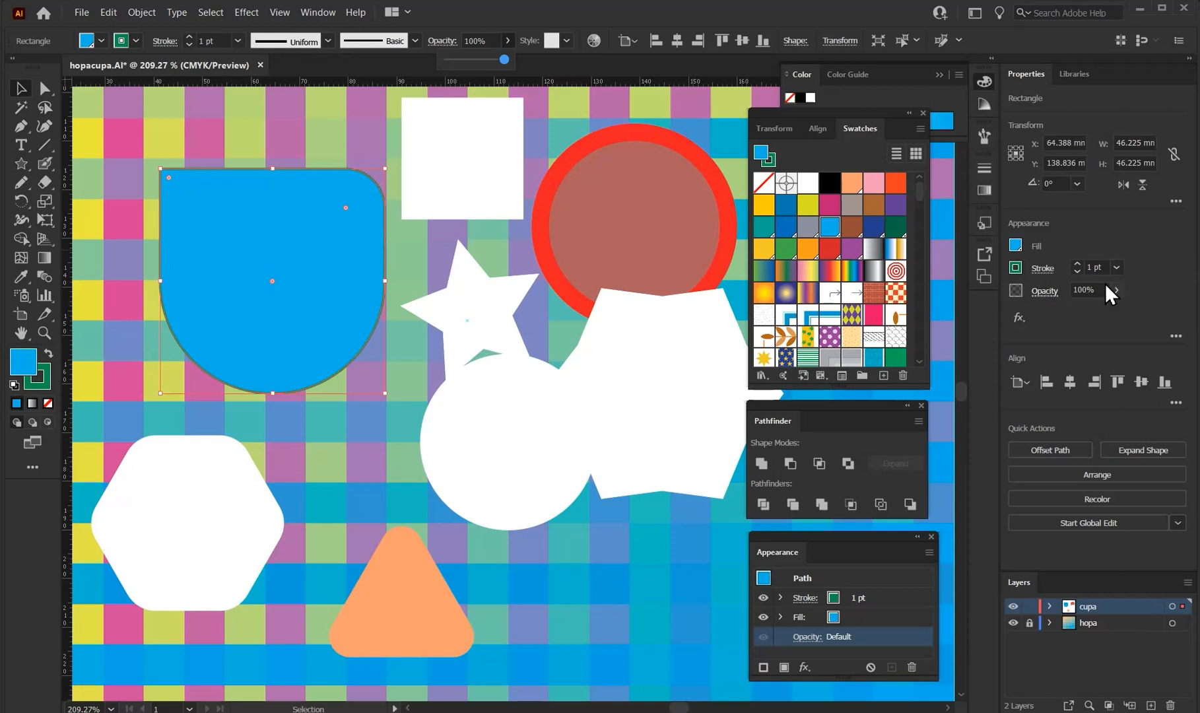
# Step: Show the Transparency settings beside the Appearance settings, and try the blue shape's opacity there, returning it to 100%
pyautogui.click(325, 12)
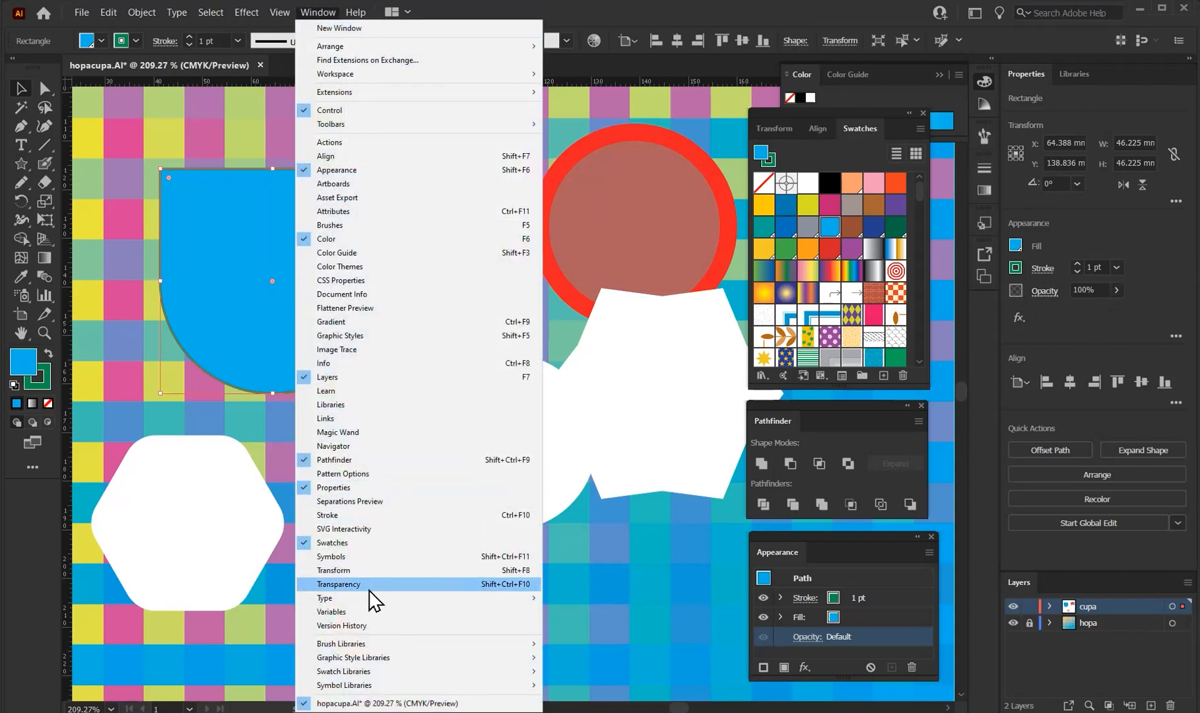
pyautogui.click(361, 589)
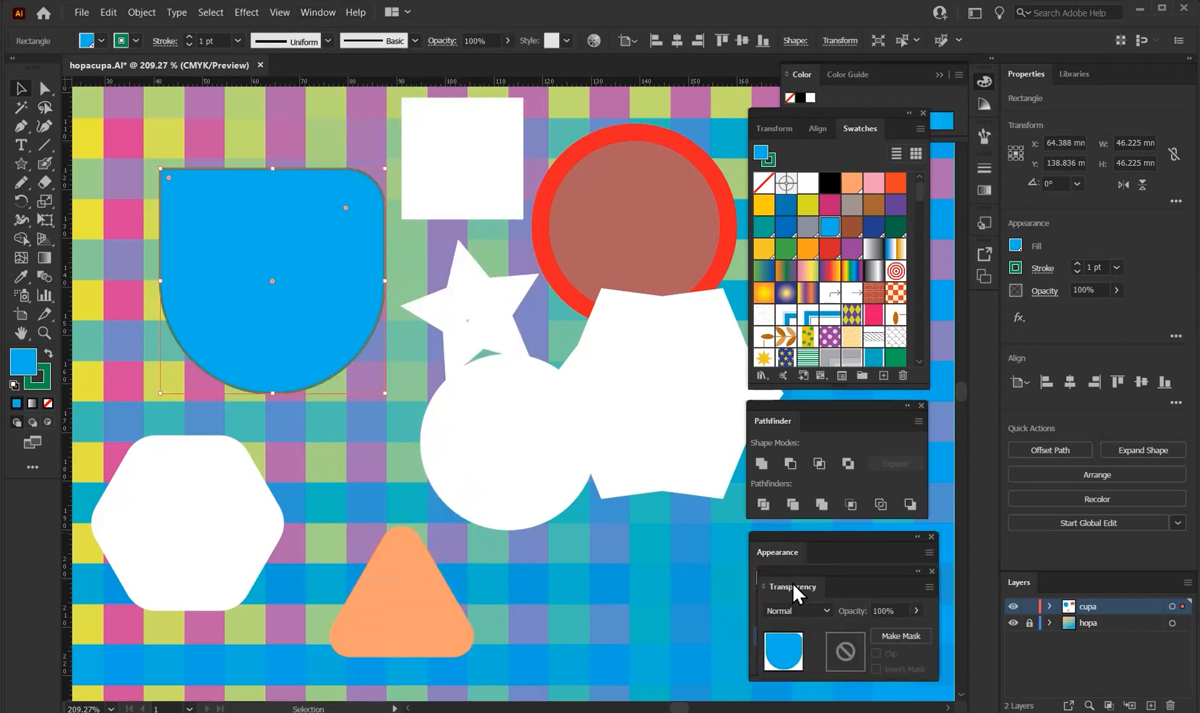
pyautogui.moveTo(792, 582); pyautogui.dragTo(564, 567)
pyautogui.click(701, 579)
pyautogui.moveTo(662, 592); pyautogui.dragTo(695, 598)
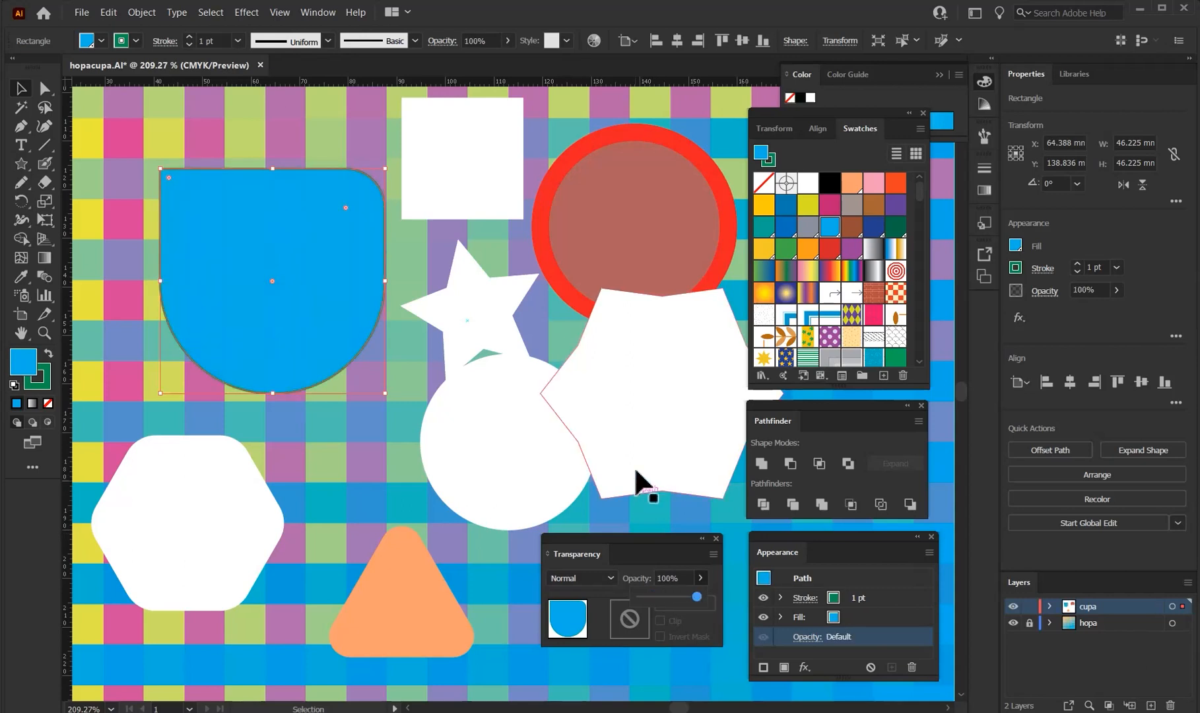
pyautogui.click(659, 546)
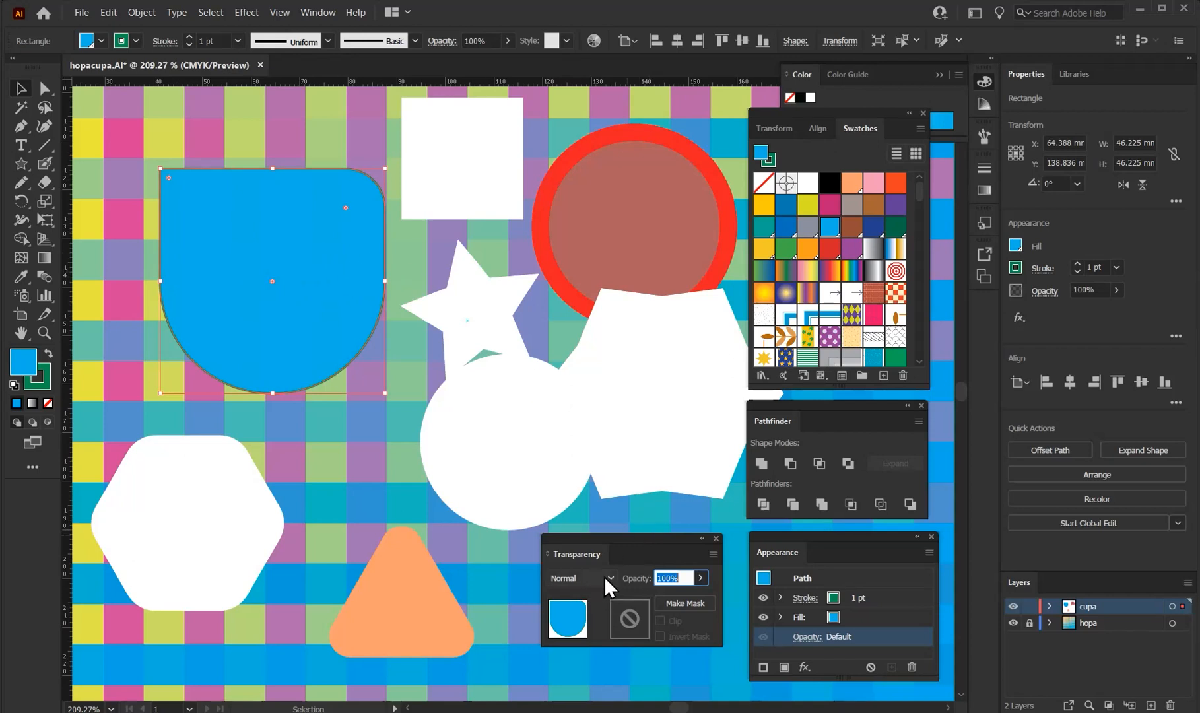
# Step: Set the large blue shape's blend mode to Multiply and move it slightly over the checked background
pyautogui.click(443, 44)
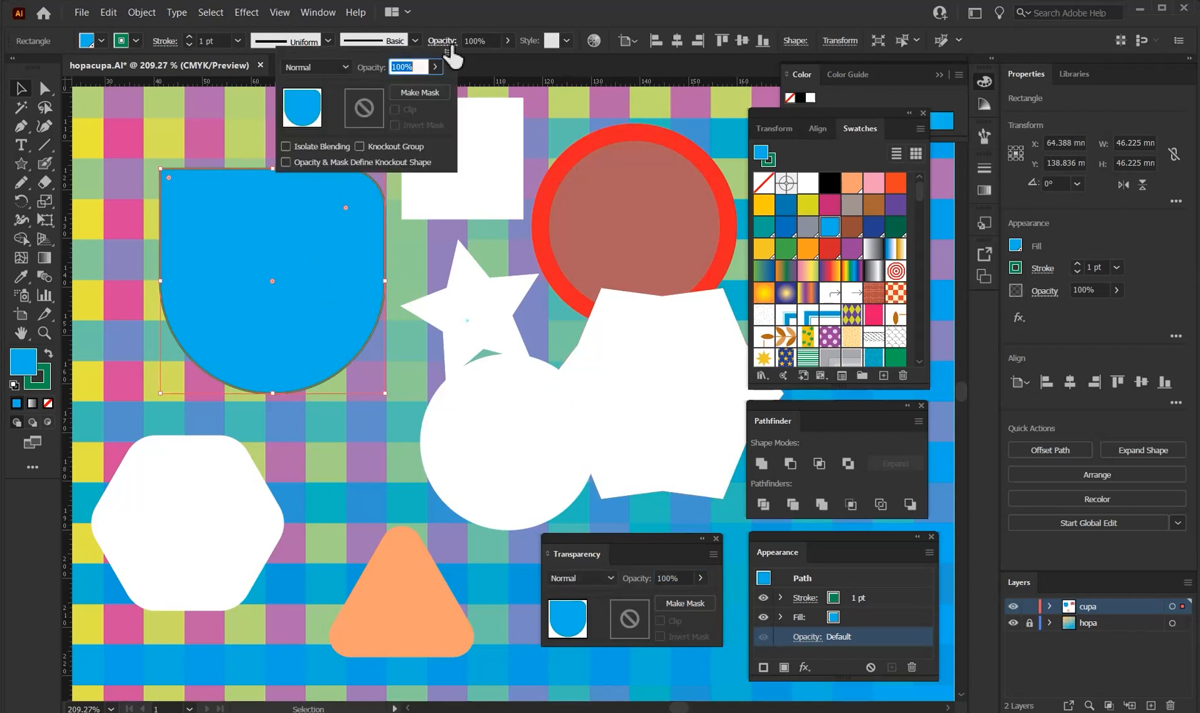
pyautogui.click(344, 66)
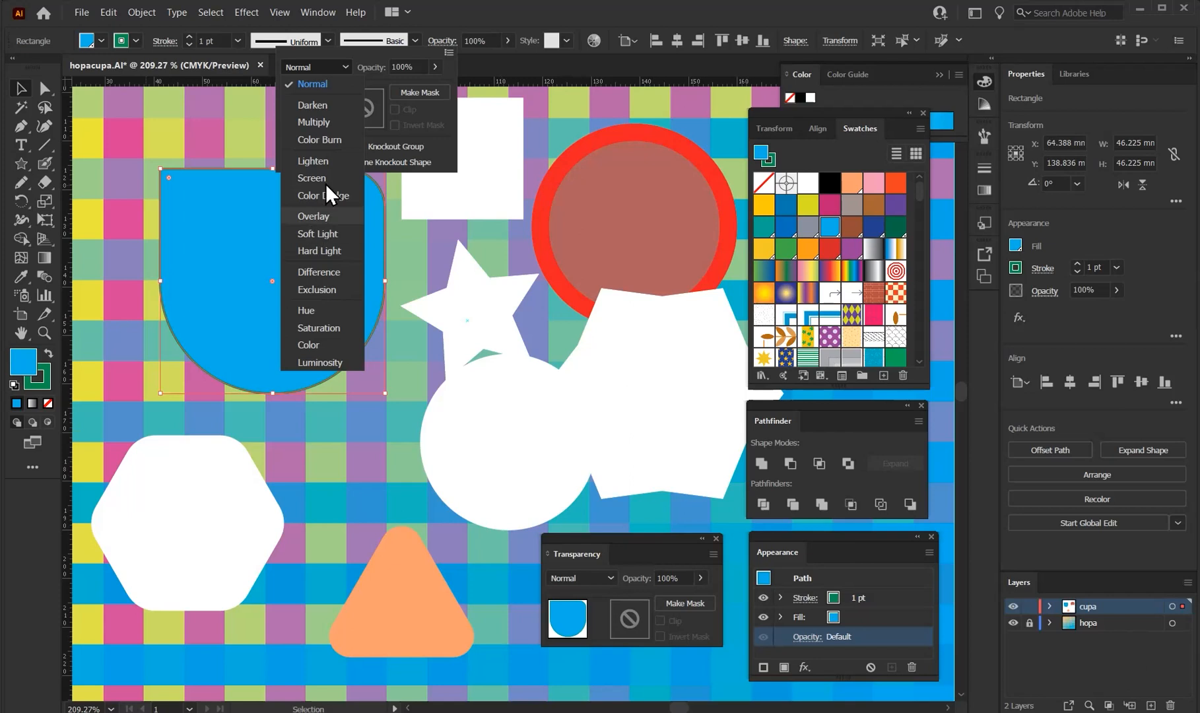
pyautogui.click(333, 122)
pyautogui.click(305, 255)
pyautogui.moveTo(323, 290); pyautogui.dragTo(292, 246)
# Step: Set the blend mode of the red-stroked circle to Multiply
pyautogui.click(596, 225)
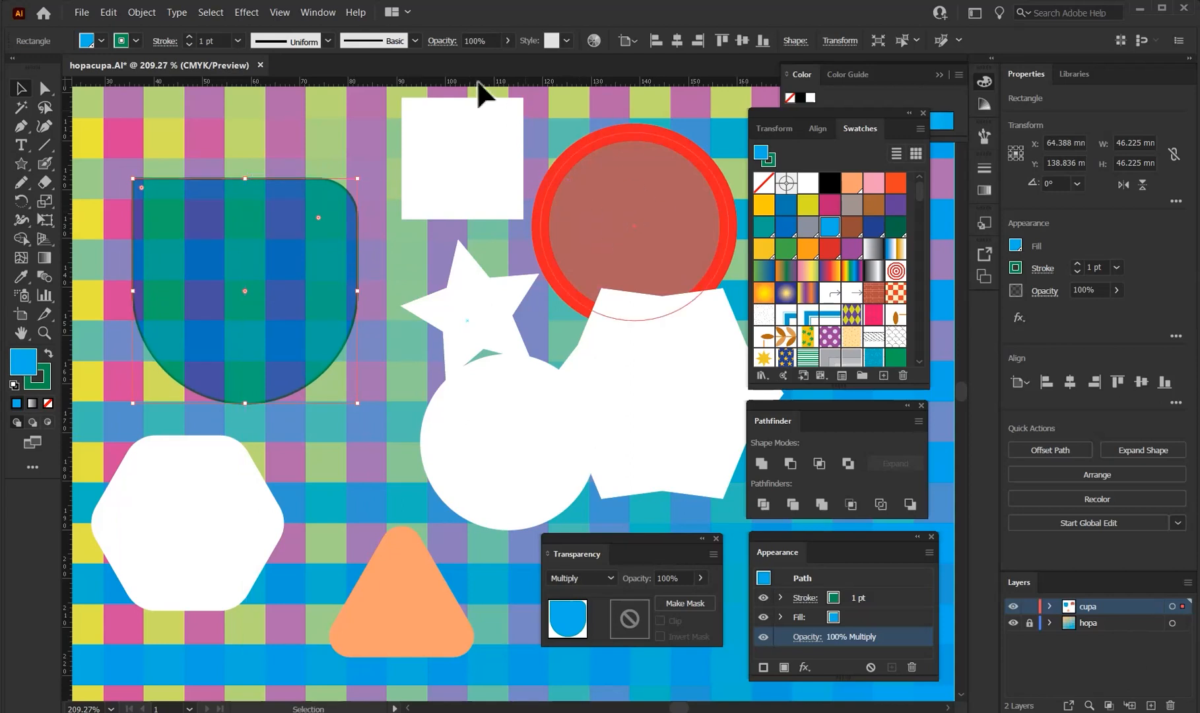
pyautogui.click(442, 40)
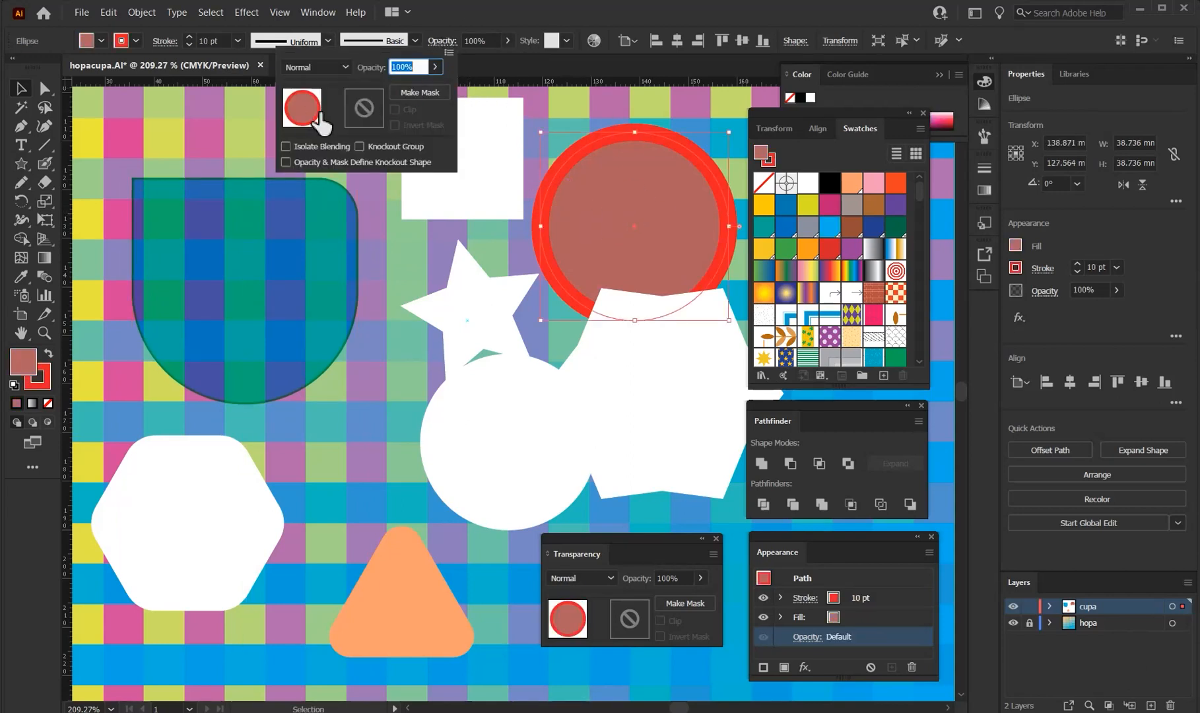
pyautogui.click(334, 67)
pyautogui.click(314, 122)
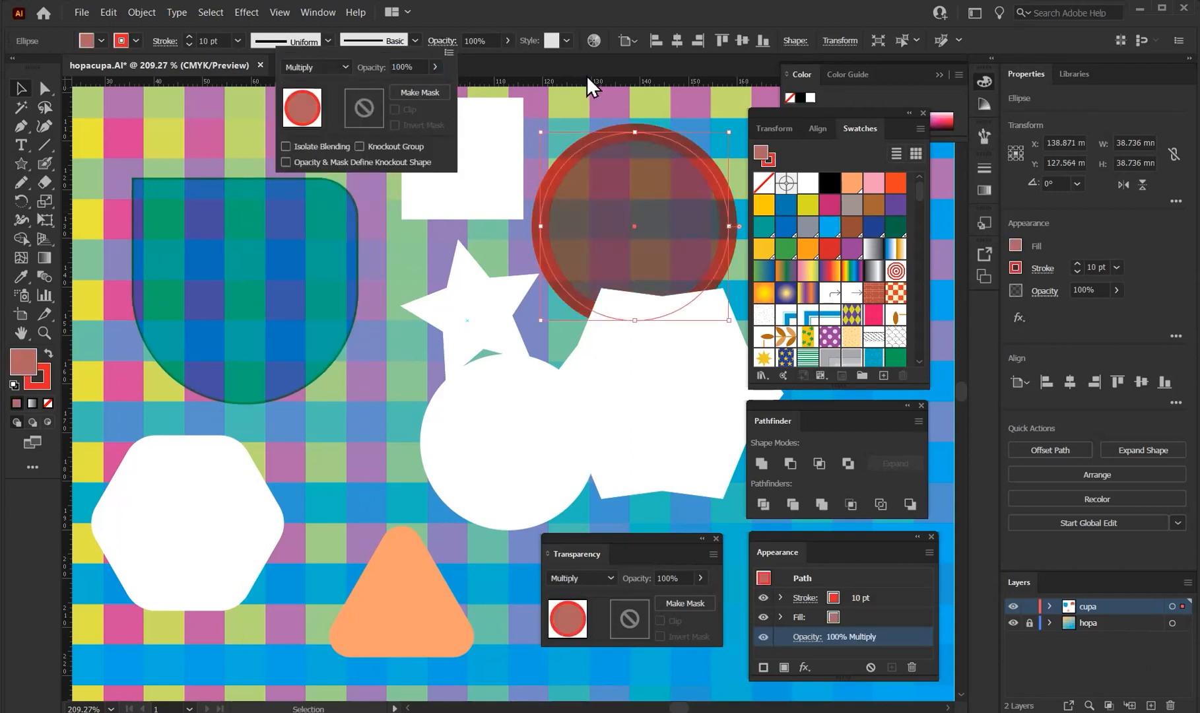
# Step: Move the red circle so it overlaps the blue shape and the white square, and bring it to the front
pyautogui.moveTo(564, 184); pyautogui.dragTo(290, 162)
pyautogui.rightClick(326, 147)
pyautogui.moveTo(411, 371)
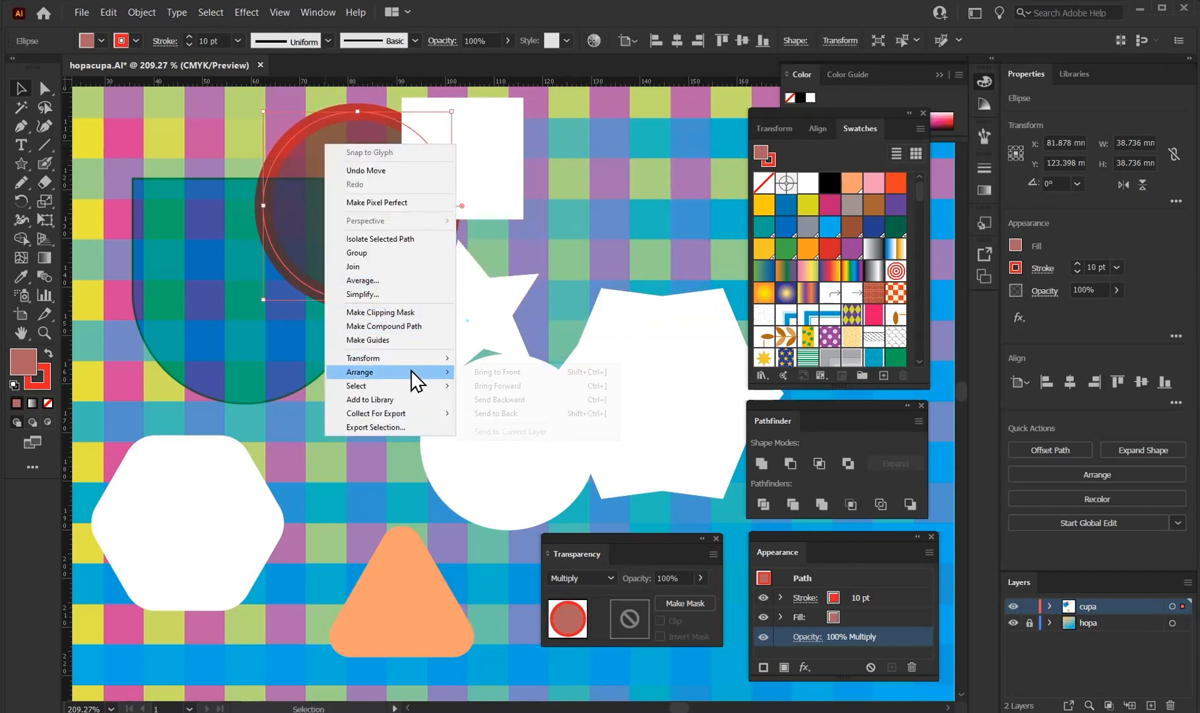
pyautogui.click(510, 373)
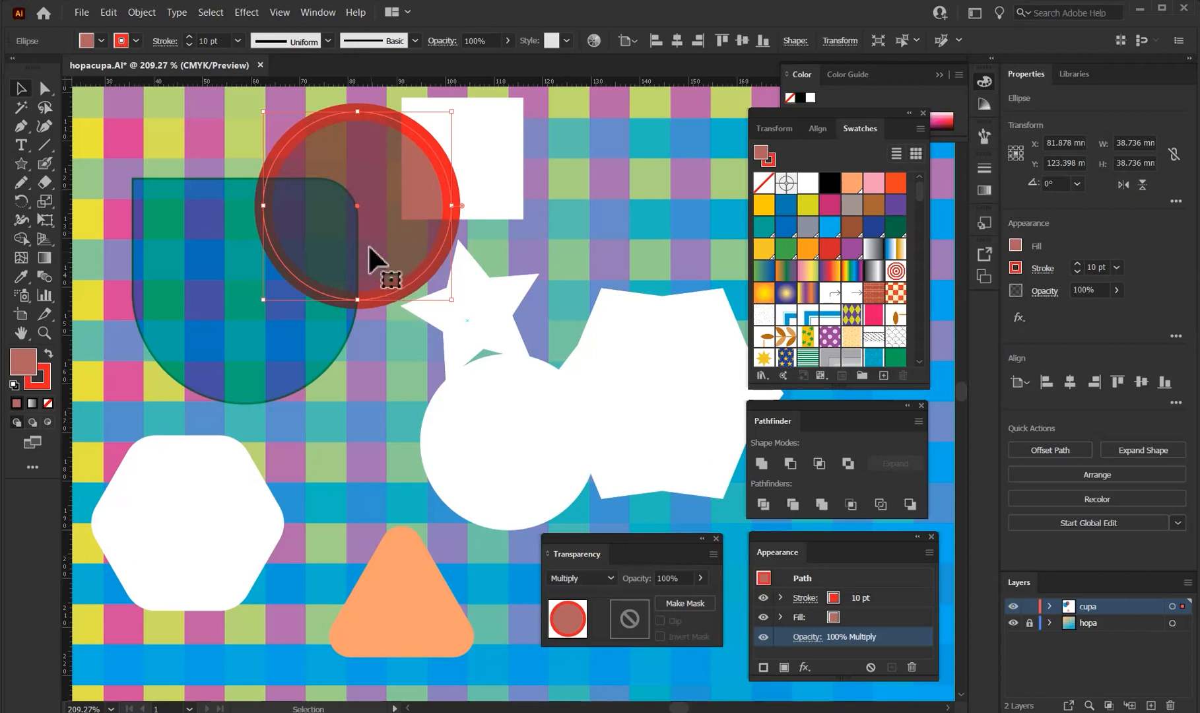
# Step: Move the red circle to the blue shape's lower corner, and set the blue shape's blend mode to Screen
pyautogui.moveTo(396, 186); pyautogui.dragTo(396, 355)
pyautogui.moveTo(291, 245); pyautogui.dragTo(324, 206)
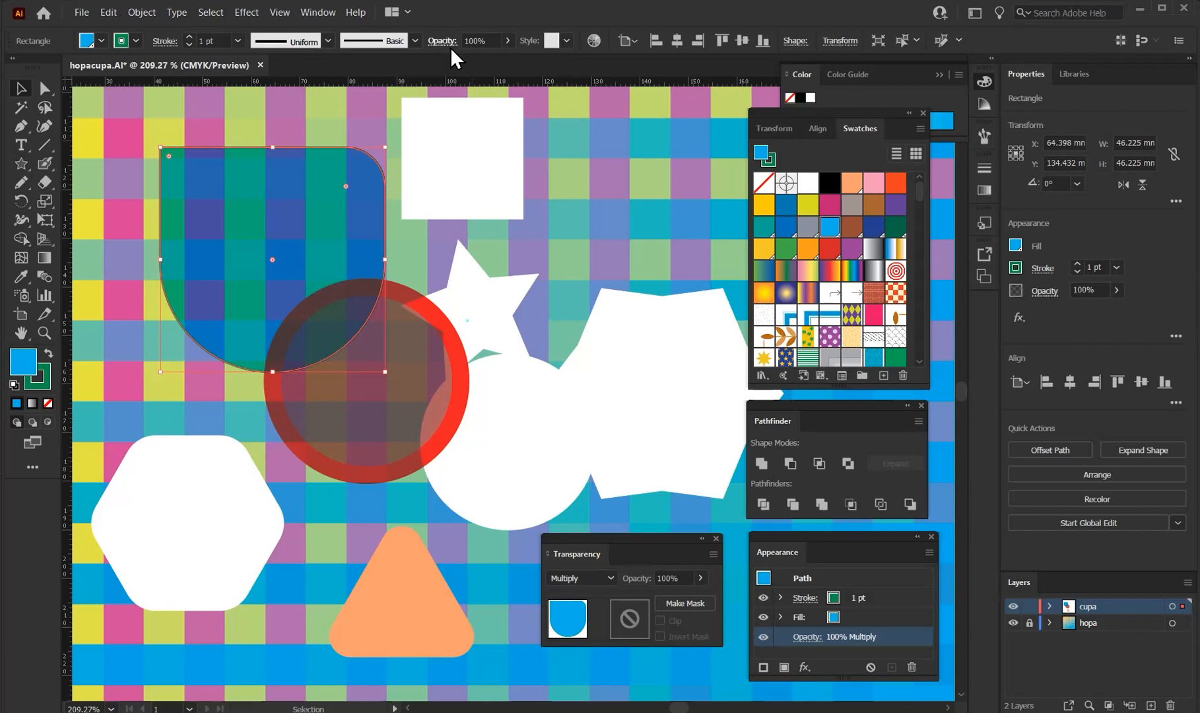
pyautogui.click(444, 43)
pyautogui.click(341, 69)
pyautogui.click(312, 178)
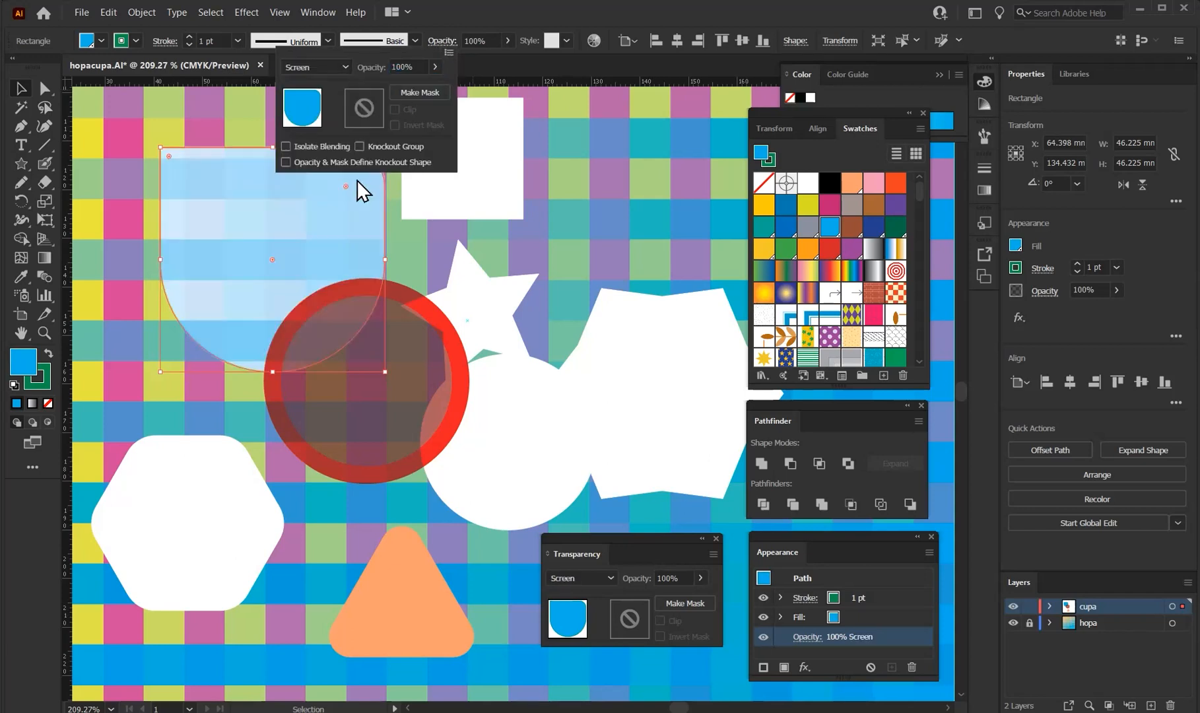
# Step: Reposition the Screen-blended shape and the red circle so they still overlap, and deselect everything
pyautogui.click(334, 227)
pyautogui.moveTo(327, 243)
pyautogui.mouseDown()
pyautogui.moveTo(386, 351)
pyautogui.moveTo(381, 320)
pyautogui.moveTo(428, 288)
pyautogui.moveTo(441, 366)
pyautogui.moveTo(424, 357)
pyautogui.mouseUp()
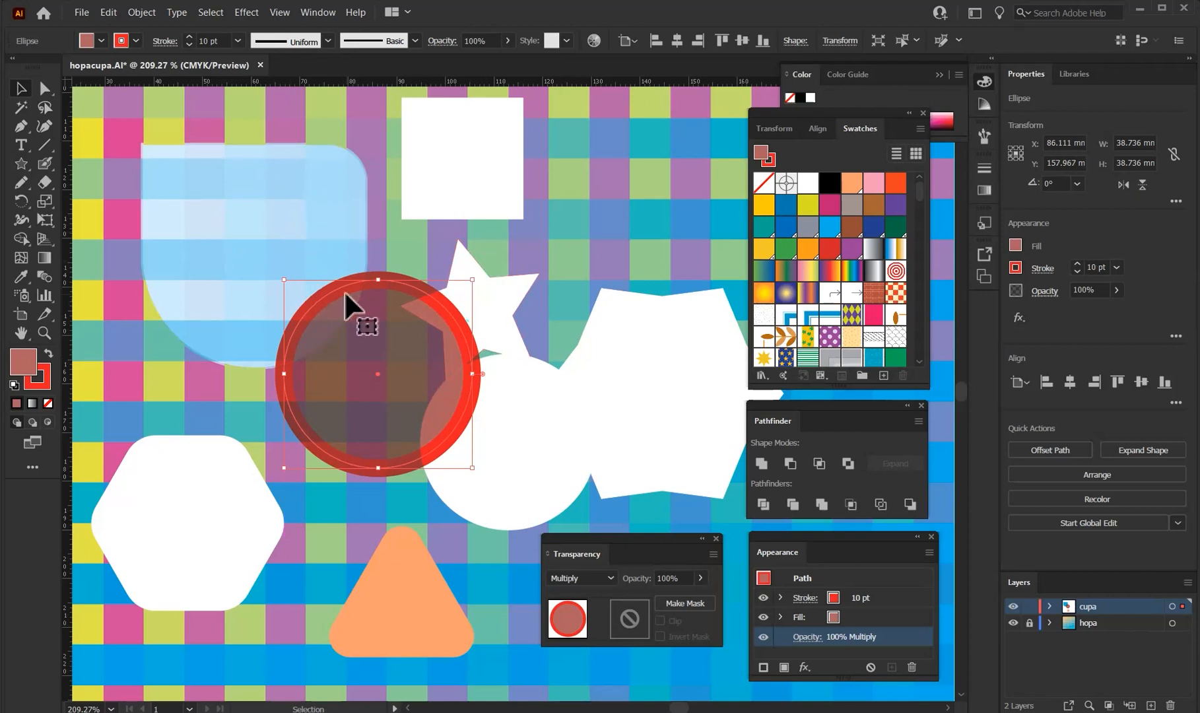
pyautogui.hotkey('ctrl', 'shift', 'a')
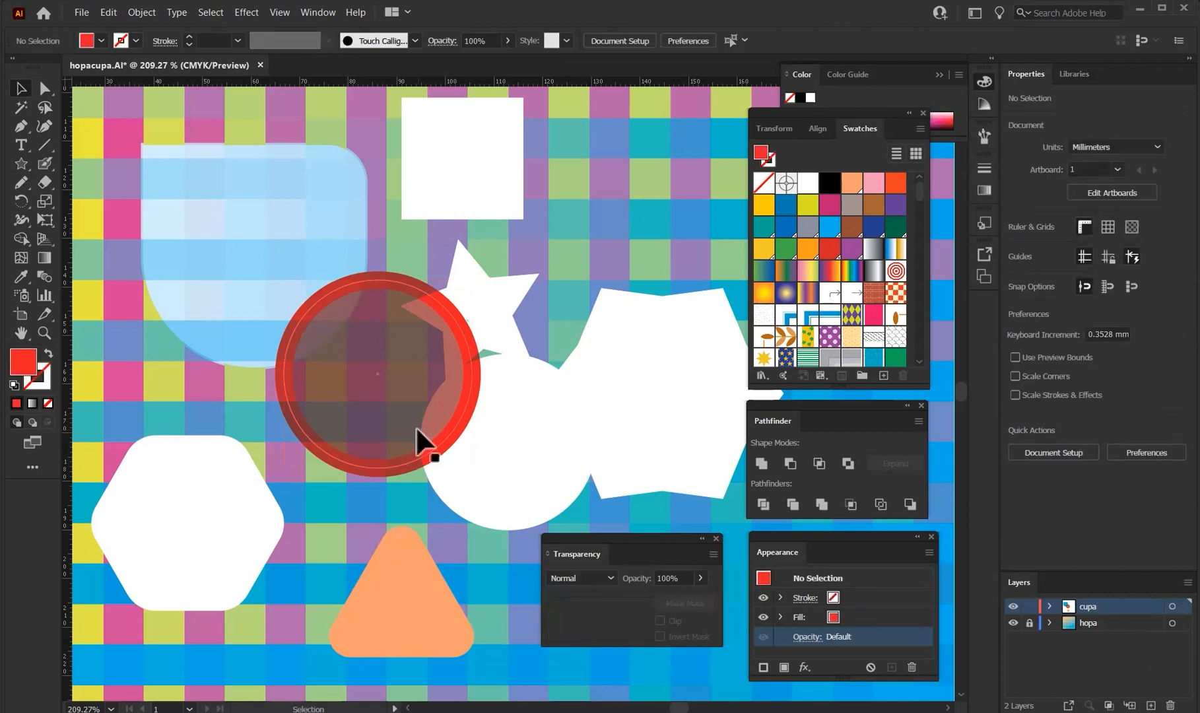
# Step: Delete every shape on the artboard except the white star
pyautogui.click(260, 241)
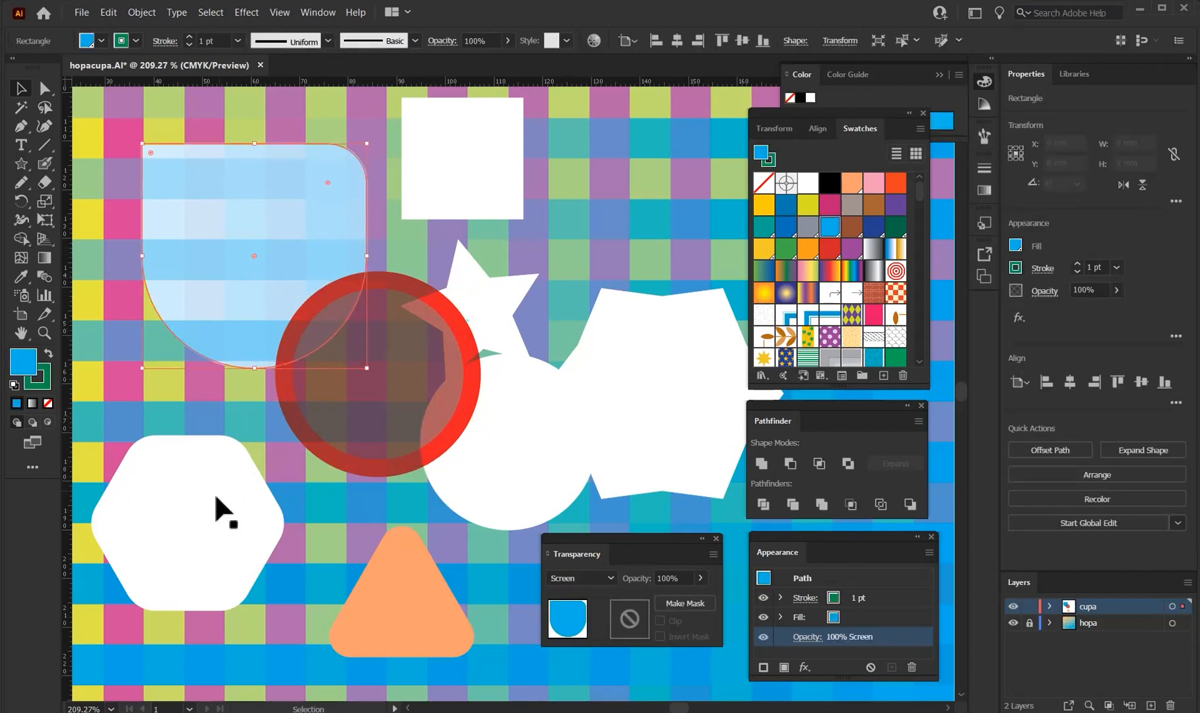
pyautogui.press('Delete')
pyautogui.click(228, 527)
pyautogui.press('Delete')
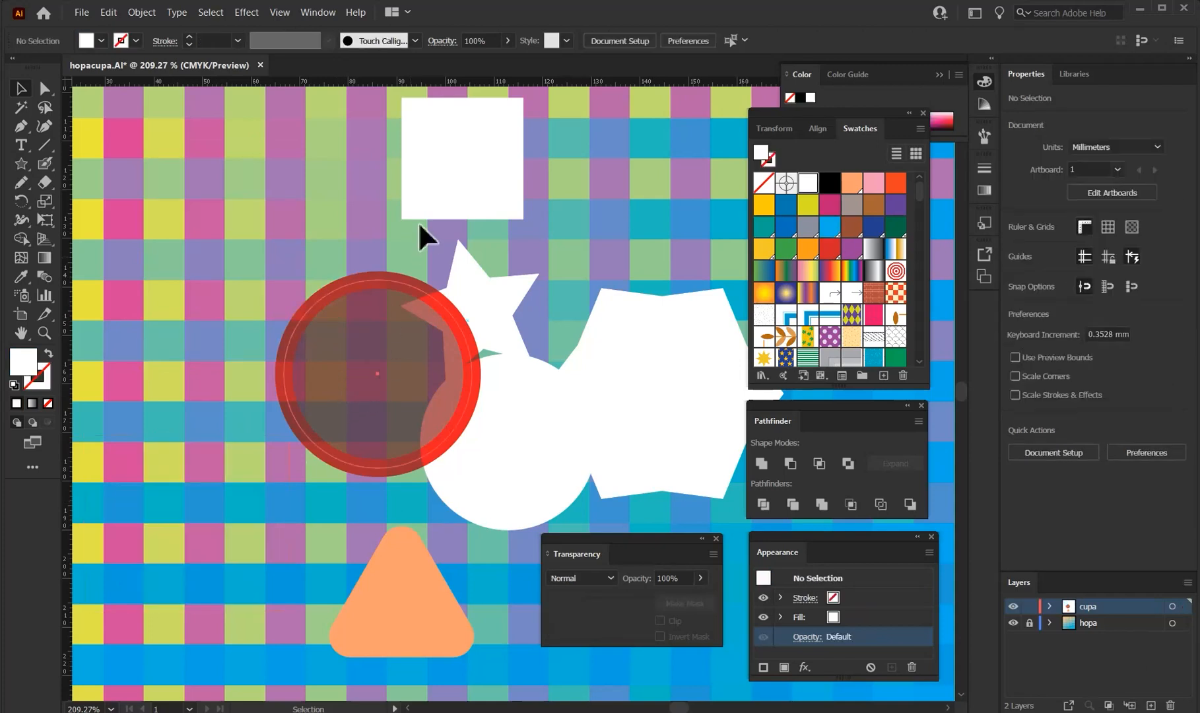
pyautogui.click(448, 193)
pyautogui.press('Delete')
pyautogui.click(522, 442)
pyautogui.press('Delete')
pyautogui.click(568, 447)
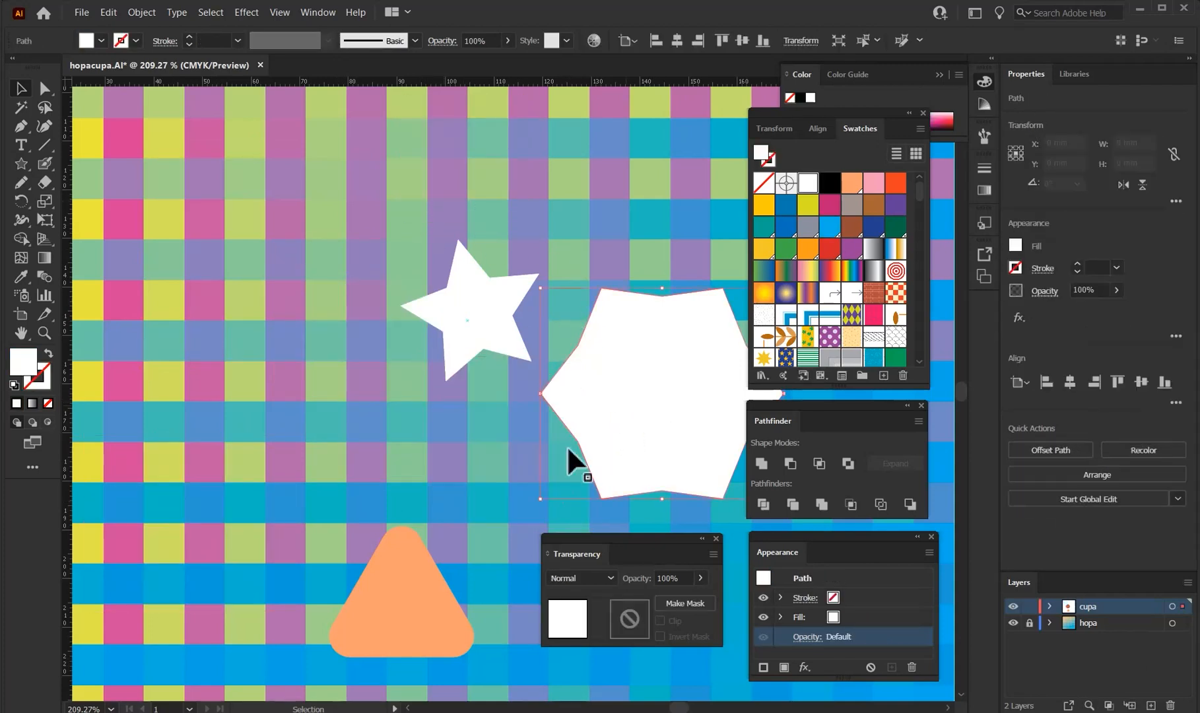
pyautogui.press('Delete')
pyautogui.click(408, 569)
pyautogui.press('Delete')
# Step: Close the Swatches and Transparency settings to clear space around the enlarged star
pyautogui.press('z')
pyautogui.moveTo(485, 315); pyautogui.dragTo(713, 257)
pyautogui.moveTo(517, 268); pyautogui.dragTo(492, 345)
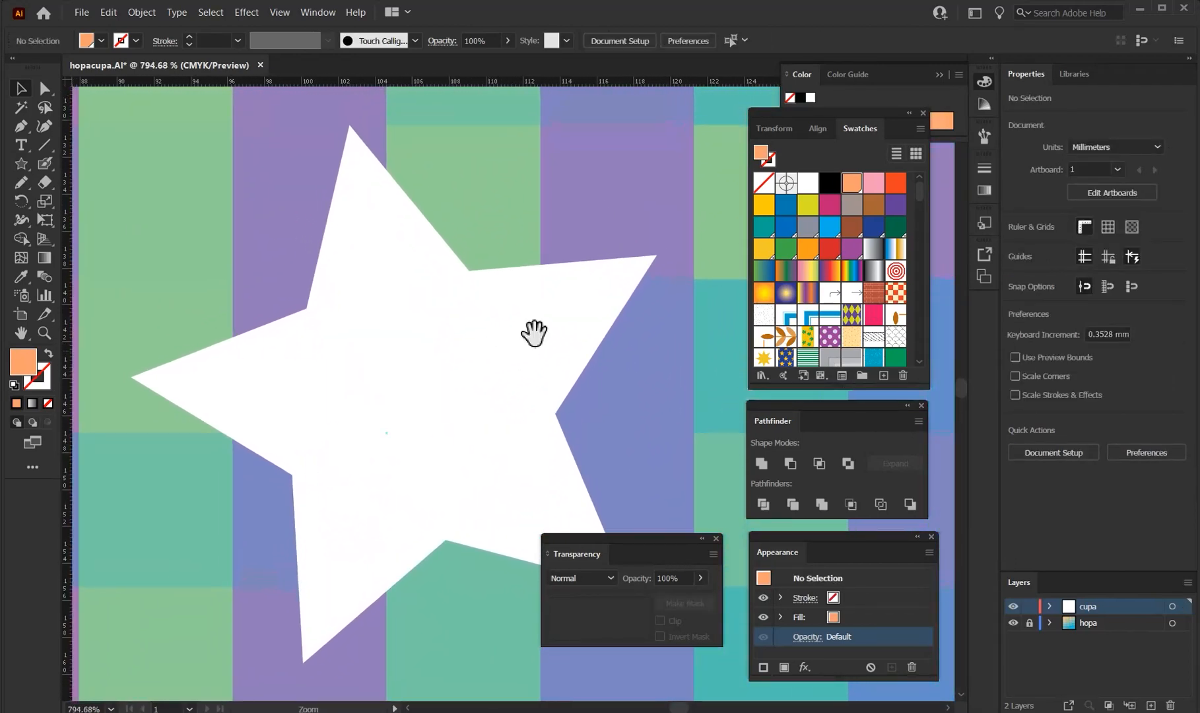
pyautogui.click(924, 113)
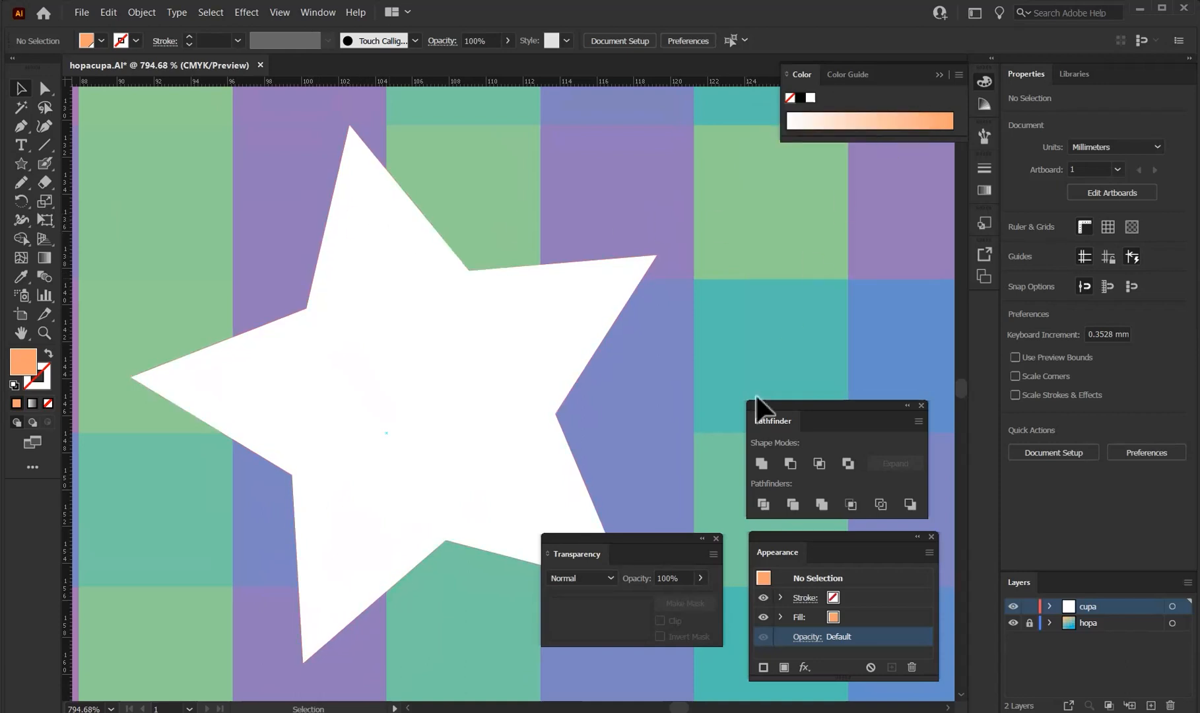
pyautogui.click(717, 538)
# Step: With the Pen tool active, move the star's top tip anchor sideways to about X 103.79 mm, Y 130.27 mm
pyautogui.click(433, 316)
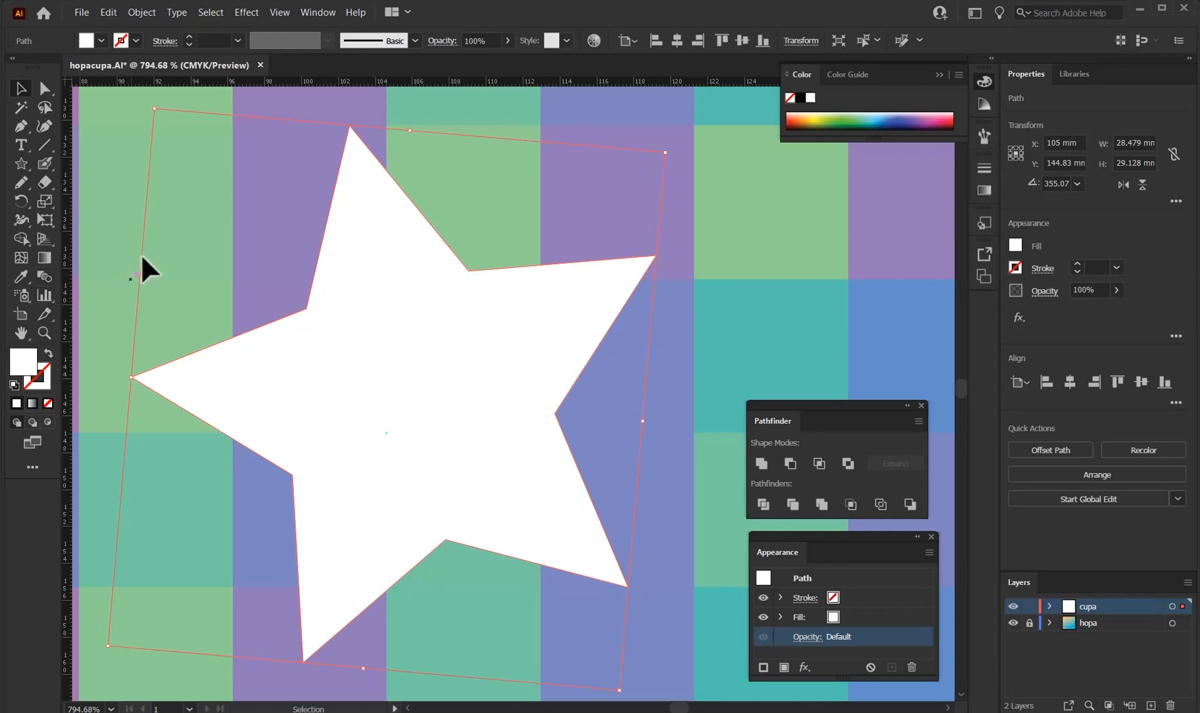
pyautogui.click(20, 125)
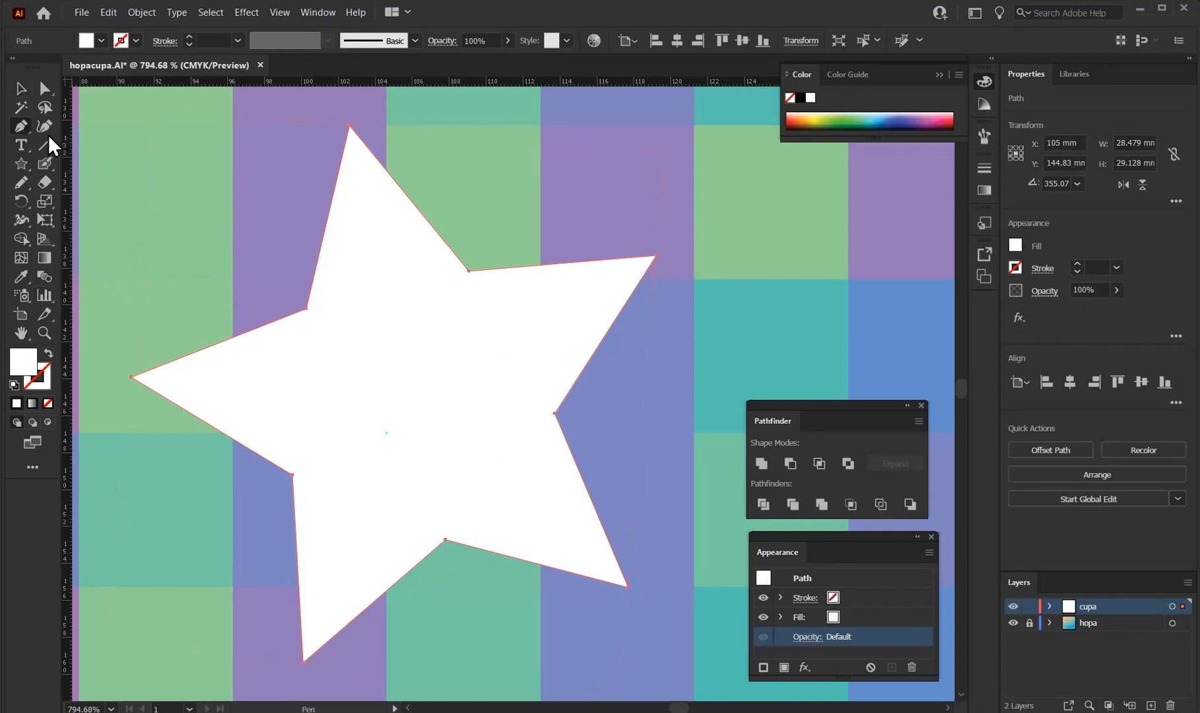
pyautogui.press('ctrl')
pyautogui.keyDown('ctrl'); pyautogui.click(349, 126); pyautogui.keyUp('ctrl')
pyautogui.moveTo(349, 126)
pyautogui.mouseDown()
pyautogui.moveTo(376, 178)
pyautogui.moveTo(372, 126)
pyautogui.mouseUp()
# Step: Replace the inner corner anchor beside the star's top tip with a new one pulled outward to about X 109.81 mm, Y 132.45 mm
pyautogui.click(422, 202)
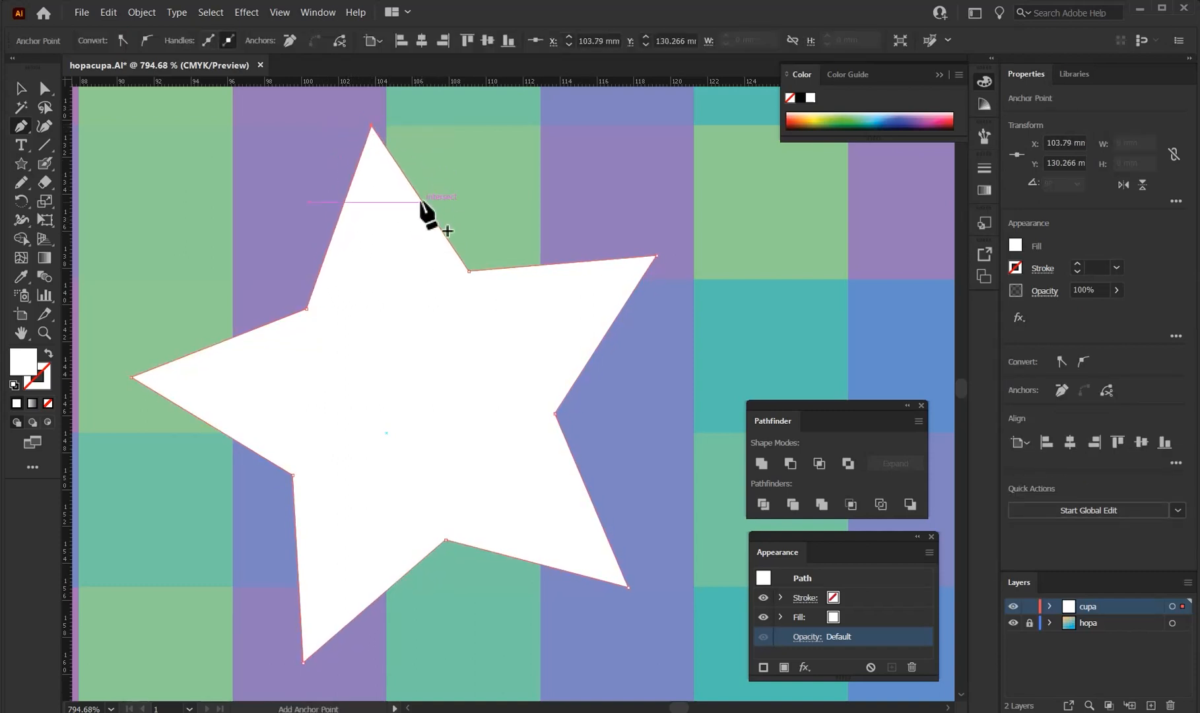
pyautogui.moveTo(423, 201); pyautogui.dragTo(483, 166)
pyautogui.click(468, 271)
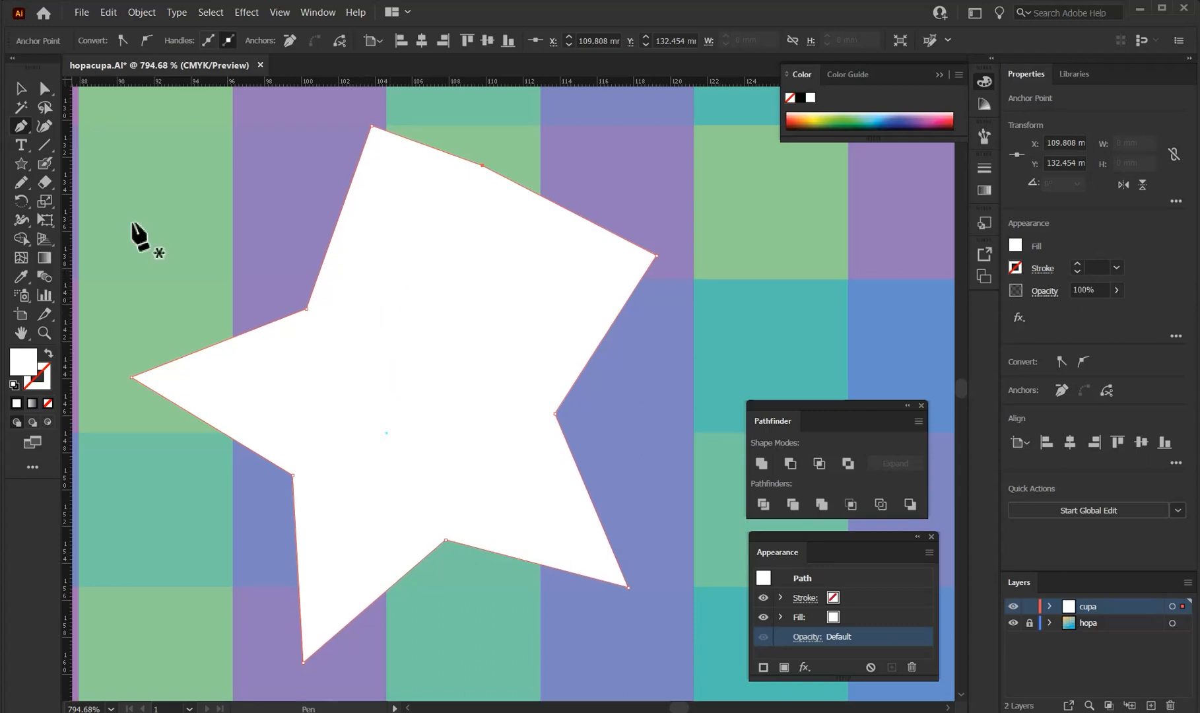
# Step: Choose the Blob Brush, set its size mode to Fixed and make the brush size smaller
pyautogui.press('a')
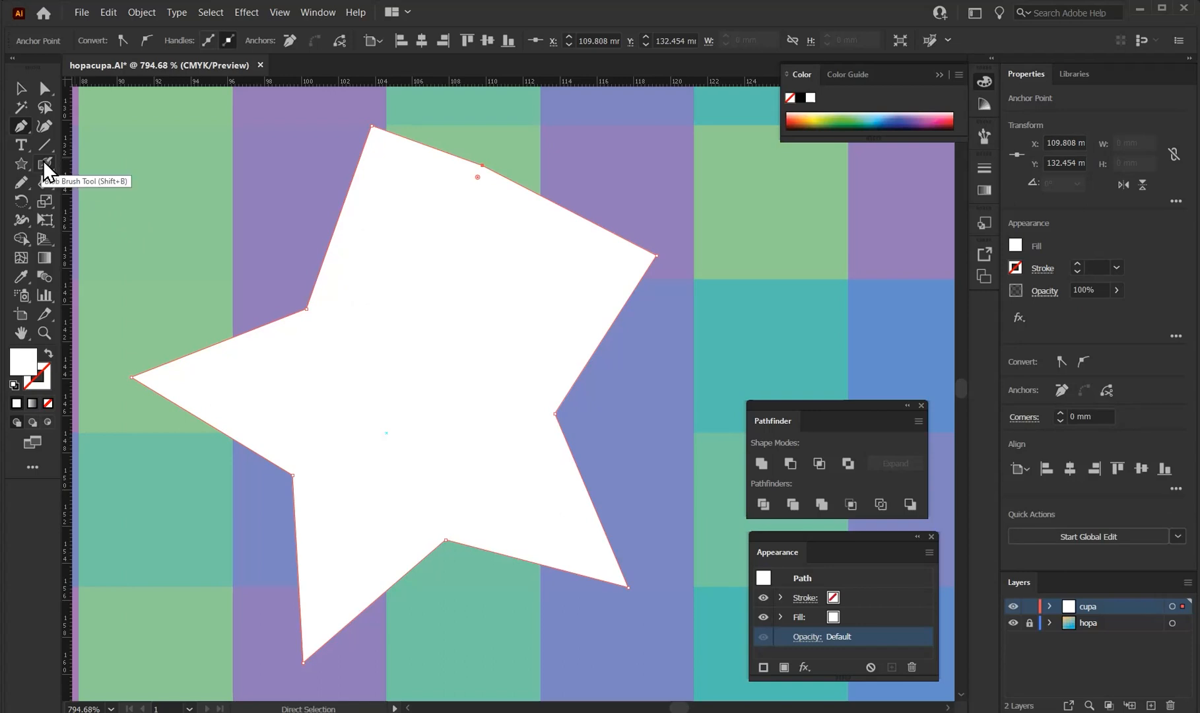
pyautogui.click(43, 162)
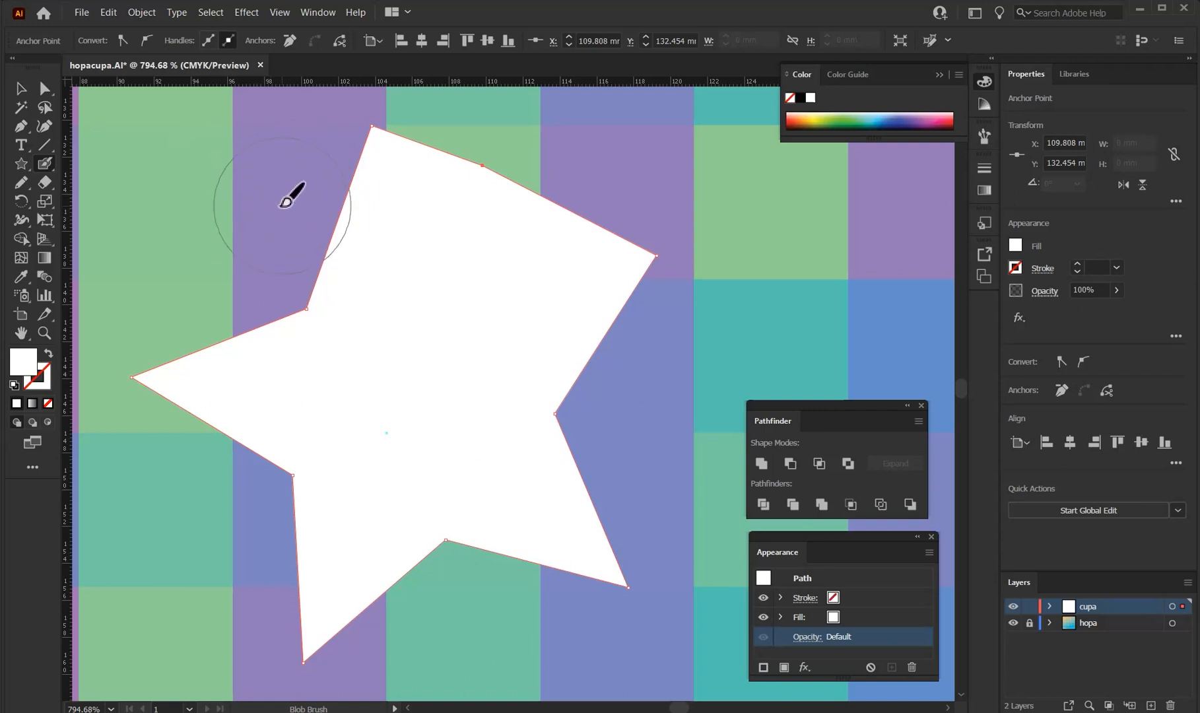
pyautogui.doubleClick(42, 162)
pyautogui.click(643, 425)
pyautogui.click(685, 437)
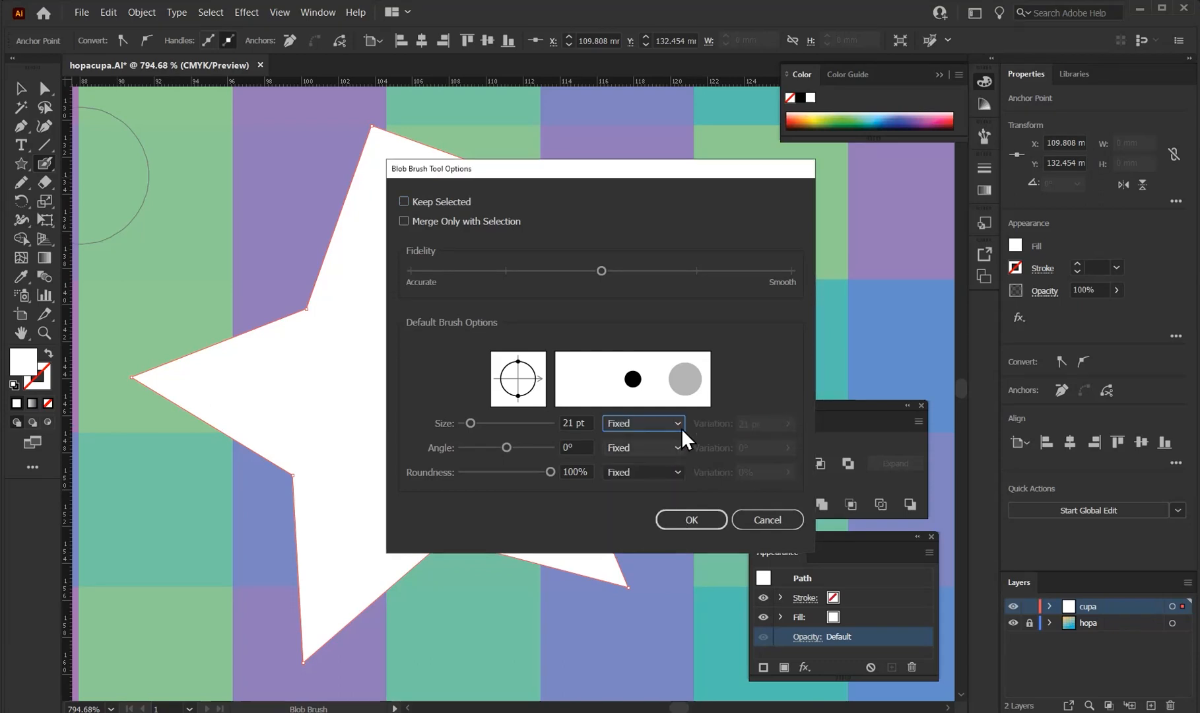
pyautogui.moveTo(470, 423); pyautogui.dragTo(465, 423)
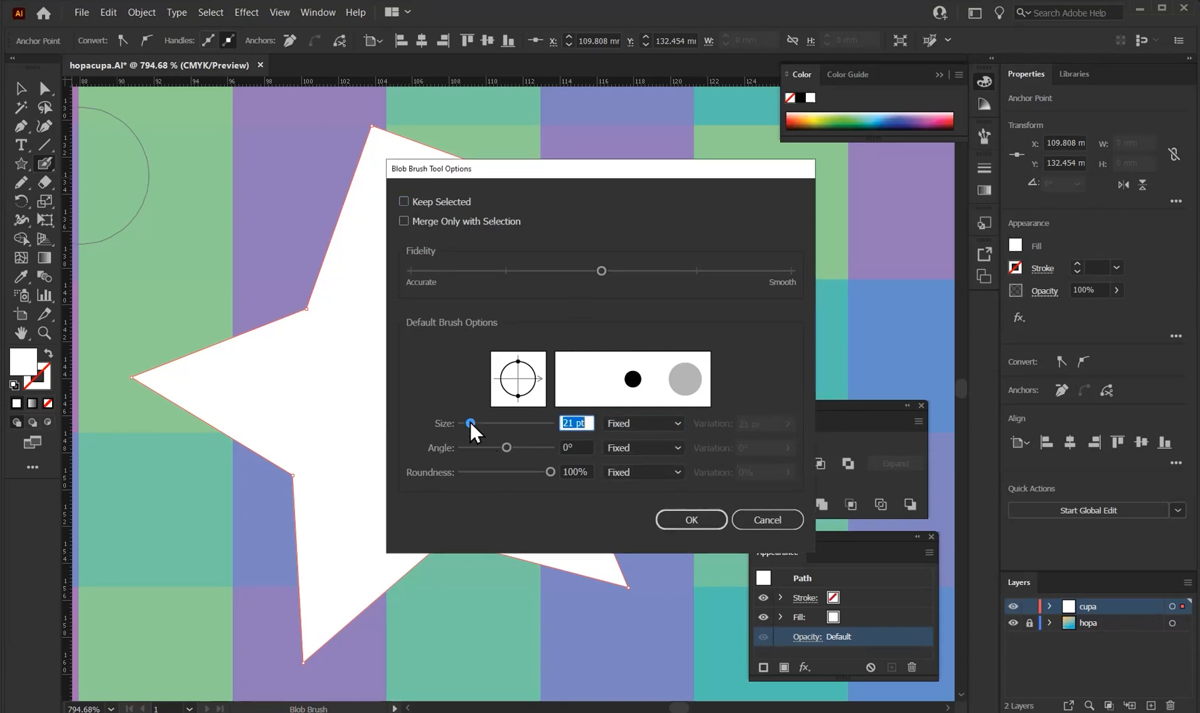
pyautogui.click(684, 516)
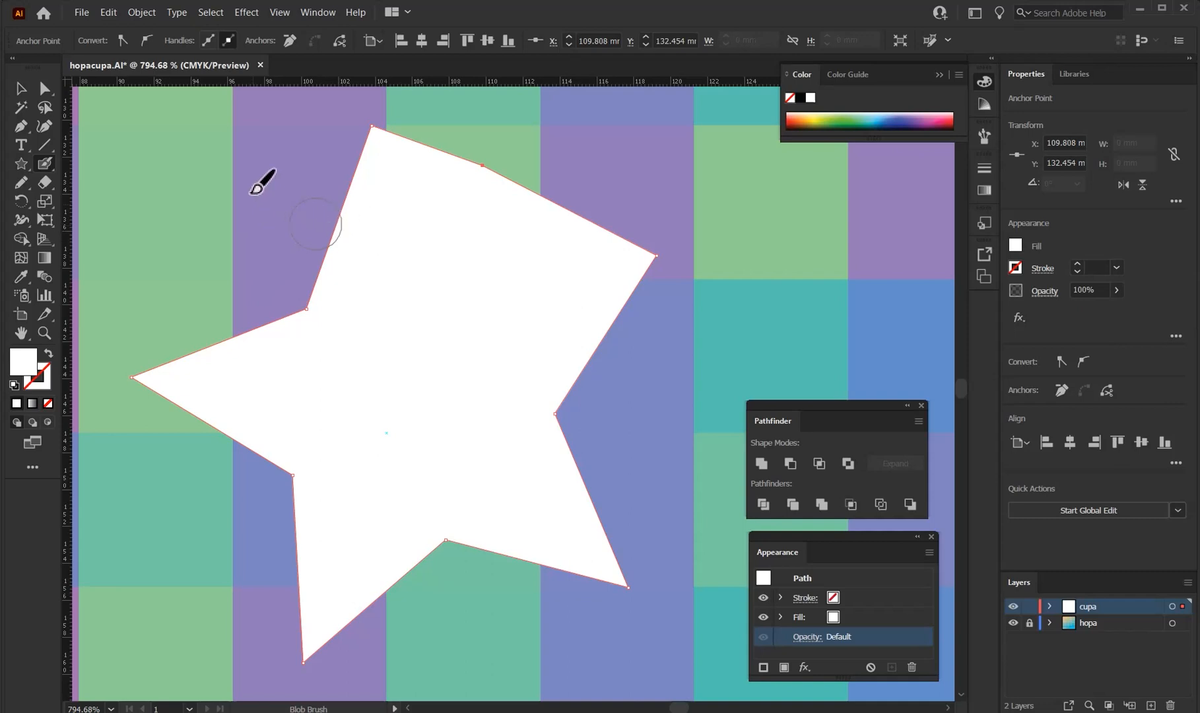
# Step: Paint a short curved white Blob Brush stroke running into the star's upper-left edge, and select the merged shape
pyautogui.moveTo(272, 180)
pyautogui.mouseDown()
pyautogui.moveTo(305, 225)
pyautogui.moveTo(389, 216)
pyautogui.mouseUp()
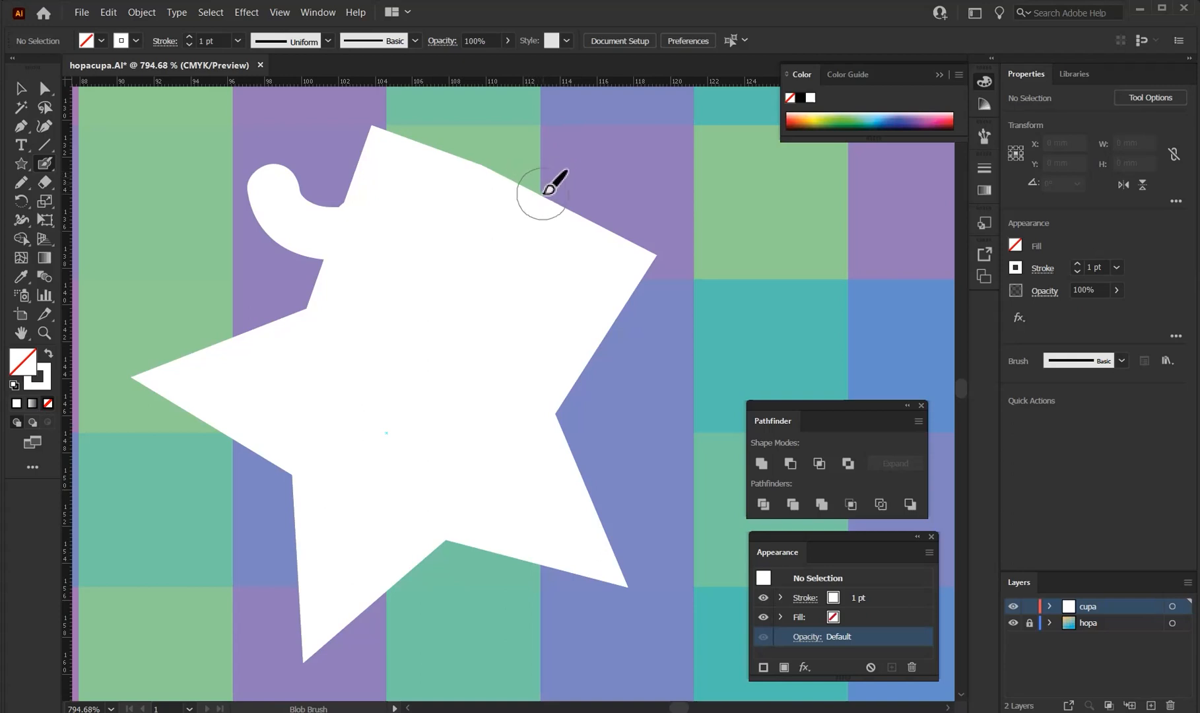
pyautogui.click(21, 88)
pyautogui.click(390, 239)
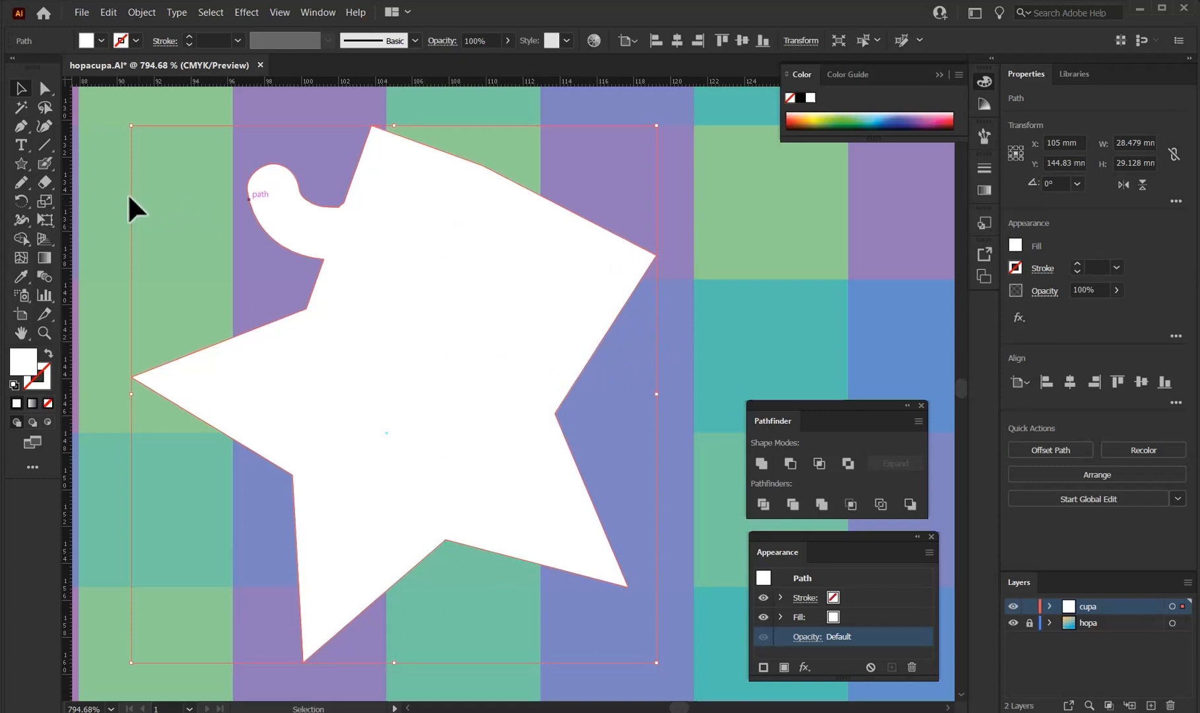
# Step: Try the Paintbrush with two thick white strokes on the star's right side, and select the upper stroke to inspect its path
pyautogui.click(44, 165)
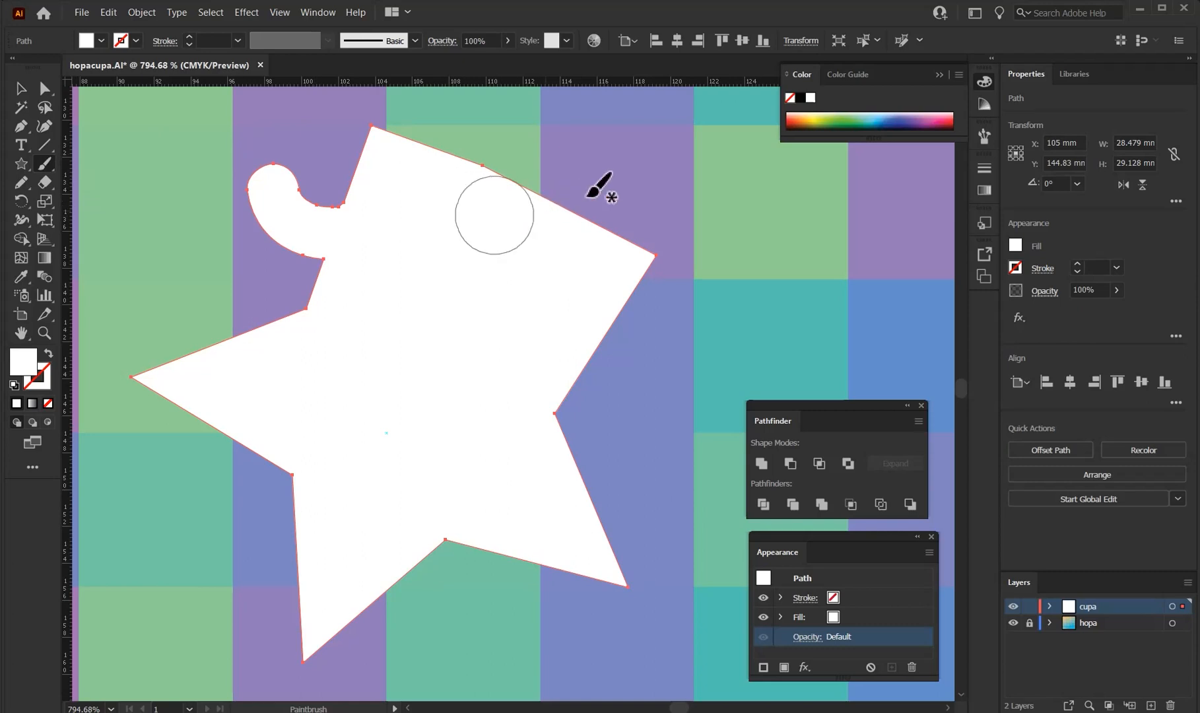
pyautogui.moveTo(604, 173); pyautogui.dragTo(826, 182)
pyautogui.hotkey('ctrl', 'z')
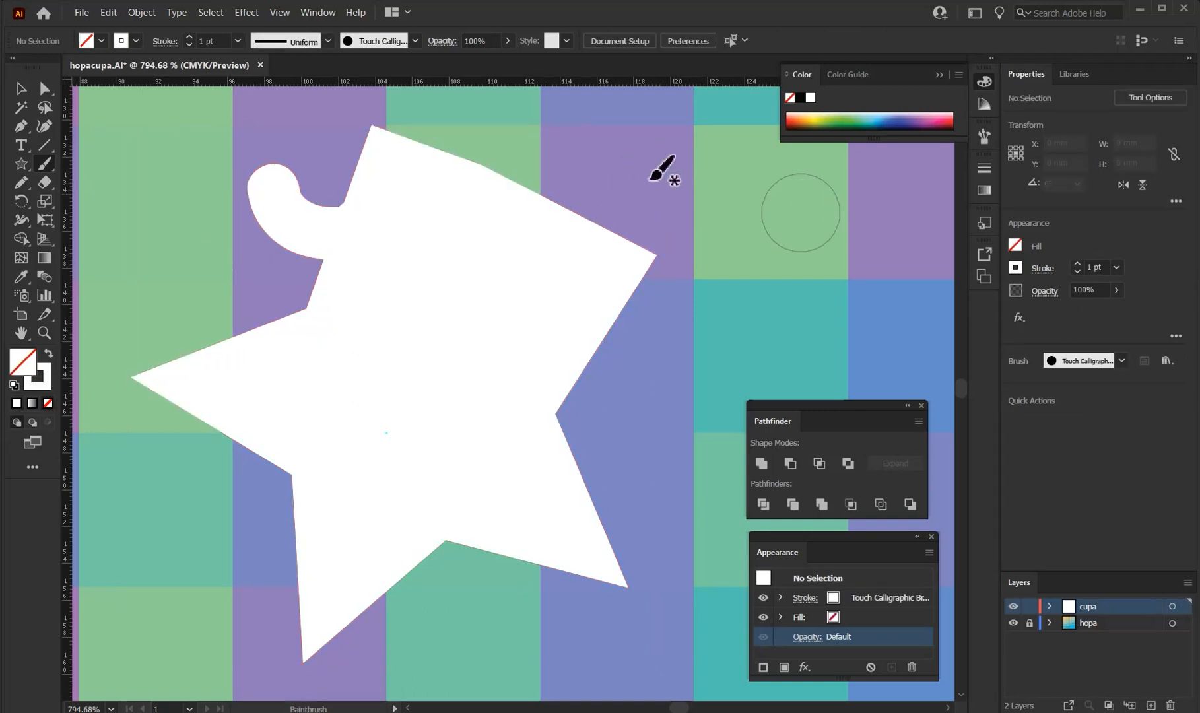
pyautogui.moveTo(619, 161)
pyautogui.mouseDown()
pyautogui.moveTo(710, 178)
pyautogui.moveTo(885, 267)
pyautogui.mouseUp()
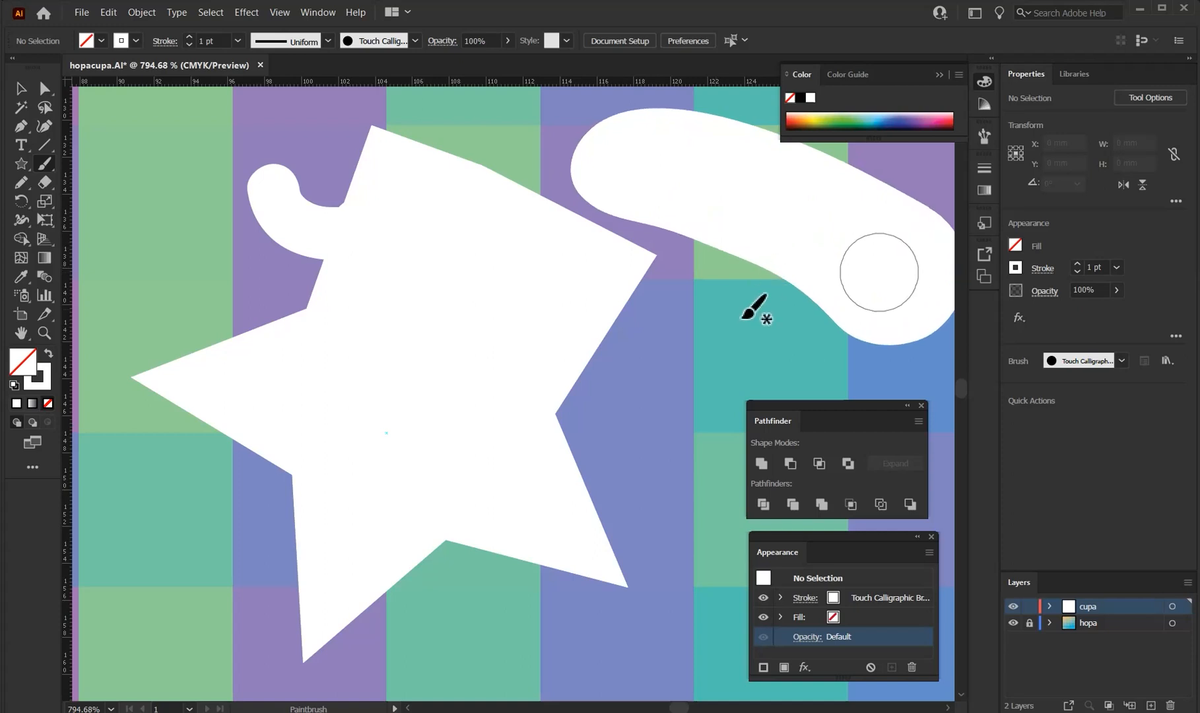
pyautogui.moveTo(780, 316); pyautogui.dragTo(591, 462)
pyautogui.click(27, 79)
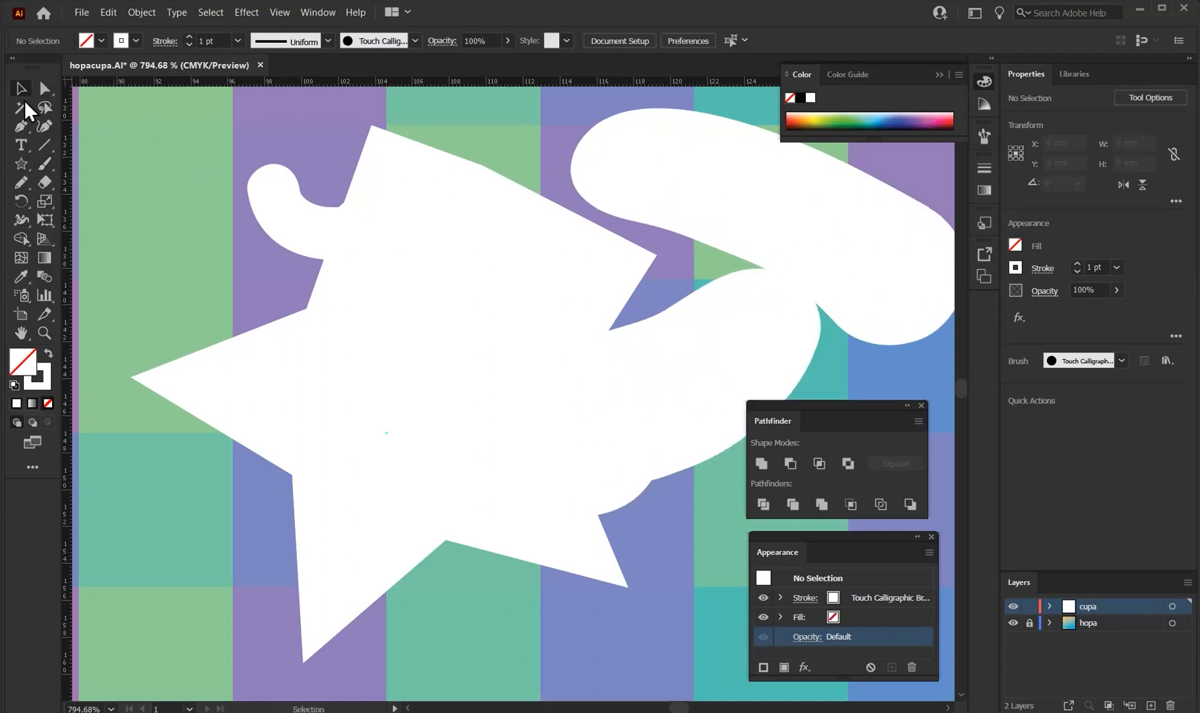
pyautogui.click(771, 202)
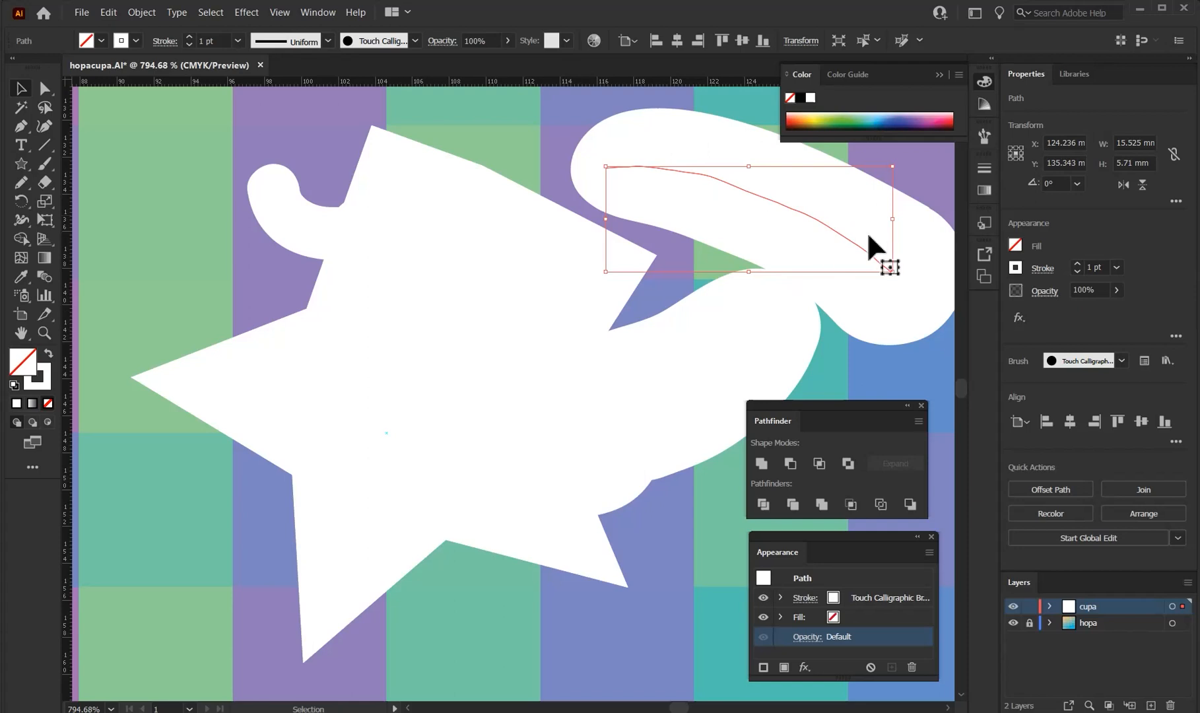
# Step: Undo the Paintbrush strokes beside the star
pyautogui.hotkey('ctrl', 'z')
pyautogui.hotkey('ctrl', 'z')
pyautogui.hotkey('ctrl', 'z')
pyautogui.hotkey('ctrl', 'z')
pyautogui.hotkey('ctrl', 'z')
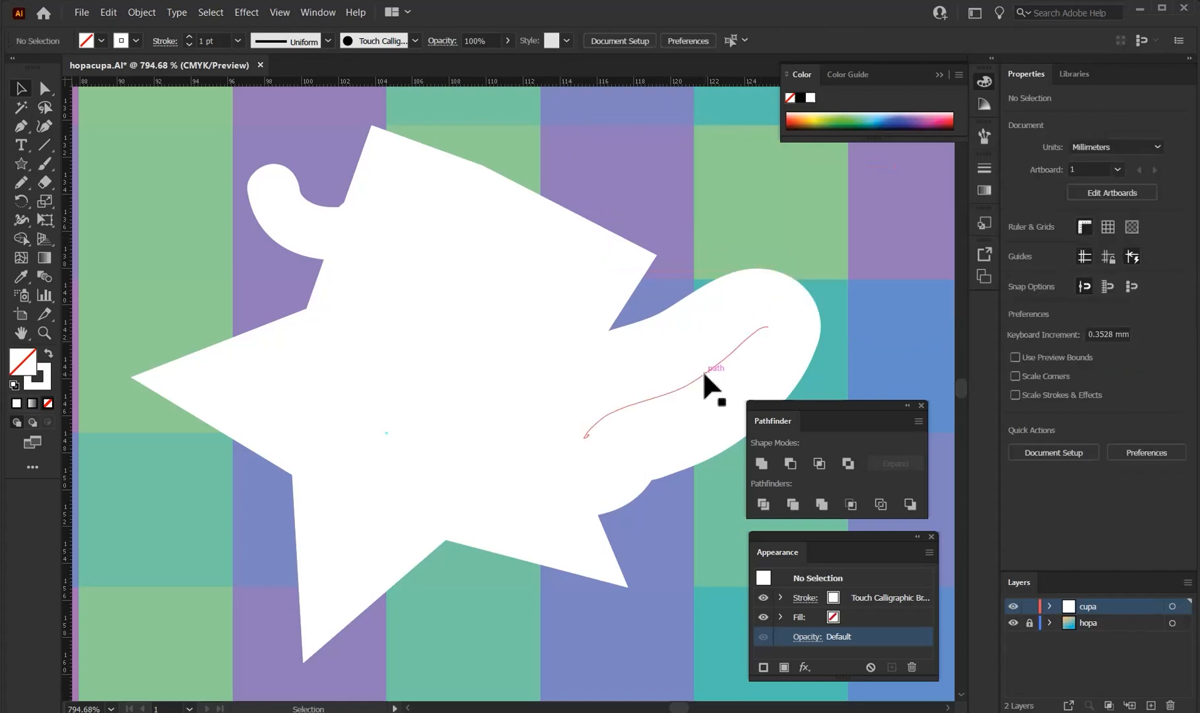
# Step: Paint three round white Blob Brush blobs on the star's upper-left, upper-right and right edges, and select the merged shape
pyautogui.click(45, 163)
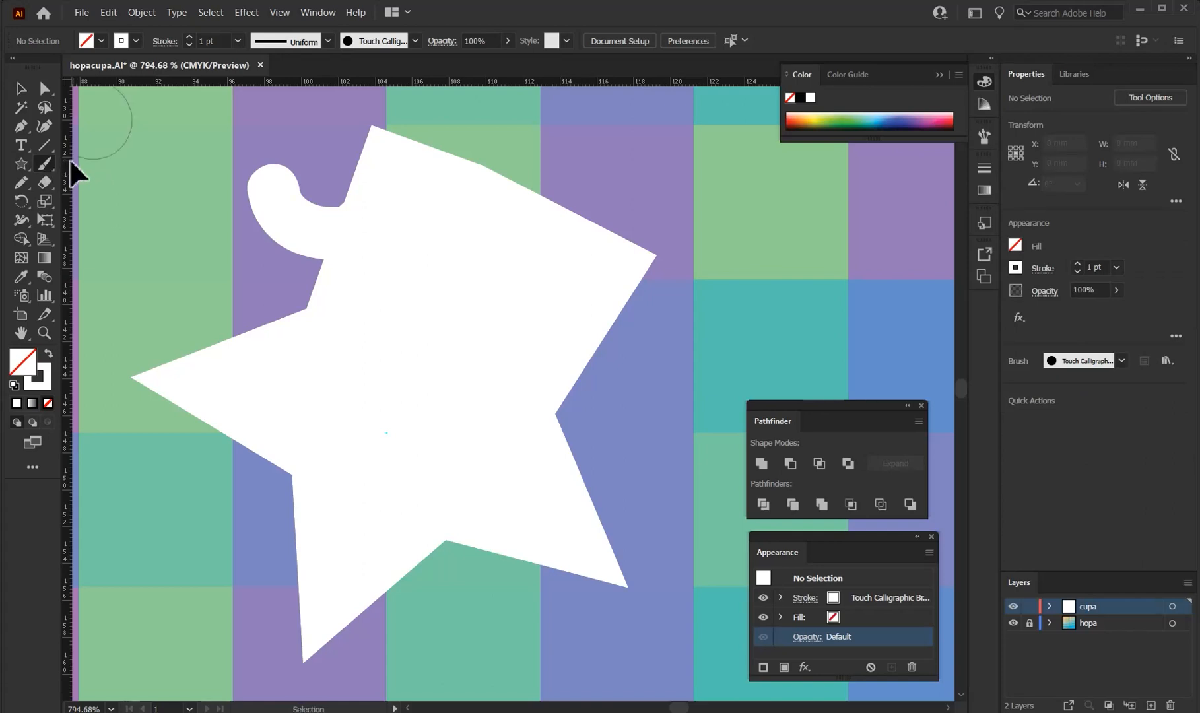
pyautogui.moveTo(44, 164); pyautogui.dragTo(88, 179)
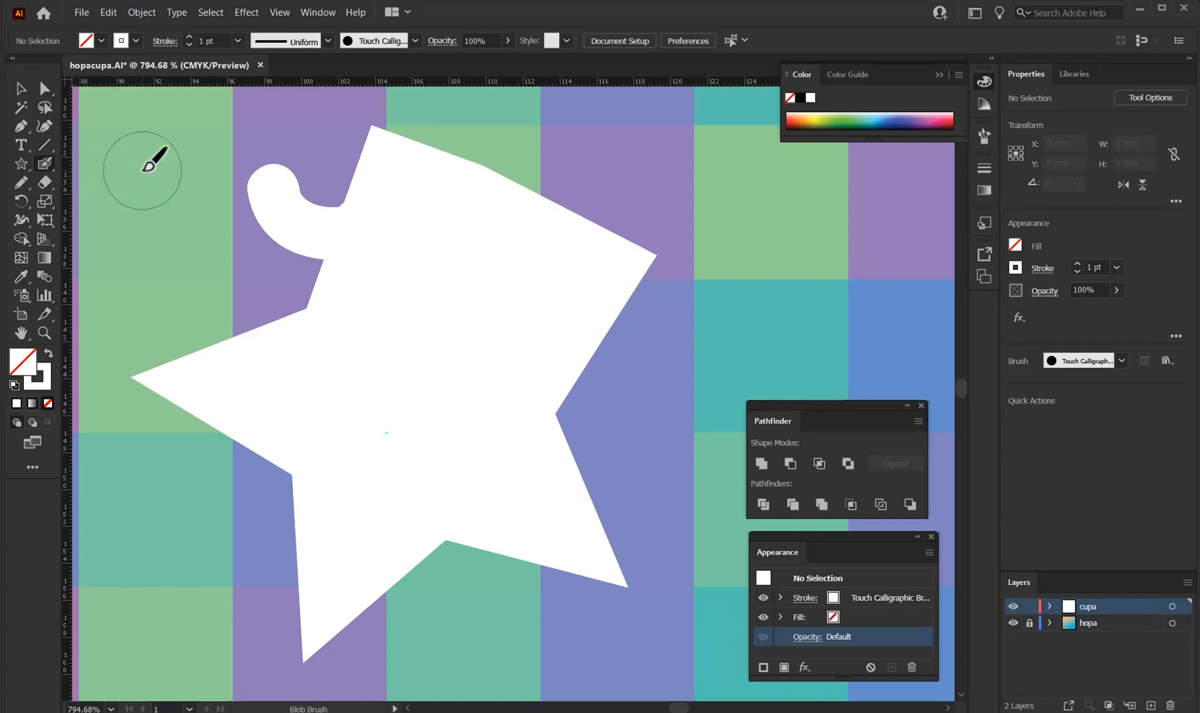
pyautogui.click(260, 234)
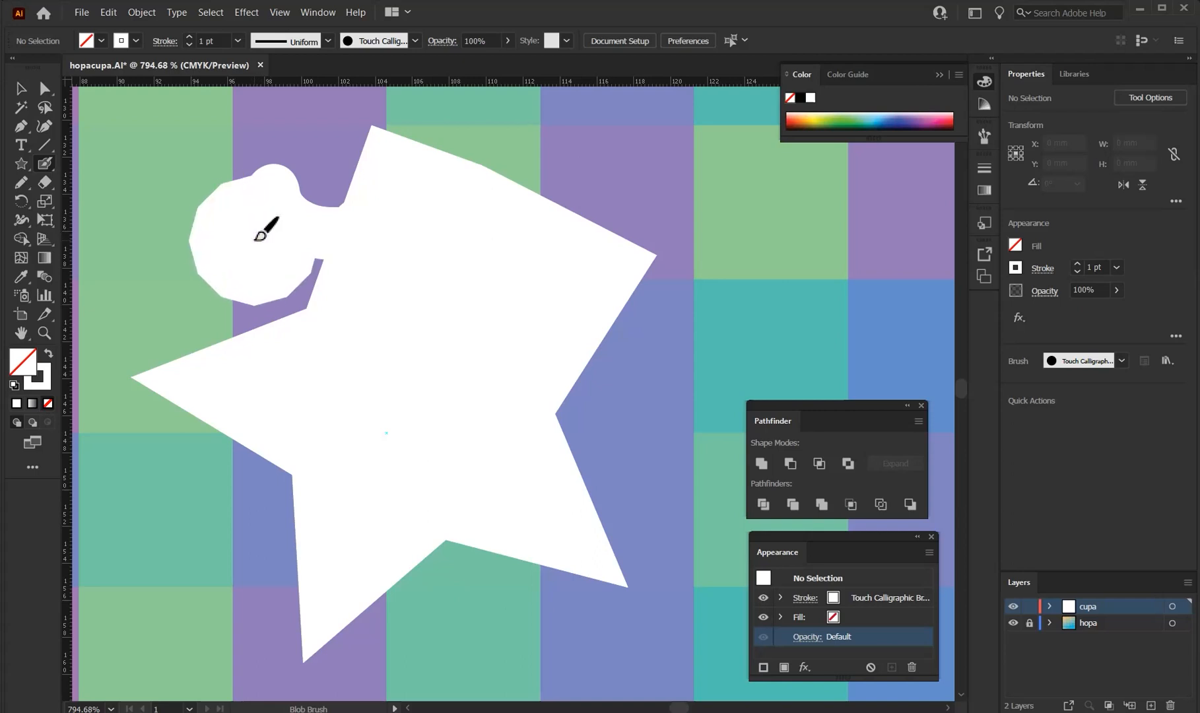
pyautogui.click(555, 178)
pyautogui.click(611, 346)
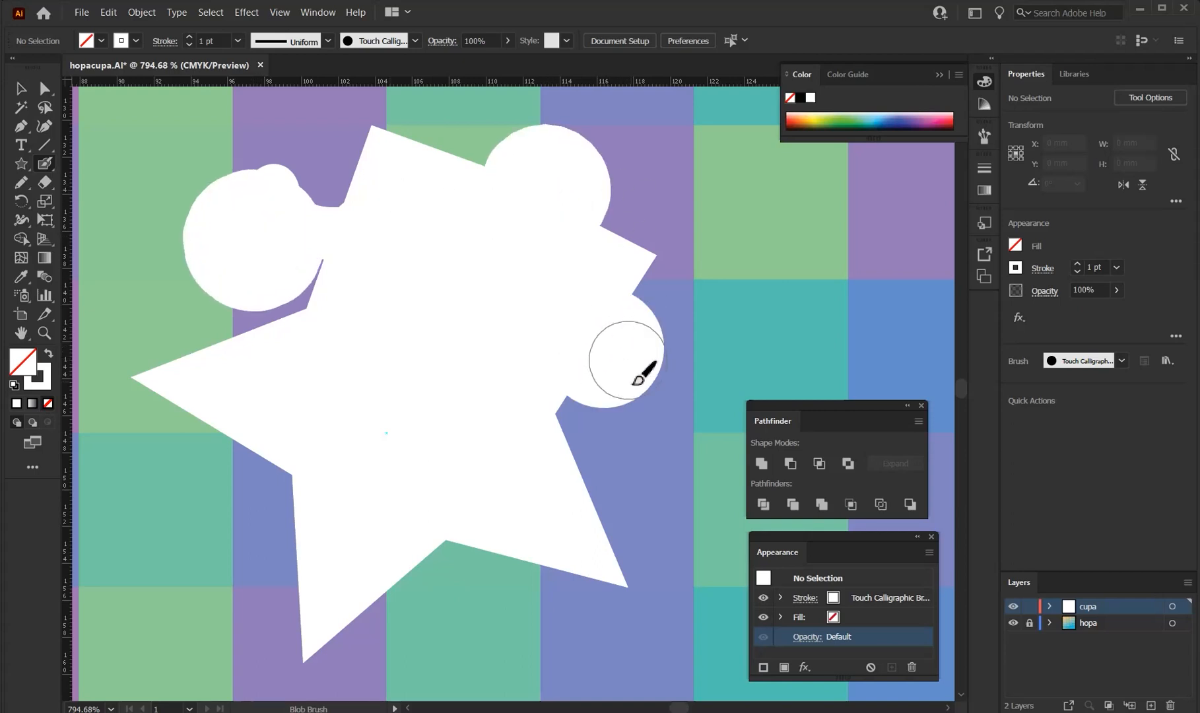
pyautogui.press('v')
pyautogui.click(456, 263)
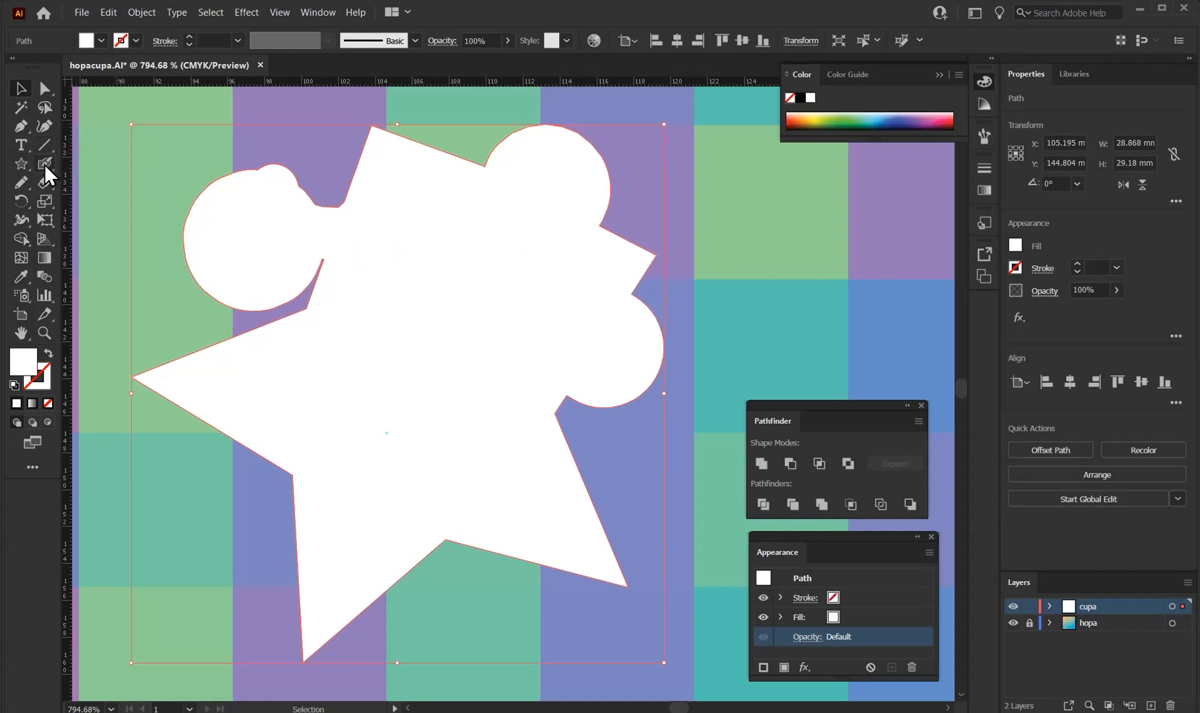
# Step: Try filling the merged star shape with red C91F1F, and undo the colour change
pyautogui.doubleClick(23, 362)
pyautogui.click(608, 318)
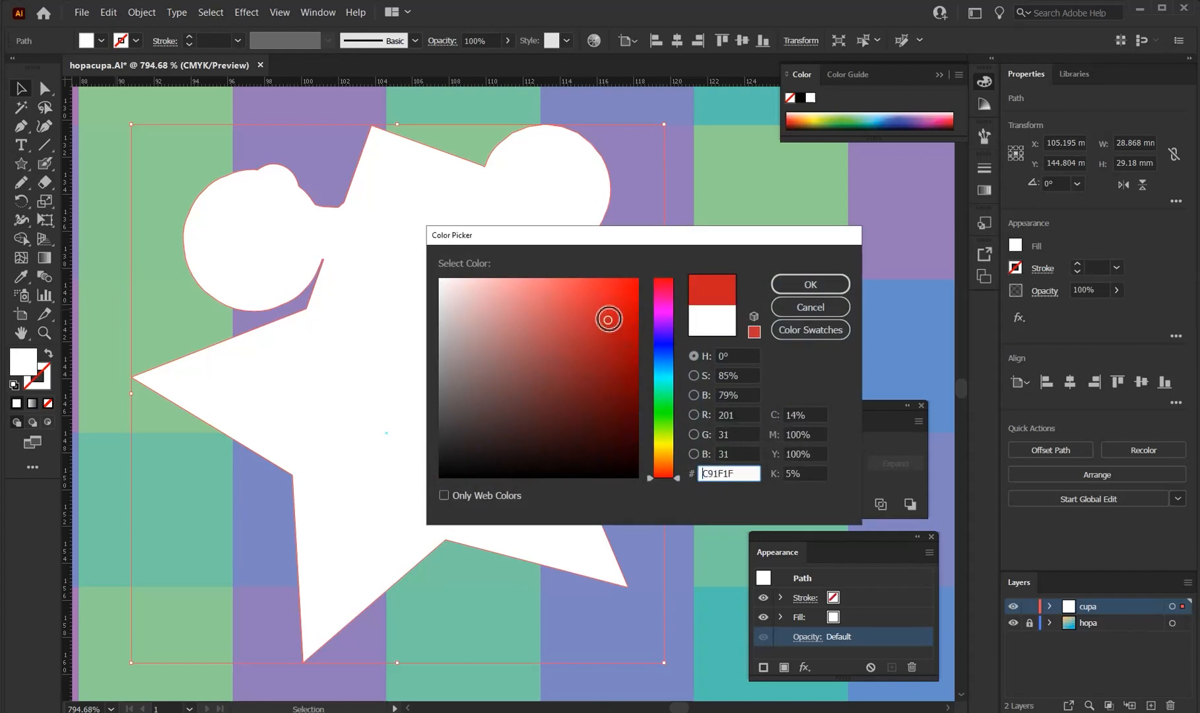
pyautogui.click(795, 288)
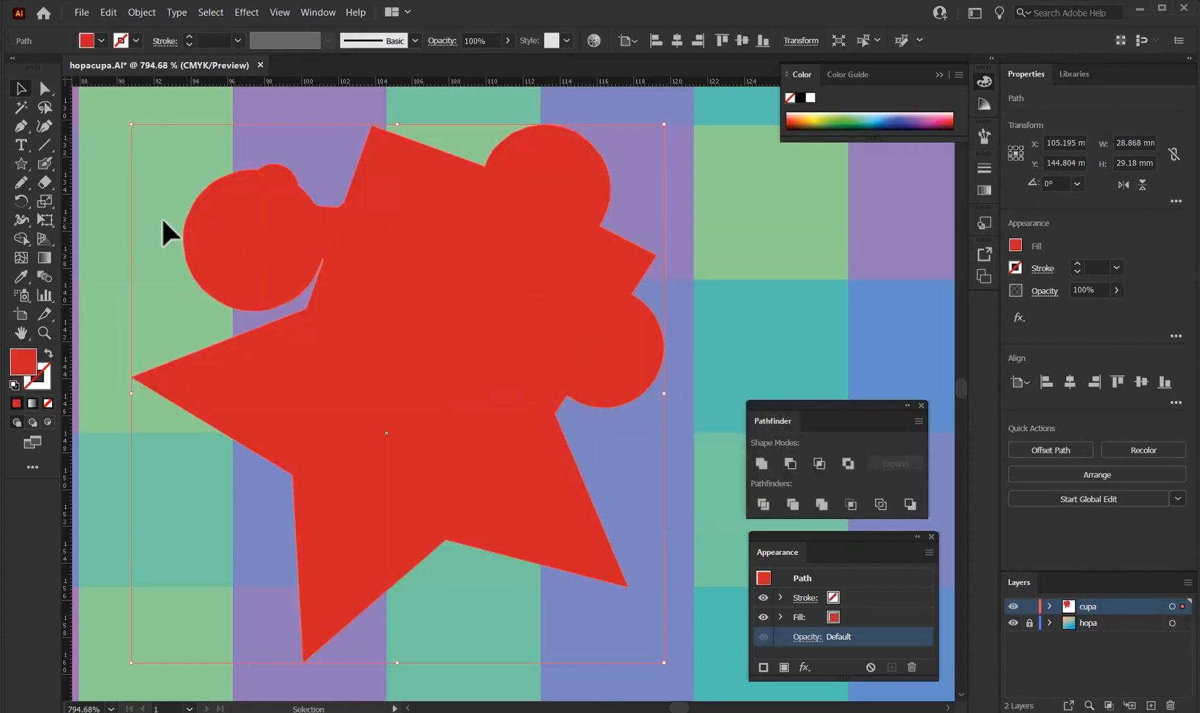
pyautogui.hotkey('ctrl', 'z')
pyautogui.press('a')
pyautogui.press('v')
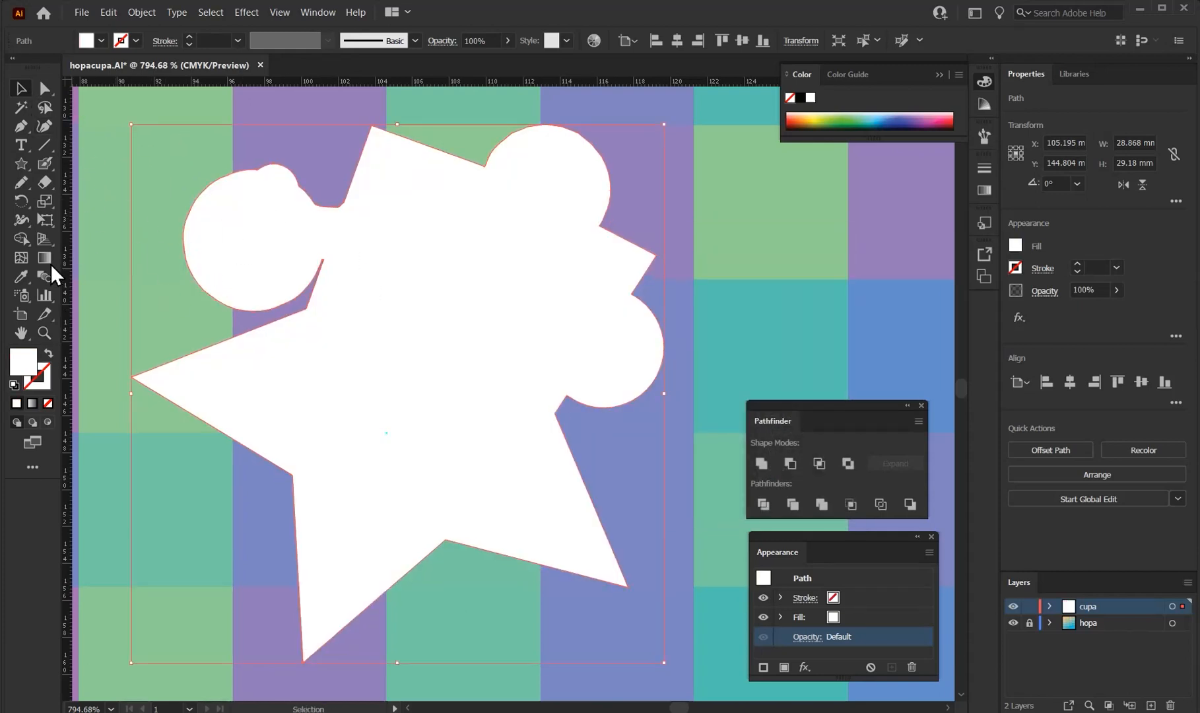
# Step: With nothing selected, set the fill to red B52C2C and paint a curved Blob Brush stroke from the star's middle out past its right side
pyautogui.click(95, 200)
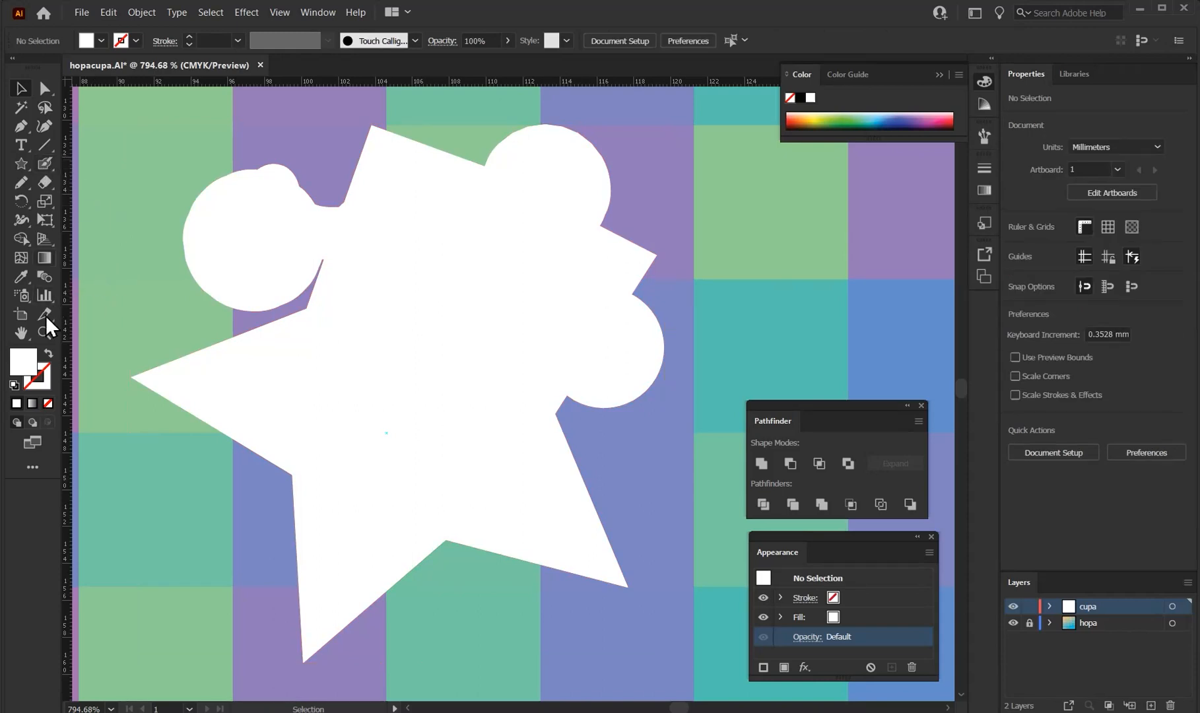
pyautogui.doubleClick(24, 364)
pyautogui.click(592, 332)
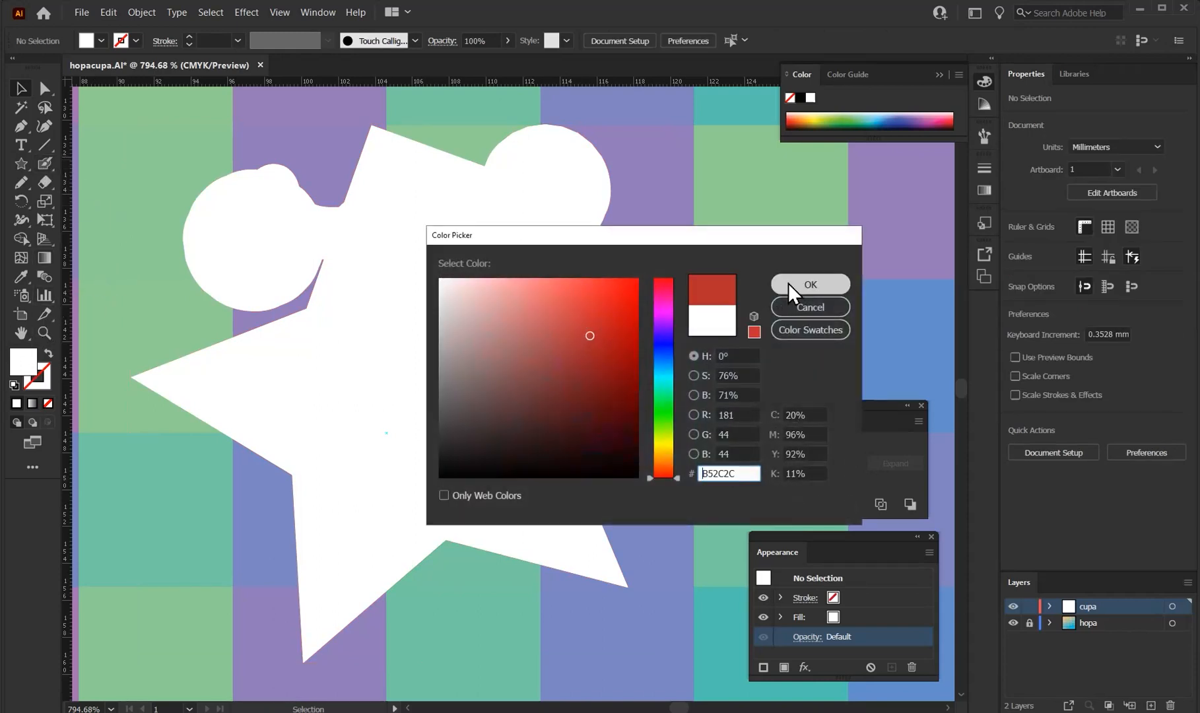
pyautogui.click(788, 282)
pyautogui.click(45, 164)
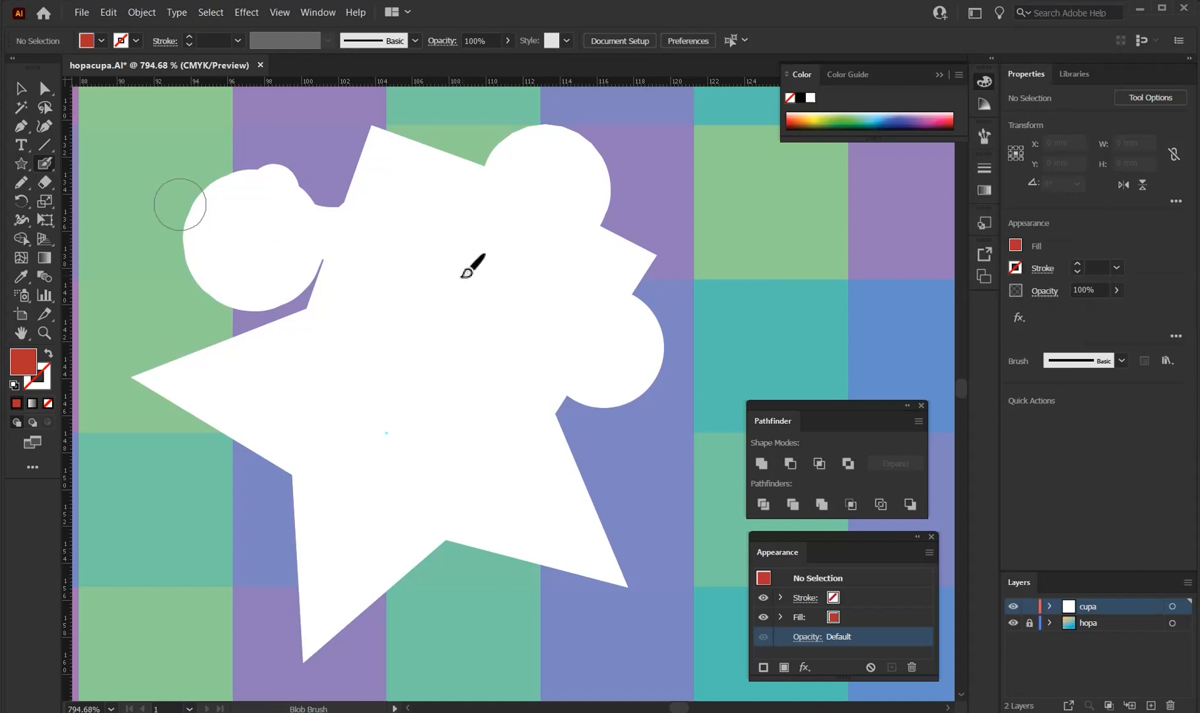
pyautogui.moveTo(472, 283)
pyautogui.mouseDown()
pyautogui.moveTo(496, 310)
pyautogui.moveTo(747, 339)
pyautogui.moveTo(799, 286)
pyautogui.mouseUp()
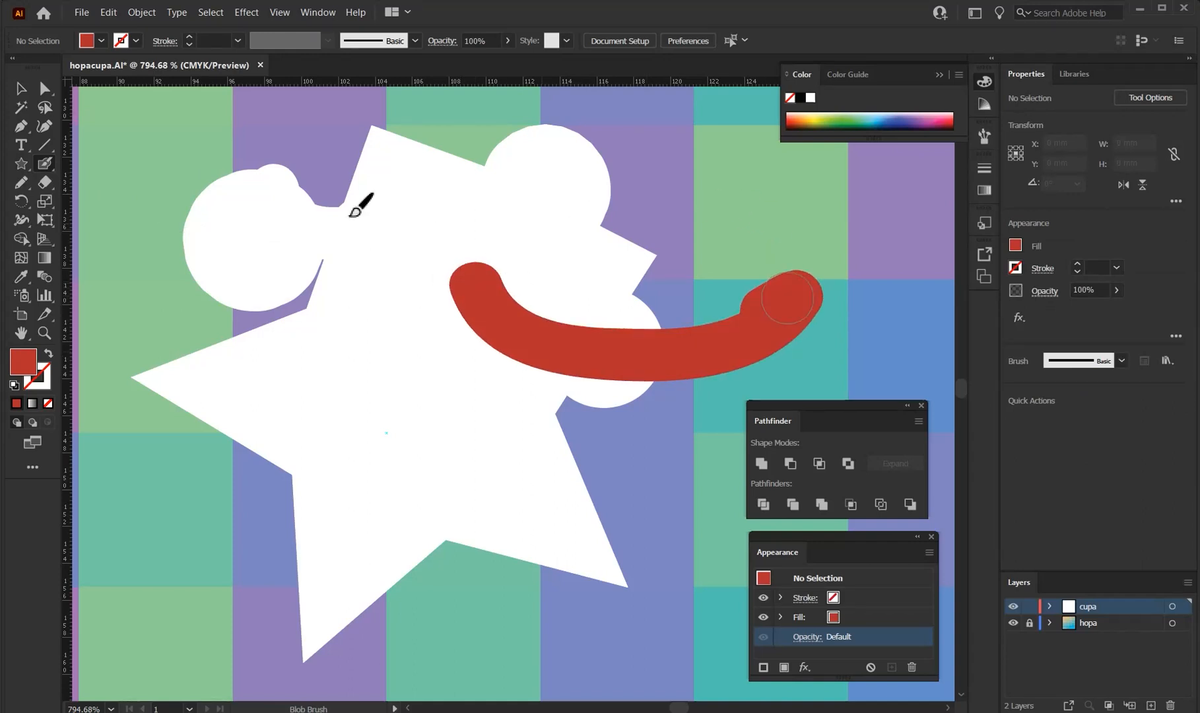
# Step: Move the red stroke and the white star separately to test that they are independent shapes
pyautogui.click(21, 88)
pyautogui.click(591, 290)
pyautogui.moveTo(716, 356); pyautogui.dragTo(734, 380)
pyautogui.moveTo(576, 259)
pyautogui.mouseDown()
pyautogui.moveTo(595, 241)
pyautogui.moveTo(616, 349)
pyautogui.moveTo(581, 303)
pyautogui.moveTo(589, 268)
pyautogui.moveTo(528, 390)
pyautogui.mouseUp()
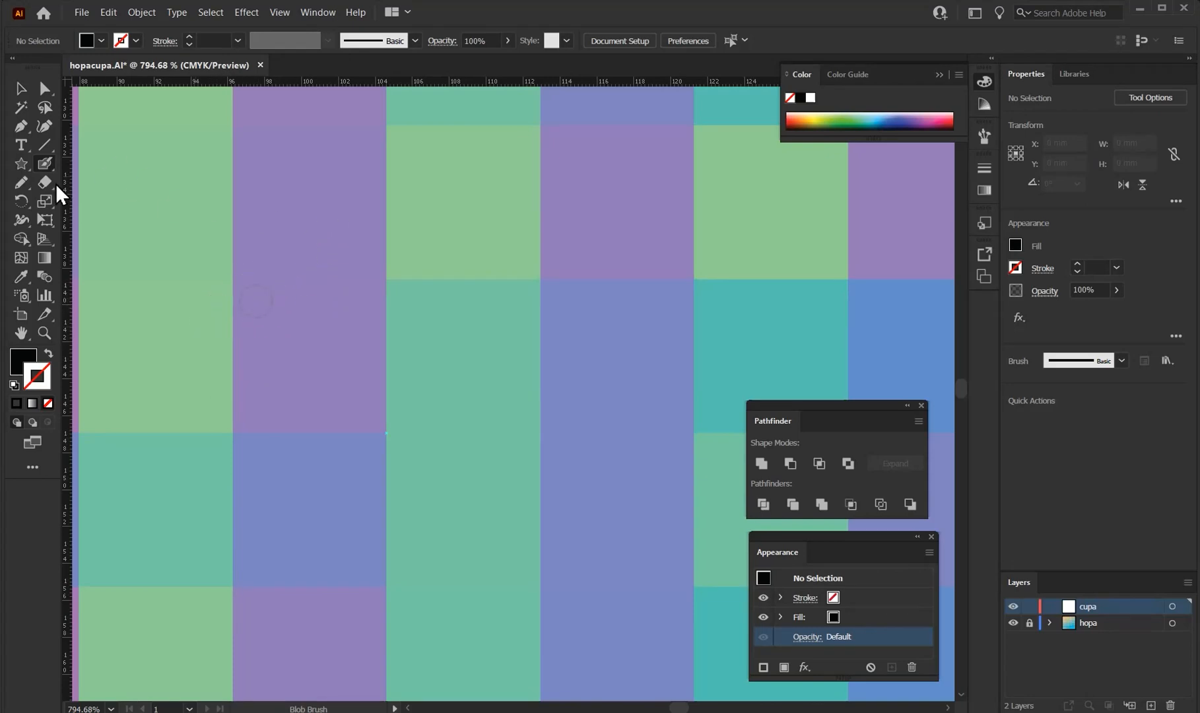
# Step: Set the Blob Brush to the most accurate fidelity and 5 pt size, controlled by Pressure with 5 pt variation
pyautogui.doubleClick(48, 162)
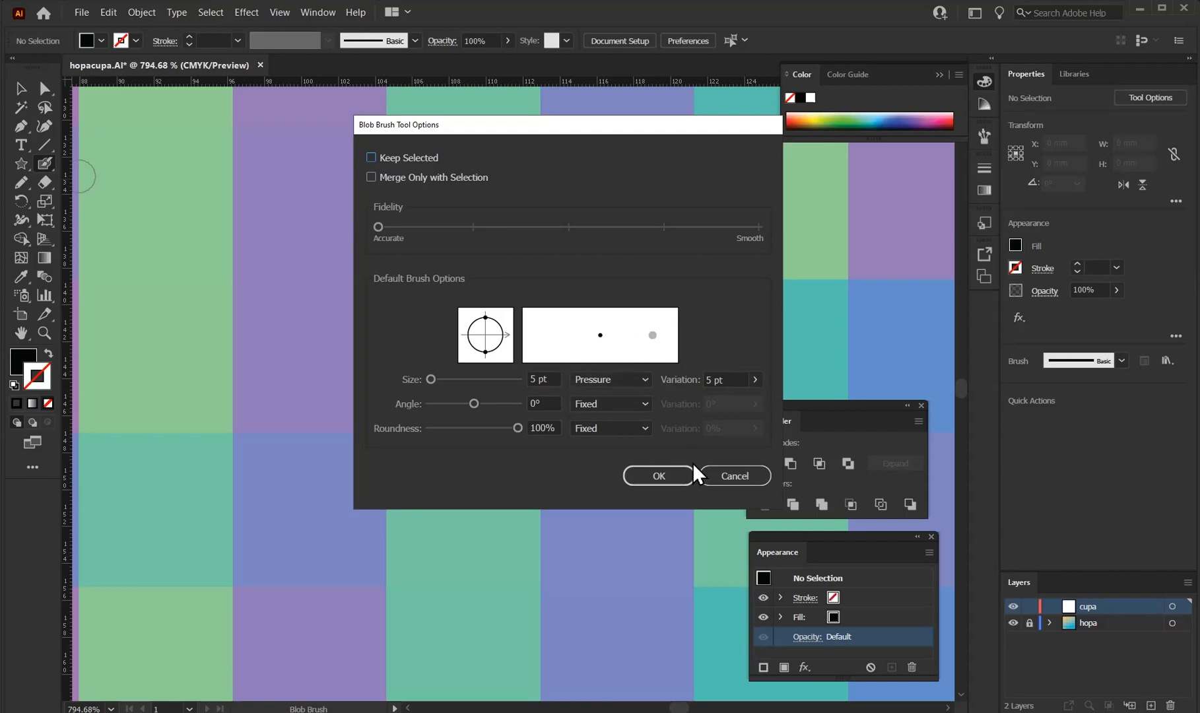
# Step: Switch to Wacom Tablet Properties, test the Grip Pen's current pressure against its tip feel setting, and minimise the window
pyautogui.hotkey('alt', 'Tab')
pyautogui.click(295, 353)
pyautogui.click(295, 352)
pyautogui.click(296, 353)
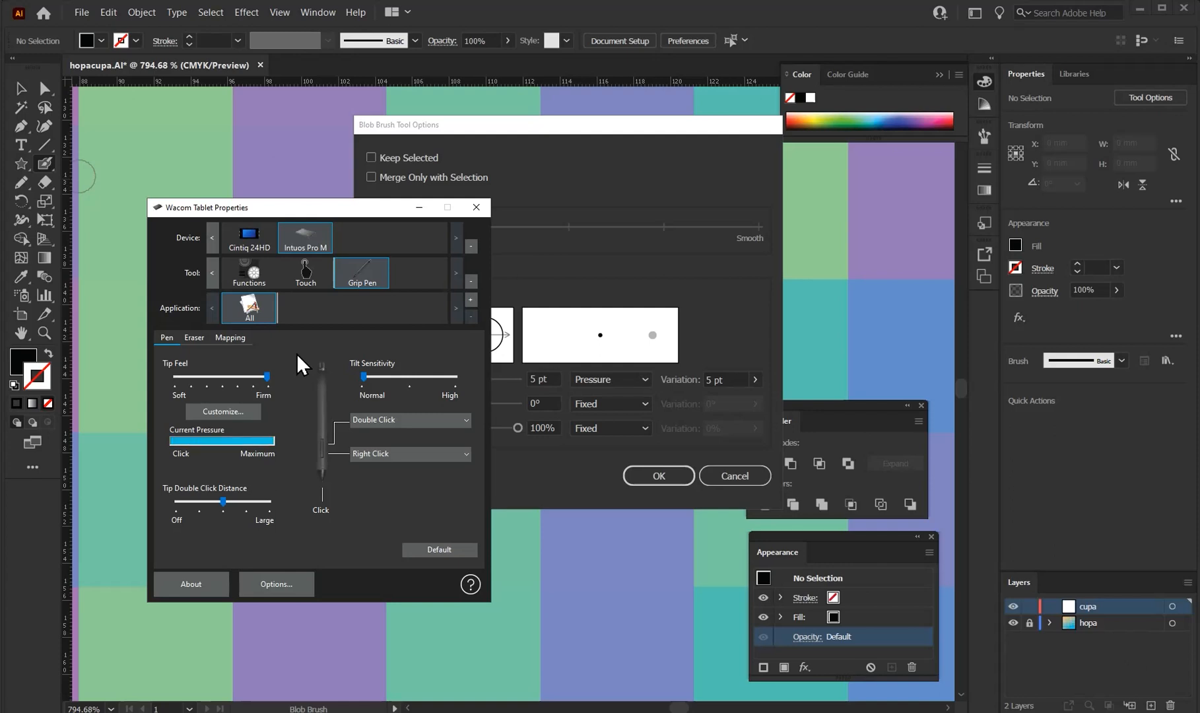
pyautogui.click(297, 353)
pyautogui.click(295, 353)
pyautogui.click(295, 353)
pyautogui.click(294, 354)
pyautogui.click(295, 353)
pyautogui.click(295, 354)
pyautogui.click(419, 208)
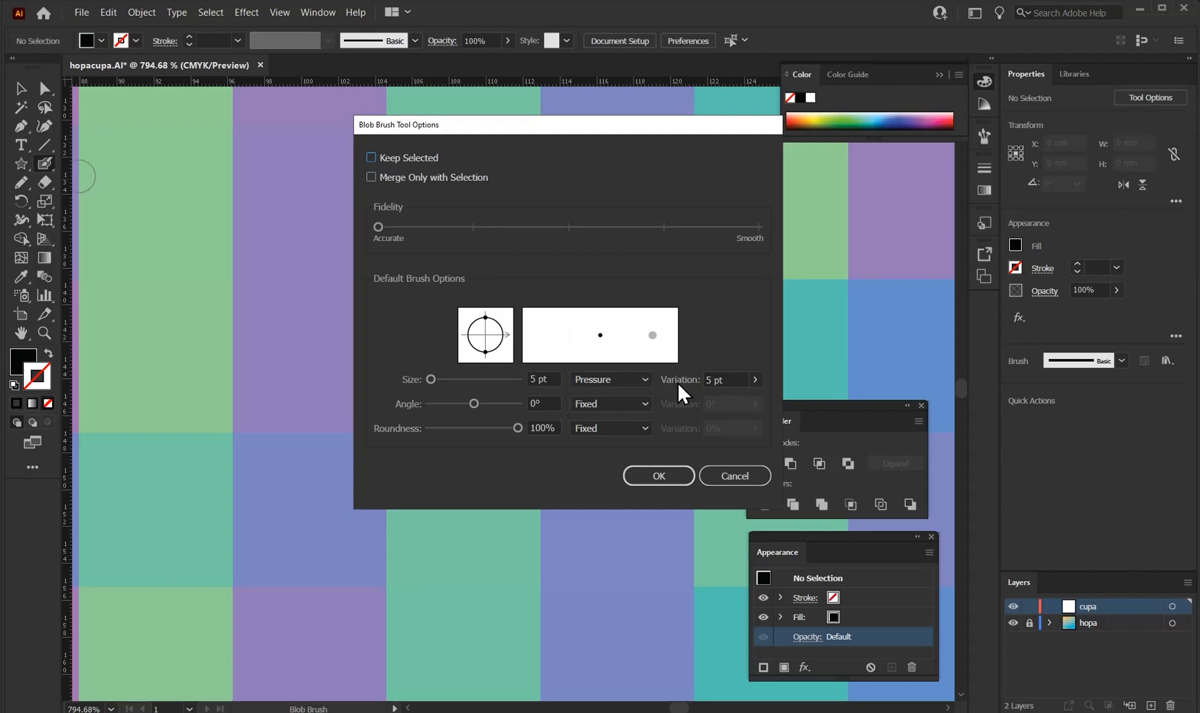
# Step: Accept the Blob Brush options, paint a black zigzag that thickens toward its end, and move it up to about X 108 mm, Y 144.39 mm
pyautogui.click(677, 470)
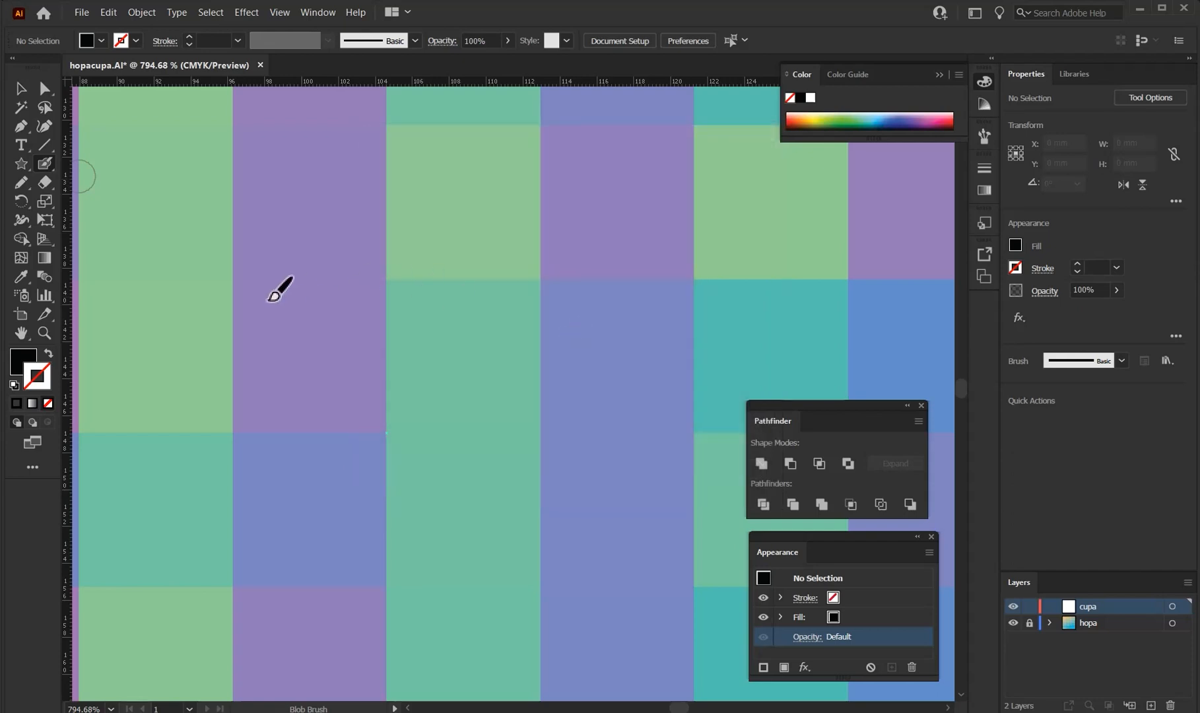
pyautogui.moveTo(189, 330)
pyautogui.mouseDown()
pyautogui.moveTo(276, 266)
pyautogui.moveTo(416, 222)
pyautogui.moveTo(453, 225)
pyautogui.moveTo(320, 282)
pyautogui.moveTo(269, 328)
pyautogui.moveTo(478, 256)
pyautogui.moveTo(567, 251)
pyautogui.moveTo(348, 349)
pyautogui.moveTo(305, 397)
pyautogui.moveTo(617, 272)
pyautogui.moveTo(717, 282)
pyautogui.moveTo(404, 400)
pyautogui.moveTo(300, 453)
pyautogui.moveTo(223, 530)
pyautogui.moveTo(233, 576)
pyautogui.moveTo(563, 400)
pyautogui.moveTo(678, 384)
pyautogui.moveTo(693, 429)
pyautogui.moveTo(478, 522)
pyautogui.moveTo(373, 594)
pyautogui.moveTo(453, 621)
pyautogui.moveTo(570, 579)
pyautogui.moveTo(705, 554)
pyautogui.mouseUp()
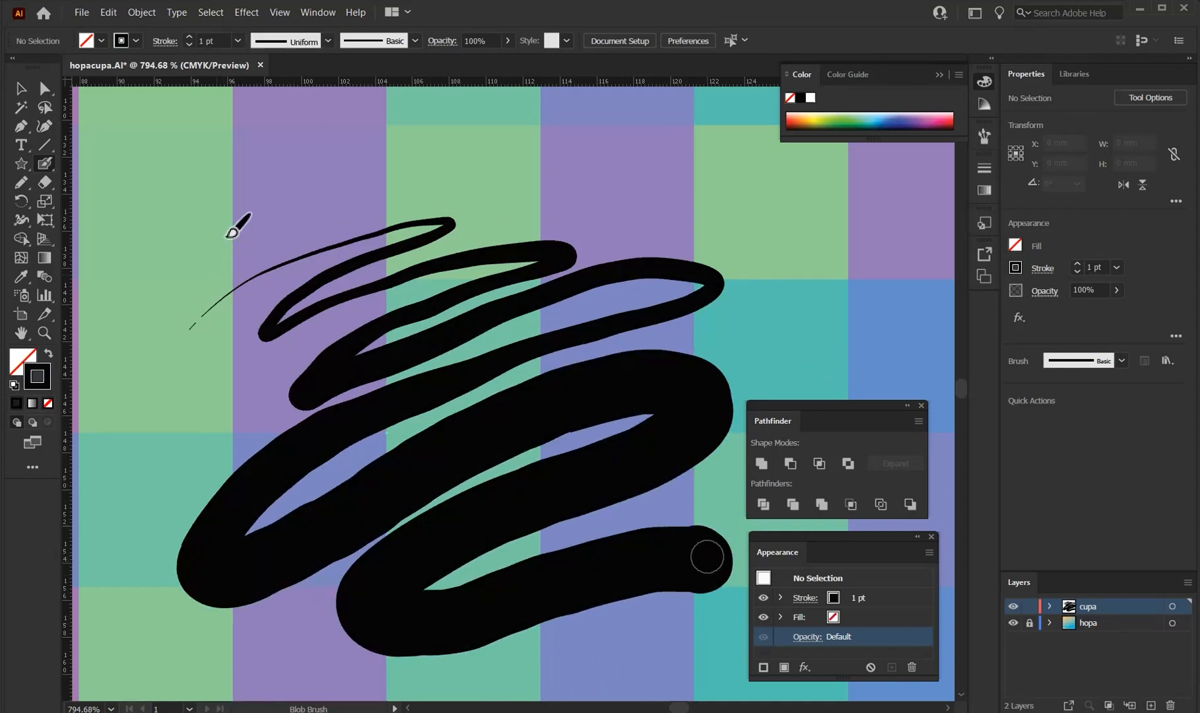
pyautogui.click(20, 88)
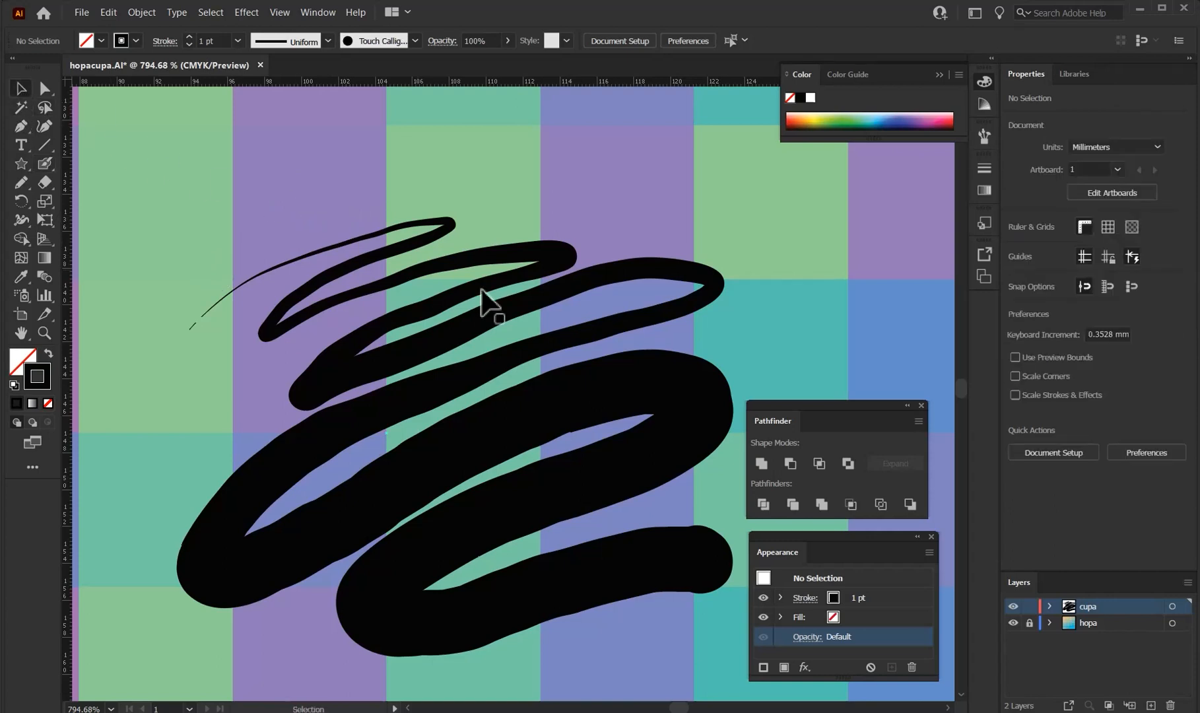
pyautogui.click(462, 386)
pyautogui.moveTo(426, 388)
pyautogui.mouseDown()
pyautogui.moveTo(392, 311)
pyautogui.moveTo(423, 324)
pyautogui.moveTo(421, 337)
pyautogui.mouseUp()
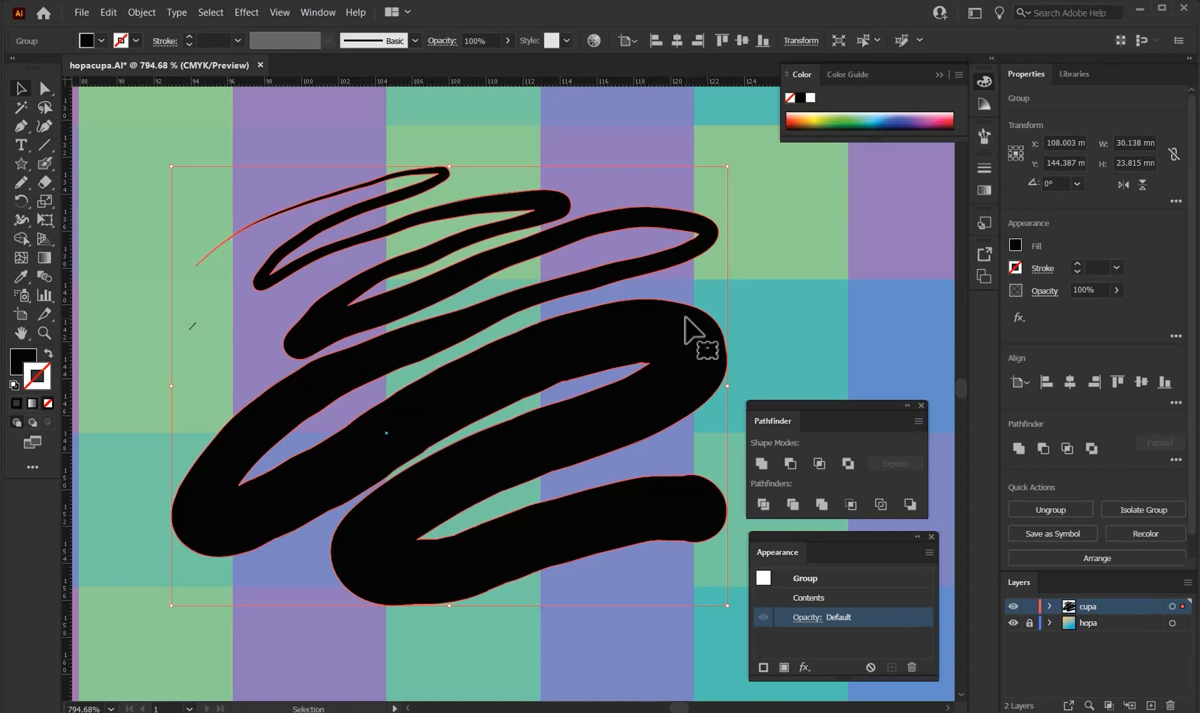
# Step: Choose the Eraser tool and set its size to 5 pt in the tool options
pyautogui.click(44, 182)
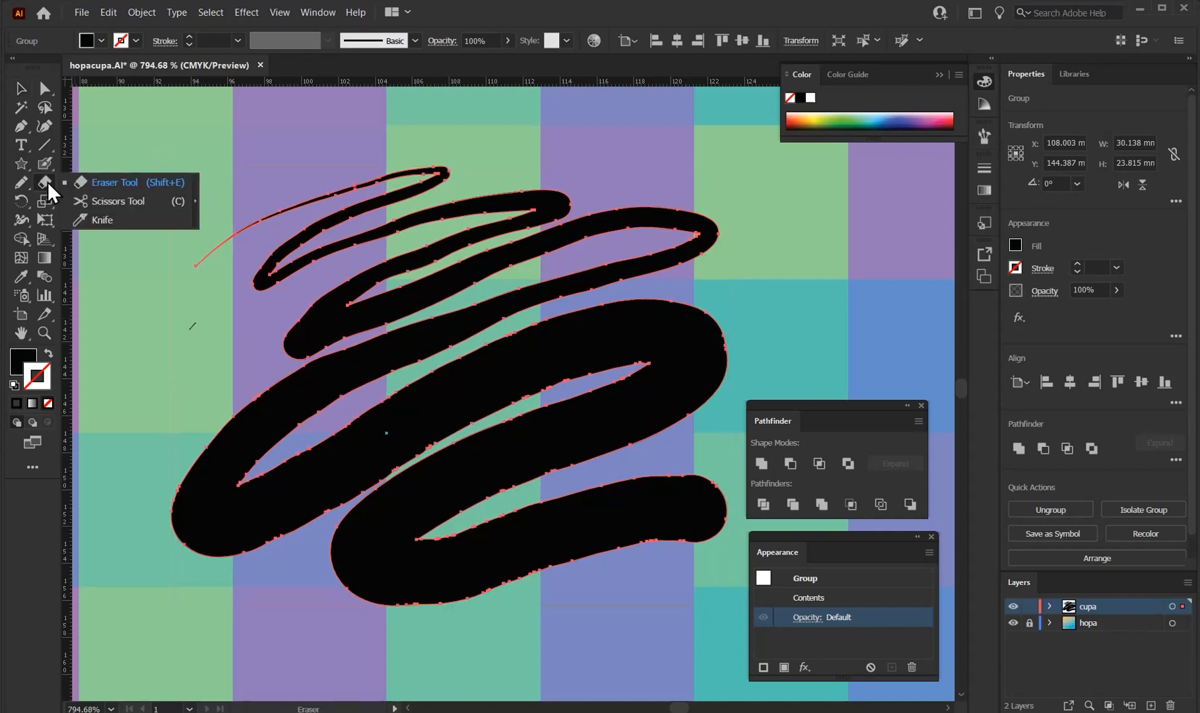
pyautogui.click(125, 183)
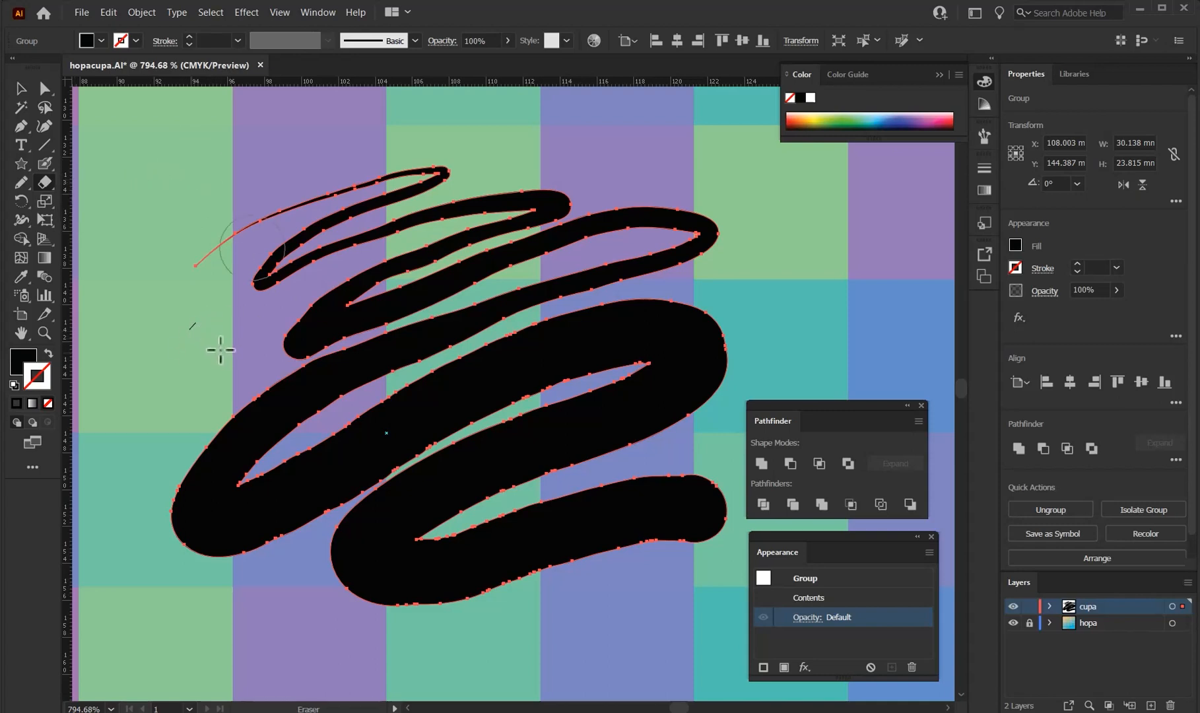
pyautogui.doubleClick(45, 182)
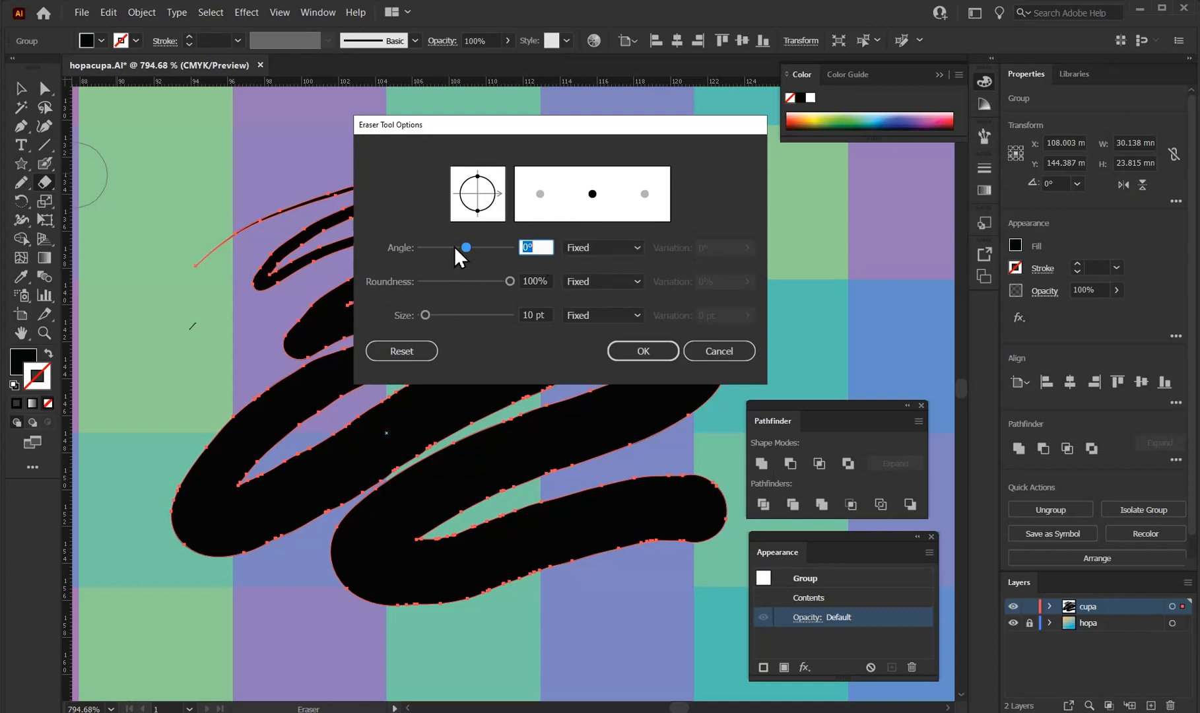
pyautogui.click(545, 312)
pyautogui.write('5')
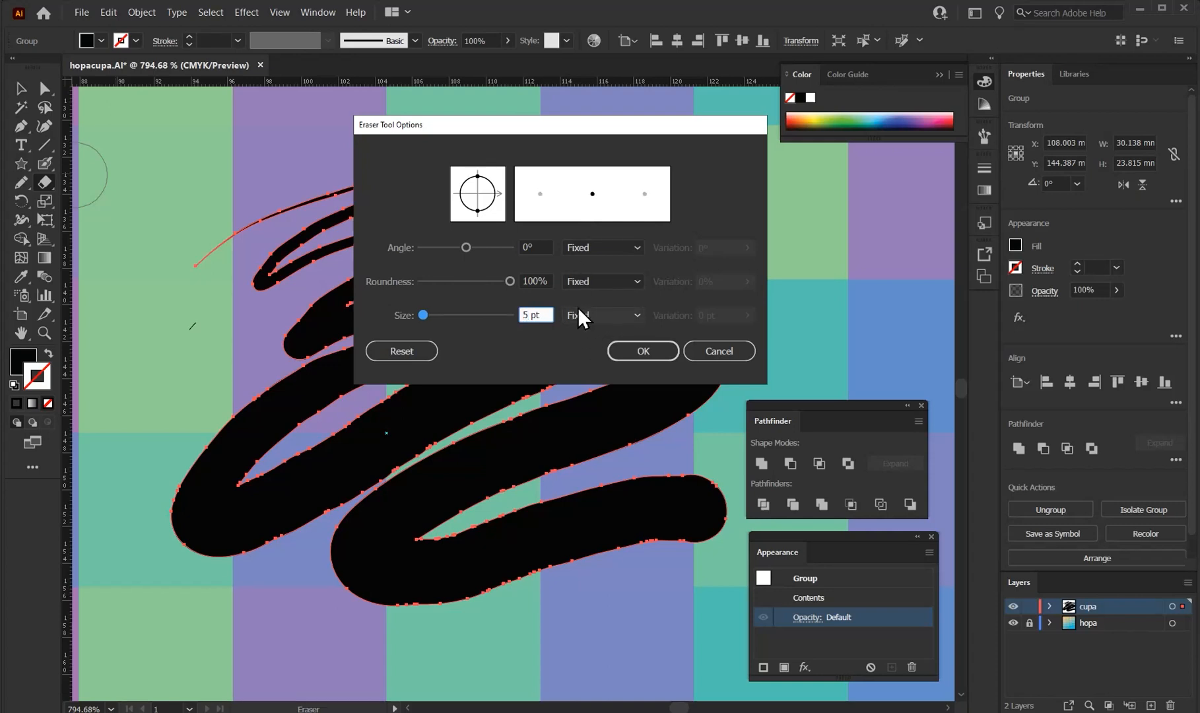
pyautogui.click(622, 348)
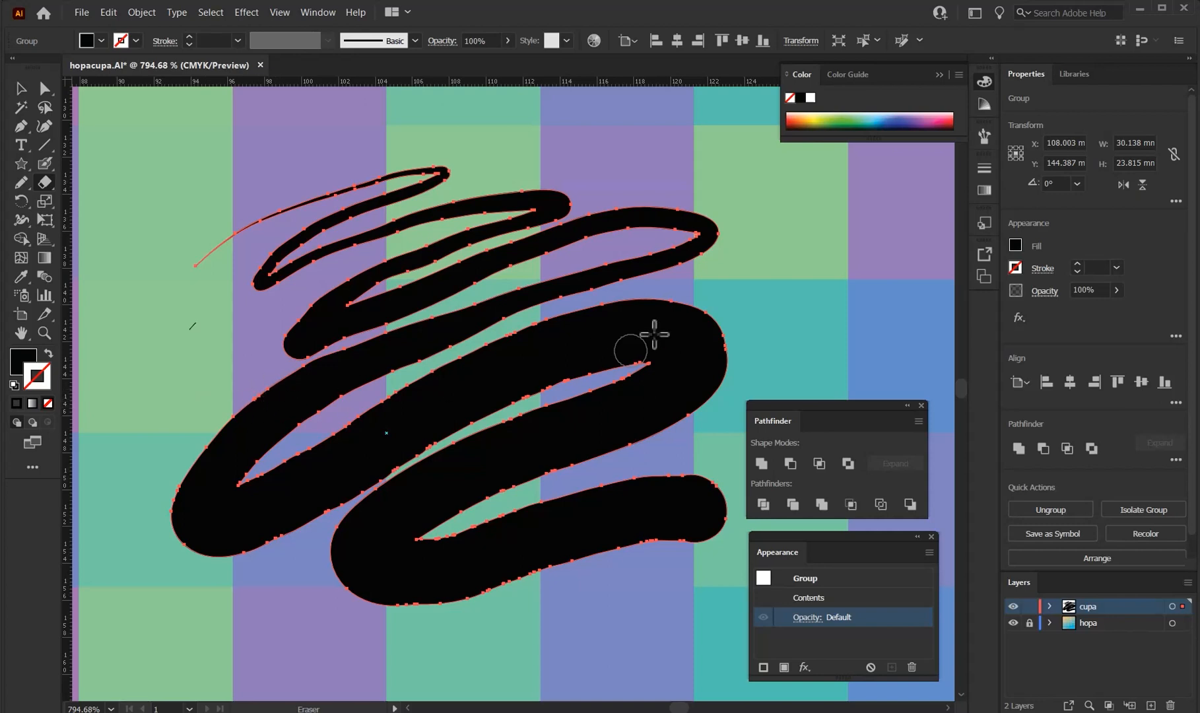
# Step: Erase the outer bend joining the thick strokes of the black zigzag, and deselect the artwork
pyautogui.moveTo(723, 305)
pyautogui.mouseDown()
pyautogui.moveTo(706, 327)
pyautogui.moveTo(719, 319)
pyautogui.moveTo(693, 324)
pyautogui.moveTo(710, 341)
pyautogui.moveTo(693, 322)
pyautogui.moveTo(697, 344)
pyautogui.moveTo(717, 331)
pyautogui.moveTo(680, 338)
pyautogui.moveTo(698, 344)
pyautogui.moveTo(684, 355)
pyautogui.moveTo(737, 346)
pyautogui.moveTo(722, 359)
pyautogui.moveTo(723, 389)
pyautogui.moveTo(681, 417)
pyautogui.moveTo(654, 396)
pyautogui.moveTo(707, 406)
pyautogui.mouseUp()
pyautogui.moveTo(713, 362); pyautogui.dragTo(695, 388)
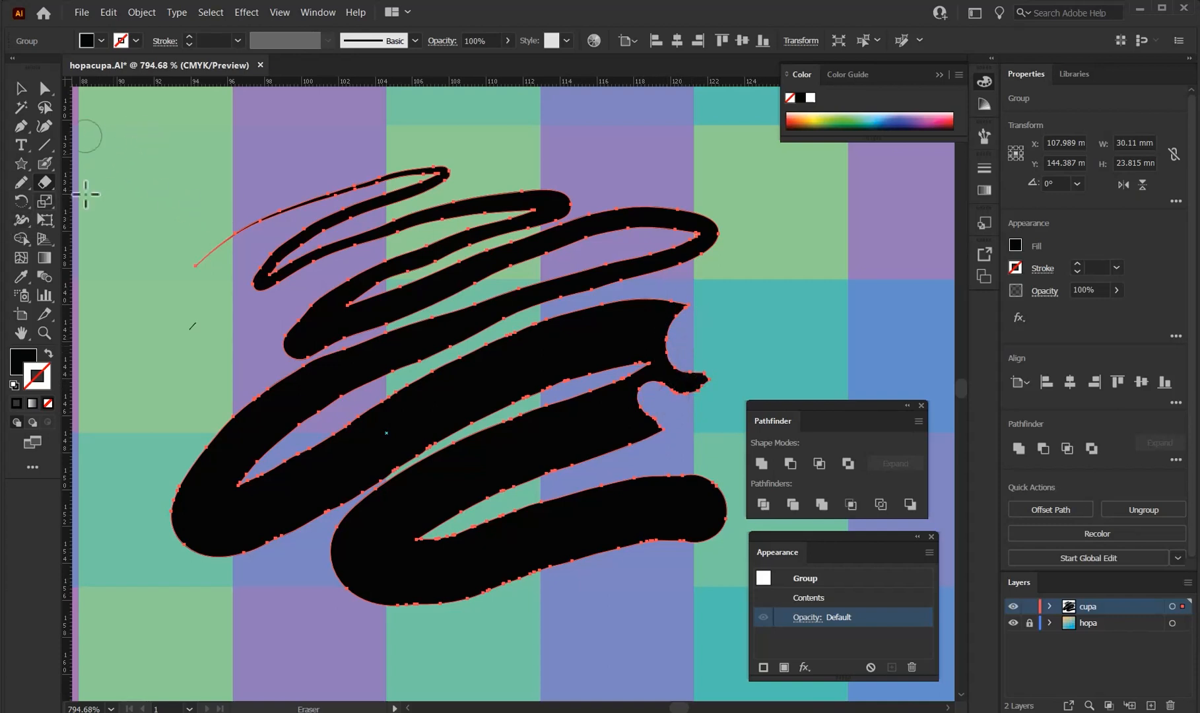
pyautogui.click(20, 88)
pyautogui.click(161, 255)
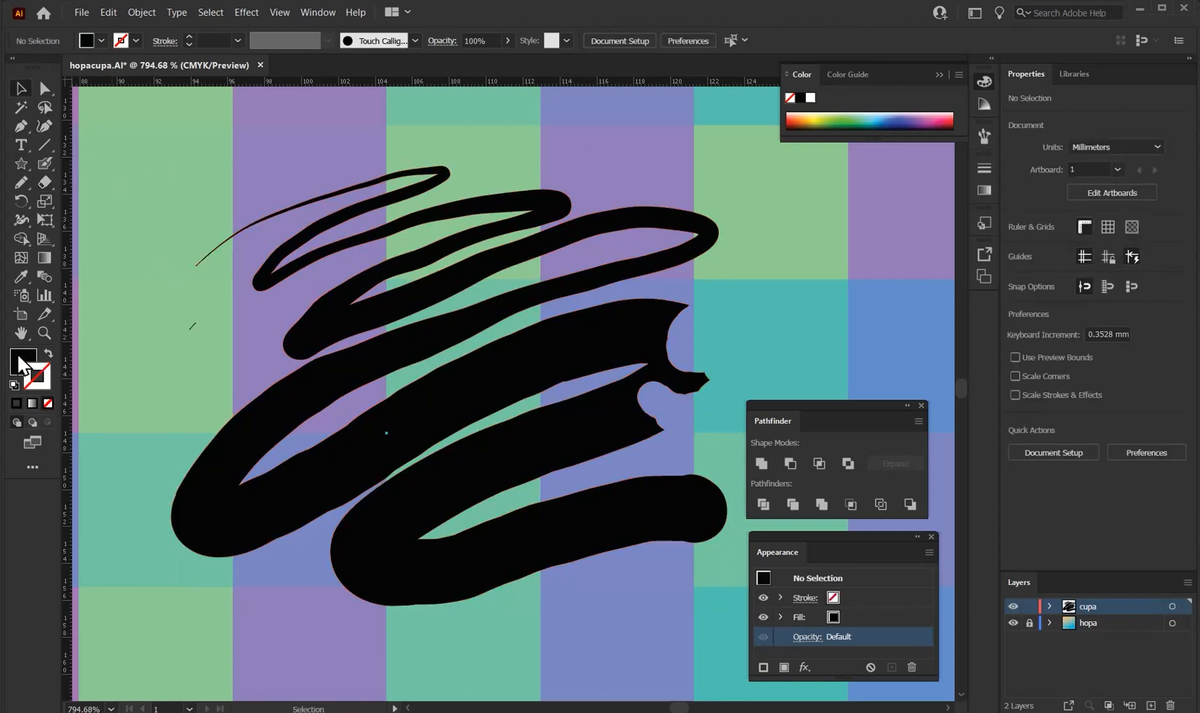
# Step: Set the stroke colour to teal and paint a solid round Blob Brush shape over the zigzag's erased bend
pyautogui.doubleClick(37, 375)
pyautogui.click(603, 323)
pyautogui.click(789, 284)
pyautogui.click(44, 163)
pyautogui.moveTo(760, 295); pyautogui.dragTo(710, 333)
pyautogui.moveTo(780, 350)
pyautogui.mouseDown()
pyautogui.moveTo(787, 338)
pyautogui.moveTo(723, 278)
pyautogui.moveTo(659, 370)
pyautogui.moveTo(715, 421)
pyautogui.mouseUp()
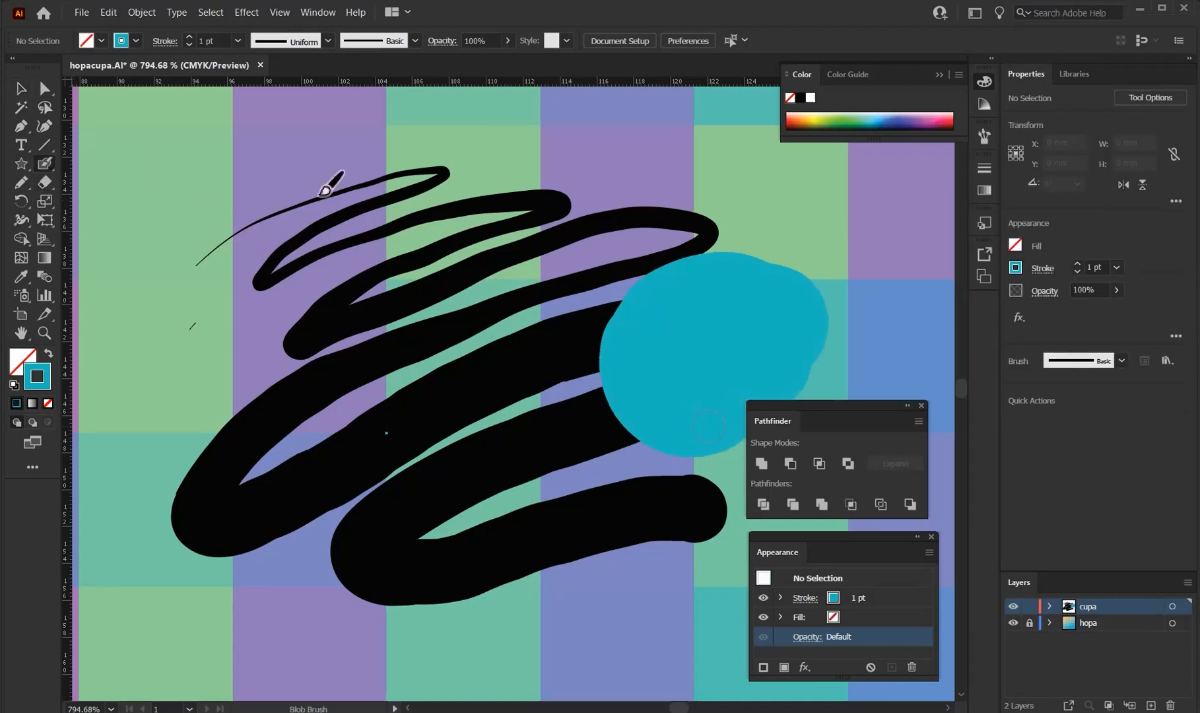
# Step: Try erasing a slanted strip through the zigzag and the teal blob with nothing selected, and undo it
pyautogui.click(20, 88)
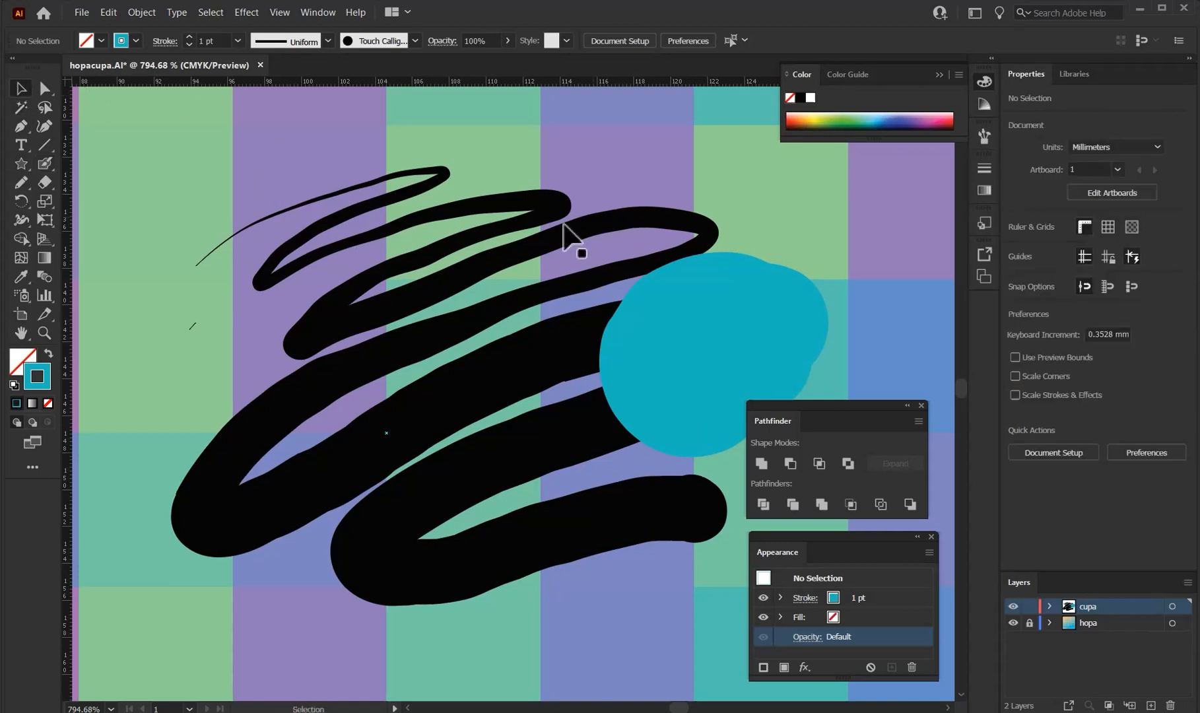
pyautogui.click(618, 277)
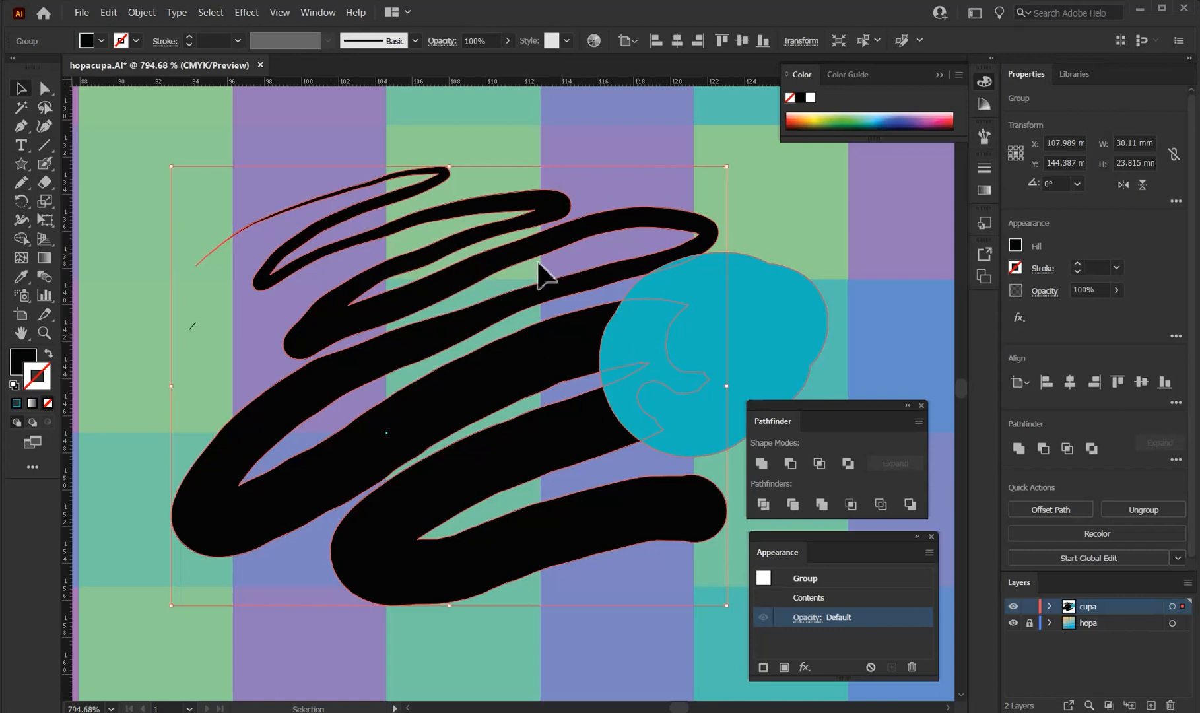
pyautogui.click(135, 182)
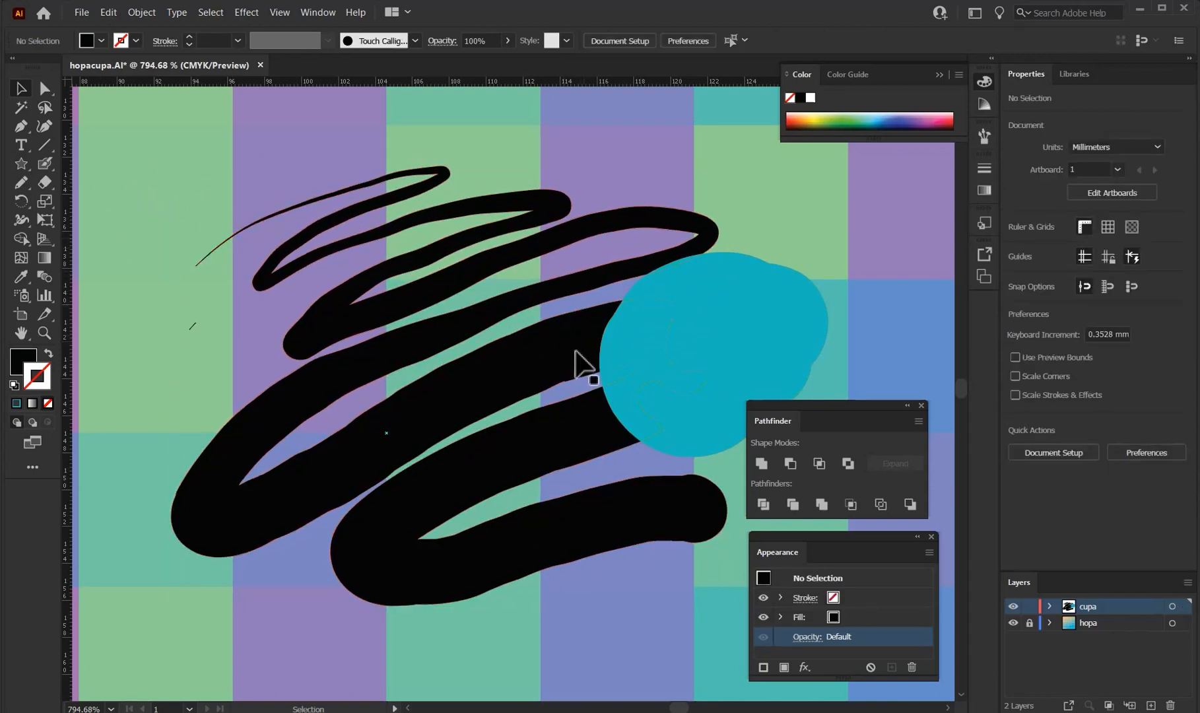
pyautogui.click(45, 184)
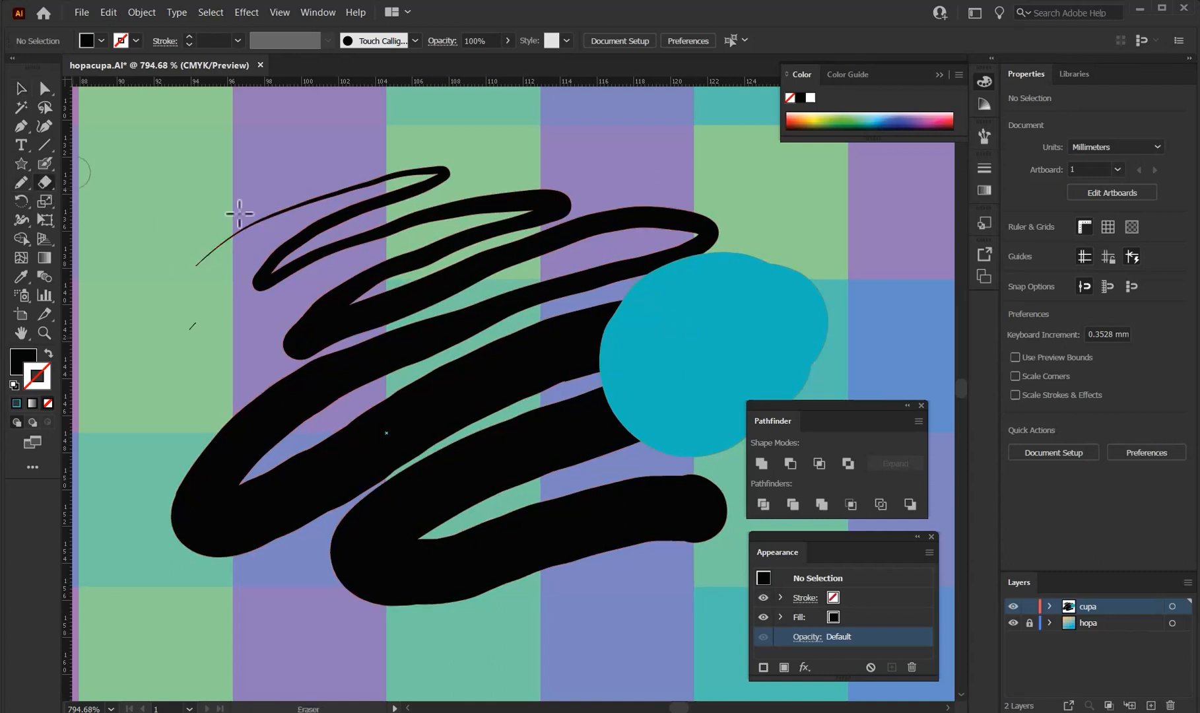
pyautogui.moveTo(700, 166); pyautogui.dragTo(606, 608)
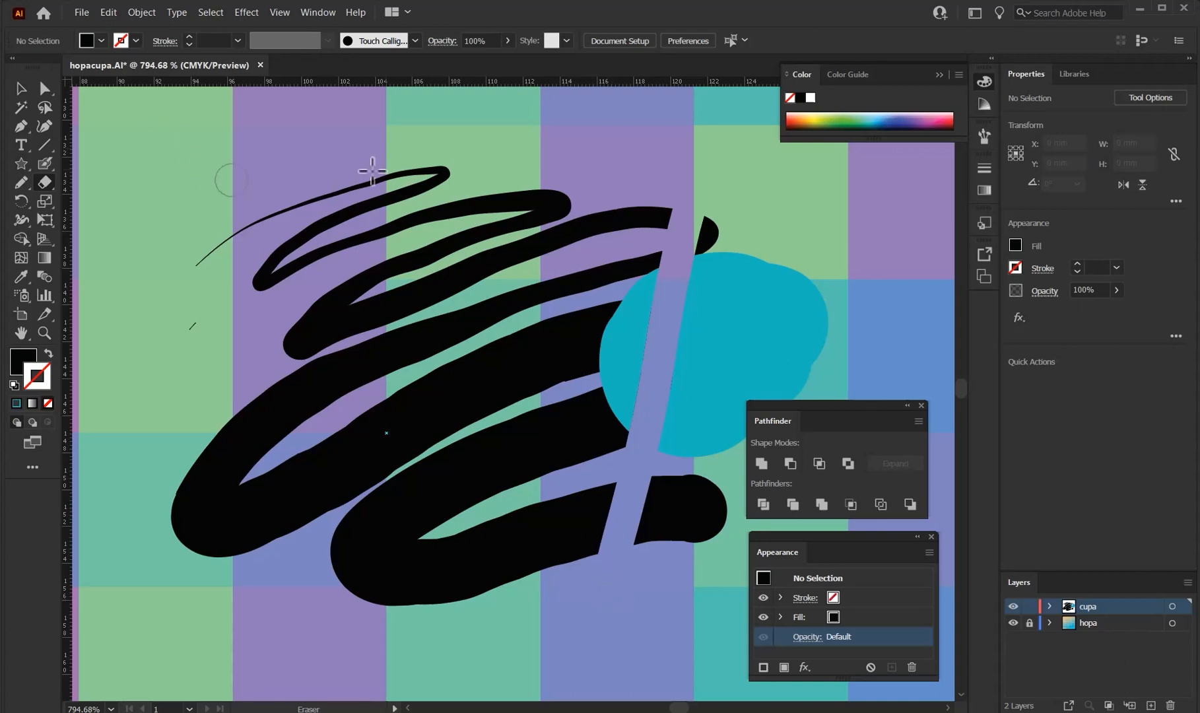
pyautogui.hotkey('ctrl', 'z')
# Step: Move the teal blob to about X 110.47 mm, Y 145.35 mm, and erase a near-vertical strip through only that selected blob
pyautogui.press('v')
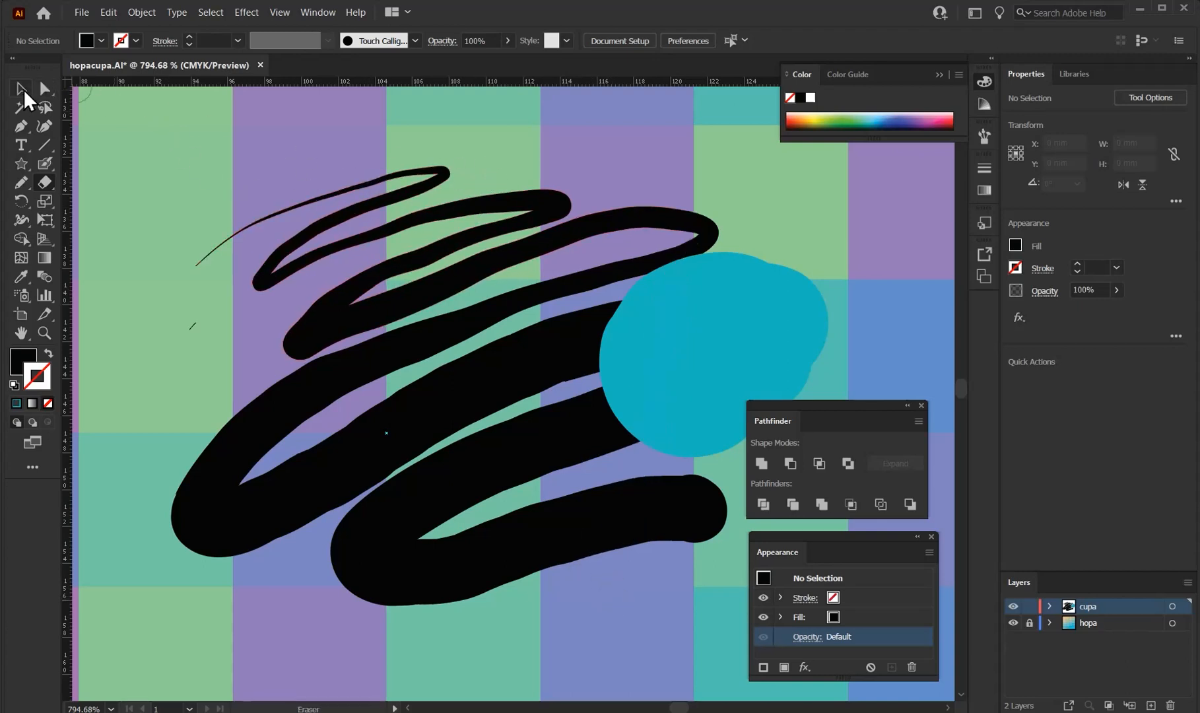
pyautogui.moveTo(689, 348)
pyautogui.mouseDown()
pyautogui.moveTo(470, 367)
pyautogui.moveTo(476, 396)
pyautogui.mouseUp()
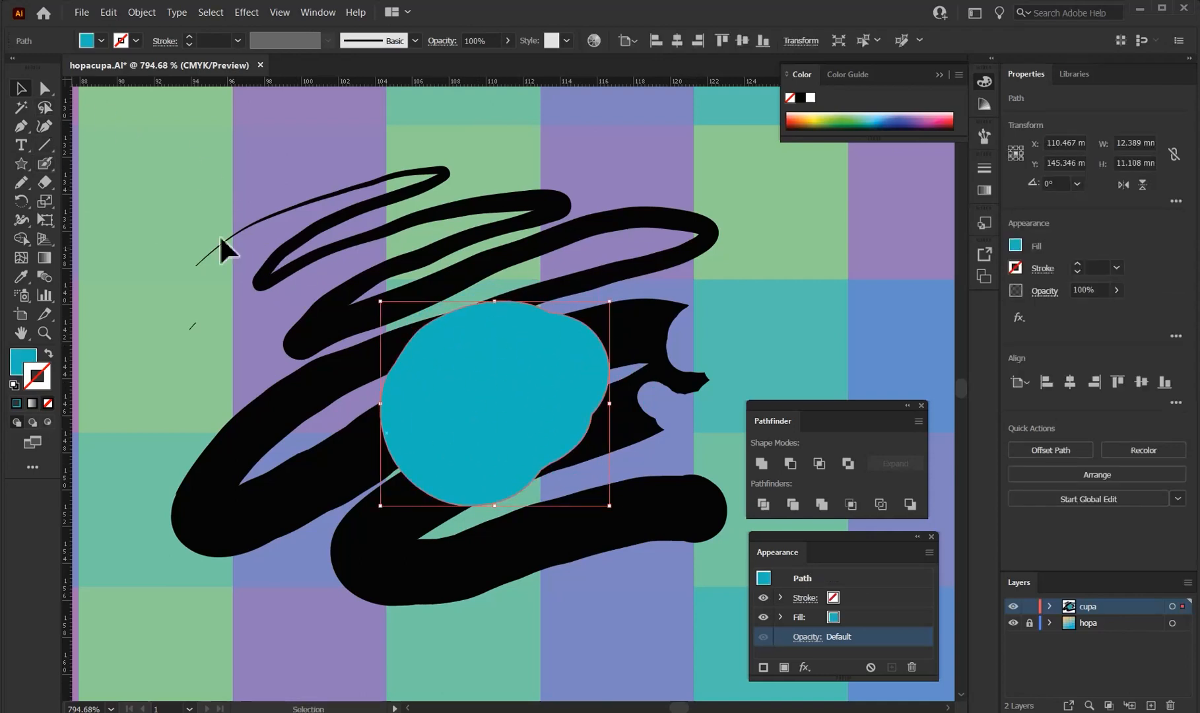
pyautogui.click(45, 183)
pyautogui.moveTo(476, 191); pyautogui.dragTo(468, 627)
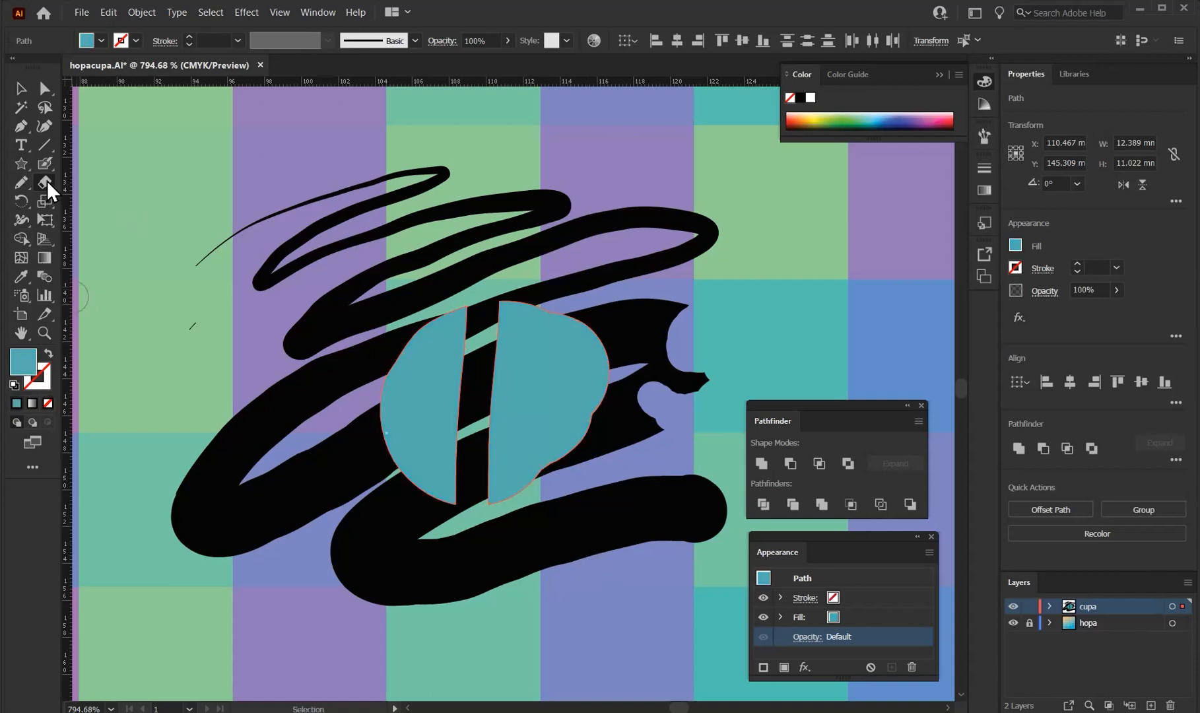
# Step: Cut the larger teal half's straight edge with Scissors at two points, about Y 141.88 mm and 140.91 mm, and select that half
pyautogui.moveTo(43, 181)
pyautogui.mouseDown()
pyautogui.moveTo(90, 182)
pyautogui.moveTo(107, 202)
pyautogui.mouseUp()
pyautogui.click(109, 202)
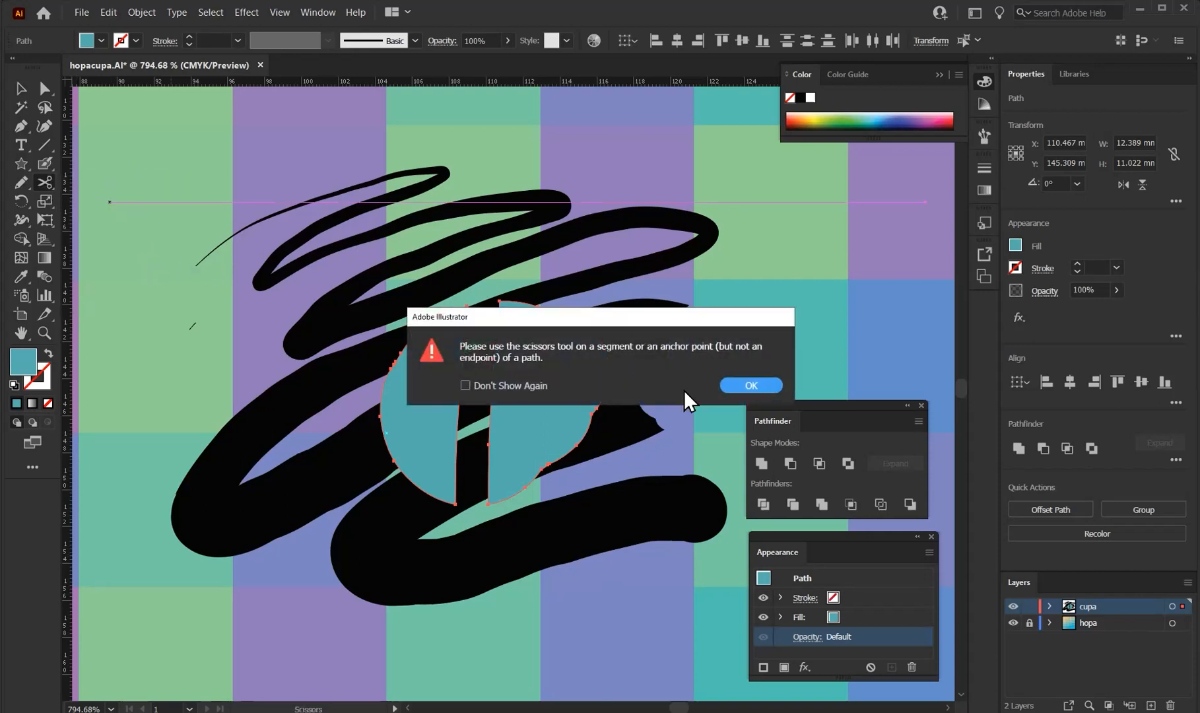
pyautogui.click(734, 385)
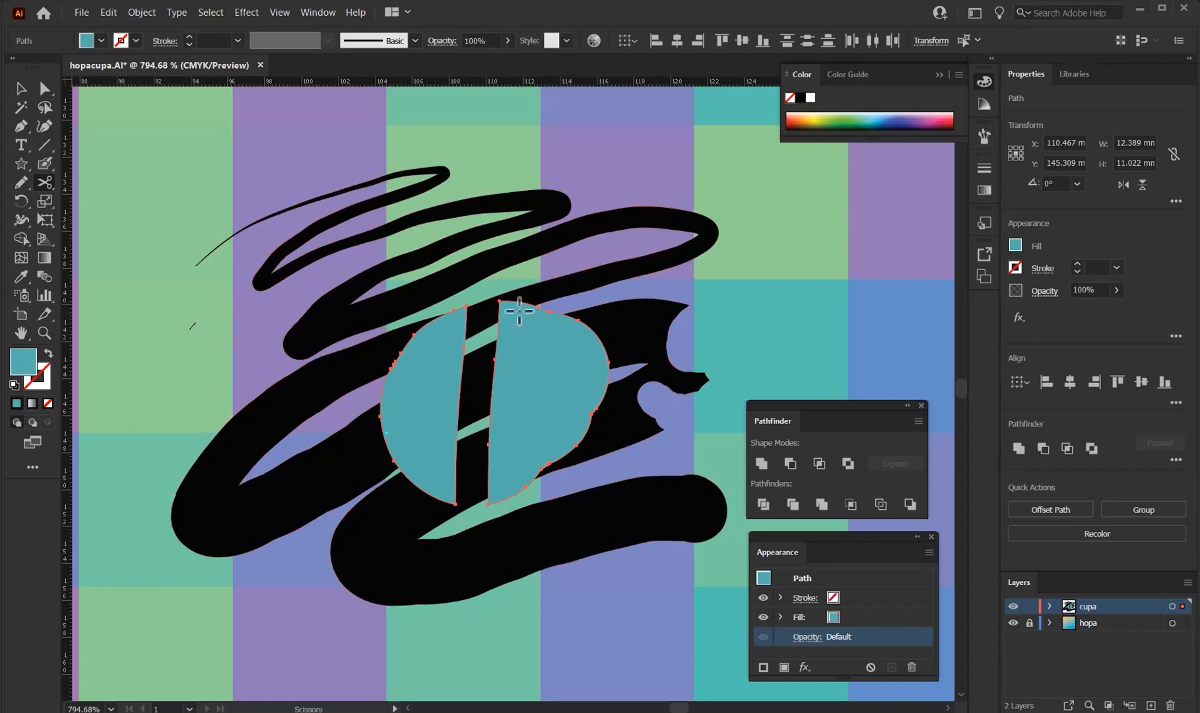
pyautogui.click(496, 338)
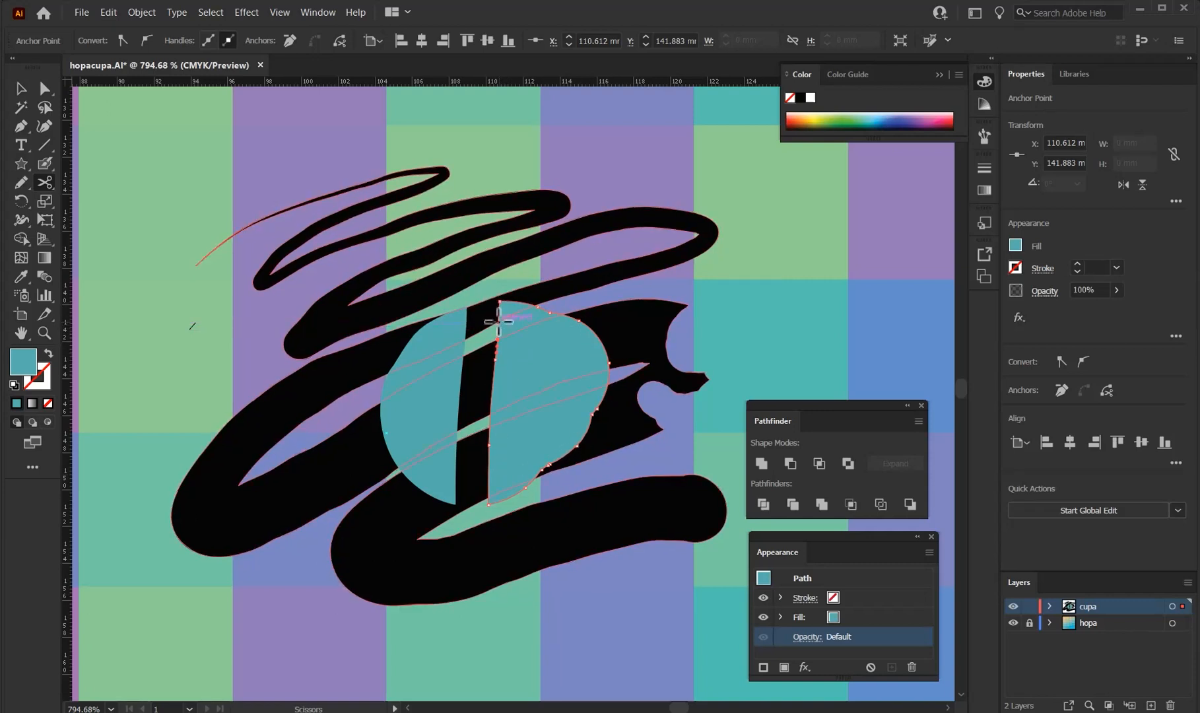
pyautogui.click(501, 321)
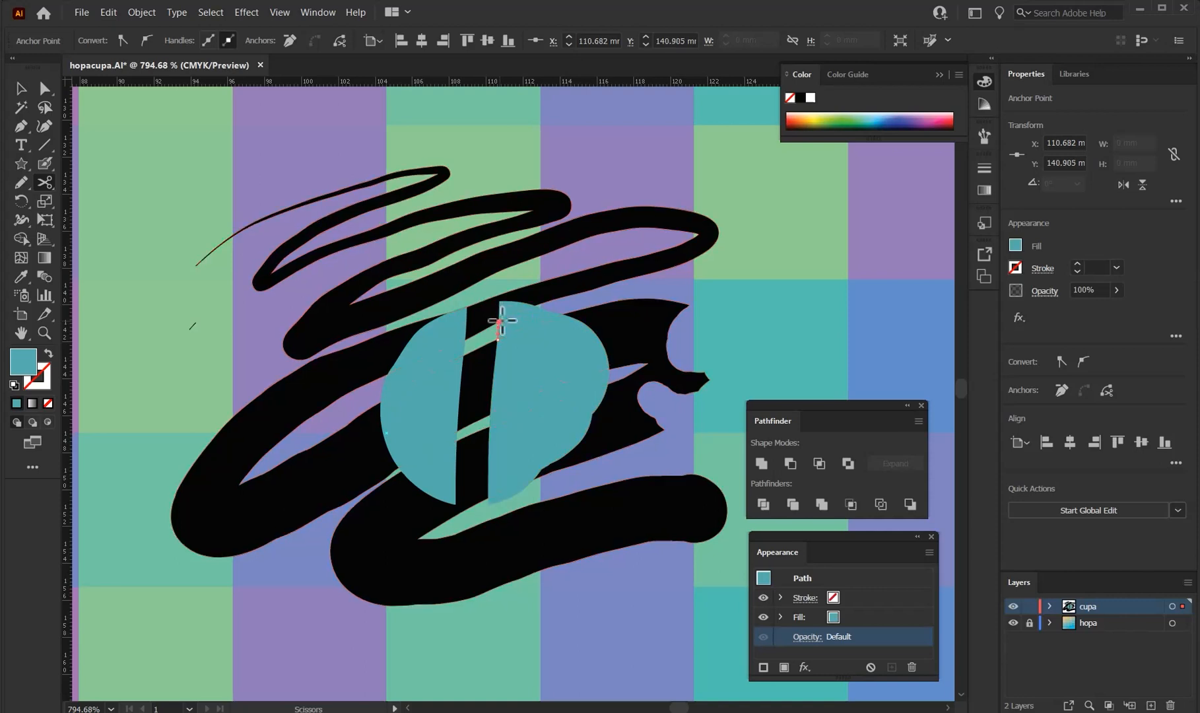
pyautogui.click(27, 88)
pyautogui.click(559, 345)
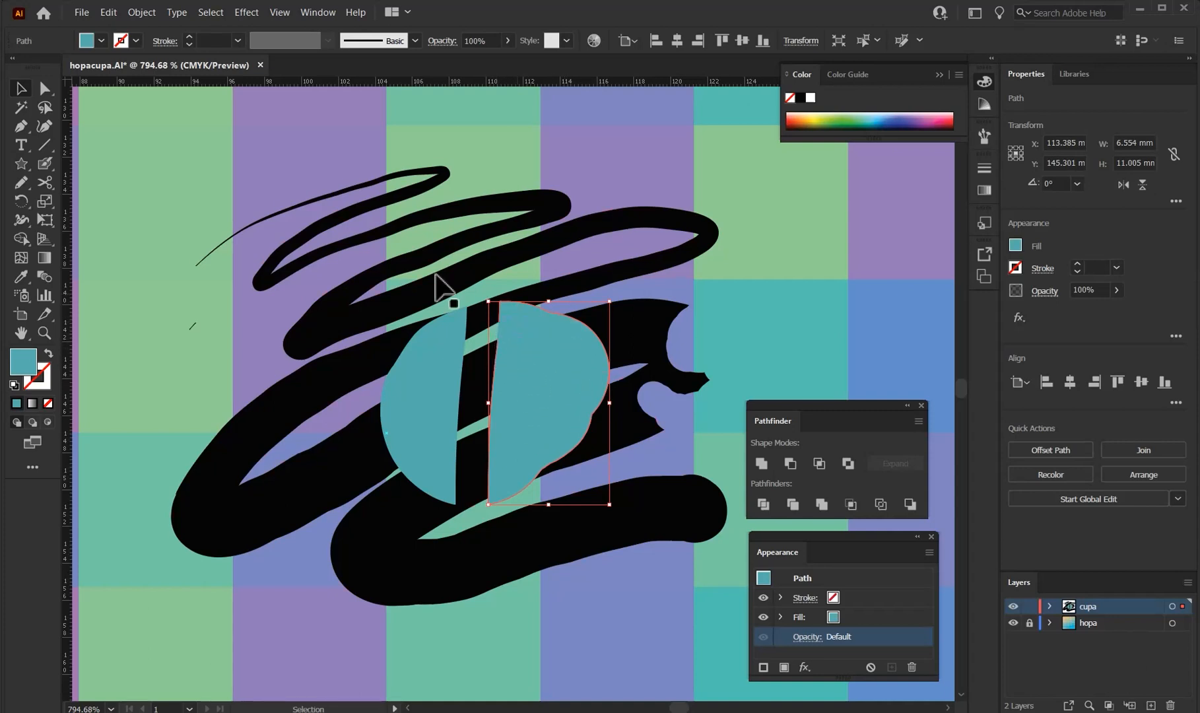
# Step: Try reconnecting the two cut ends with a small Pen tool notch into the teal half, and undo it
pyautogui.click(20, 125)
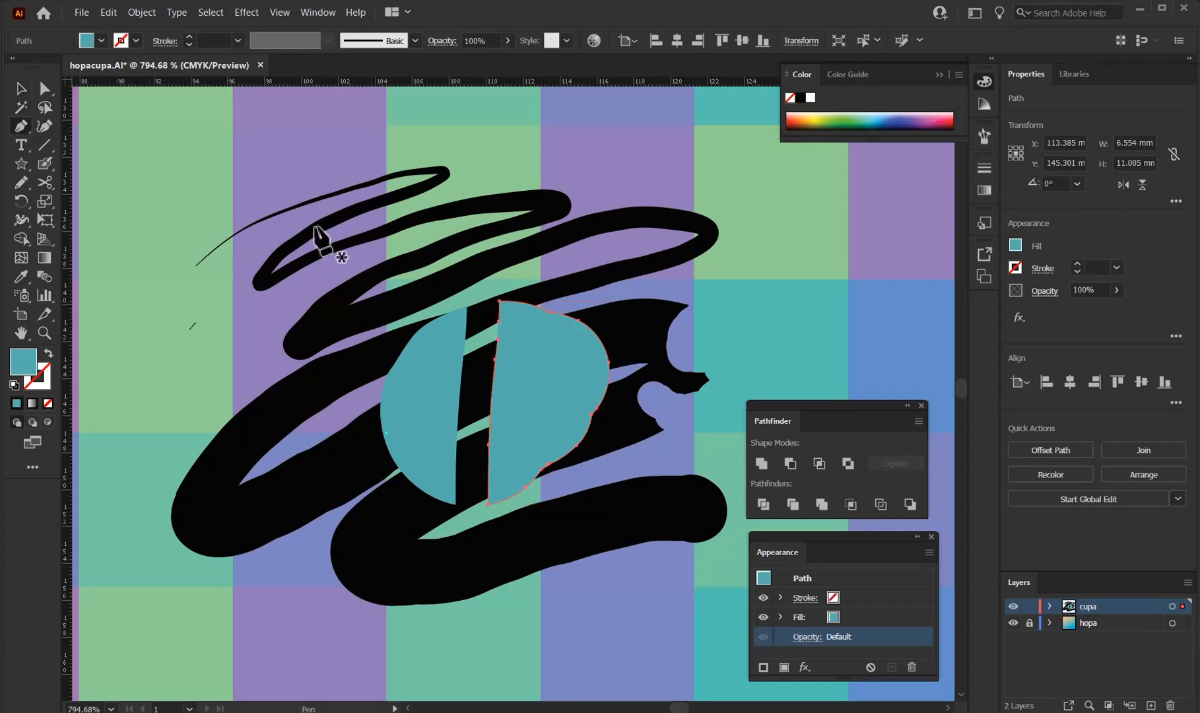
pyautogui.moveTo(497, 339)
pyautogui.mouseDown()
pyautogui.moveTo(555, 348)
pyautogui.moveTo(567, 333)
pyautogui.moveTo(504, 321)
pyautogui.moveTo(503, 332)
pyautogui.moveTo(500, 321)
pyautogui.mouseUp()
pyautogui.click(500, 322)
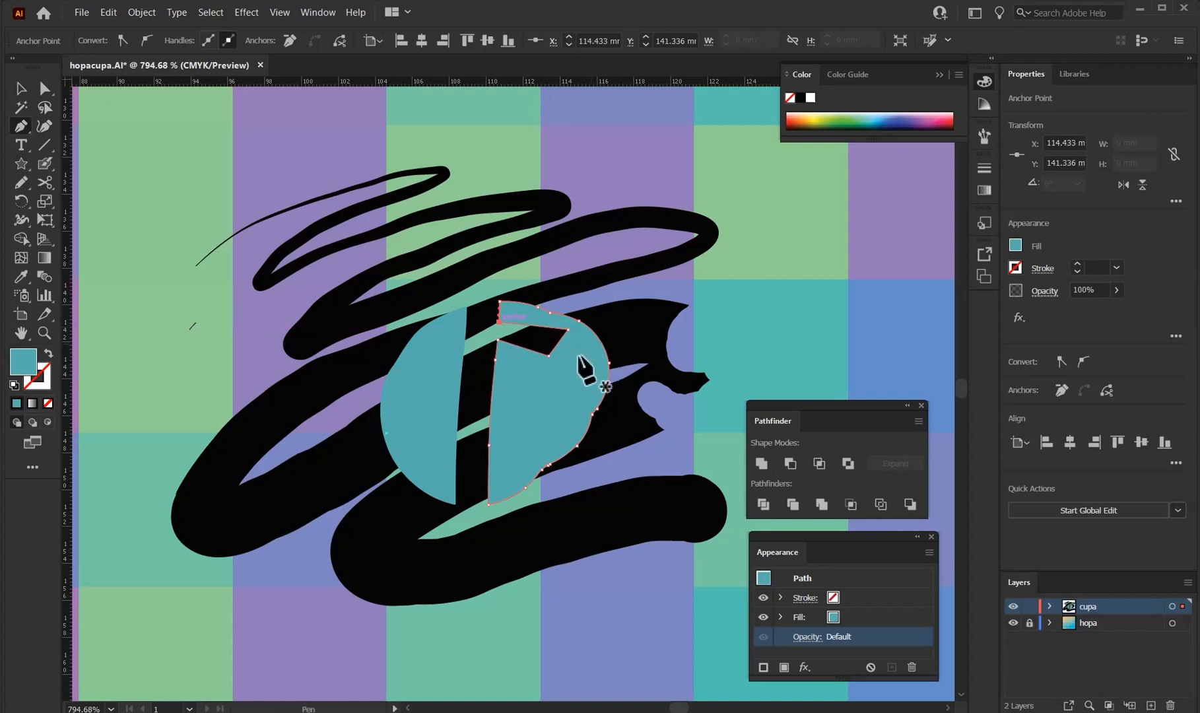
pyautogui.hotkey('ctrl', 'z')
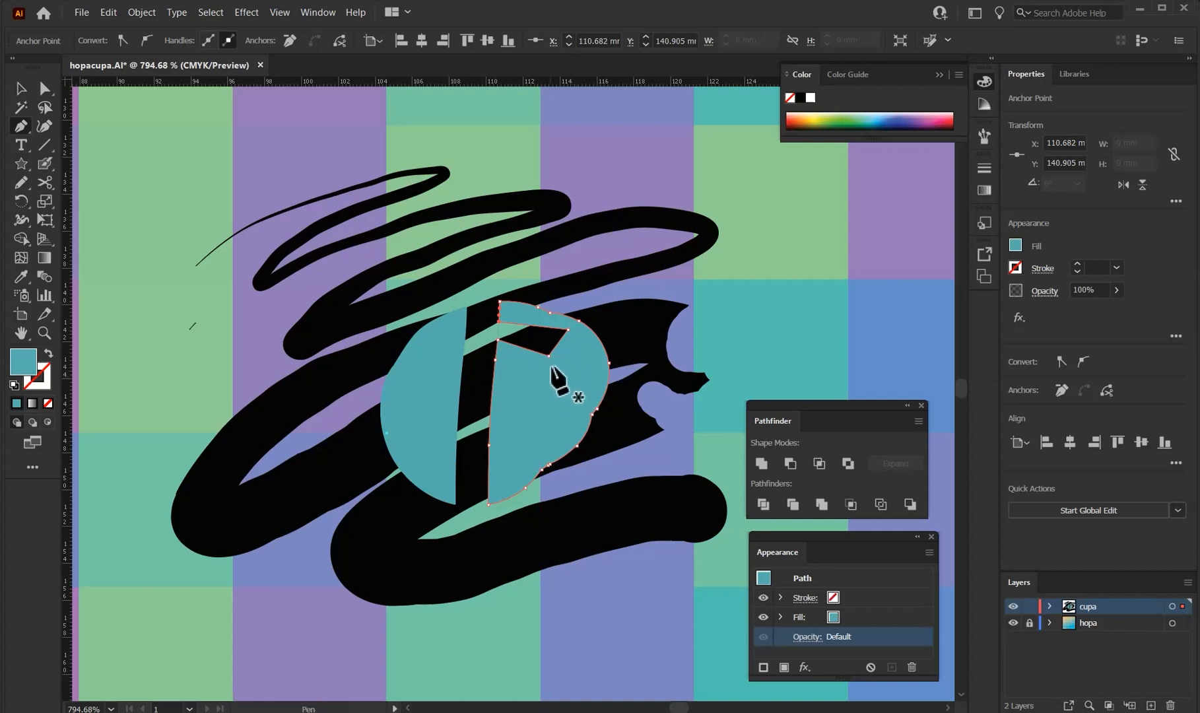
pyautogui.moveTo(569, 330); pyautogui.dragTo(497, 339)
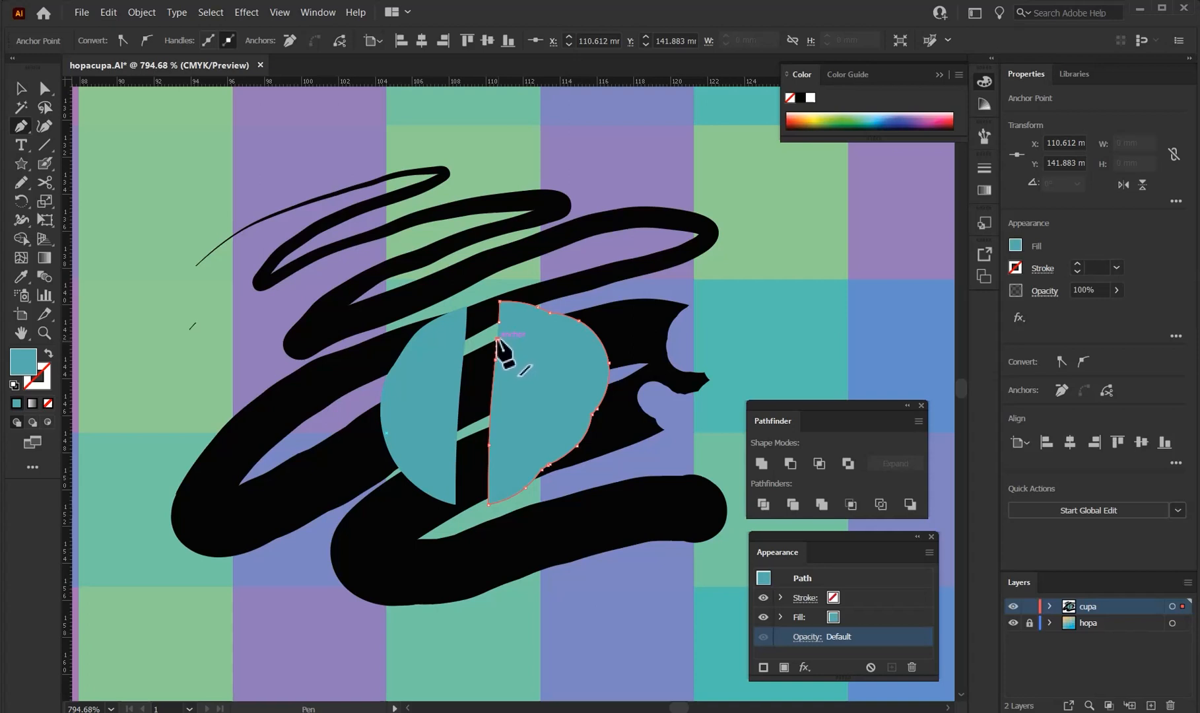
# Step: Draw a larger Pen tool notch between the cut ends with a corner near X 115.25 mm, Y 141.74 mm, and undo it
pyautogui.moveTo(498, 341); pyautogui.dragTo(569, 381)
pyautogui.click(568, 390)
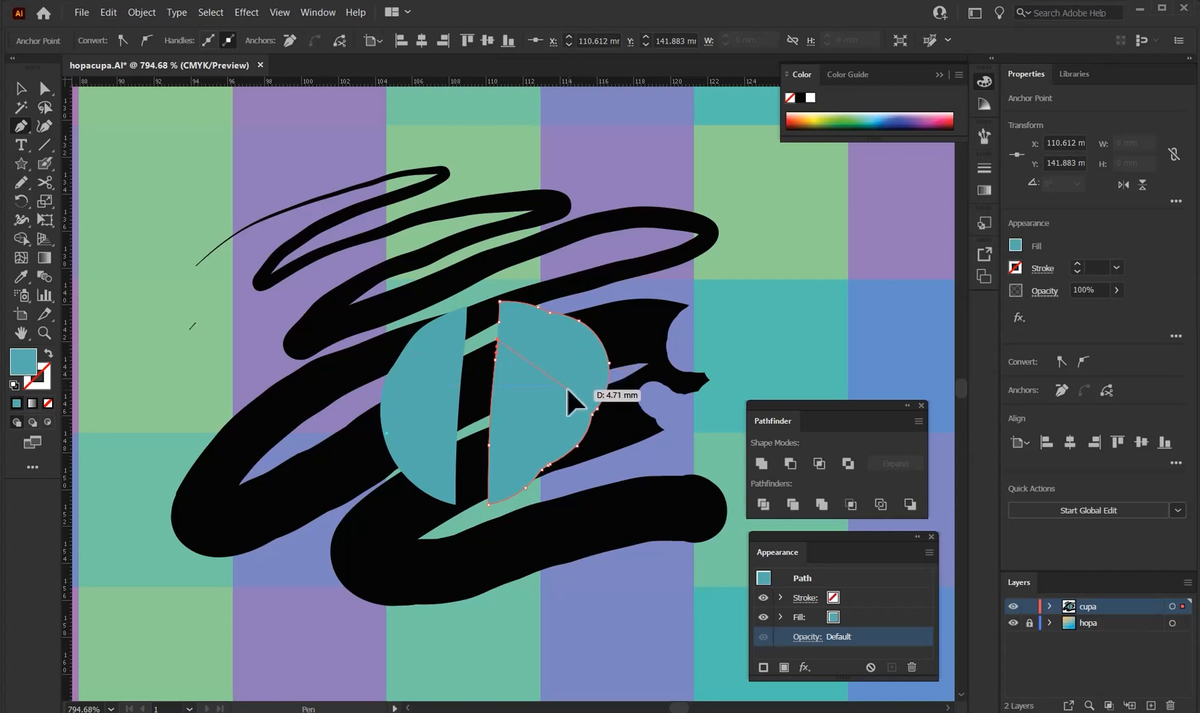
pyautogui.click(581, 338)
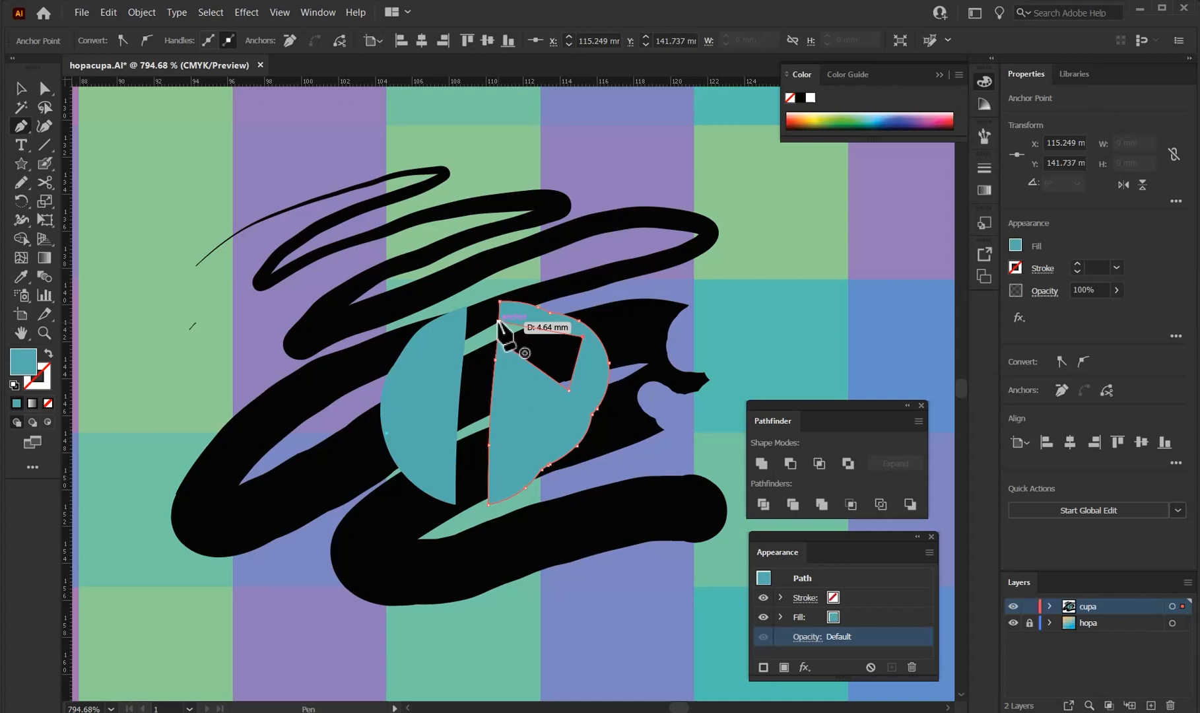
pyautogui.moveTo(498, 321); pyautogui.dragTo(499, 337)
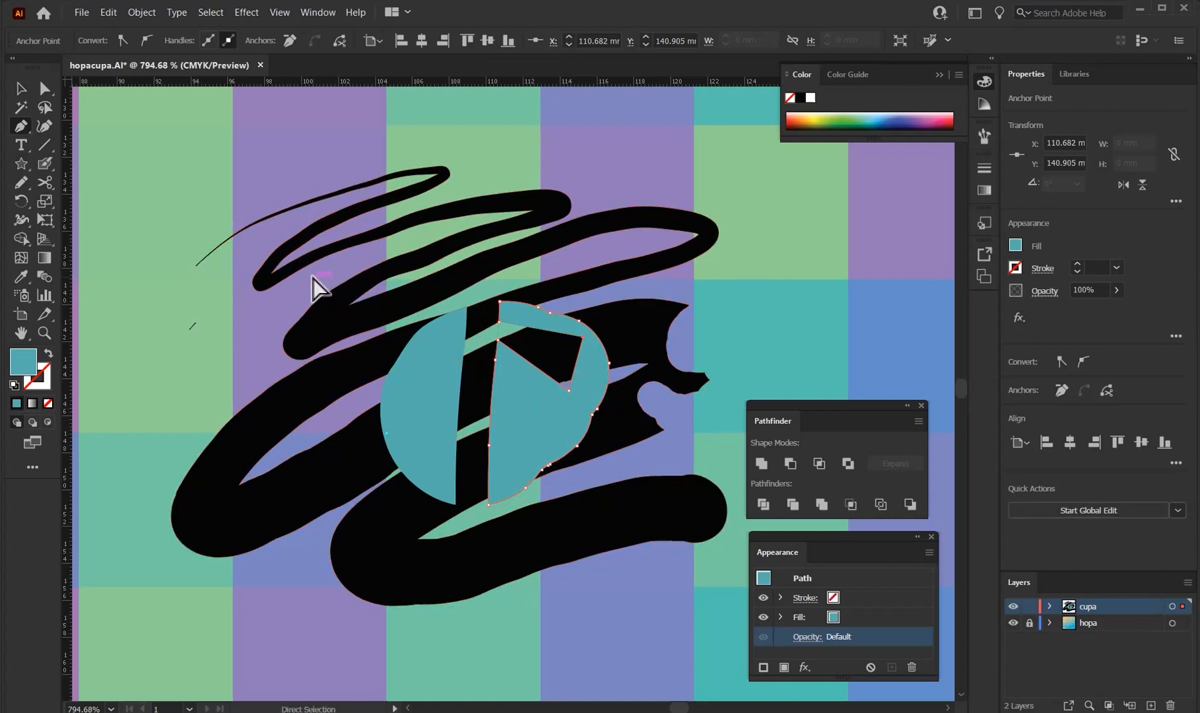
pyautogui.hotkey('ctrl', 'z')
pyautogui.hotkey('ctrl', 'z')
pyautogui.hotkey('ctrl', 'z')
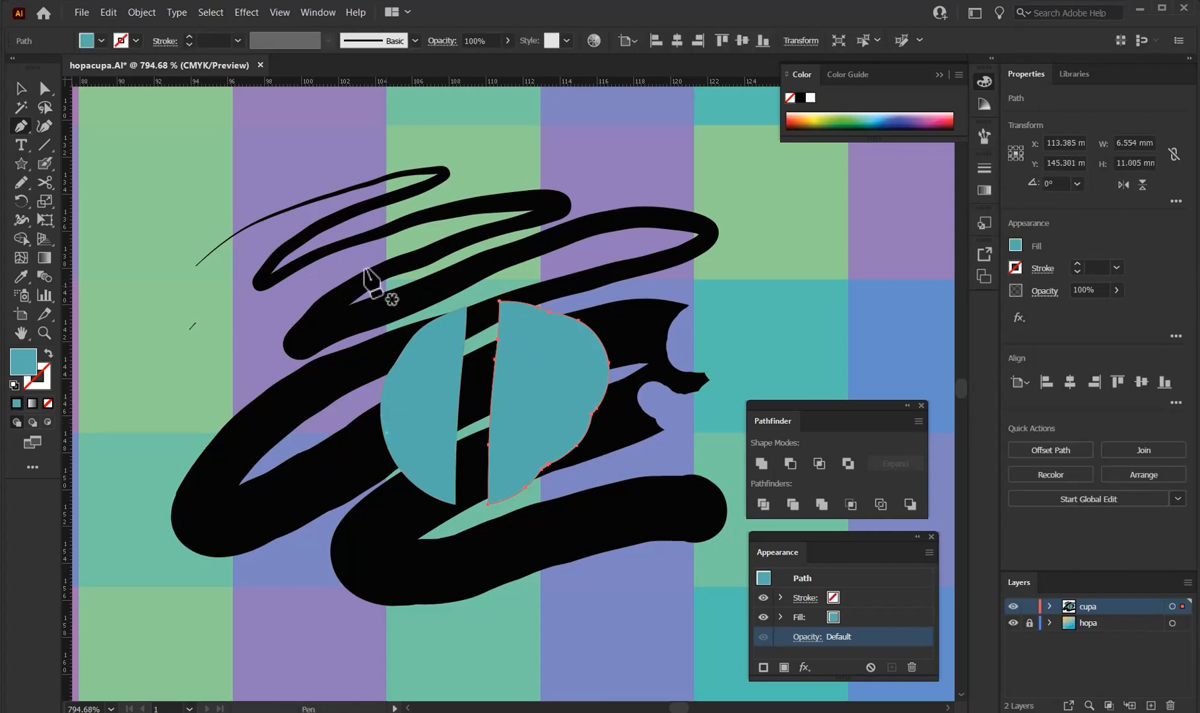
# Step: Slice the selected teal half crosswise into two pieces with a slightly curved Knife cut
pyautogui.click(43, 165)
pyautogui.click(40, 183)
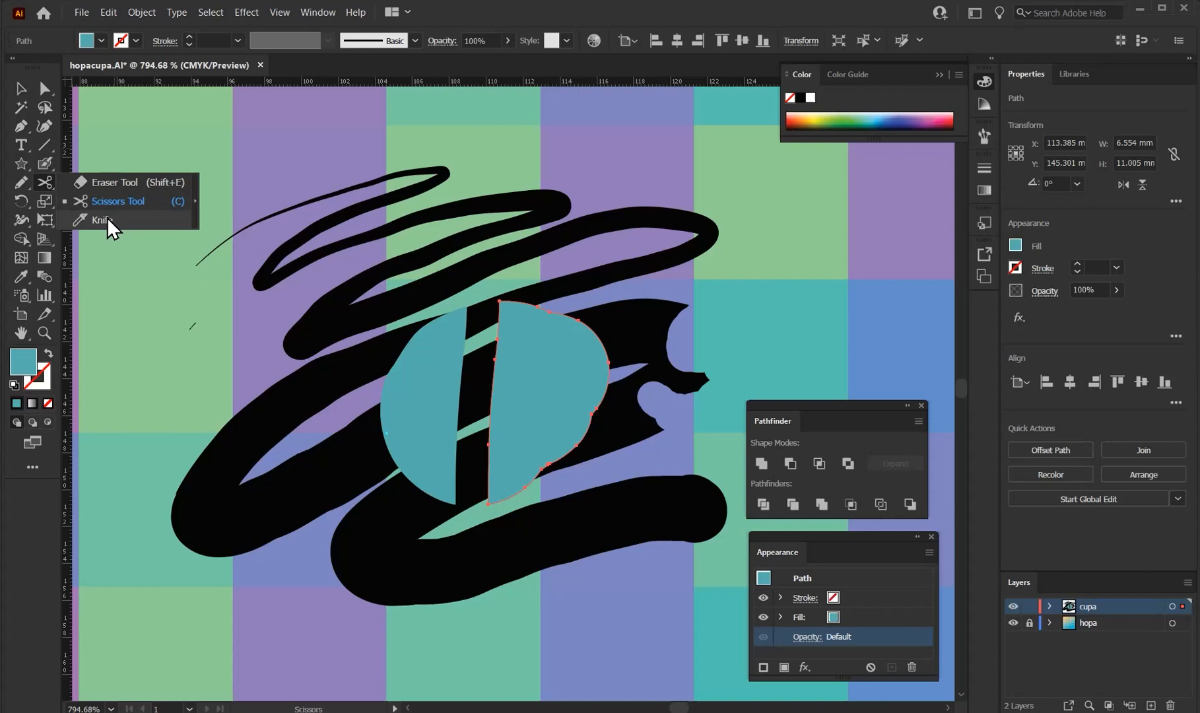
pyautogui.click(119, 220)
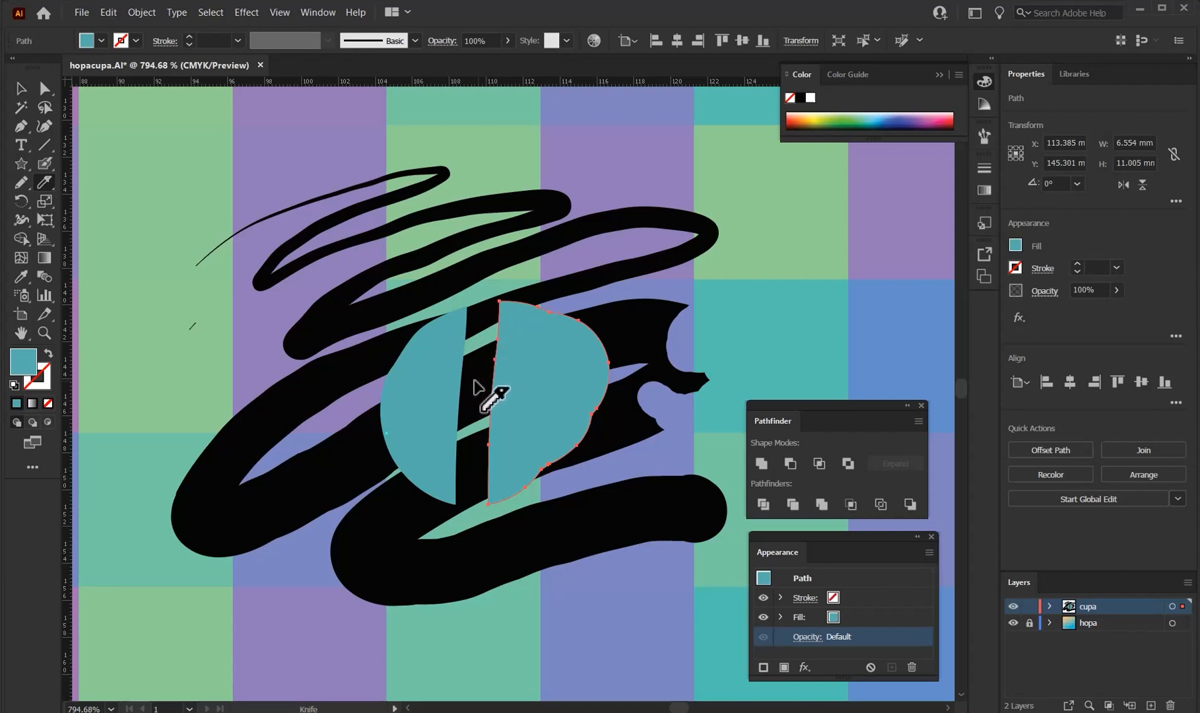
pyautogui.moveTo(471, 388)
pyautogui.mouseDown()
pyautogui.moveTo(529, 366)
pyautogui.moveTo(660, 347)
pyautogui.mouseUp()
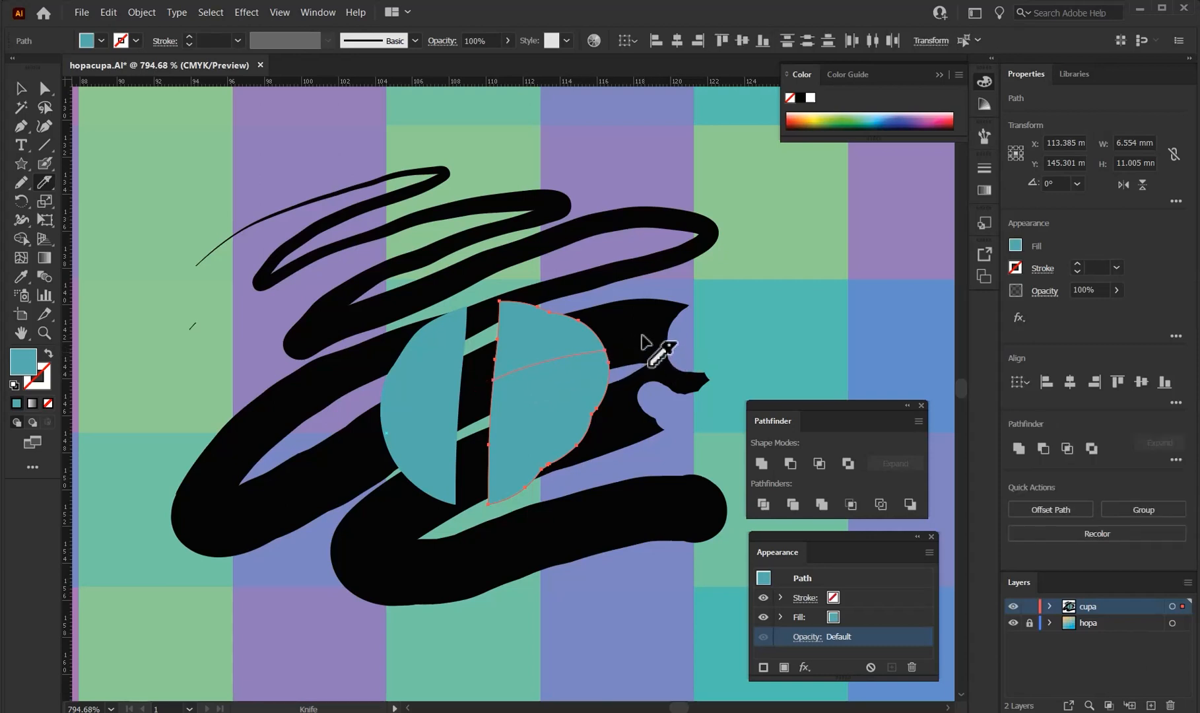
# Step: Move the upper sliced piece about 1.86 mm up, and shift the lower and upper pieces separately to test their independence
pyautogui.click(21, 88)
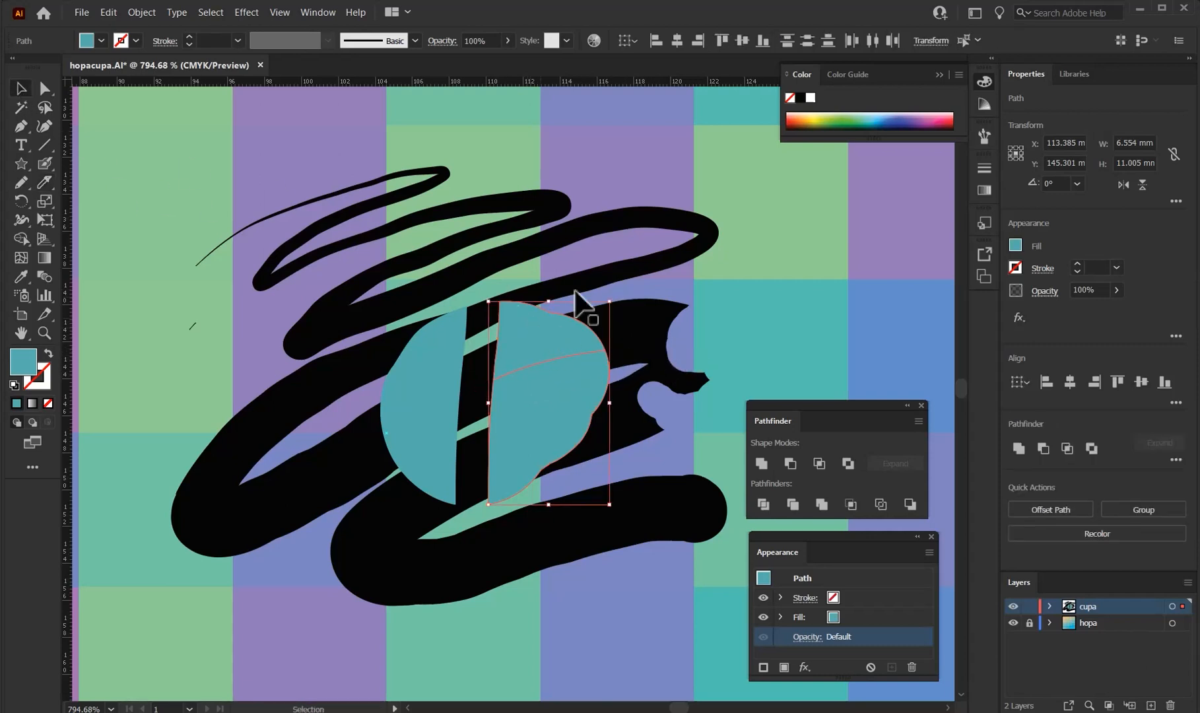
pyautogui.click(593, 262)
pyautogui.moveTo(555, 355); pyautogui.dragTo(562, 321)
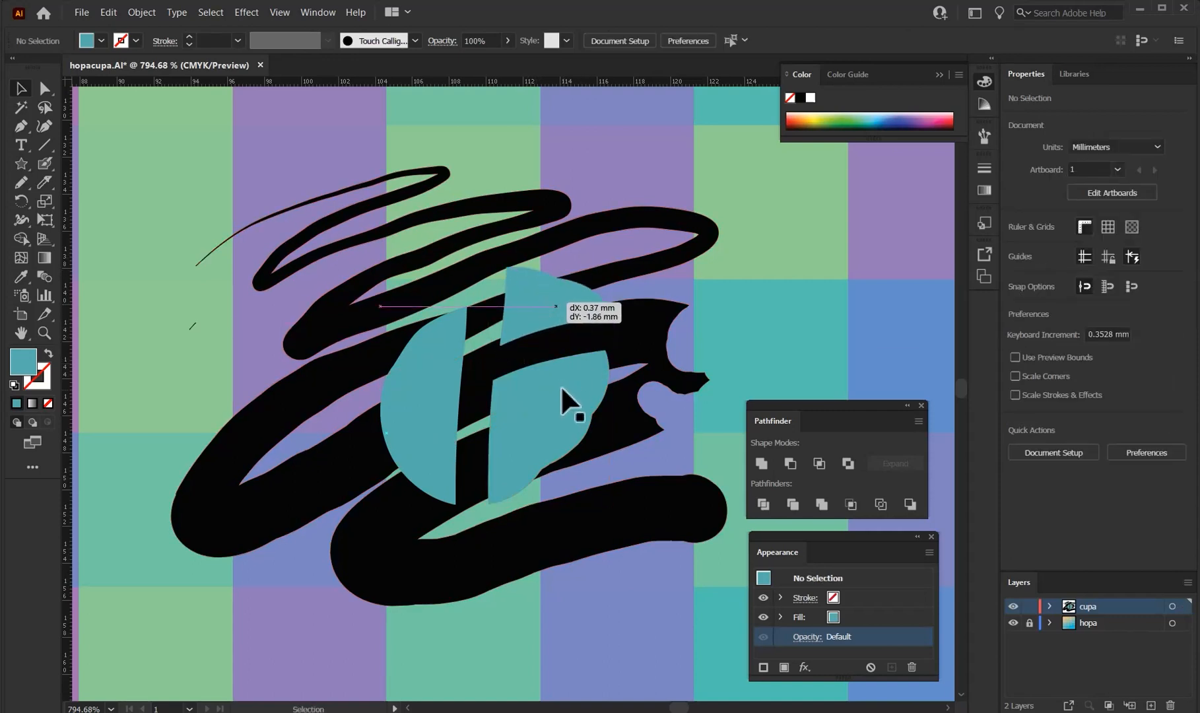
pyautogui.moveTo(562, 389); pyautogui.dragTo(568, 415)
pyautogui.moveTo(541, 326); pyautogui.dragTo(538, 363)
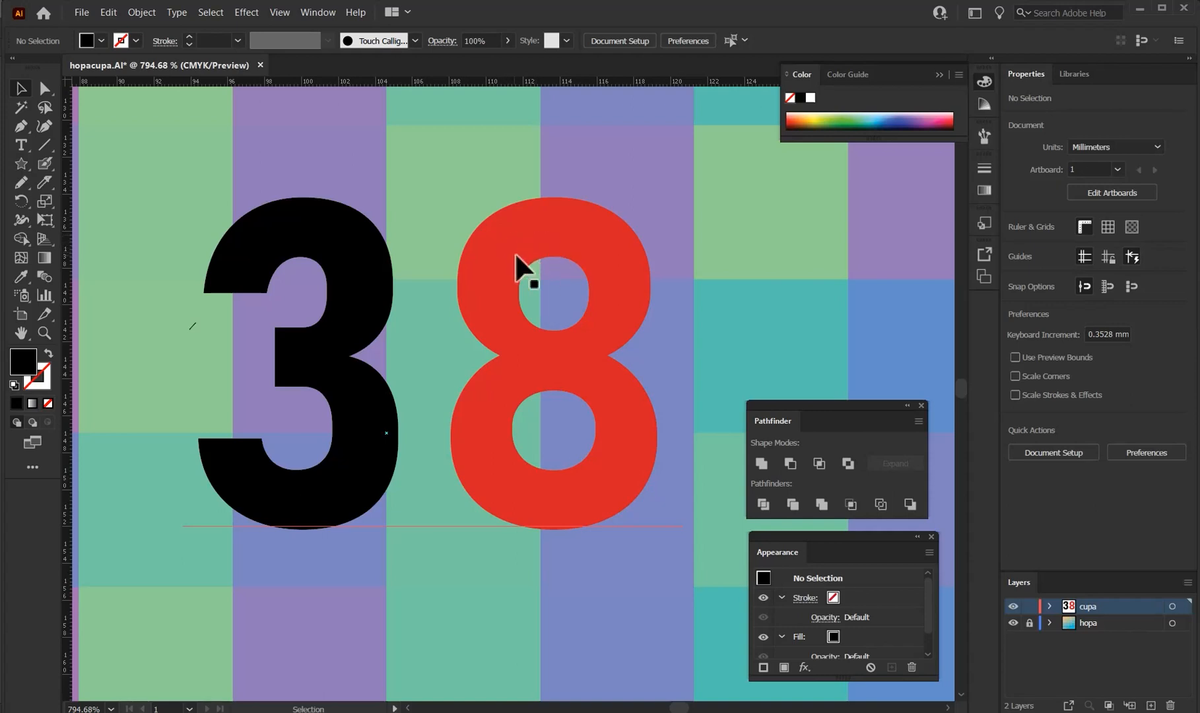
# Step: Move the 38 text slightly to about X 108.09 mm, Y 144.22 mm, and highlight its 3 as editable text
pyautogui.moveTo(509, 267)
pyautogui.mouseDown()
pyautogui.moveTo(512, 221)
pyautogui.moveTo(503, 253)
pyautogui.mouseUp()
pyautogui.doubleClick(525, 319)
pyautogui.moveTo(482, 332); pyautogui.dragTo(631, 340)
pyautogui.click(493, 342)
pyautogui.moveTo(432, 325); pyautogui.dragTo(260, 319)
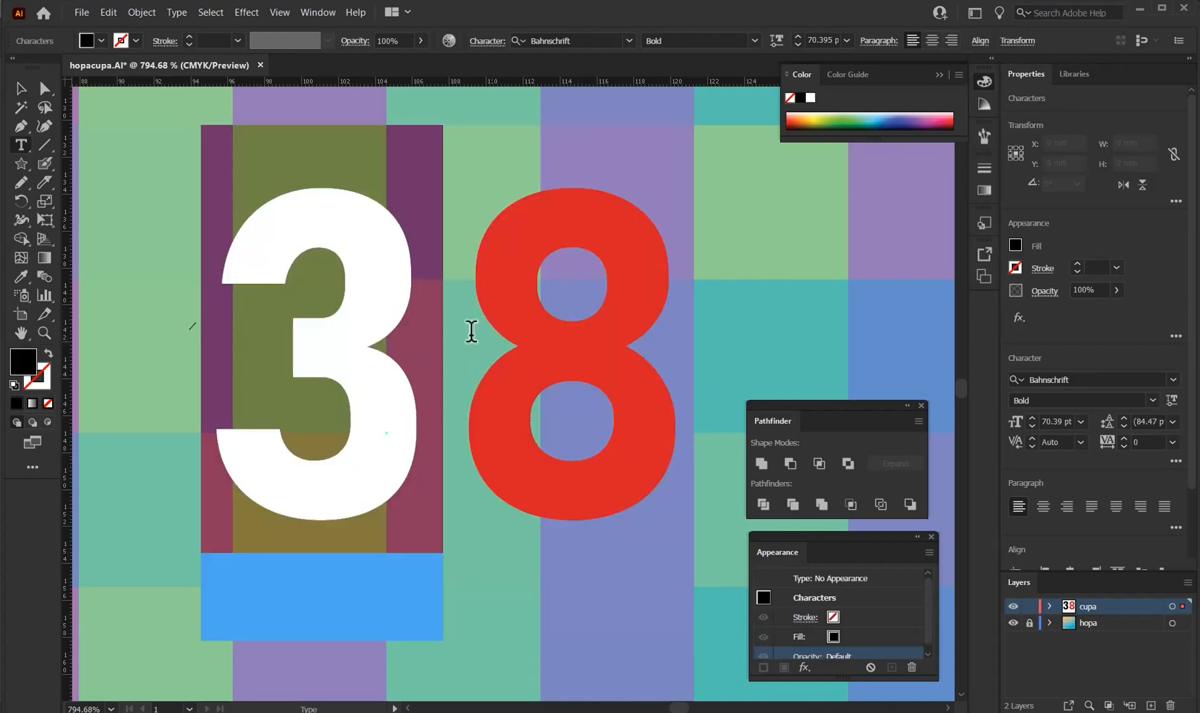
pyautogui.click(490, 339)
pyautogui.click(20, 88)
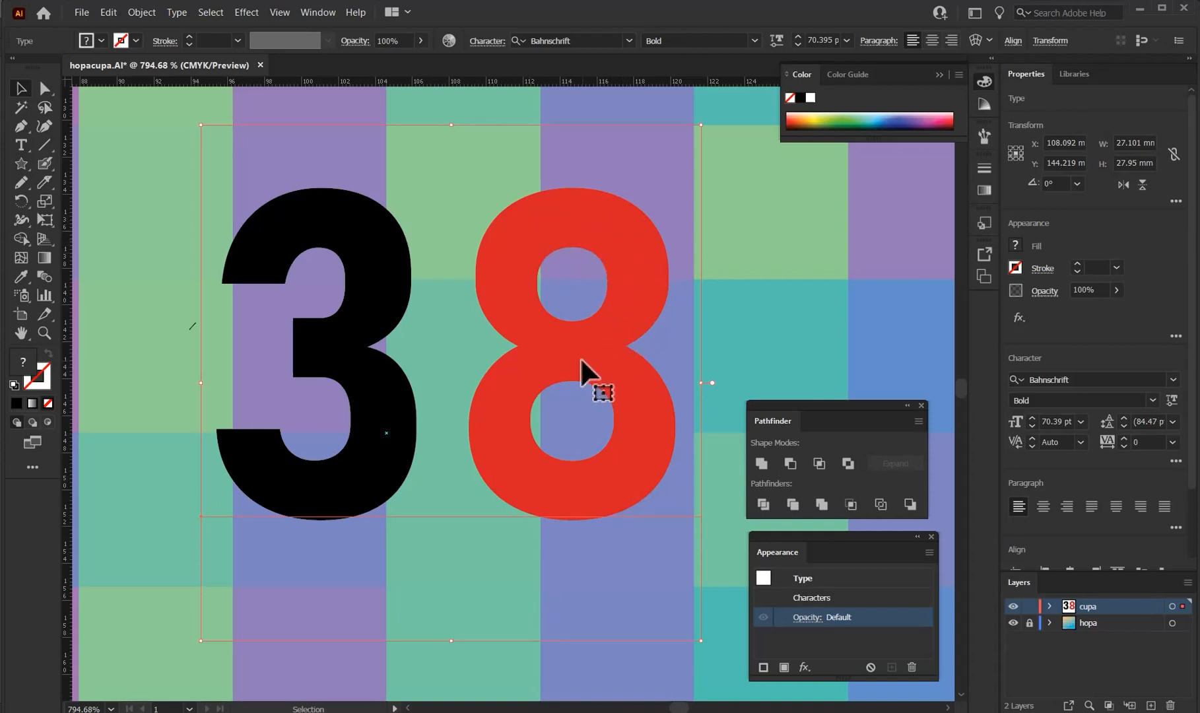
# Step: Replace the 8 in the text with "hg" to test editability, and undo it
pyautogui.doubleClick(393, 413)
pyautogui.write('hg')
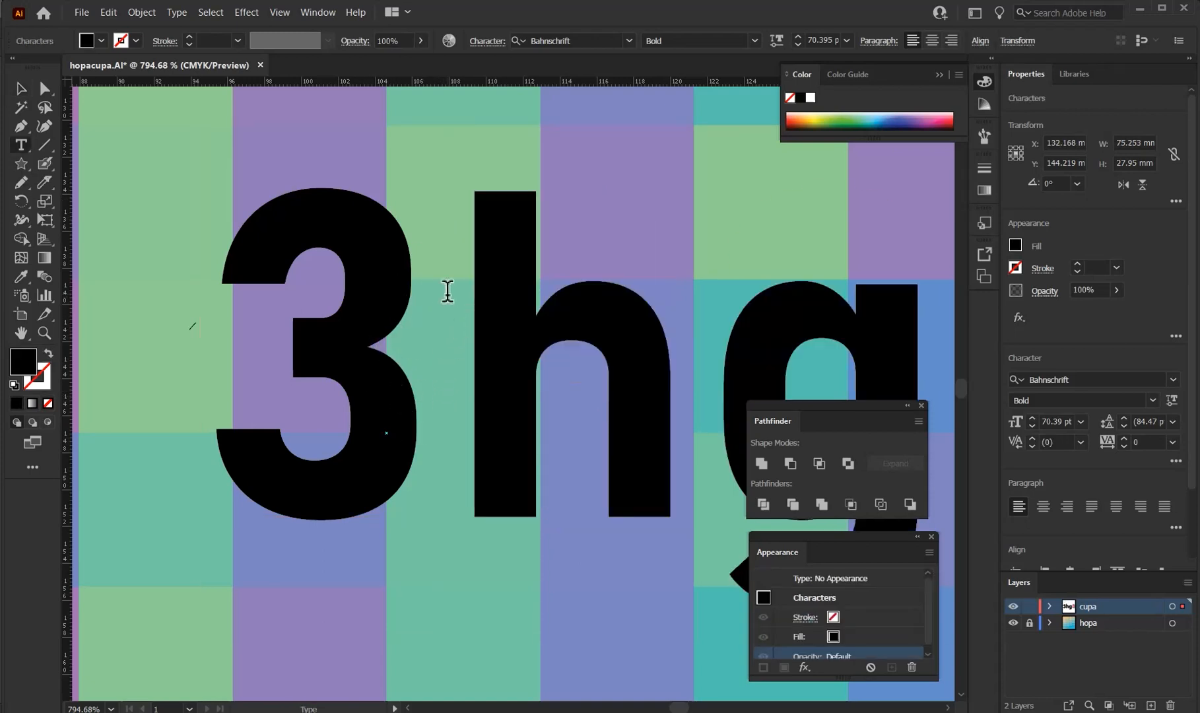
pyautogui.hotkey('ctrl', 'z')
pyautogui.press('Escape')
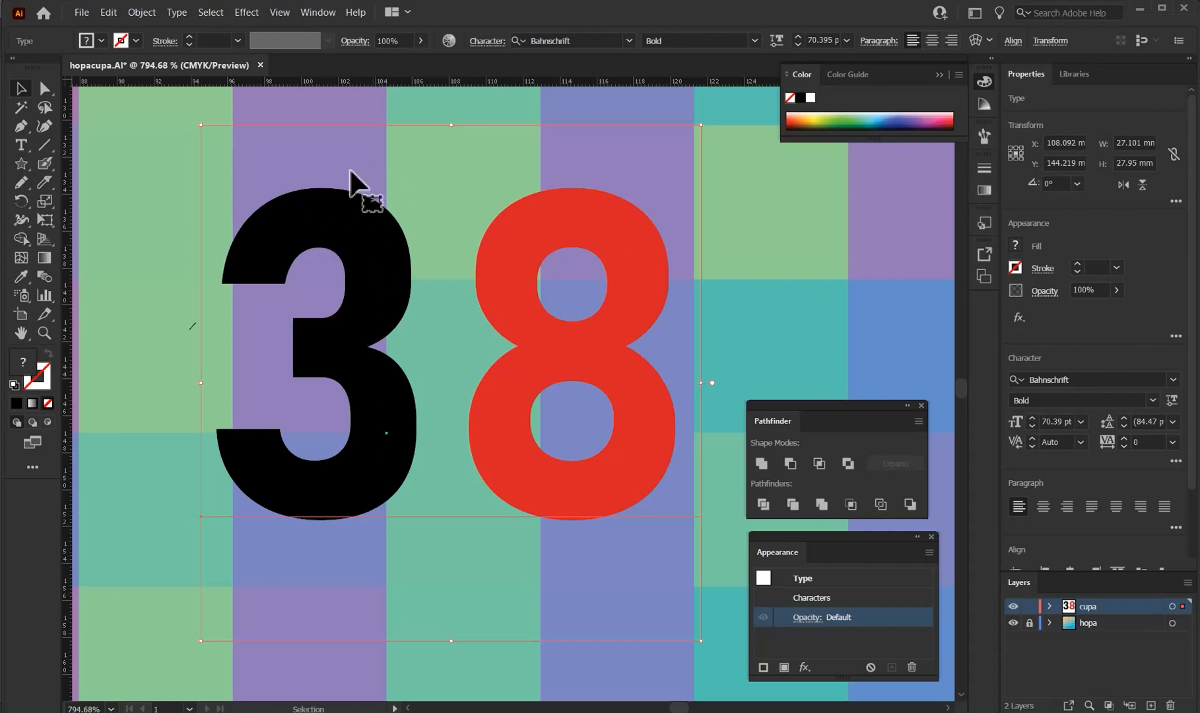
# Step: Convert the 38 text to outlines and ungroup the two numeral shapes
pyautogui.click(179, 13)
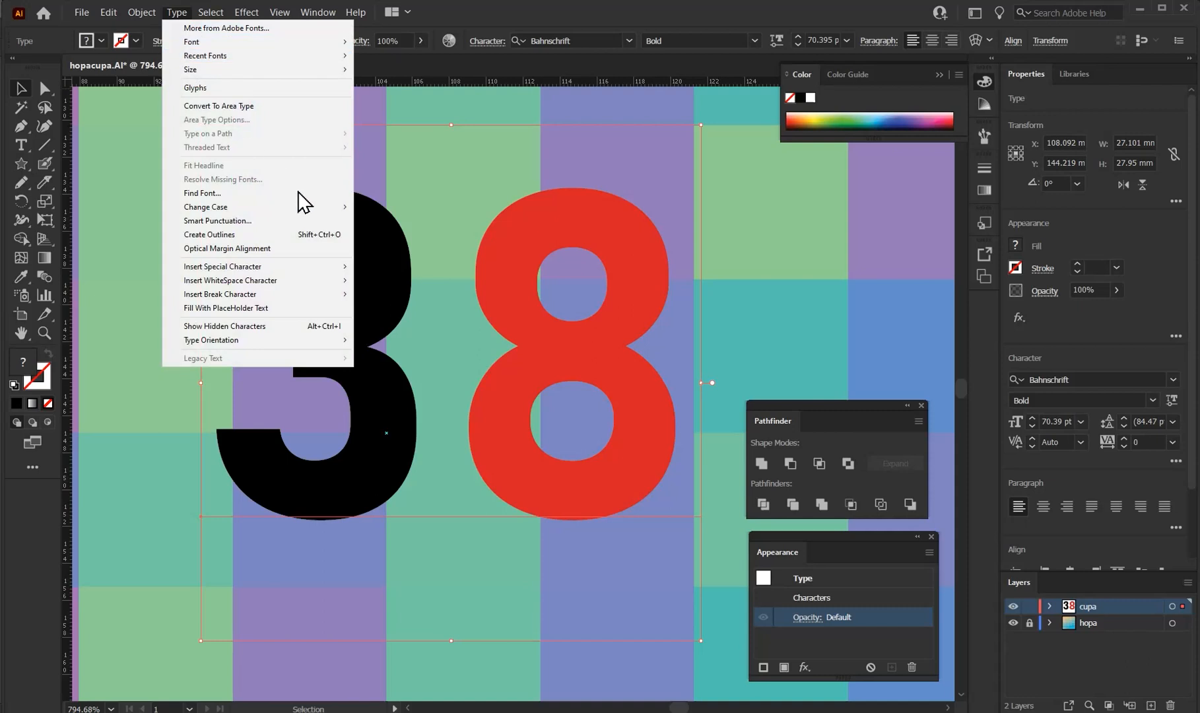
pyautogui.click(245, 235)
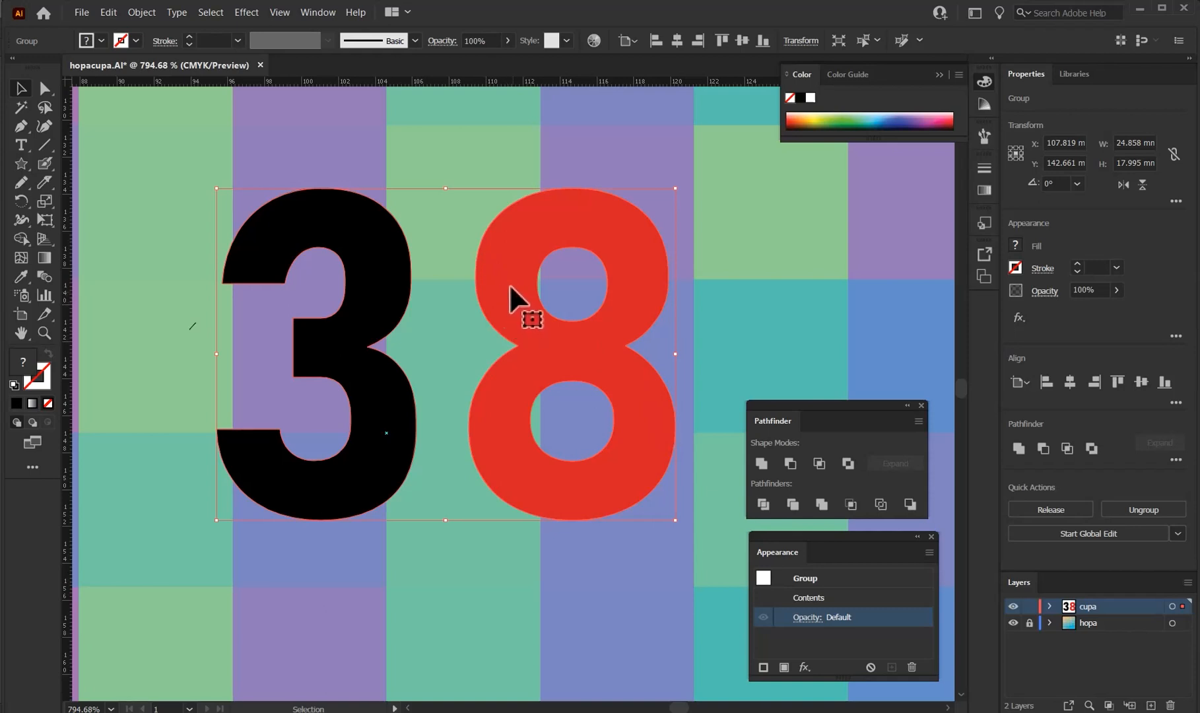
pyautogui.click(374, 193)
pyautogui.click(355, 206)
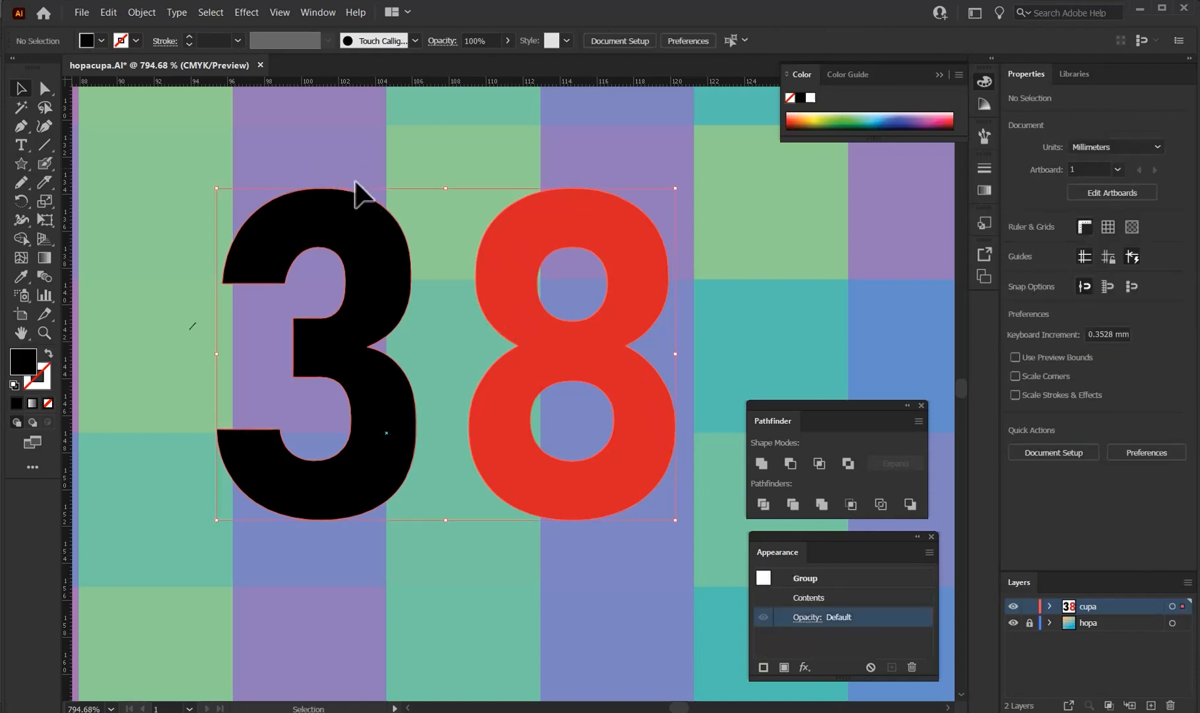
pyautogui.rightClick(389, 248)
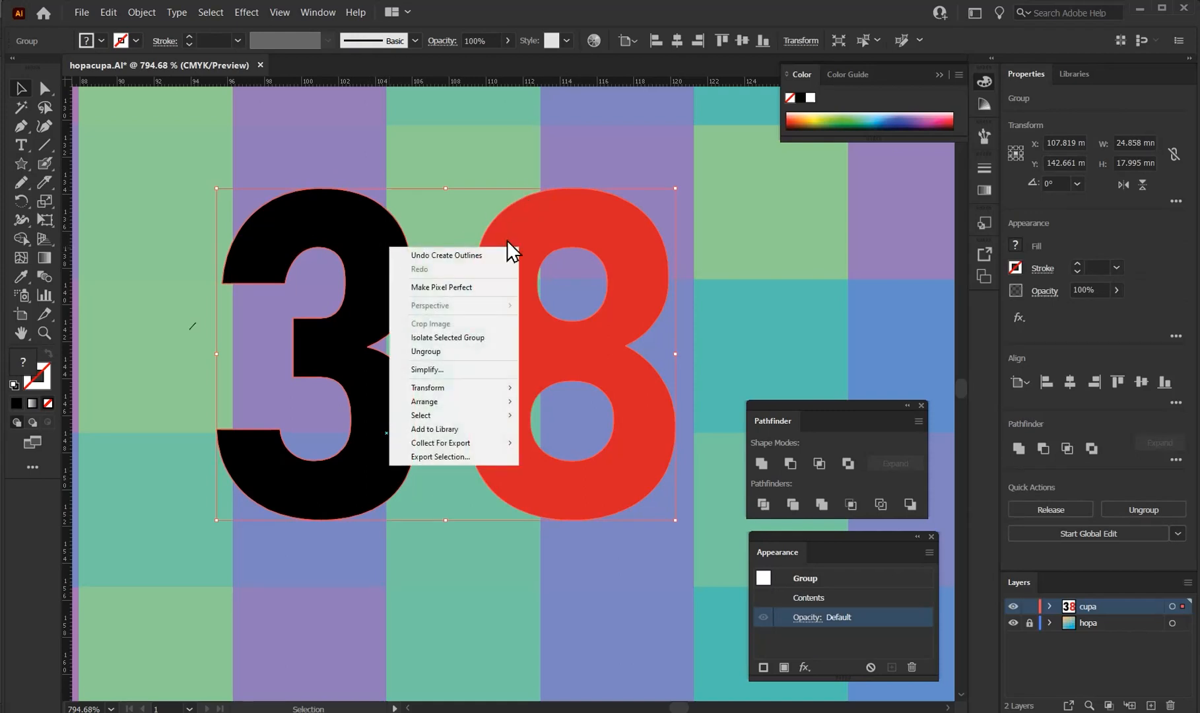
pyautogui.click(450, 352)
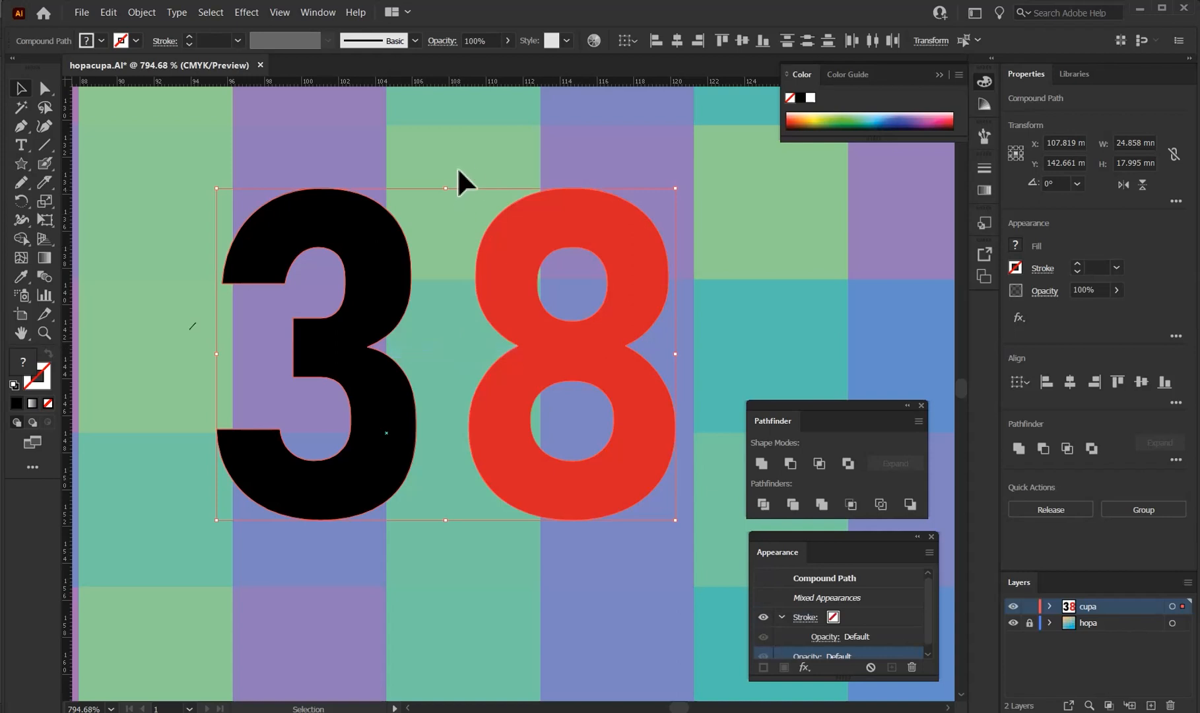
# Step: Move the 3 and the 8 separately so the red 8 overlaps the black 3's right edge
pyautogui.click(502, 211)
pyautogui.moveTo(524, 237)
pyautogui.mouseDown()
pyautogui.moveTo(509, 271)
pyautogui.moveTo(492, 268)
pyautogui.moveTo(514, 257)
pyautogui.mouseUp()
pyautogui.moveTo(387, 247); pyautogui.dragTo(430, 234)
pyautogui.moveTo(570, 255); pyautogui.dragTo(522, 238)
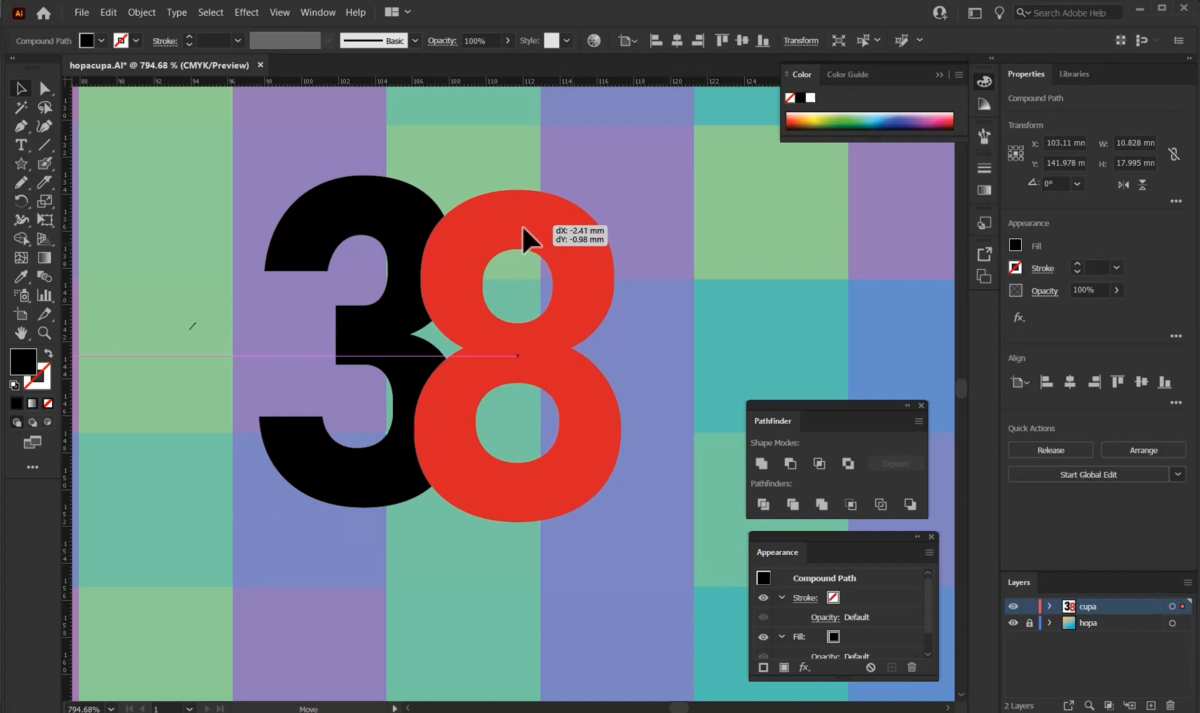
# Step: Enlarge both numerals together to about 29.03 × 28.35 mm and reposition them near X 108.11 mm, Y 143.54 mm
pyautogui.keyDown('shift'); pyautogui.click(396, 228); pyautogui.keyUp('shift')
pyautogui.moveTo(616, 524); pyautogui.dragTo(763, 618)
pyautogui.moveTo(476, 257); pyautogui.dragTo(500, 272)
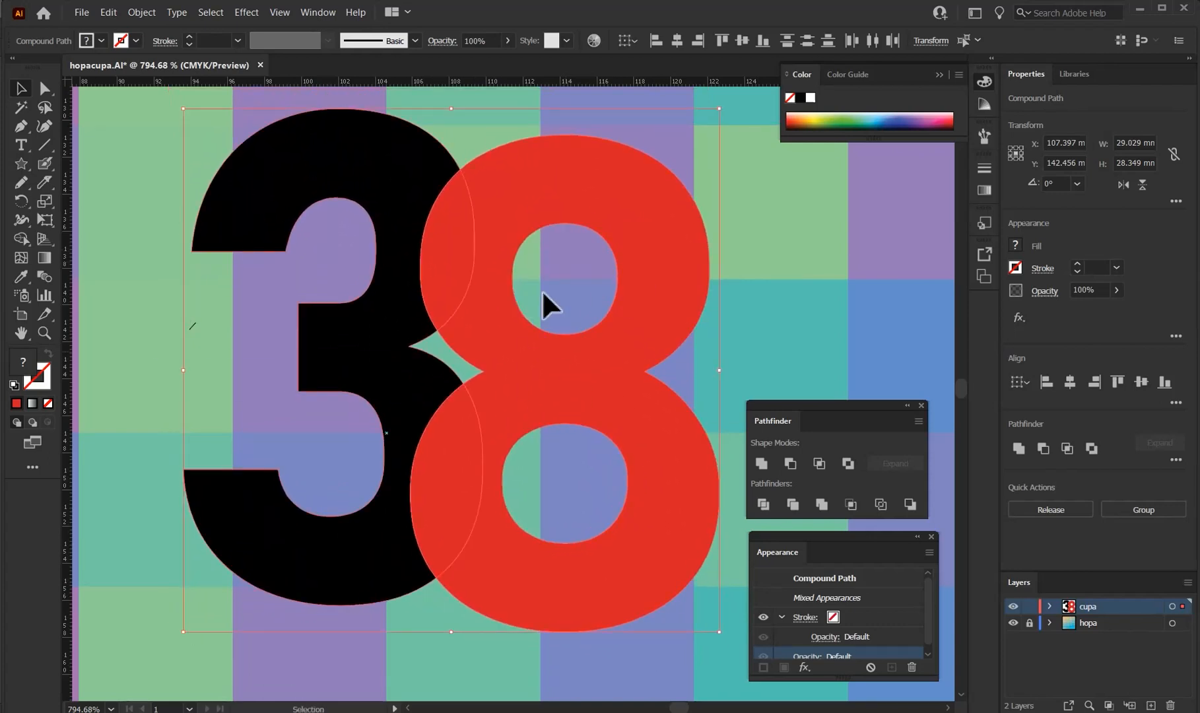
# Step: Place the Pathfinder panel beside the upper part of the 8 and select both numerals
pyautogui.click(750, 199)
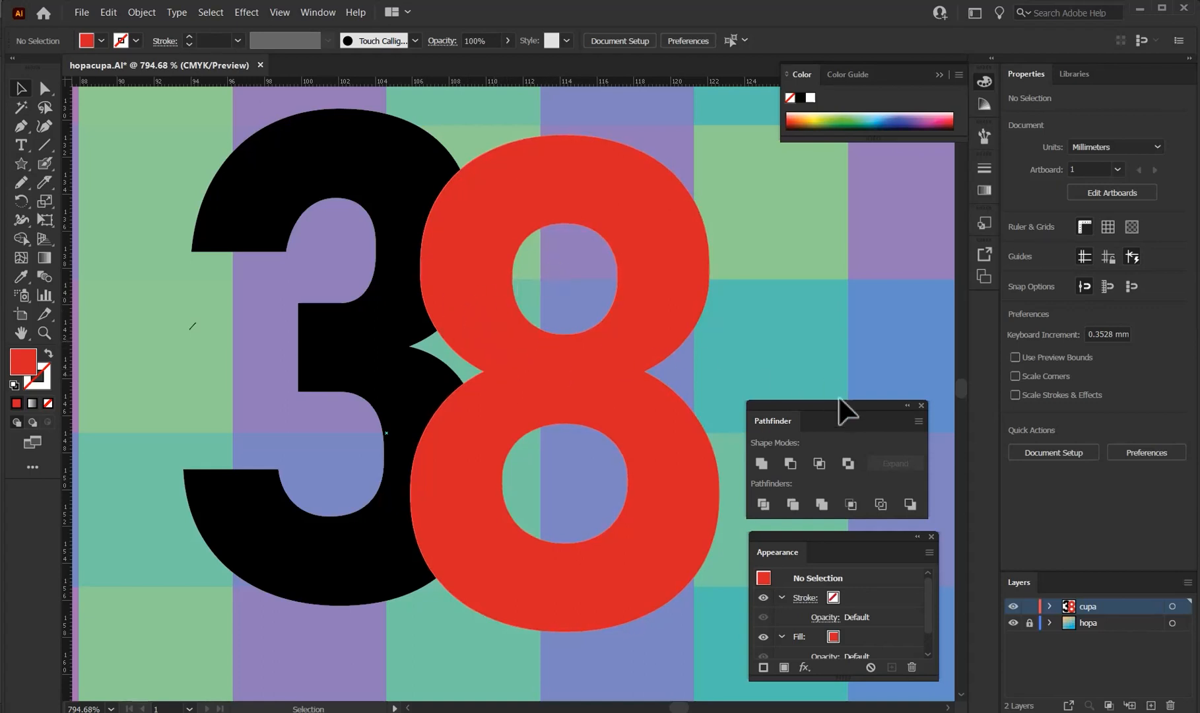
pyautogui.moveTo(825, 405); pyautogui.dragTo(806, 161)
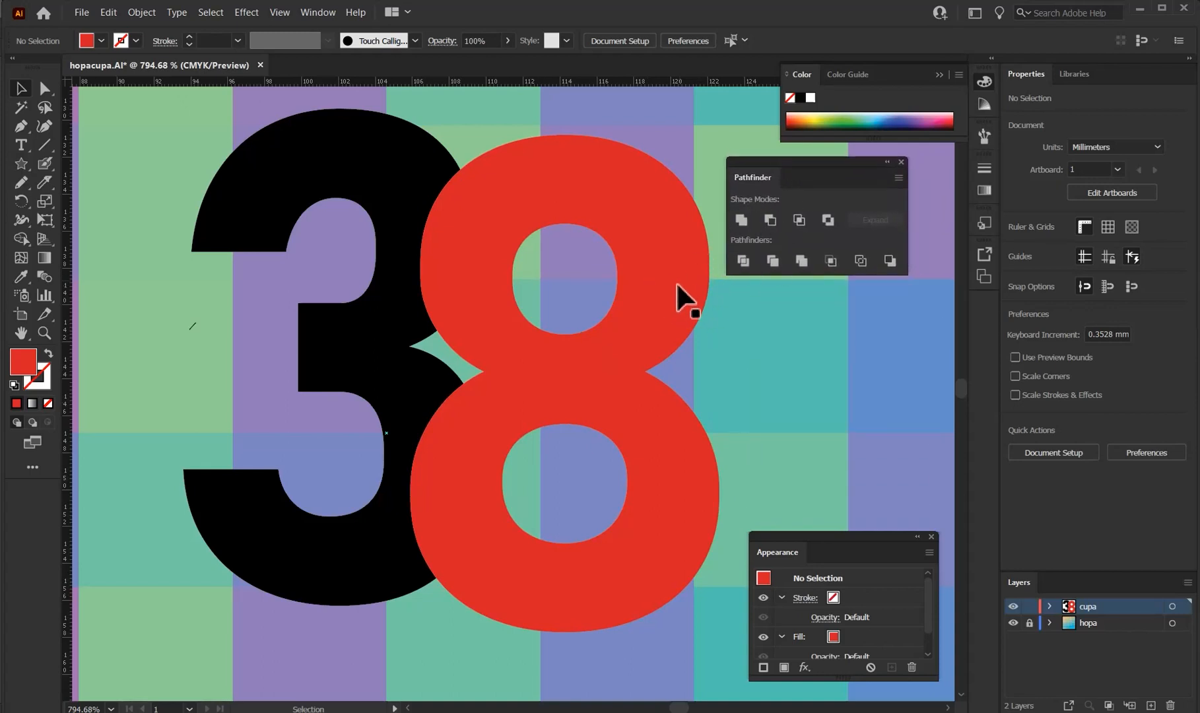
pyautogui.moveTo(516, 192); pyautogui.dragTo(531, 215)
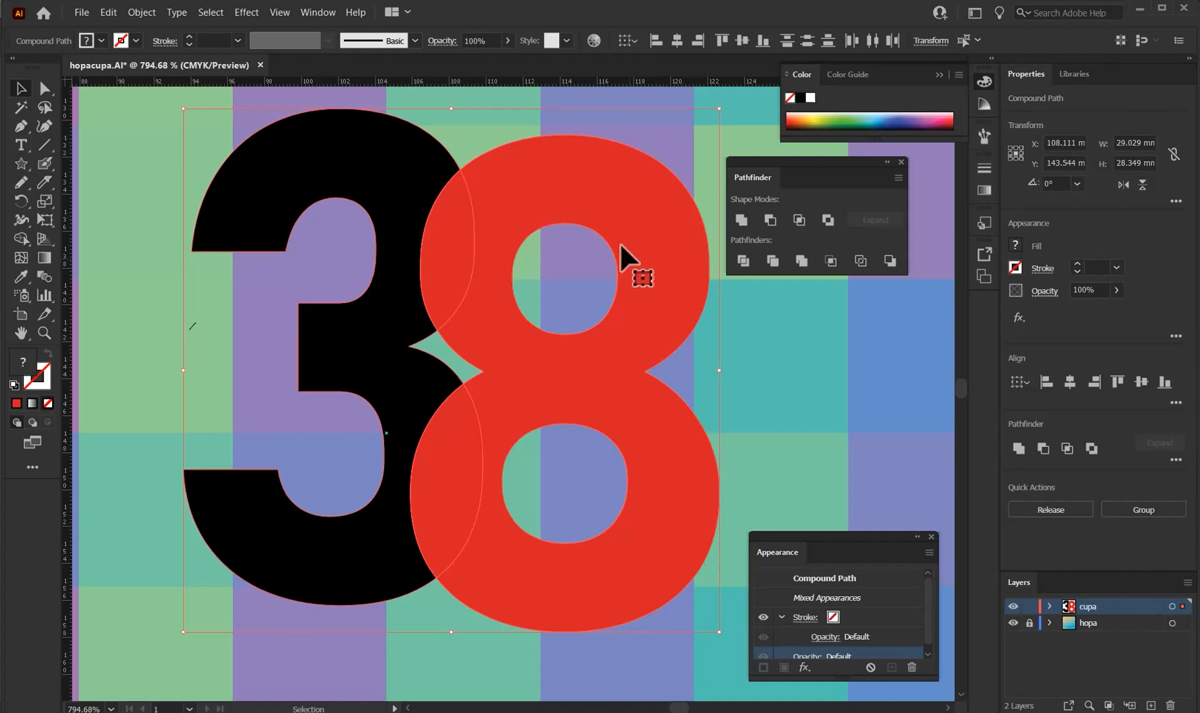
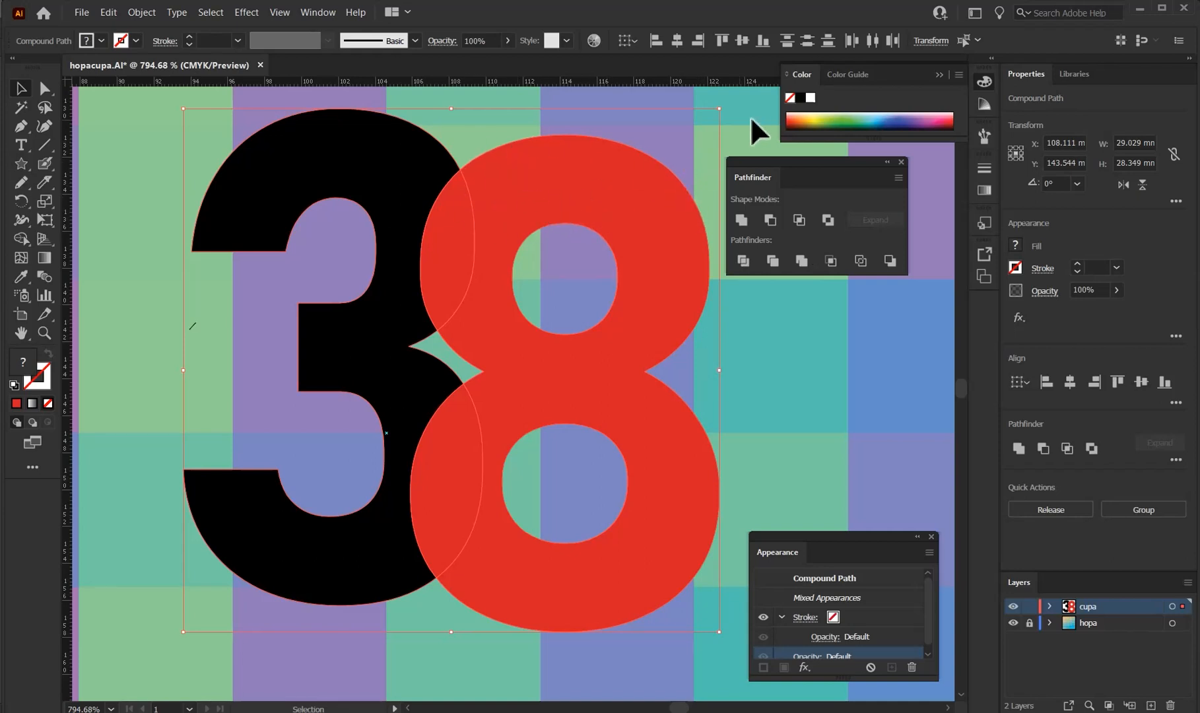
# Step: Merge the 3 and the 8 into one shape with Unite, and undo it
pyautogui.click(741, 219)
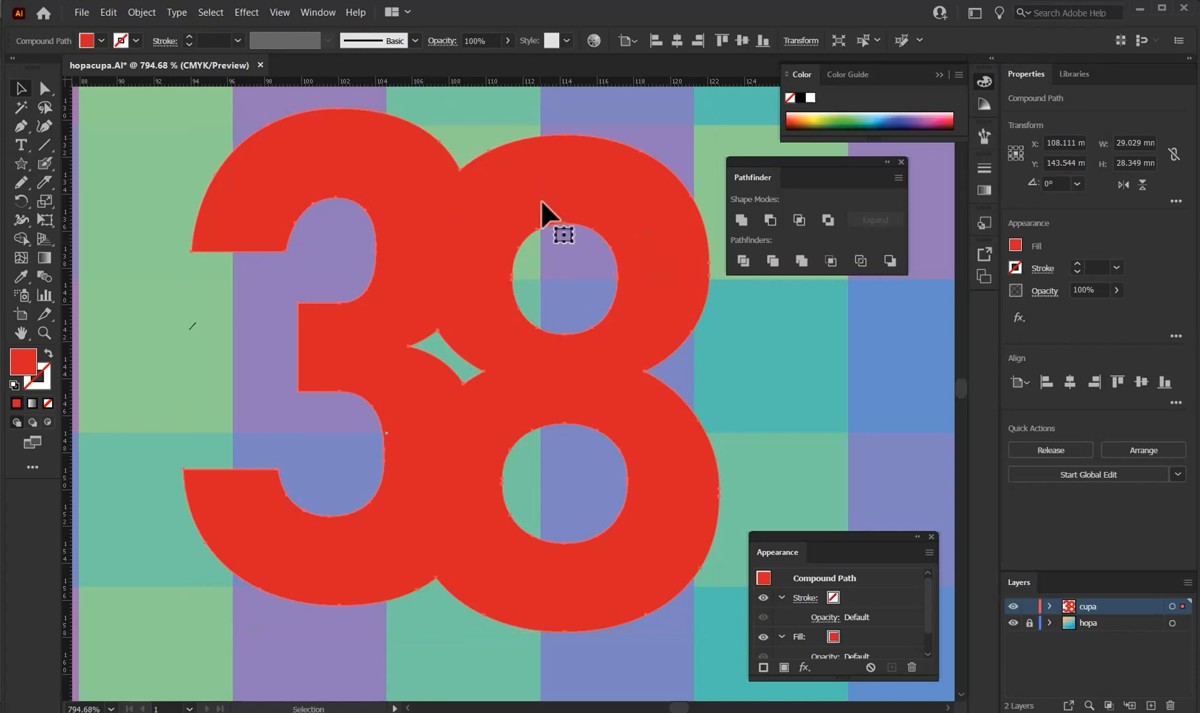
pyautogui.moveTo(507, 334); pyautogui.dragTo(501, 334)
pyautogui.hotkey('ctrl', 'z')
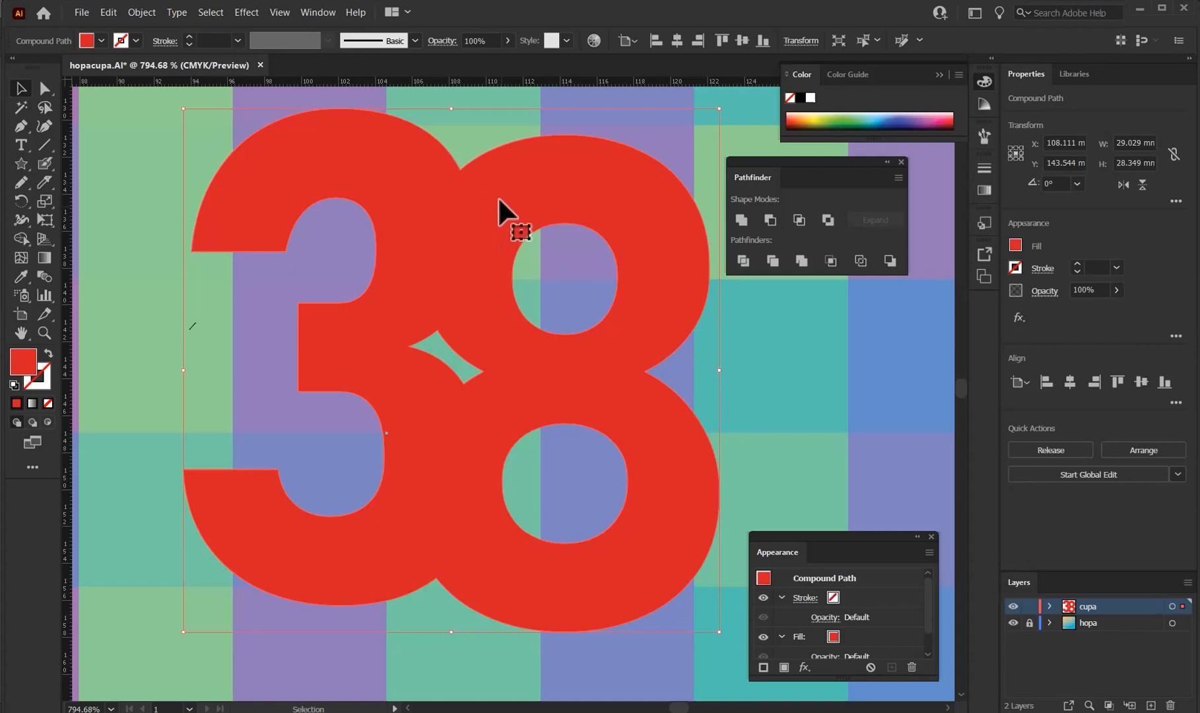
pyautogui.hotkey('ctrl', 'alt', 'shift', '8')
pyautogui.press('a')
# Step: Shift the overlapping numerals slightly left and down, and select both the 8 and the 3
pyautogui.moveTo(530, 213); pyautogui.dragTo(490, 204)
pyautogui.click(485, 147)
pyautogui.click(483, 205)
pyautogui.keyDown('shift'); pyautogui.click(375, 182); pyautogui.keyUp('shift')
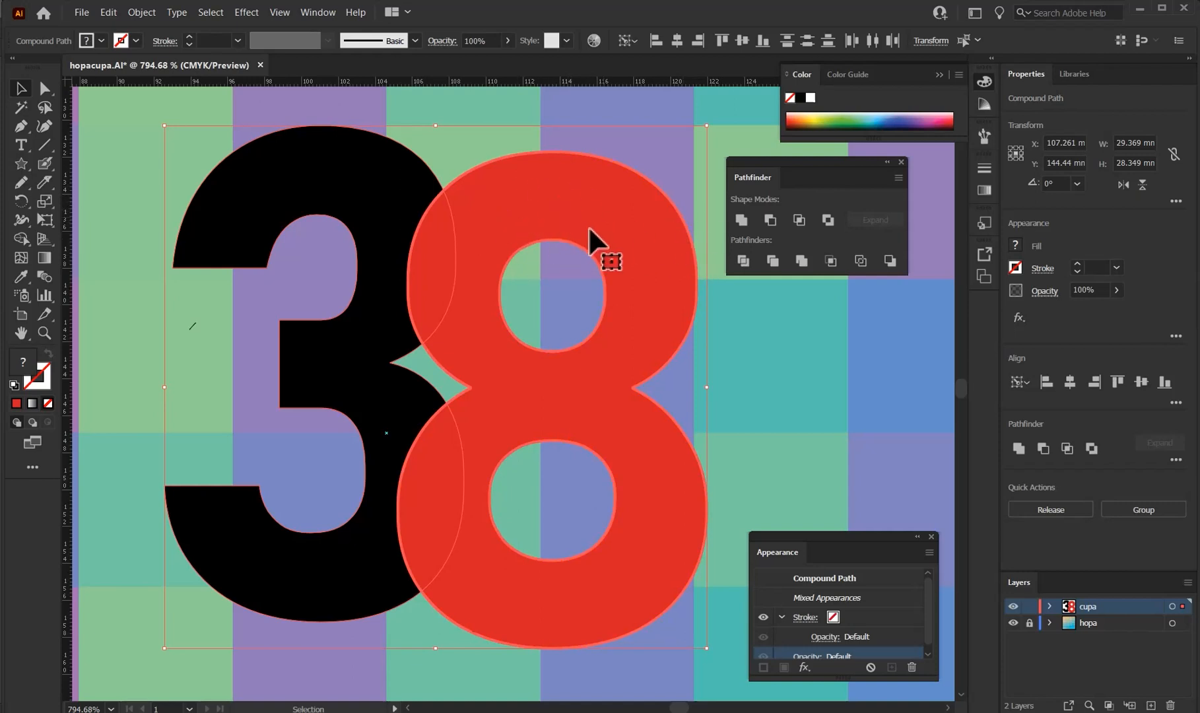
# Step: Cut the 8 out of the 3 with Minus Front and the 3 out of the 8 with Minus Back, undoing each
pyautogui.click(770, 220)
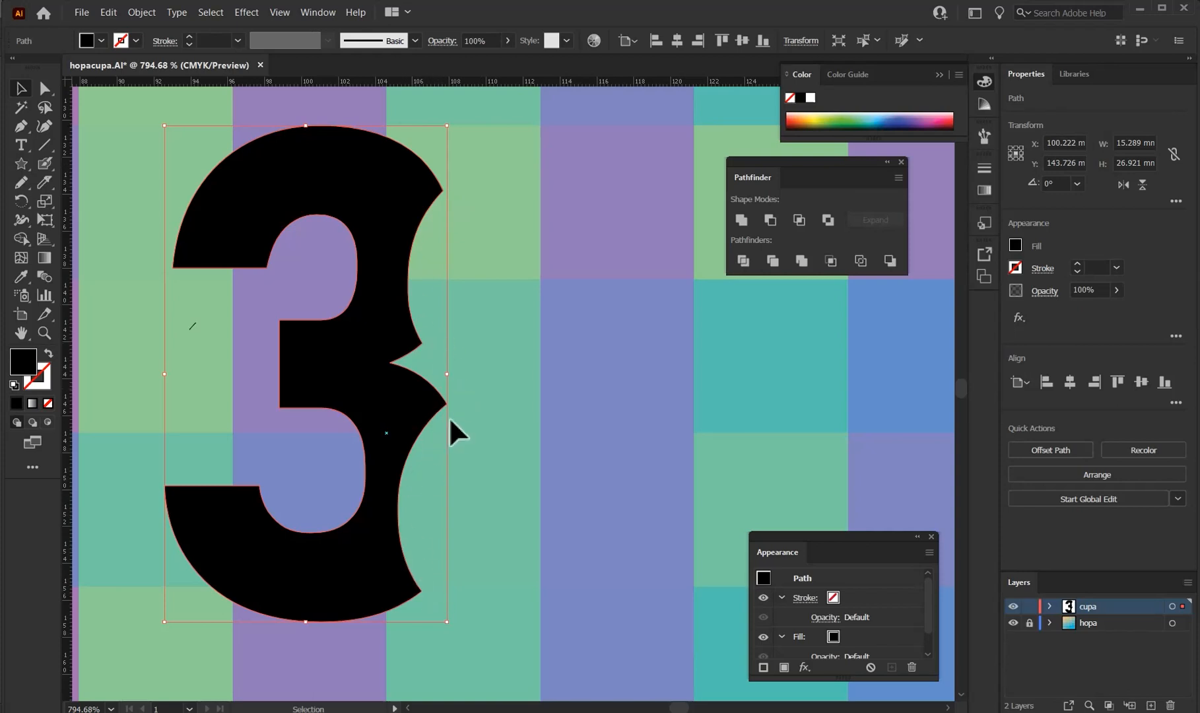
pyautogui.hotkey('ctrl', 'z')
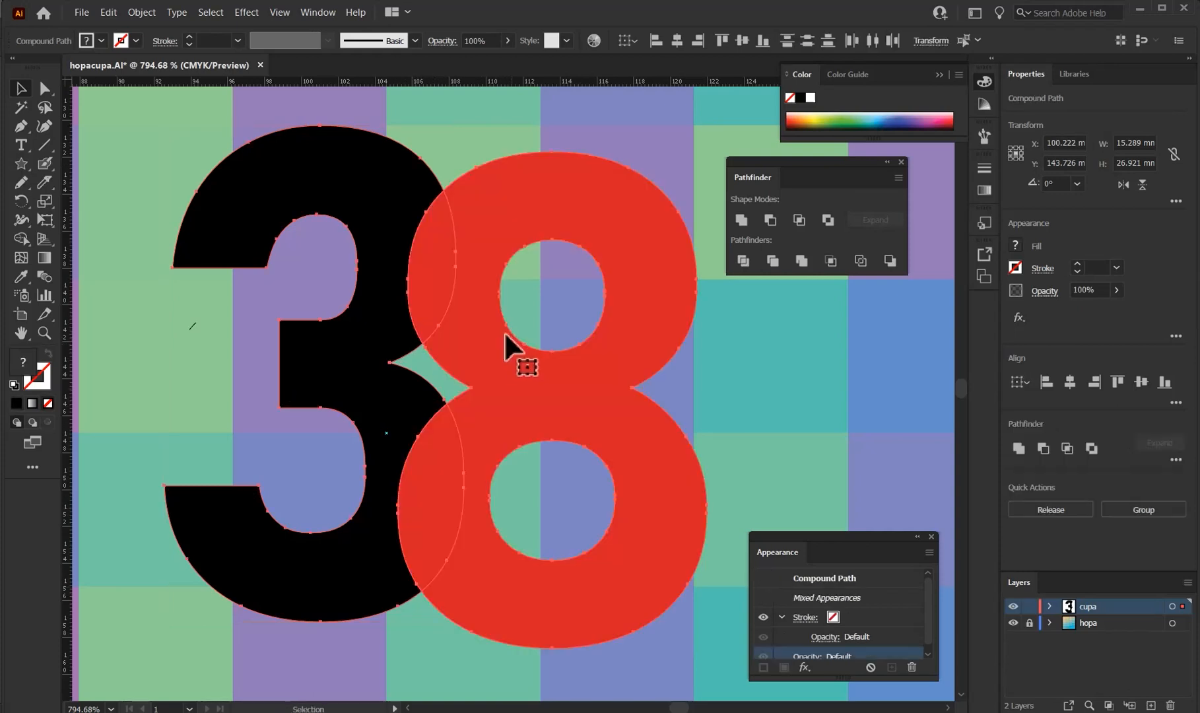
pyautogui.click(581, 225)
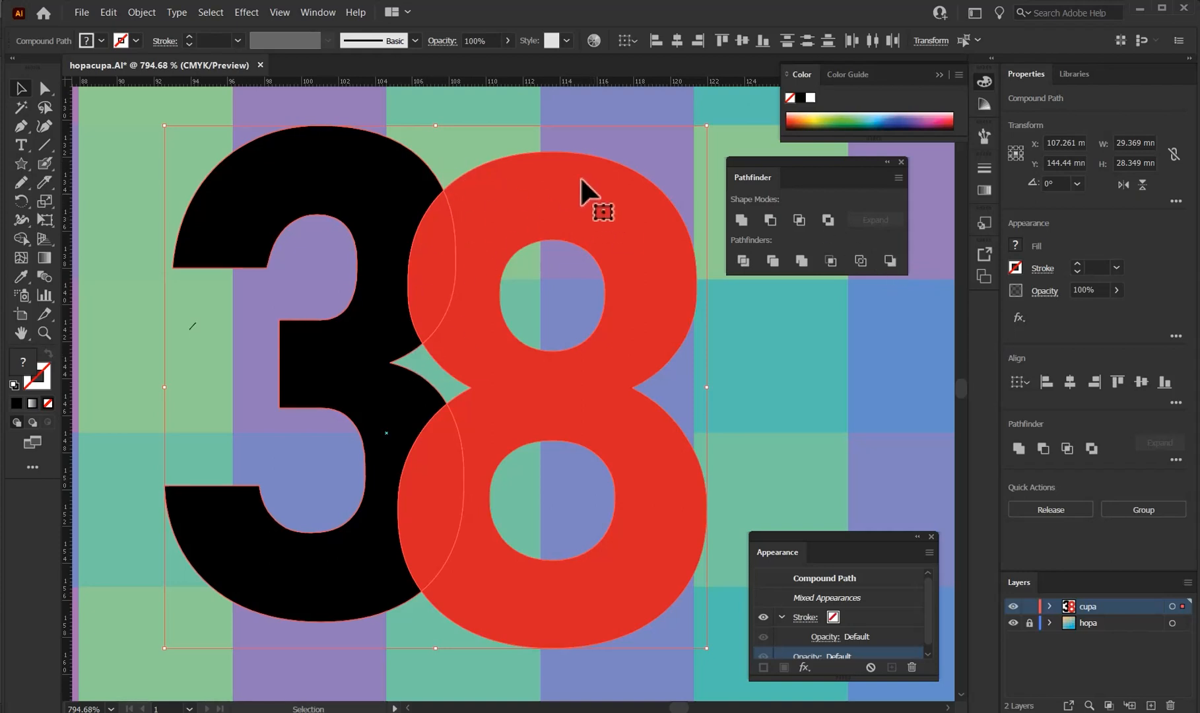
pyautogui.click(889, 260)
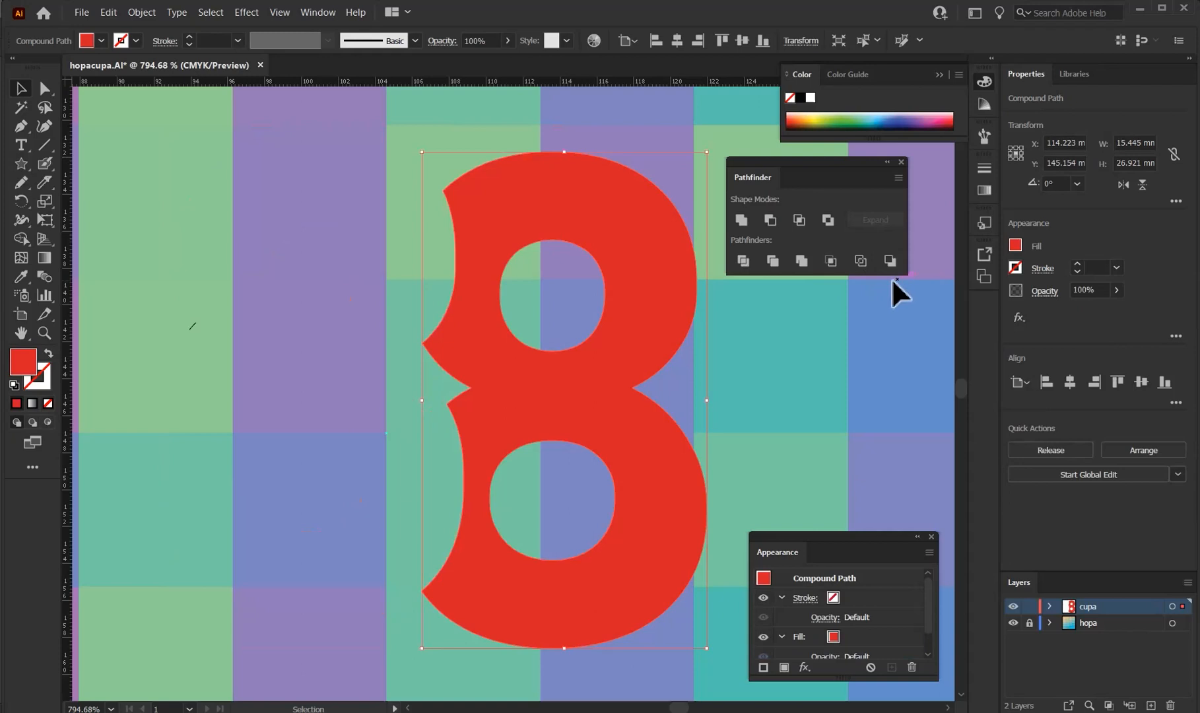
pyautogui.hotkey('ctrl', 'z')
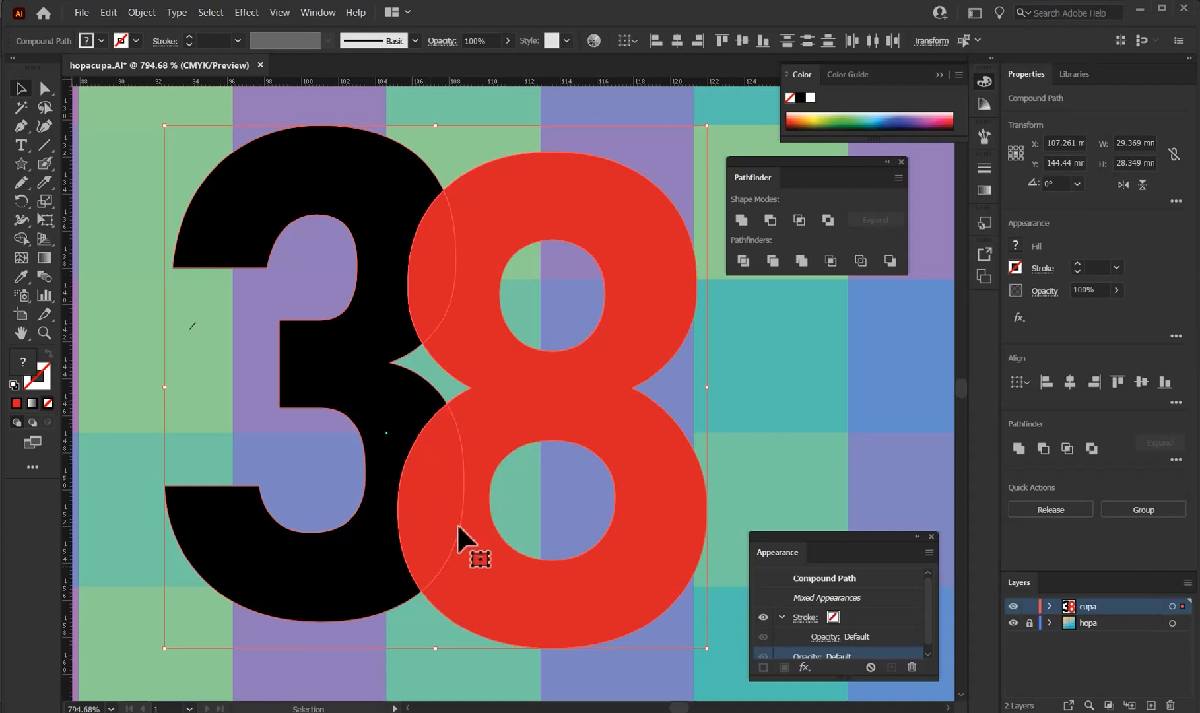
# Step: Reduce the two numerals to their overlapping areas with Intersect, and check how the pieces are selected
pyautogui.click(797, 220)
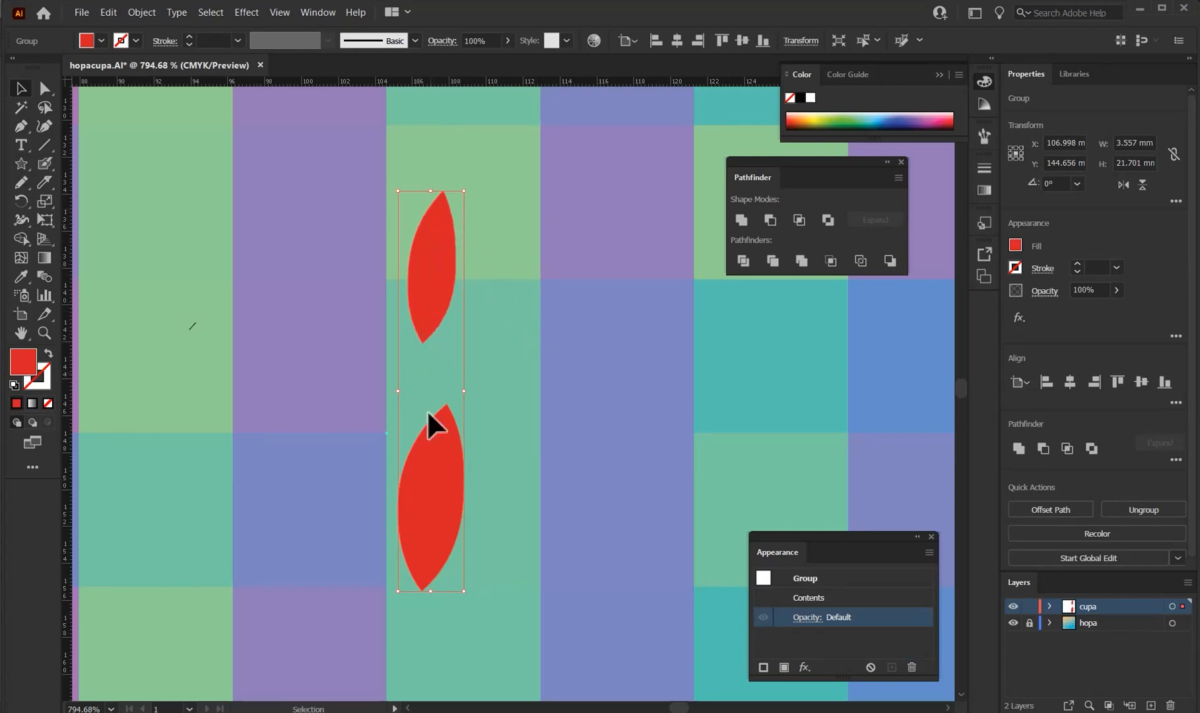
pyautogui.click(492, 363)
pyautogui.click(448, 285)
pyautogui.click(489, 301)
pyautogui.click(437, 266)
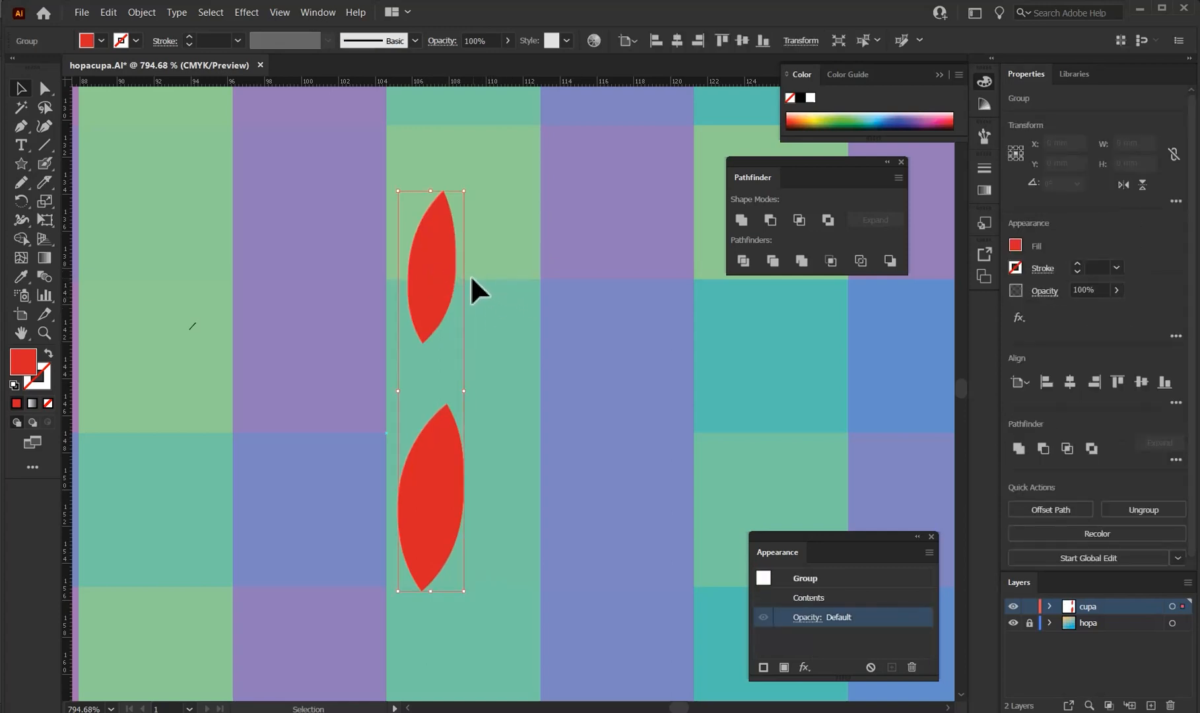
# Step: Ungroup the intersected pieces, move the upper one right, and undo everything back to the full overlapping numerals
pyautogui.rightClick(445, 252)
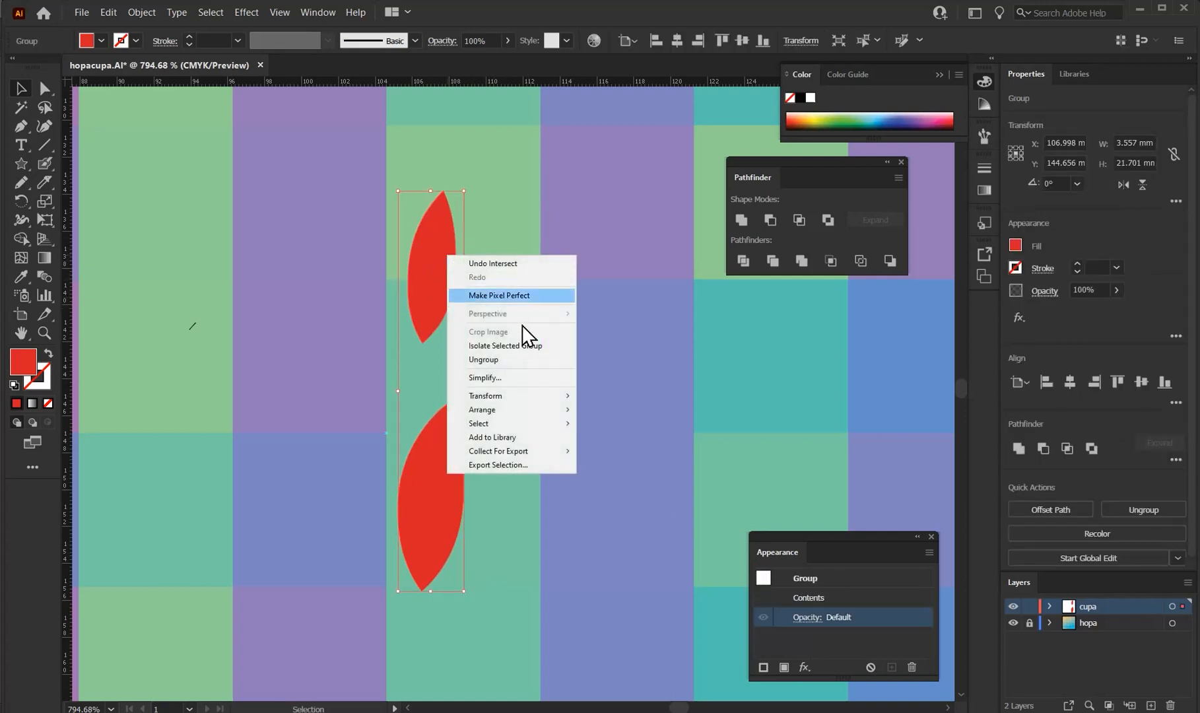
pyautogui.click(509, 367)
pyautogui.click(552, 360)
pyautogui.click(435, 271)
pyautogui.click(482, 293)
pyautogui.moveTo(433, 276); pyautogui.dragTo(482, 289)
pyautogui.hotkey('ctrl', 'z')
pyautogui.hotkey('ctrl', 'z')
pyautogui.hotkey('ctrl', 'z')
pyautogui.hotkey('ctrl', 'z')
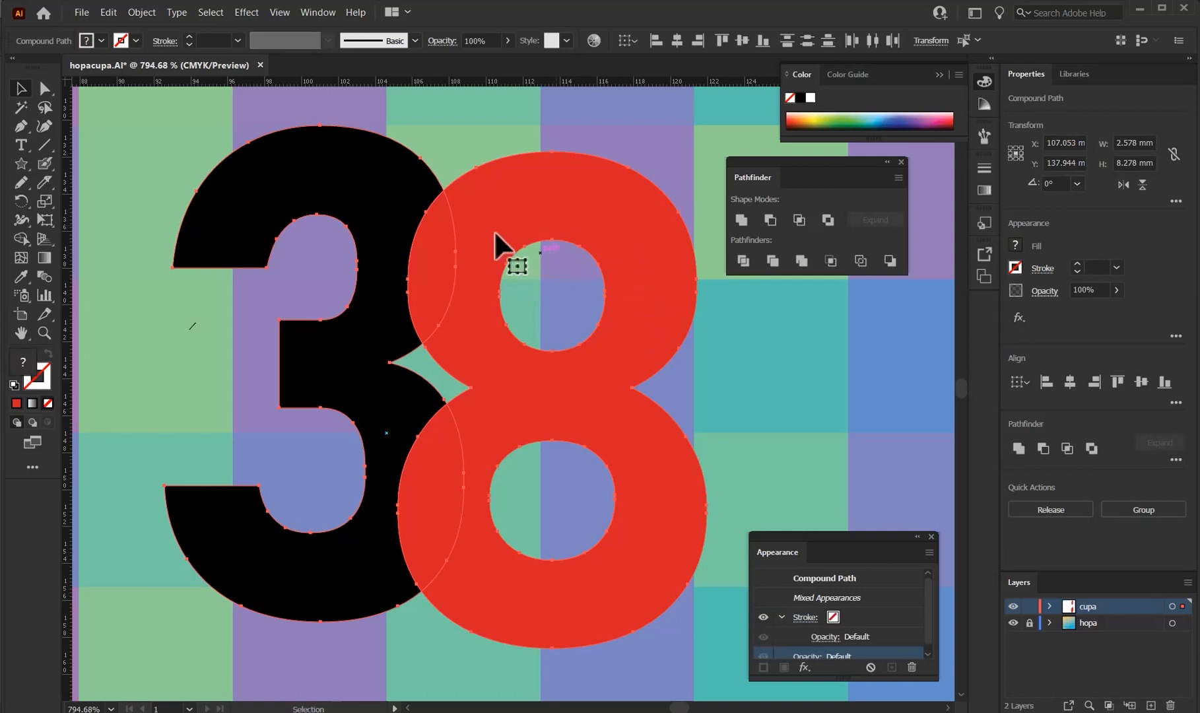
# Step: Shift the red 8 slightly right and up over the 3, and select both numerals
pyautogui.click(471, 150)
pyautogui.moveTo(497, 189)
pyautogui.mouseDown()
pyautogui.moveTo(503, 199)
pyautogui.moveTo(500, 184)
pyautogui.mouseUp()
pyautogui.keyDown('shift'); pyautogui.click(401, 194); pyautogui.keyUp('shift')
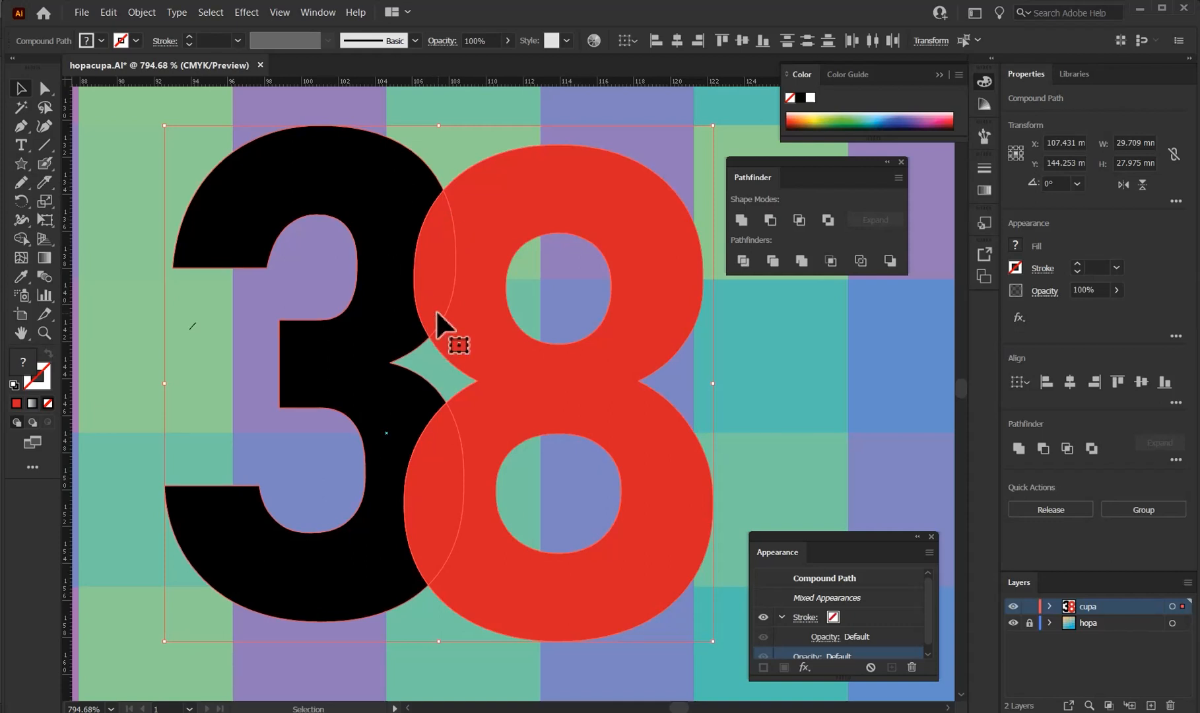
# Step: Knock out the overlap of the two numerals with Exclude, and move the resulting group slightly right and up
pyautogui.click(828, 222)
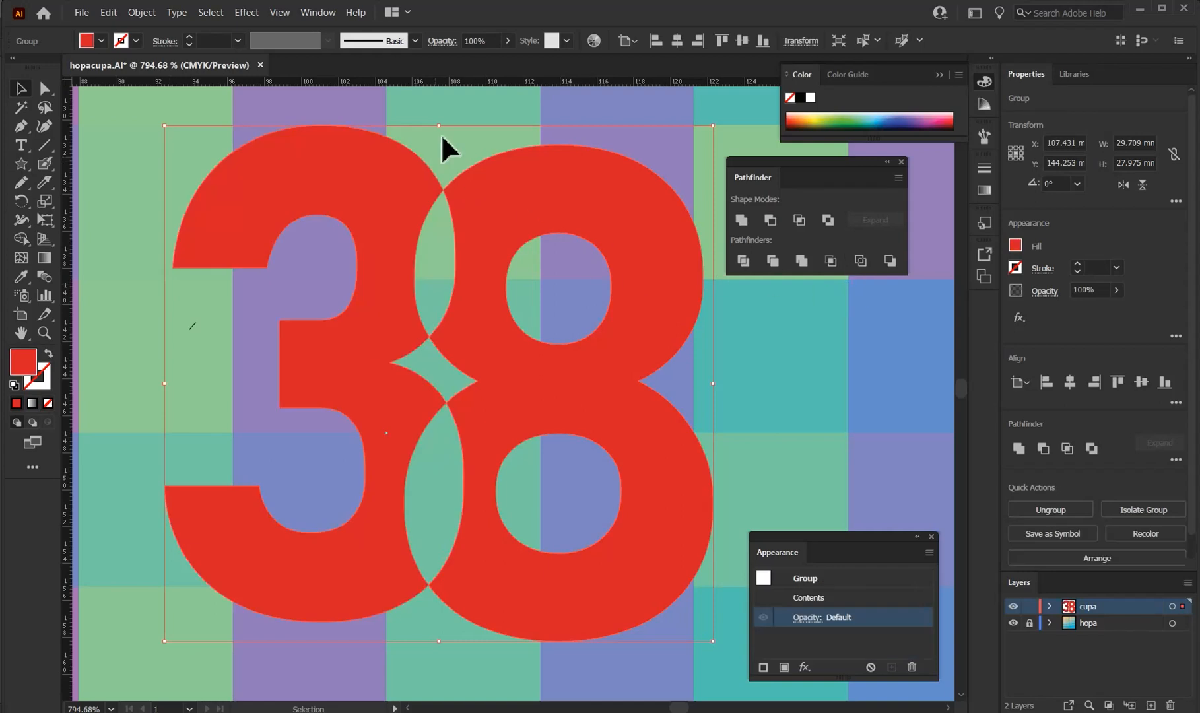
pyautogui.click(488, 141)
pyautogui.moveTo(466, 173); pyautogui.dragTo(441, 199)
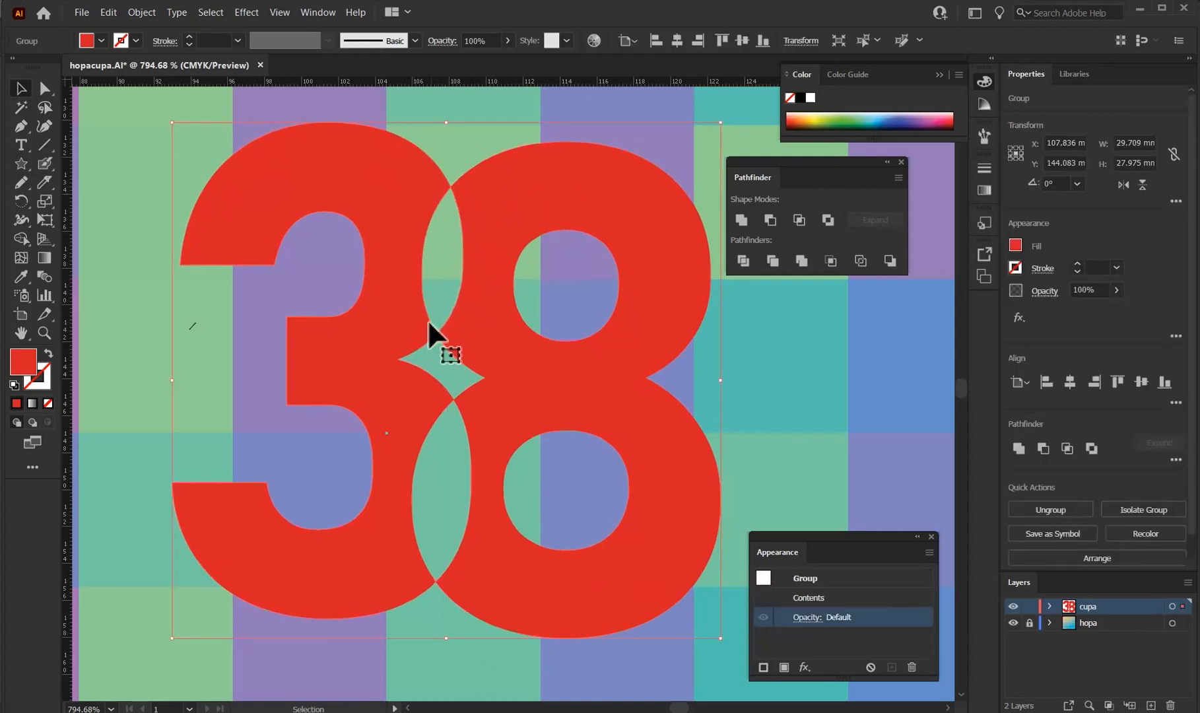
# Step: Ungroup the excluded numerals and move the two pieces separately to test their independence
pyautogui.click(514, 128)
pyautogui.rightClick(518, 198)
pyautogui.click(498, 231)
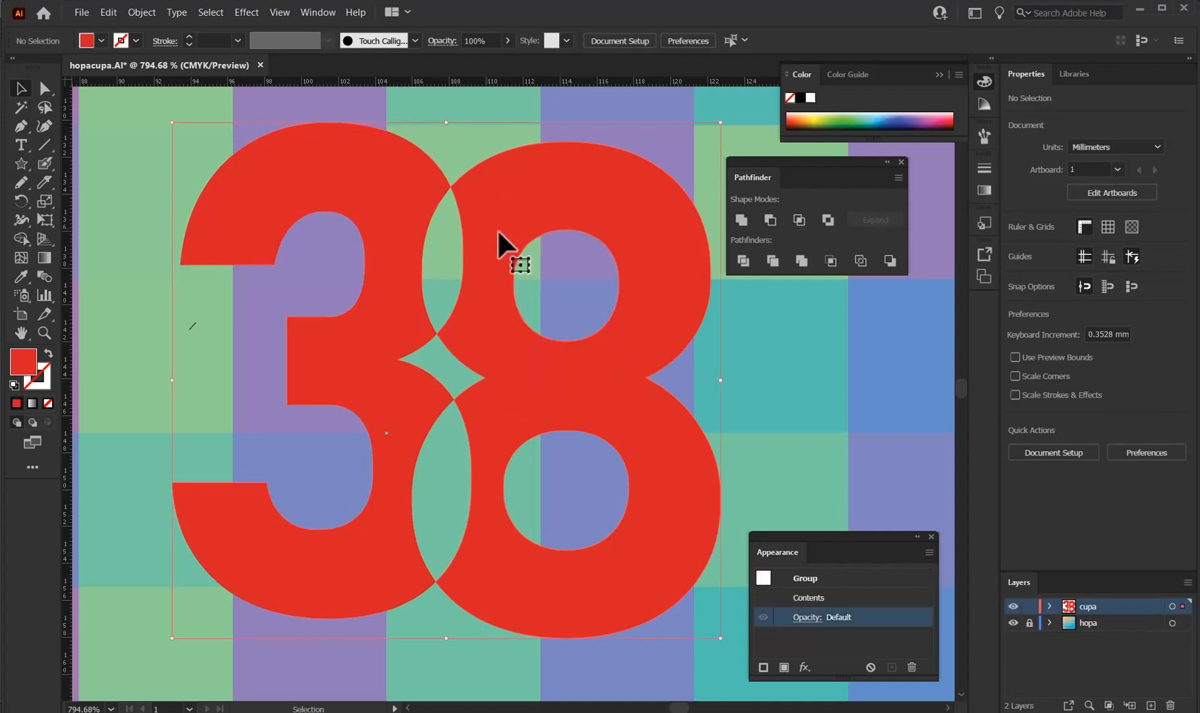
pyautogui.rightClick(509, 215)
pyautogui.click(543, 318)
pyautogui.click(507, 164)
pyautogui.moveTo(507, 184); pyautogui.dragTo(546, 192)
pyautogui.moveTo(415, 192); pyautogui.dragTo(440, 229)
pyautogui.moveTo(532, 216); pyautogui.dragTo(513, 231)
# Step: Undo the piece moves, the ungrouping, the group move and the Exclude operation
pyautogui.hotkey('ctrl', 'z')
pyautogui.hotkey('ctrl', 'z')
pyautogui.hotkey('ctrl', 'shift', 'z')
pyautogui.hotkey('ctrl', 'z')
pyautogui.hotkey('ctrl', 'z')
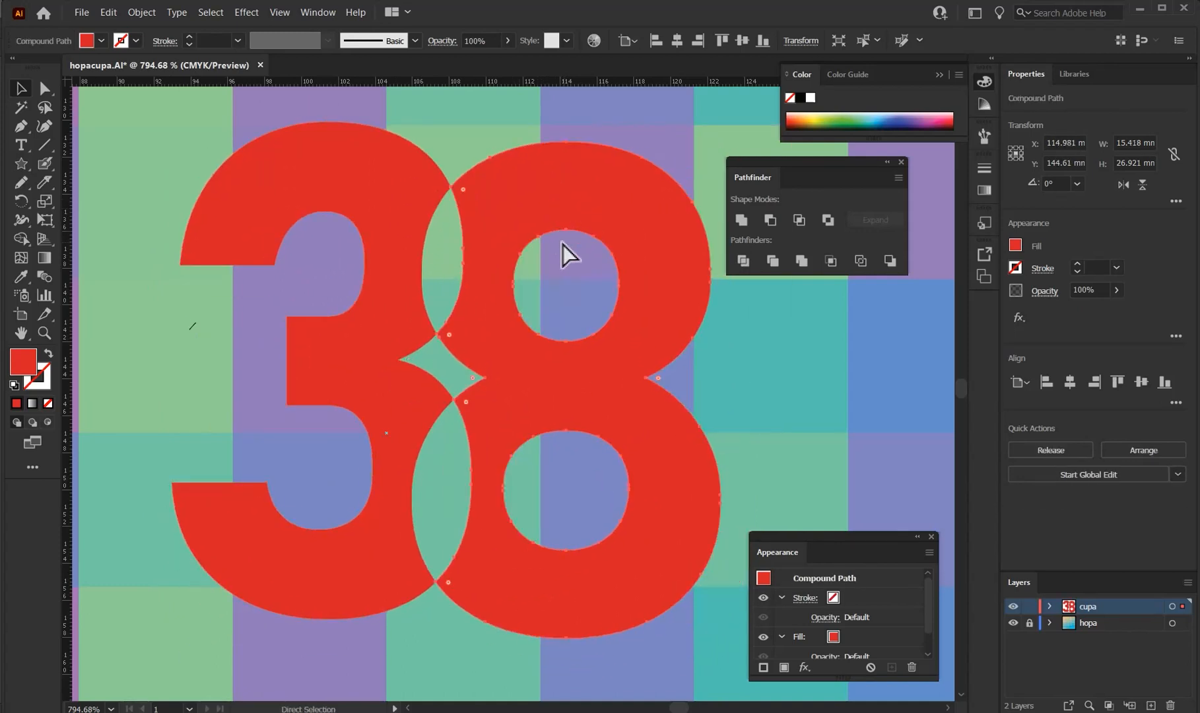
pyautogui.hotkey('ctrl', 'z')
pyautogui.hotkey('ctrl', 'z')
pyautogui.hotkey('ctrl', 'z')
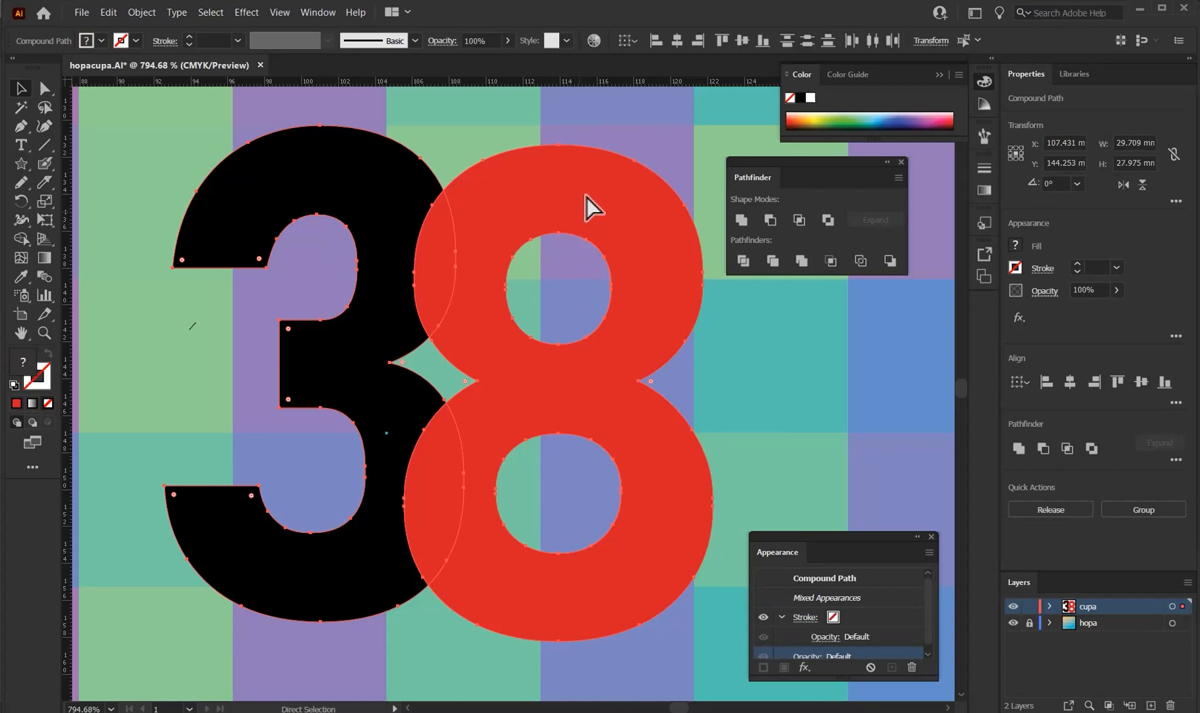
# Step: Move the red 8 about 0.24 mm down and select both overlapping numerals
pyautogui.click(465, 124)
pyautogui.moveTo(489, 187); pyautogui.dragTo(488, 191)
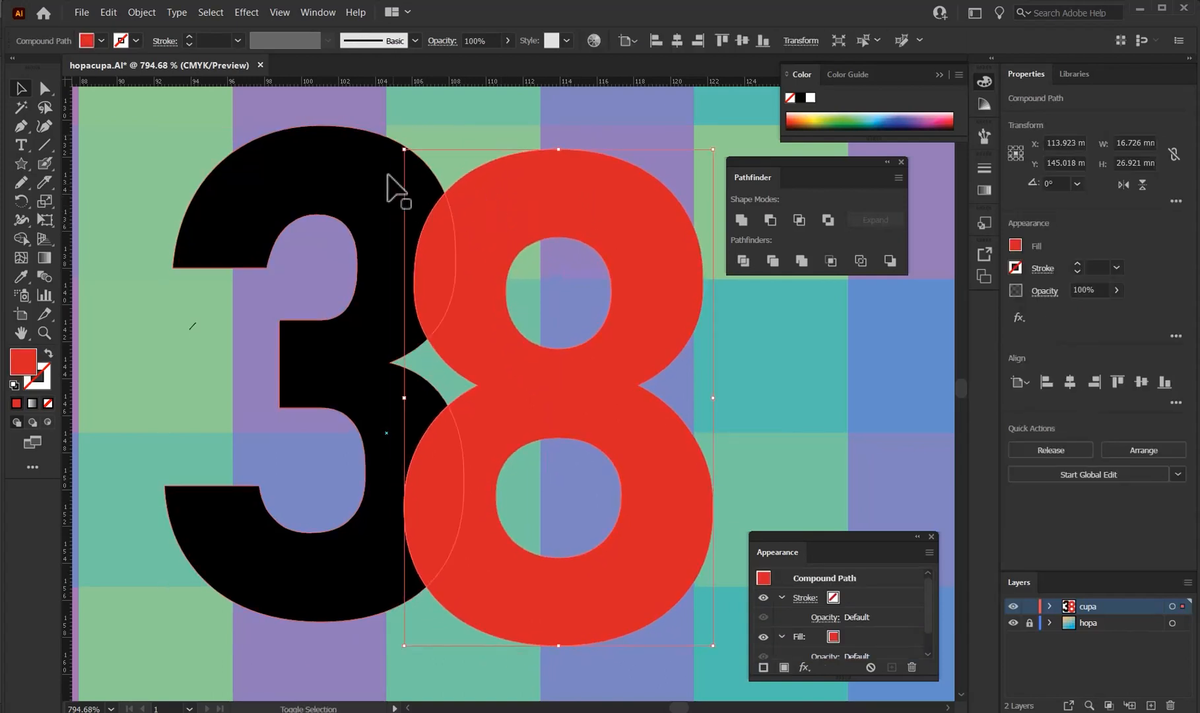
pyautogui.moveTo(379, 104); pyautogui.dragTo(528, 243)
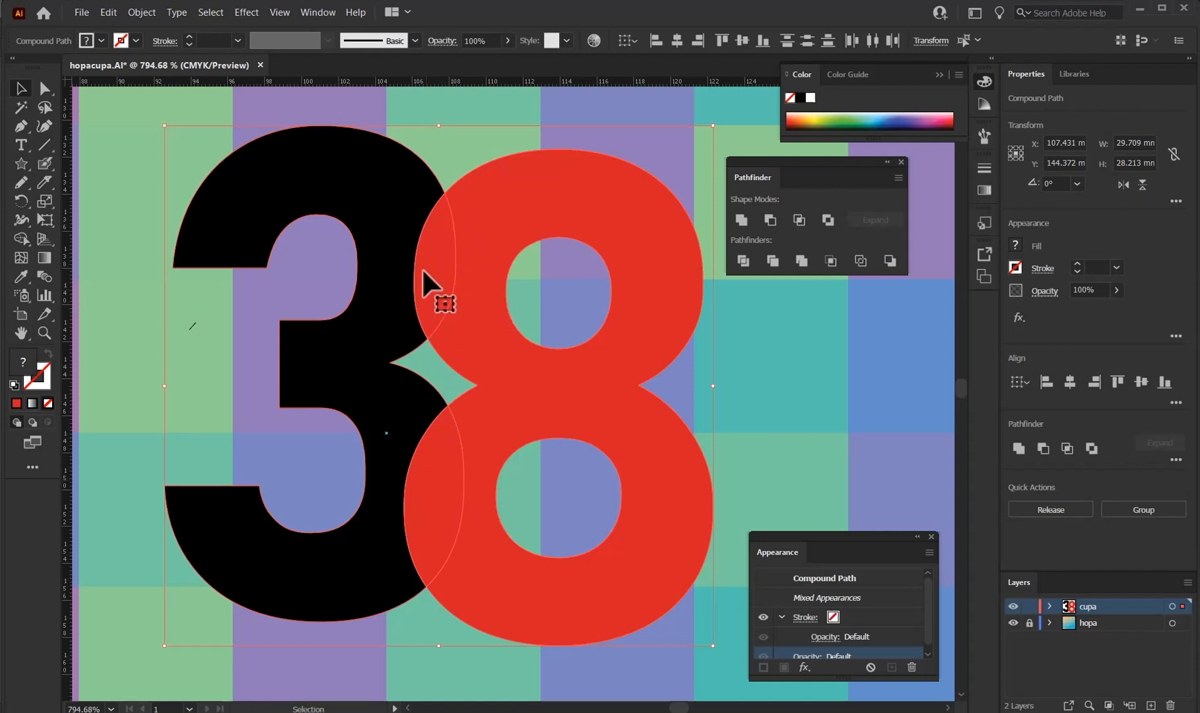
# Step: Split the overlapping numerals with Divide and ungroup the resulting pieces
pyautogui.click(742, 261)
pyautogui.rightClick(547, 183)
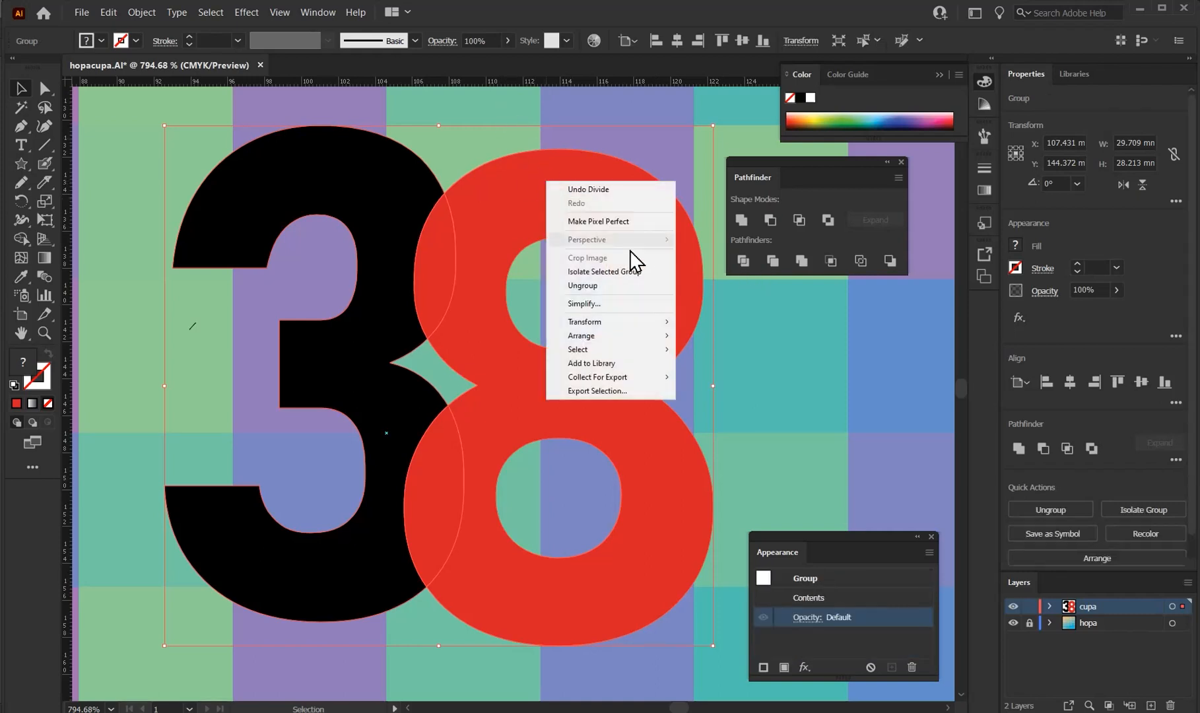
pyautogui.click(587, 286)
pyautogui.click(528, 109)
# Step: Move the red 8, the black 3 and the two lens-shaped overlap pieces apart
pyautogui.moveTo(548, 202); pyautogui.dragTo(601, 200)
pyautogui.moveTo(393, 200); pyautogui.dragTo(360, 195)
pyautogui.rightClick(432, 435)
pyautogui.click(435, 467)
pyautogui.moveTo(436, 443)
pyautogui.mouseDown()
pyautogui.moveTo(449, 472)
pyautogui.moveTo(446, 449)
pyautogui.mouseUp()
pyautogui.moveTo(446, 280); pyautogui.dragTo(466, 263)
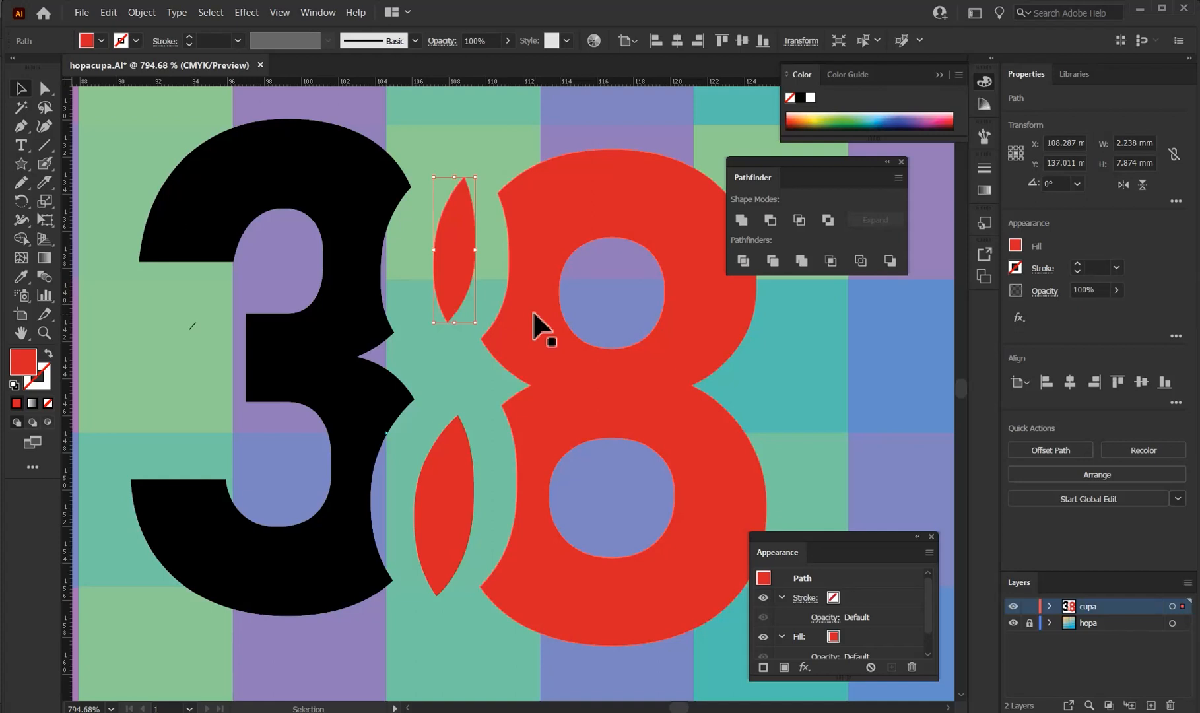
# Step: Undo the piece moves, the ungrouping and the Divide operation
pyautogui.hotkey('ctrl', 'z')
pyautogui.hotkey('ctrl', 'z')
pyautogui.hotkey('ctrl', 'z')
pyautogui.hotkey('ctrl', 'z')
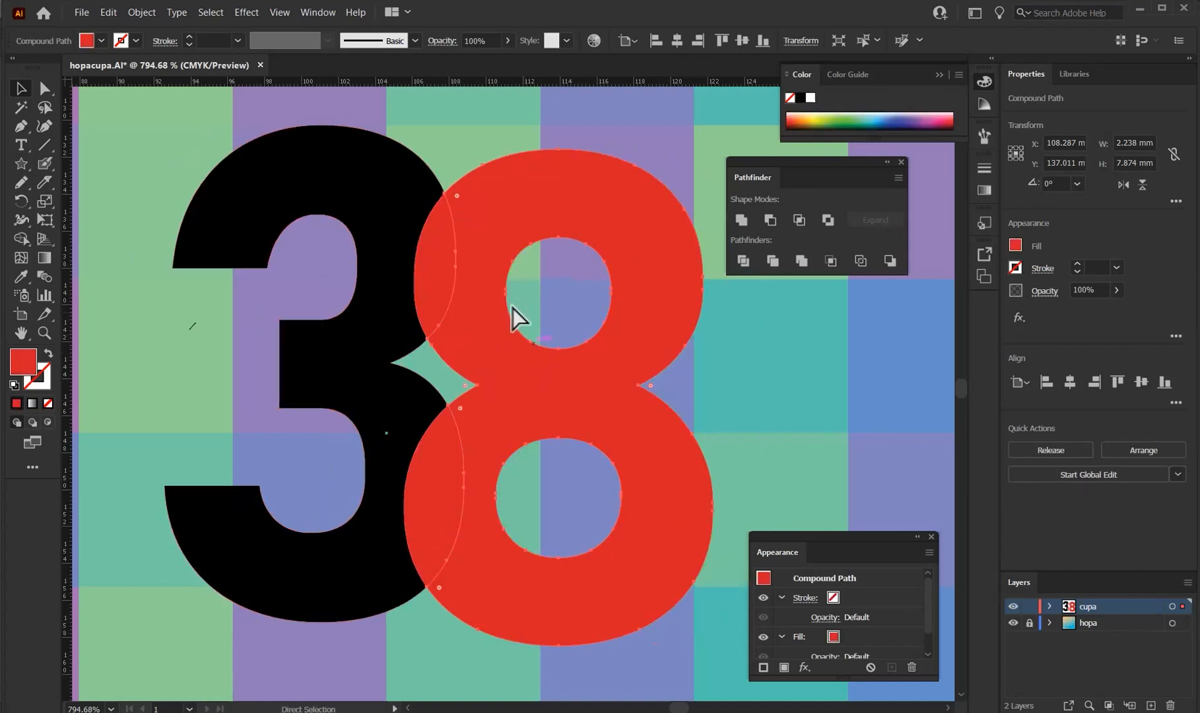
pyautogui.hotkey('ctrl', 'z')
pyautogui.hotkey('ctrl', 'z')
# Step: Move both numerals about 0.17 mm right and cut away the hidden overlap with Trim
pyautogui.moveTo(508, 198); pyautogui.dragTo(443, 232)
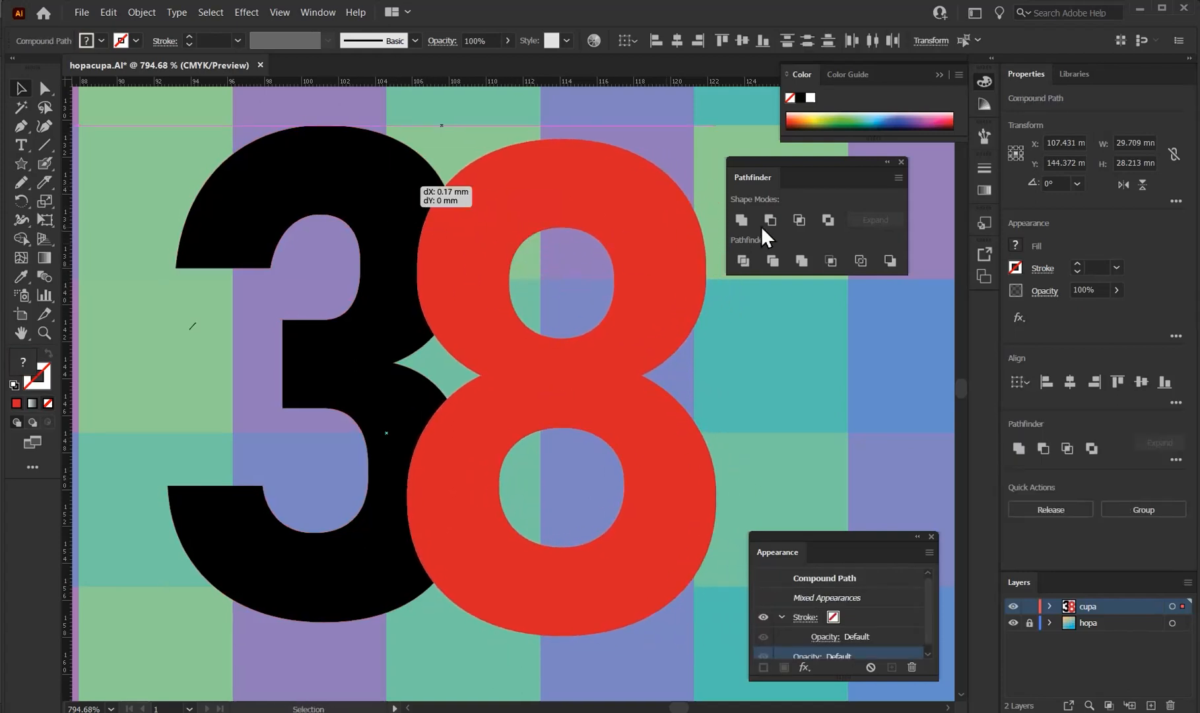
pyautogui.click(774, 261)
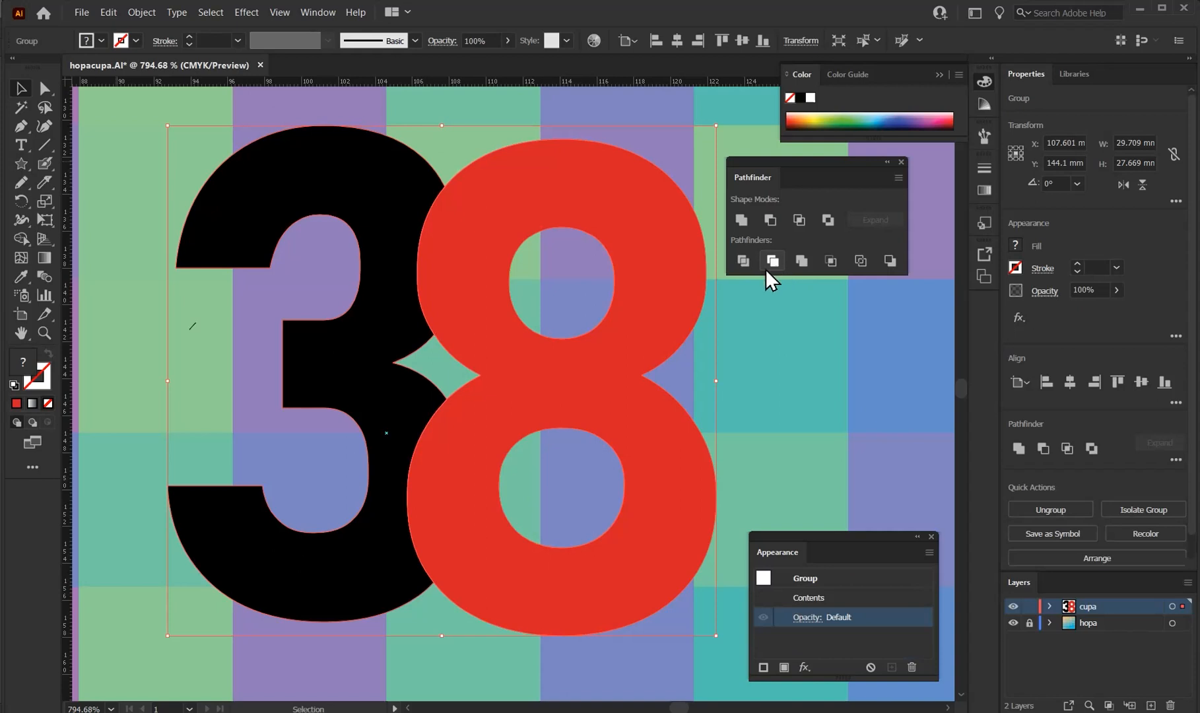
pyautogui.click(663, 104)
# Step: Move the trimmed group slightly right and down
pyautogui.moveTo(586, 192); pyautogui.dragTo(595, 196)
pyautogui.click(578, 247)
pyautogui.rightClick(555, 184)
pyautogui.click(530, 223)
pyautogui.rightClick(544, 228)
pyautogui.click(594, 319)
# Step: Isolate the red 8, move it right to expose the trimmed edge of the 3, and exit isolation
pyautogui.doubleClick(604, 185)
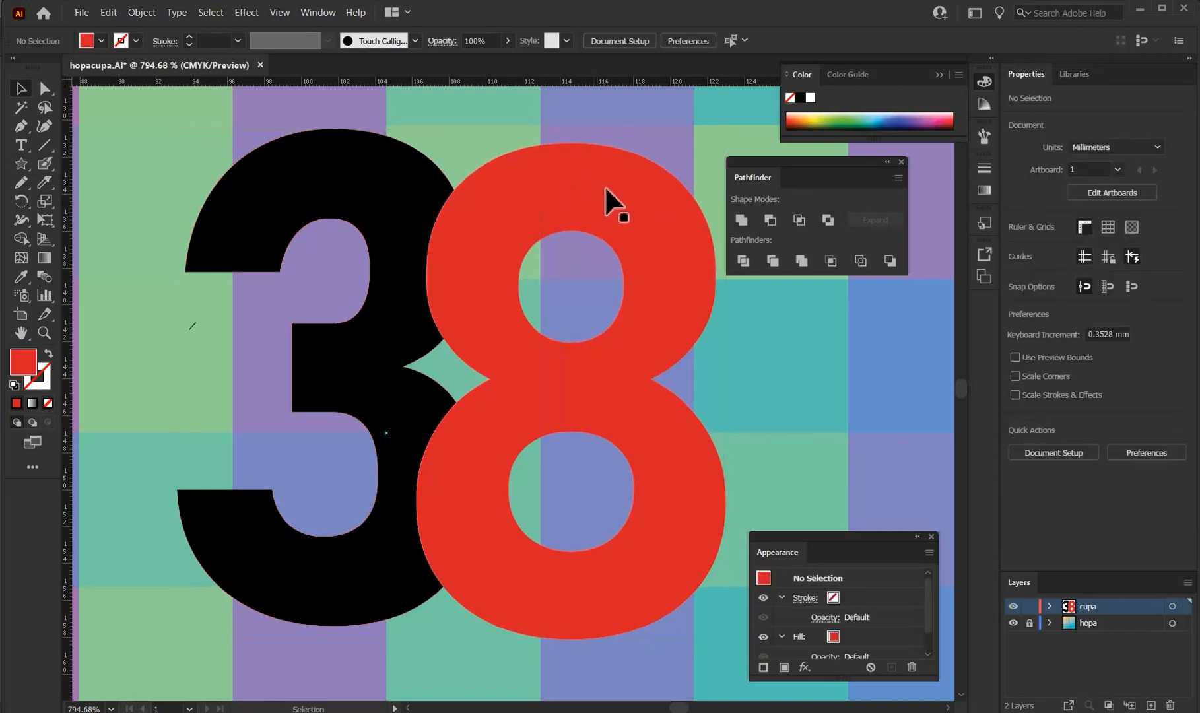
pyautogui.moveTo(532, 200); pyautogui.dragTo(576, 209)
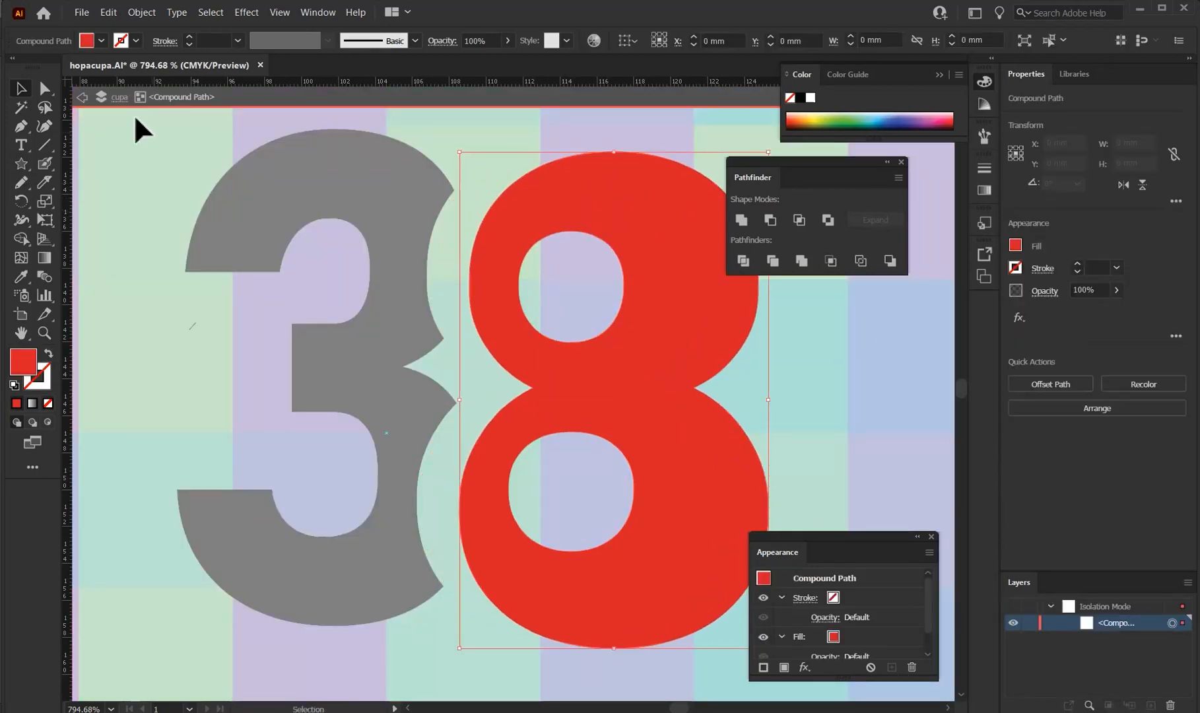
pyautogui.click(82, 97)
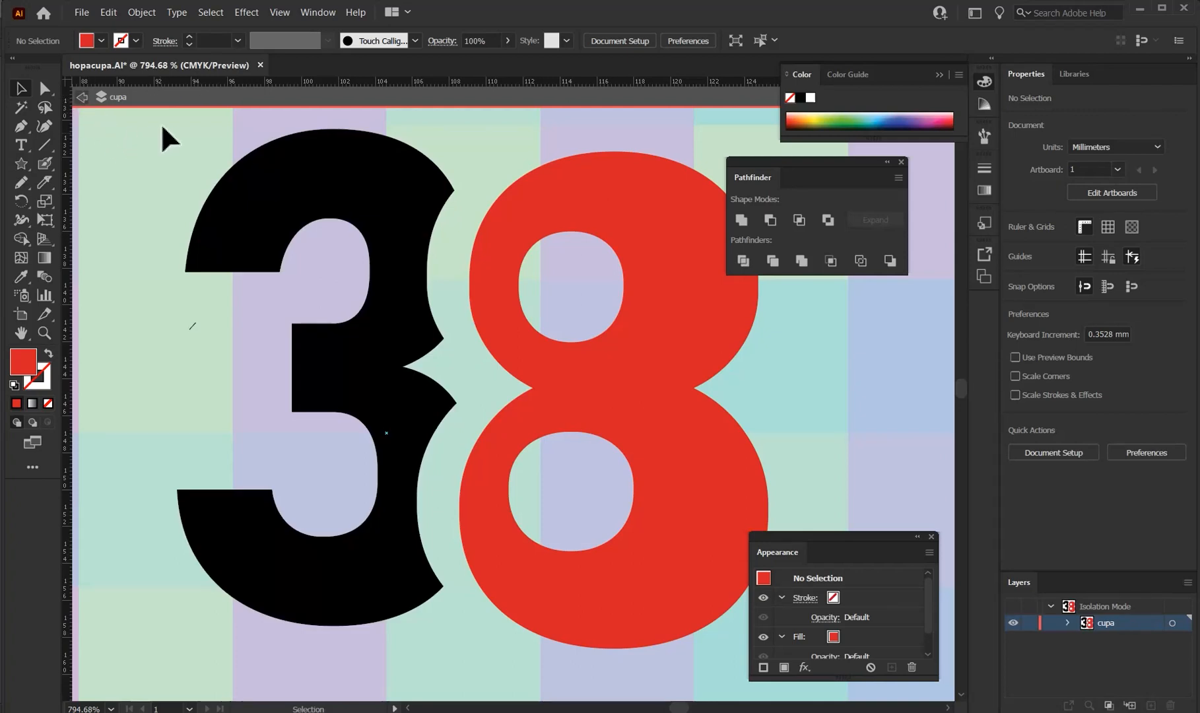
pyautogui.doubleClick(168, 132)
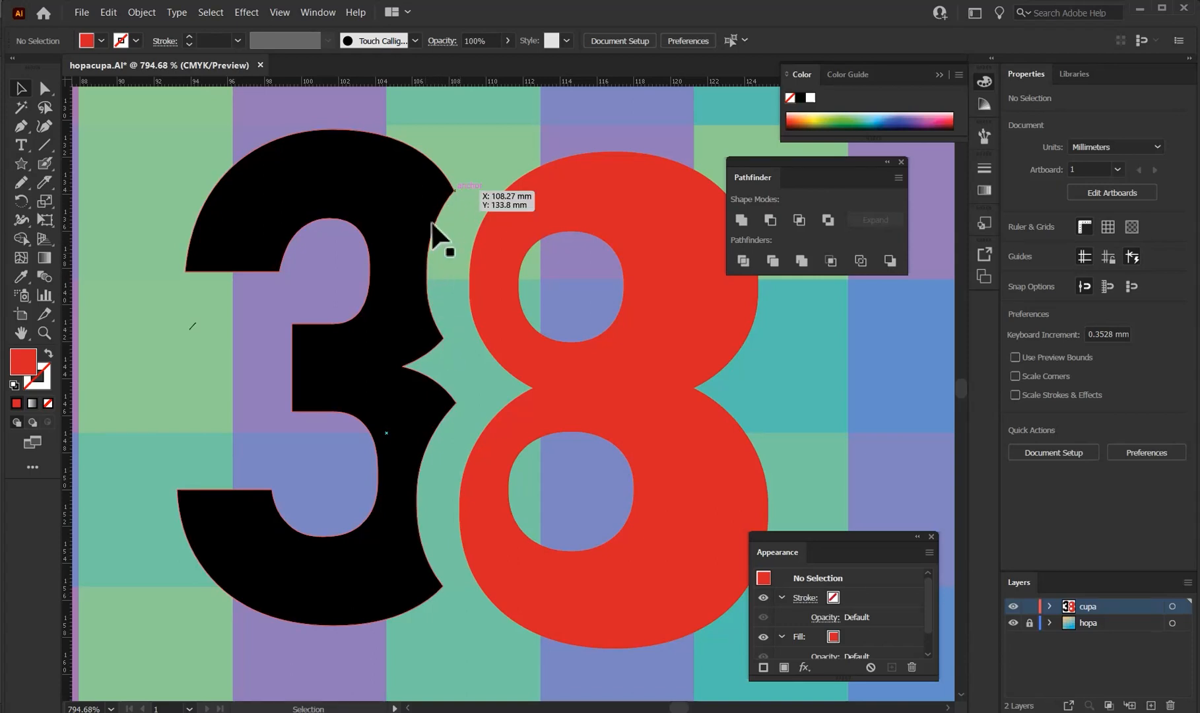
# Step: Return the red 8 to its place against the trimmed 3 and leave isolation
pyautogui.doubleClick(532, 225)
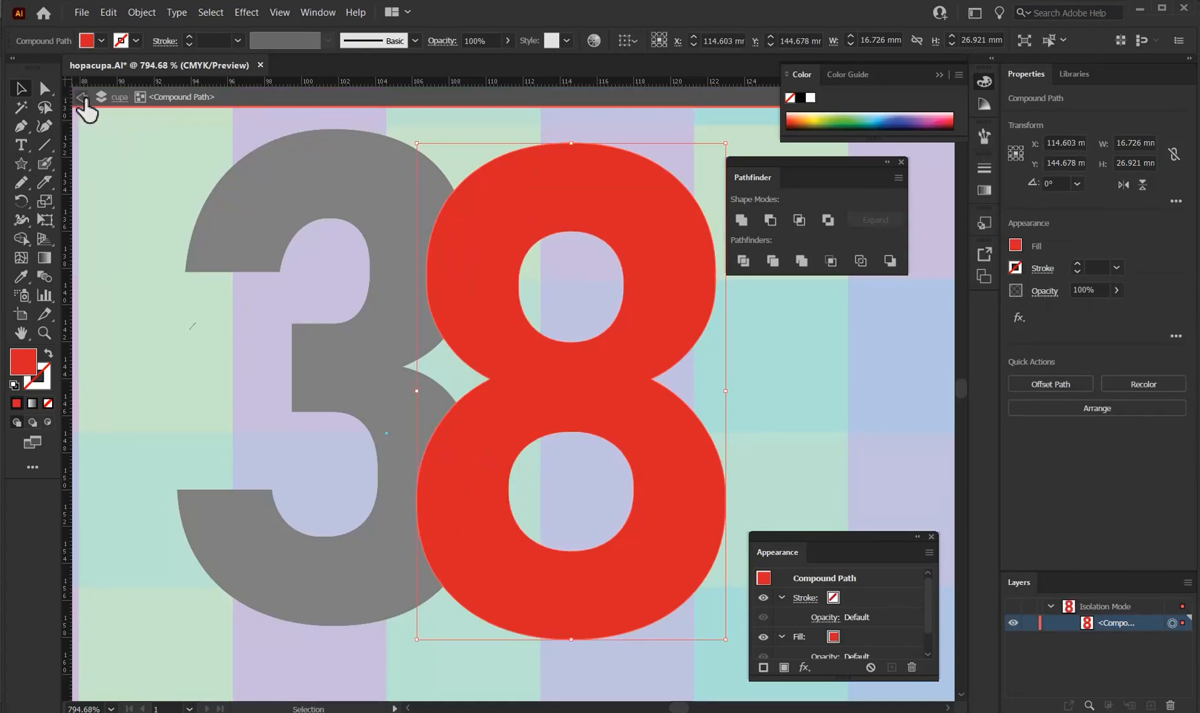
pyautogui.click(82, 98)
pyautogui.click(518, 129)
# Step: Move the trimmed group slightly down, ungroup it and move the red 8 right, away from the 3
pyautogui.moveTo(480, 227)
pyautogui.mouseDown()
pyautogui.moveTo(496, 236)
pyautogui.moveTo(481, 235)
pyautogui.mouseUp()
pyautogui.rightClick(490, 202)
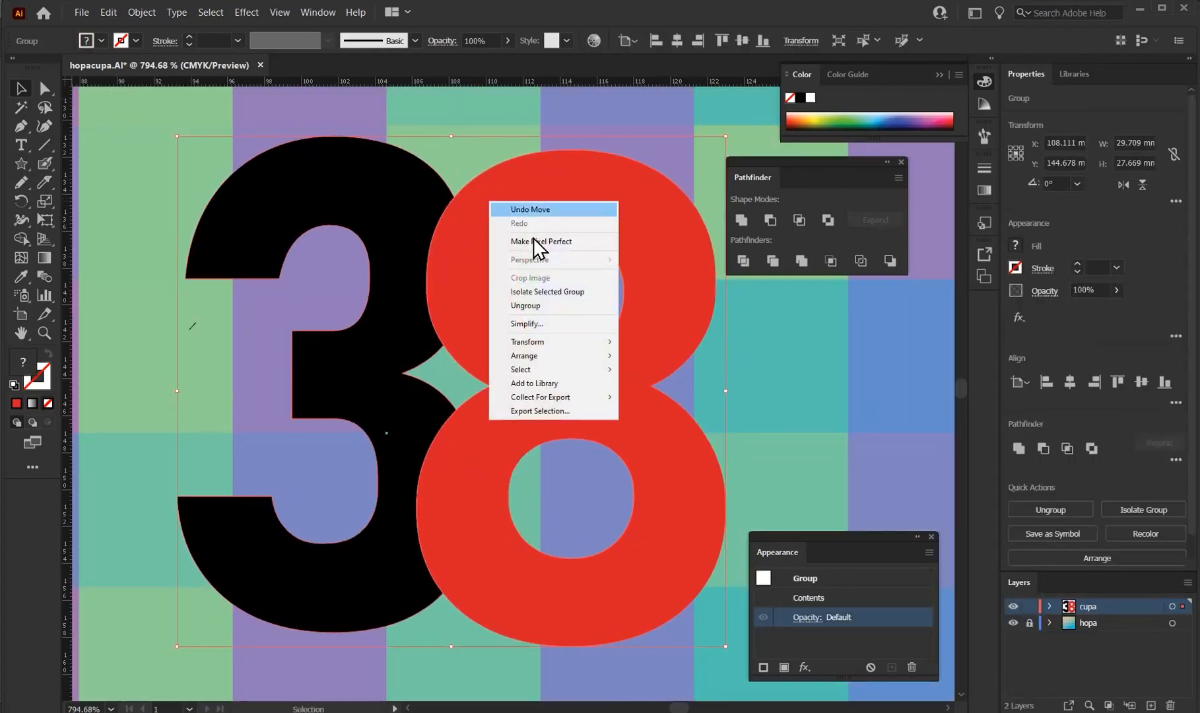
pyautogui.click(535, 308)
pyautogui.click(477, 158)
pyautogui.moveTo(496, 187); pyautogui.dragTo(505, 219)
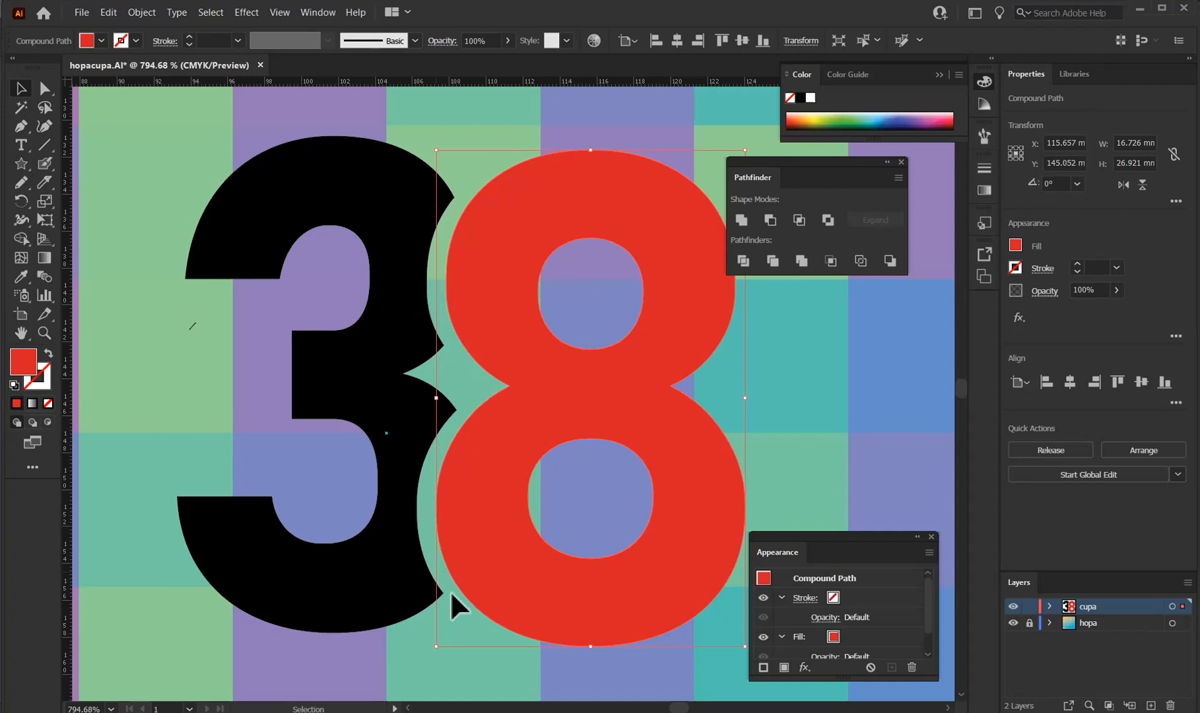
# Step: Undo the red 8's move and the ungrouping
pyautogui.hotkey('ctrl', 'z')
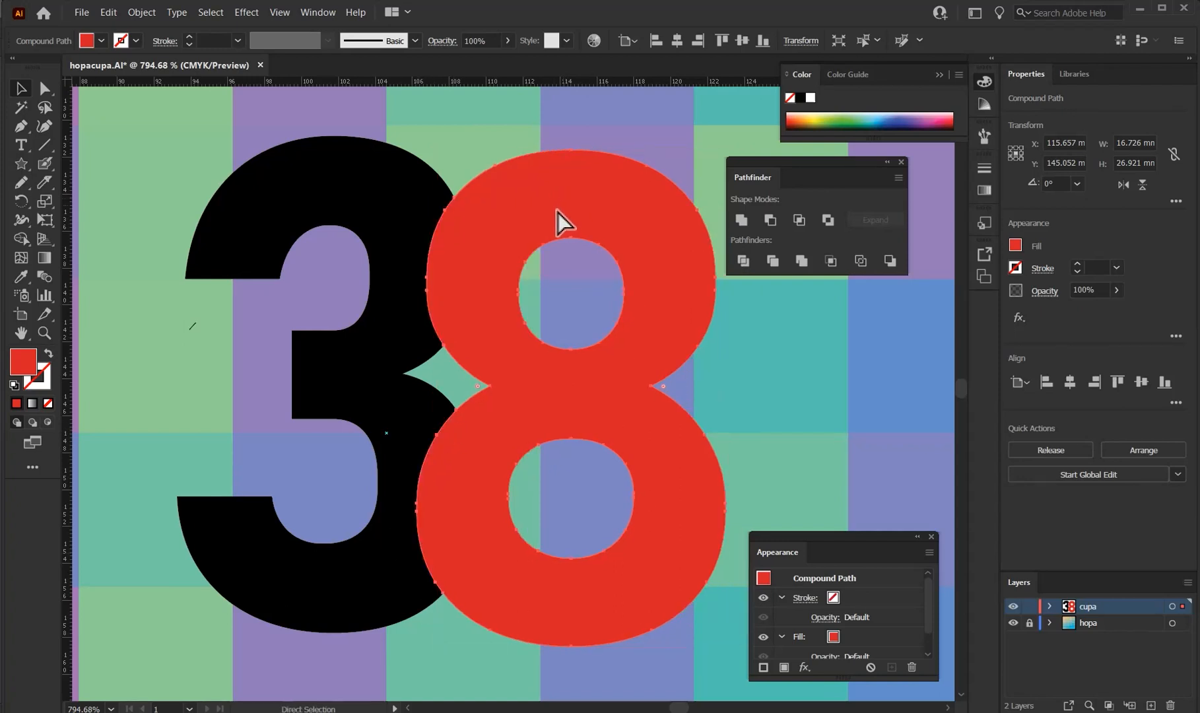
pyautogui.click(437, 212)
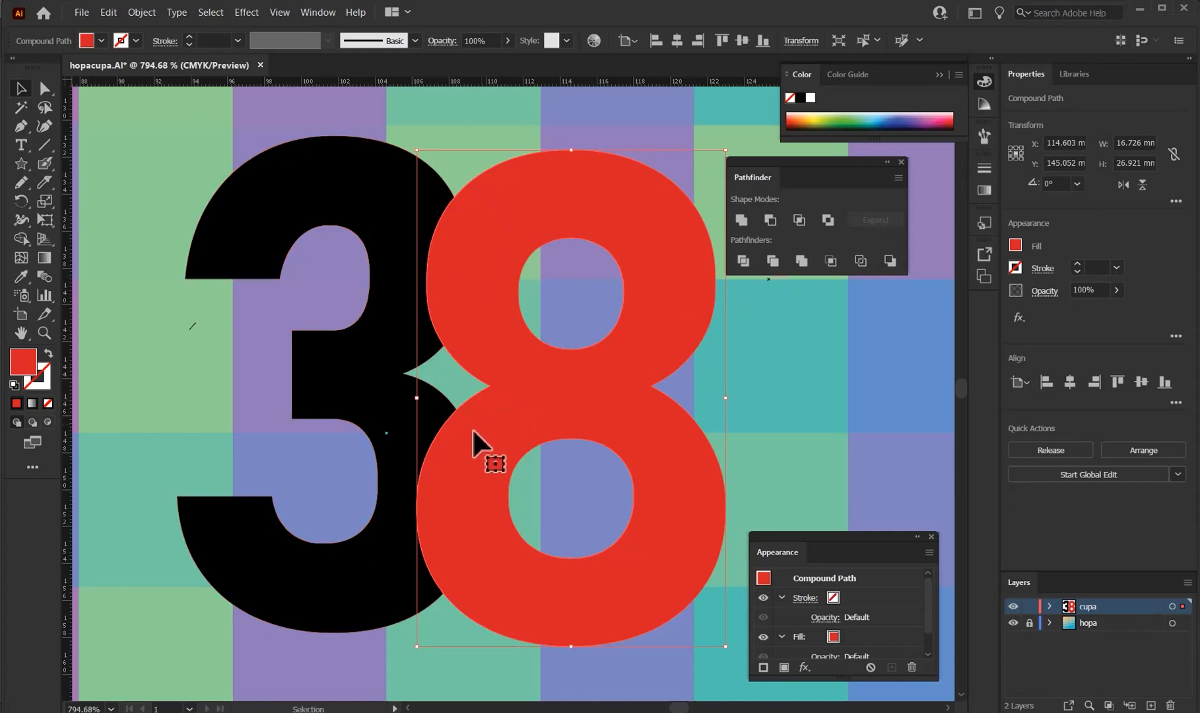
pyautogui.hotkey('ctrl', 'z')
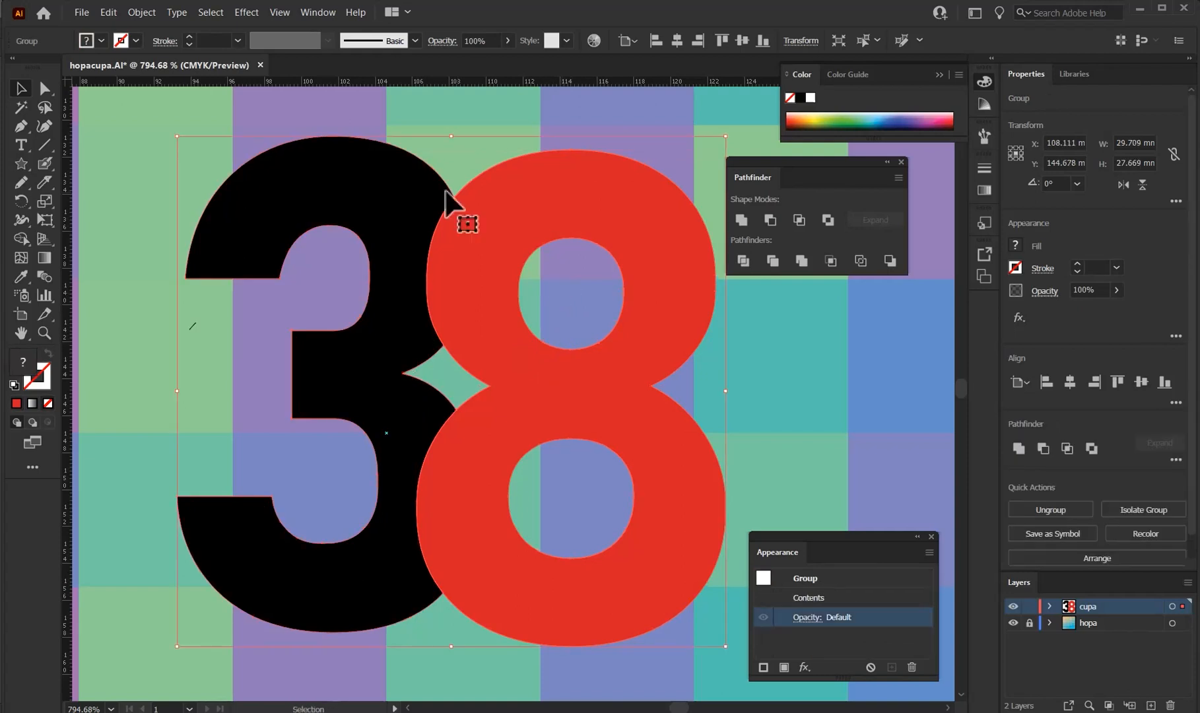
# Step: Move the trimmed group slightly right, and undo its moves and the Trim operation
pyautogui.click(445, 118)
pyautogui.moveTo(487, 218); pyautogui.dragTo(520, 214)
pyautogui.hotkey('ctrl', 'z')
pyautogui.click(472, 127)
pyautogui.click(483, 137)
pyautogui.click(498, 121)
pyautogui.hotkey('ctrl', 'z')
pyautogui.hotkey('ctrl', 'z')
pyautogui.hotkey('ctrl', 'z')
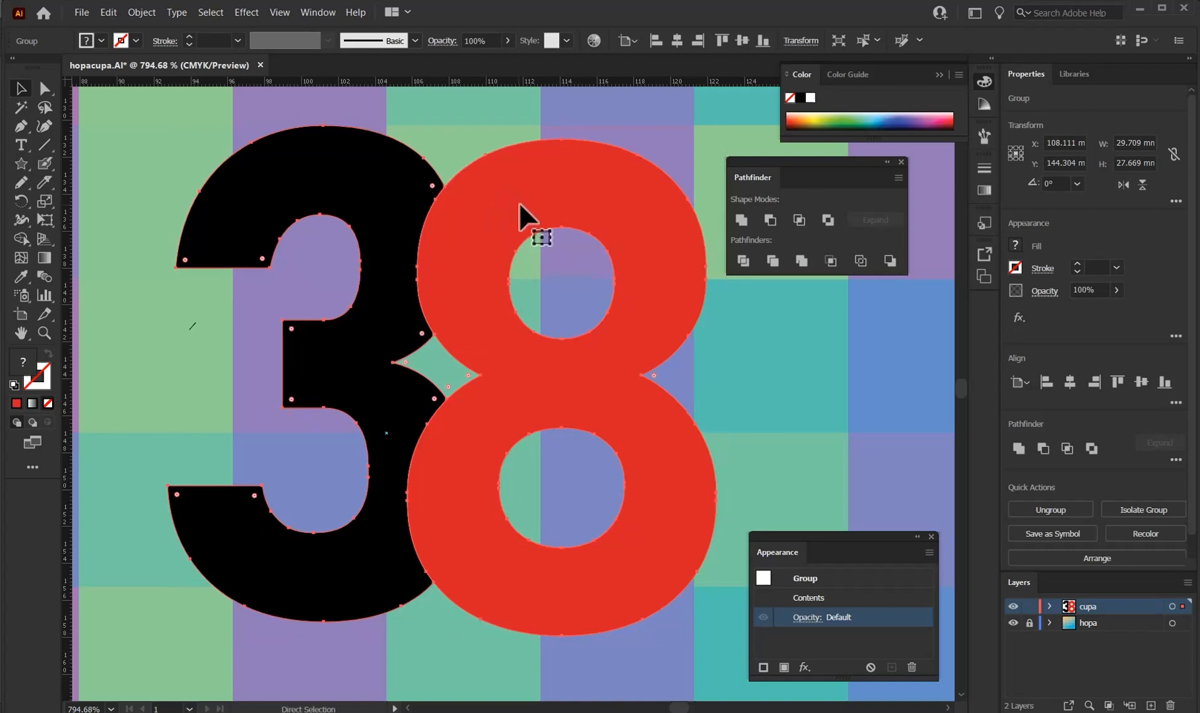
pyautogui.hotkey('ctrl', 'shift', 'g')
pyautogui.click(468, 120)
# Step: Move the red 8 slightly left, select both numerals and combine them with Merge
pyautogui.moveTo(488, 202); pyautogui.dragTo(507, 214)
pyautogui.keyDown('shift'); pyautogui.click(399, 186); pyautogui.keyUp('shift')
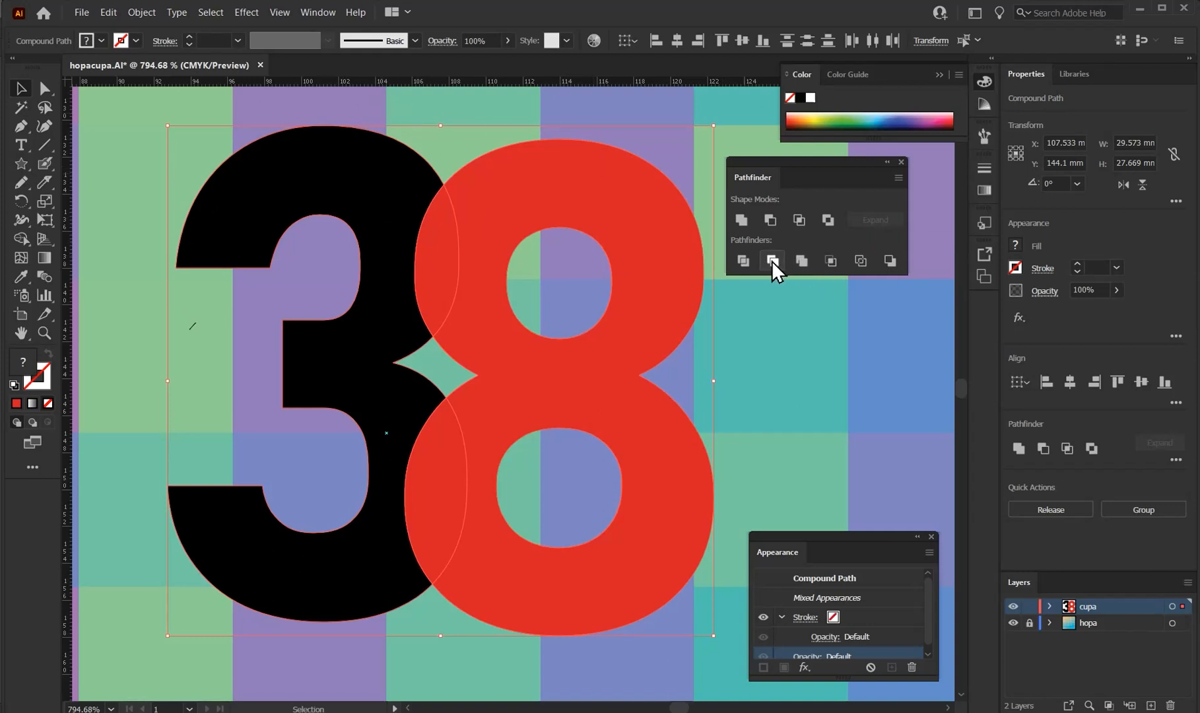
pyautogui.click(801, 258)
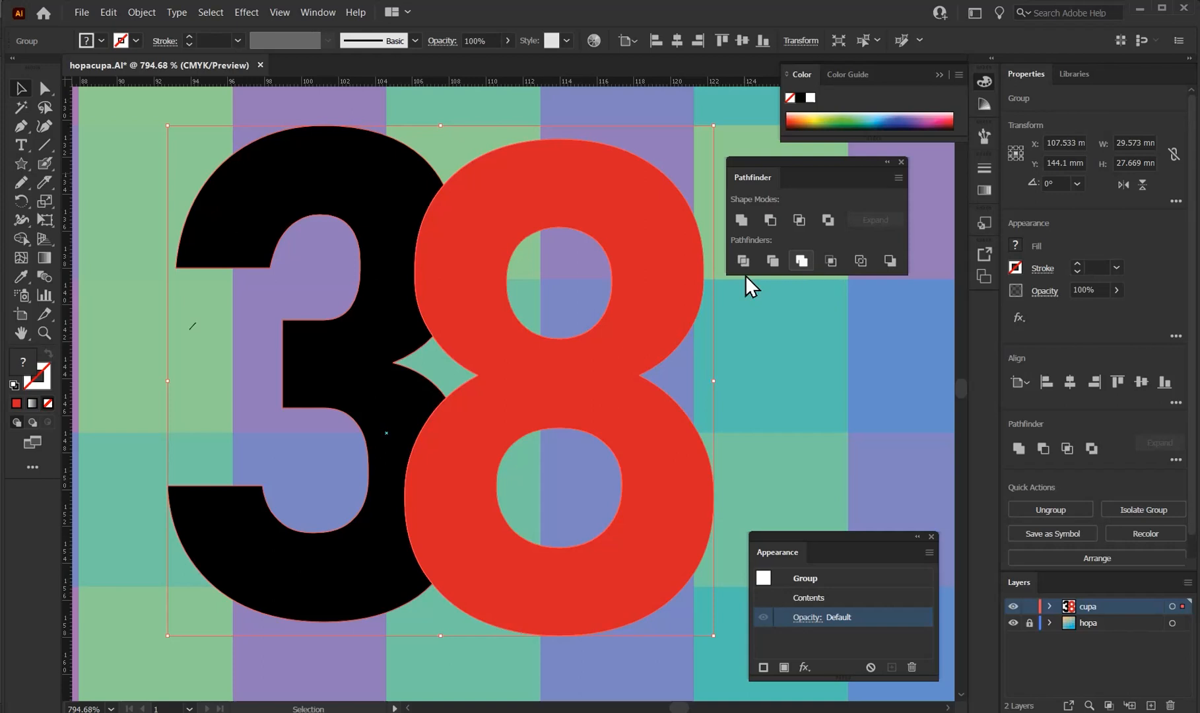
pyautogui.click(553, 101)
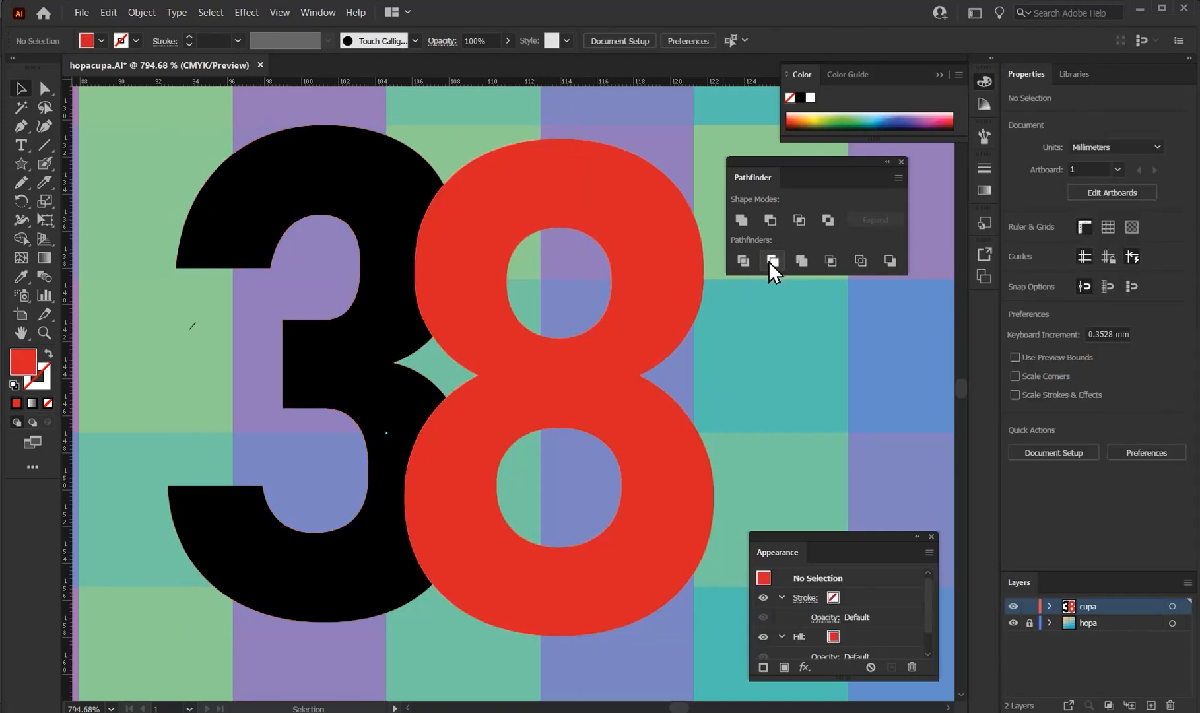
# Step: Move the merged group slightly right and down, and undo the move and the Merge operation
pyautogui.moveTo(535, 170); pyautogui.dragTo(546, 179)
pyautogui.rightClick(540, 193)
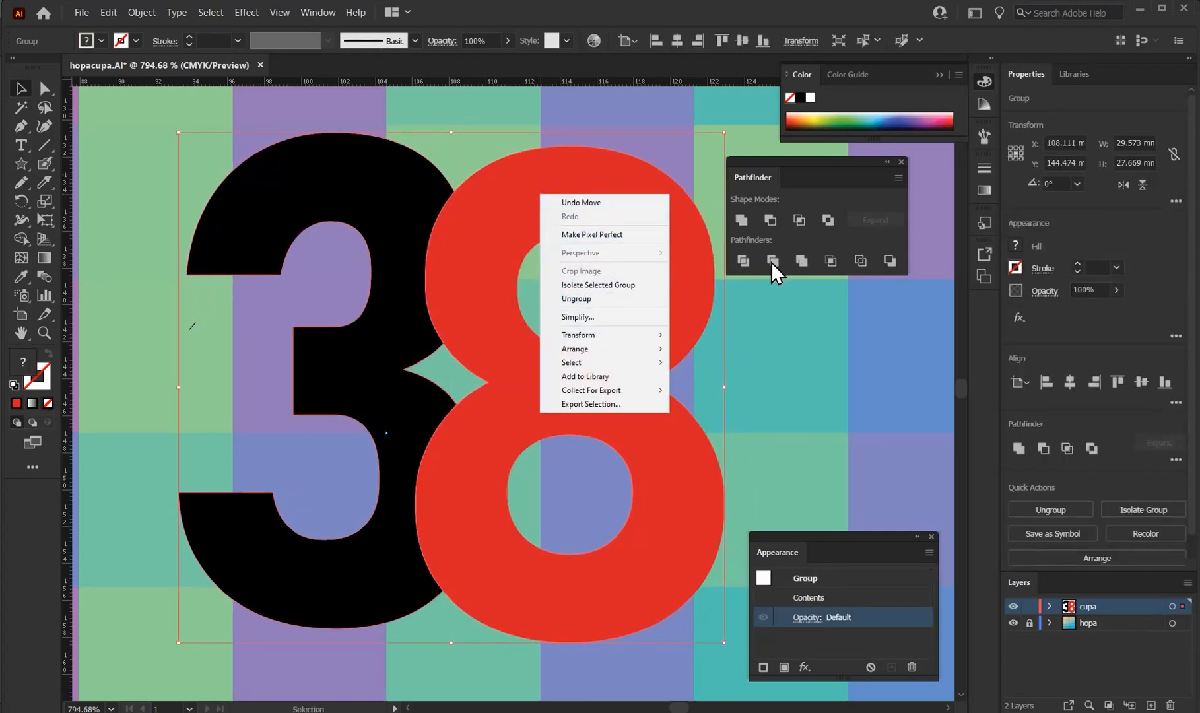
pyautogui.click(582, 103)
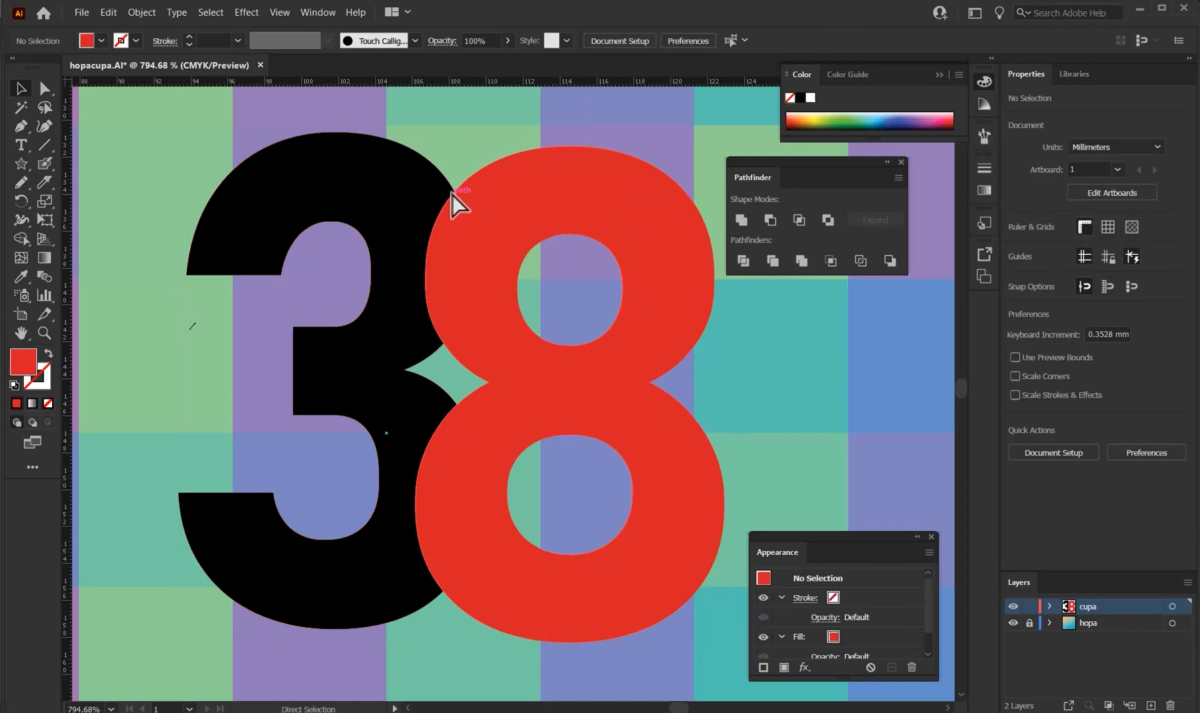
pyautogui.hotkey('ctrl', 'z')
# Step: Duplicate the black 3 down and right over the red 8, and bring the red 8 to the front
pyautogui.click(425, 212)
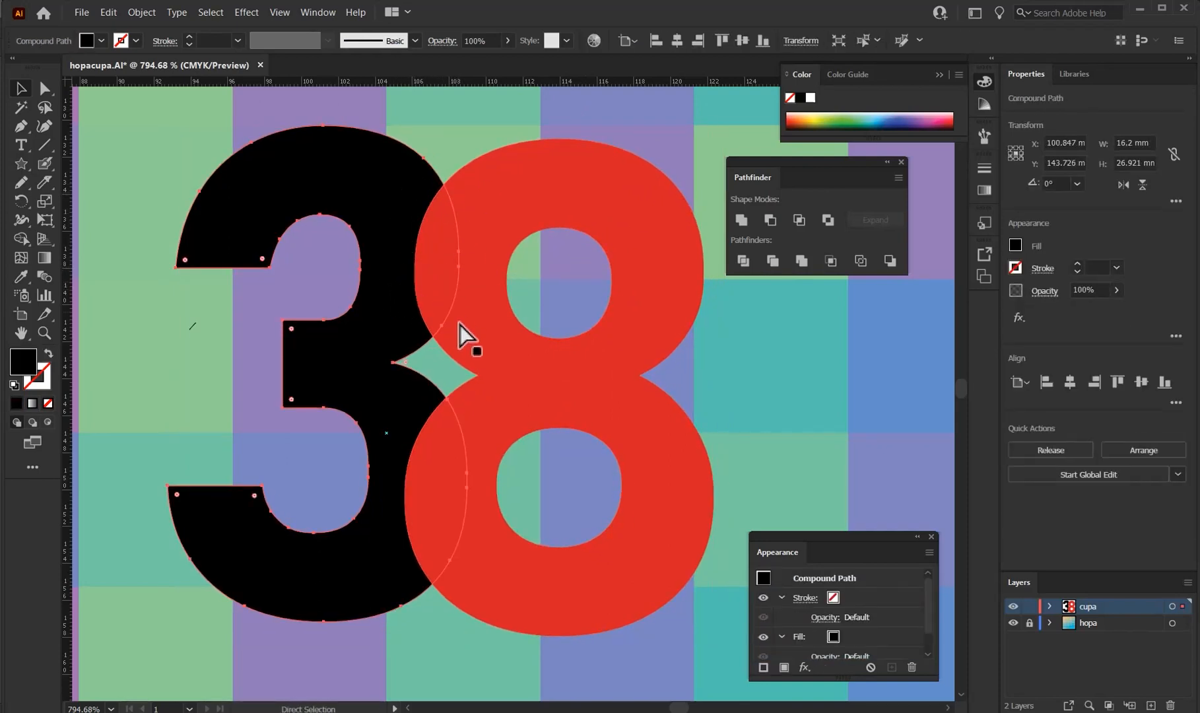
pyautogui.moveTo(420, 444); pyautogui.dragTo(533, 304)
pyautogui.click(523, 219)
pyautogui.rightClick(542, 190)
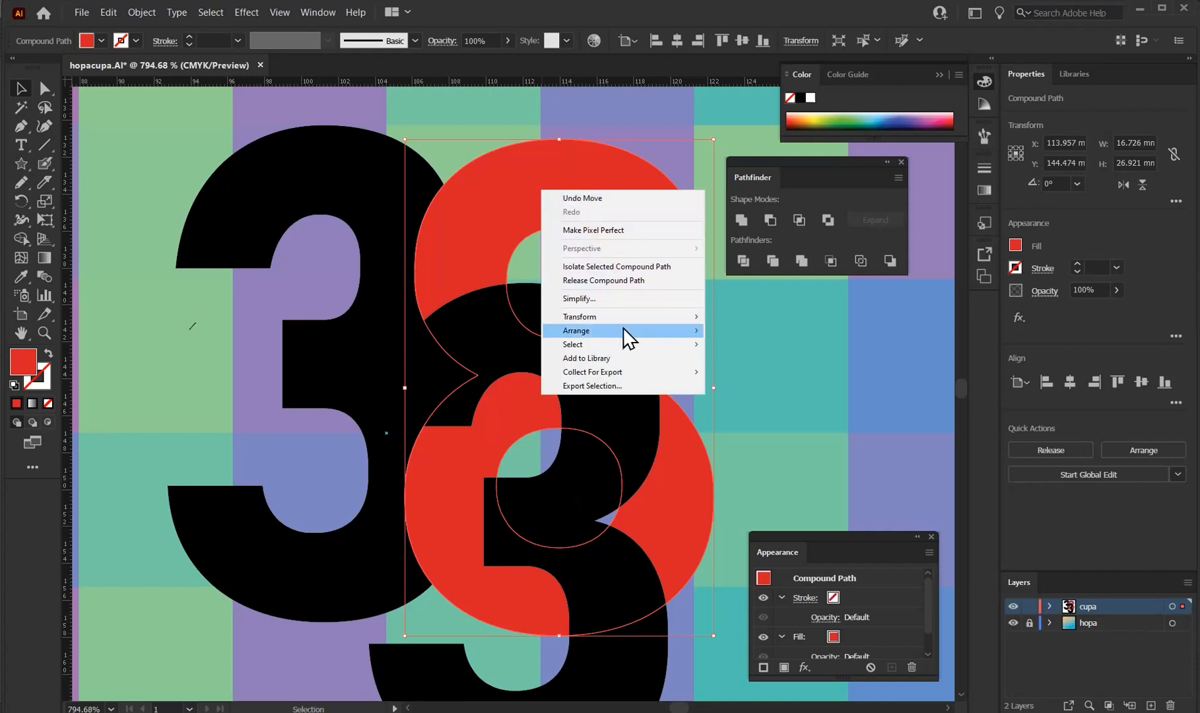
pyautogui.moveTo(625, 331)
pyautogui.click(733, 332)
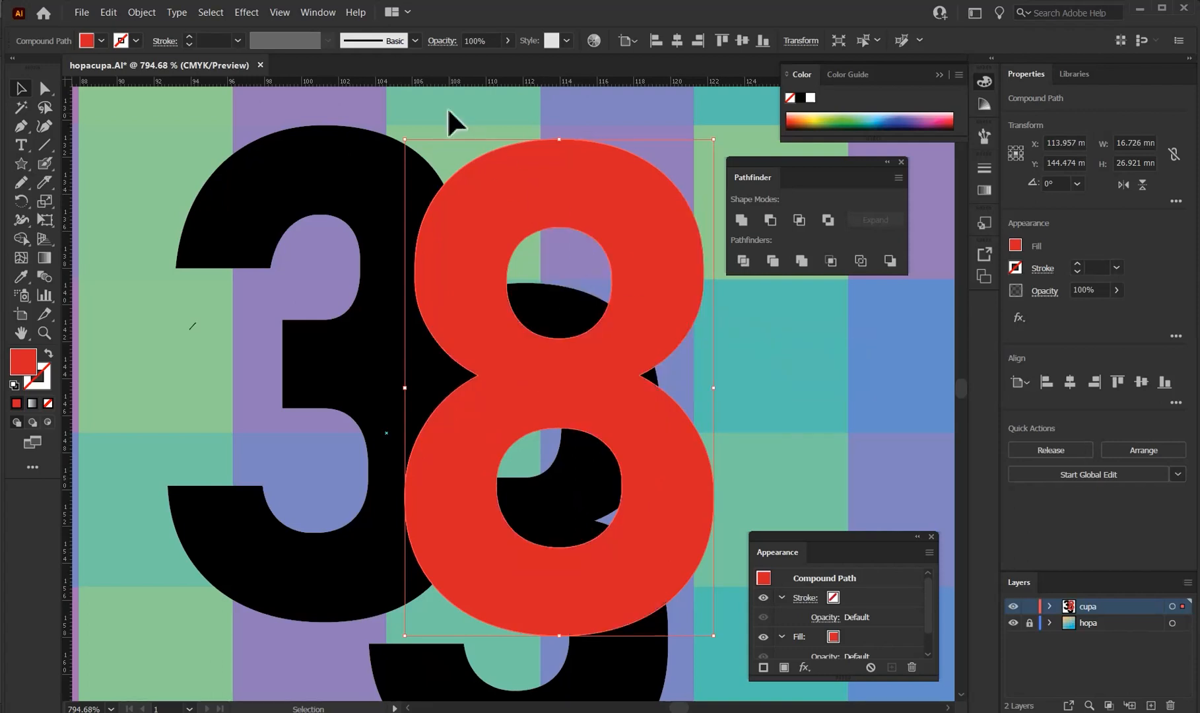
# Step: Move the duplicate 3 slightly up and left, select all numerals and combine them with Merge
pyautogui.click(461, 141)
pyautogui.hotkey('ctrl', 'a')
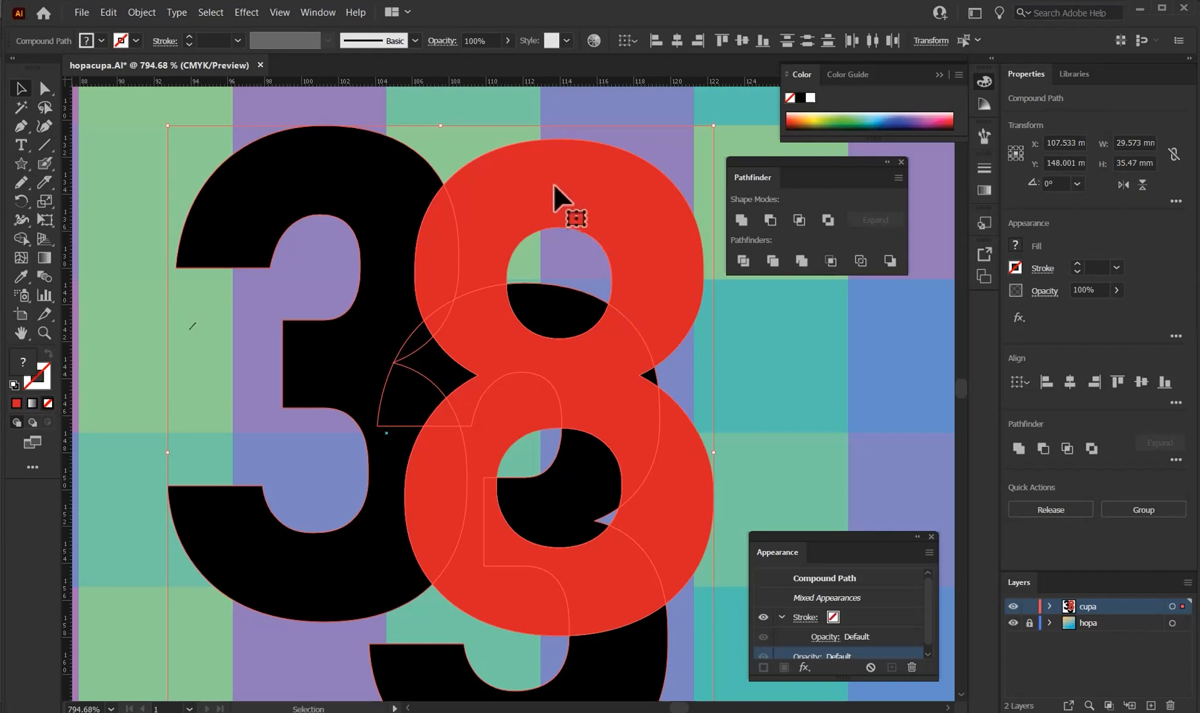
pyautogui.moveTo(395, 668); pyautogui.dragTo(374, 625)
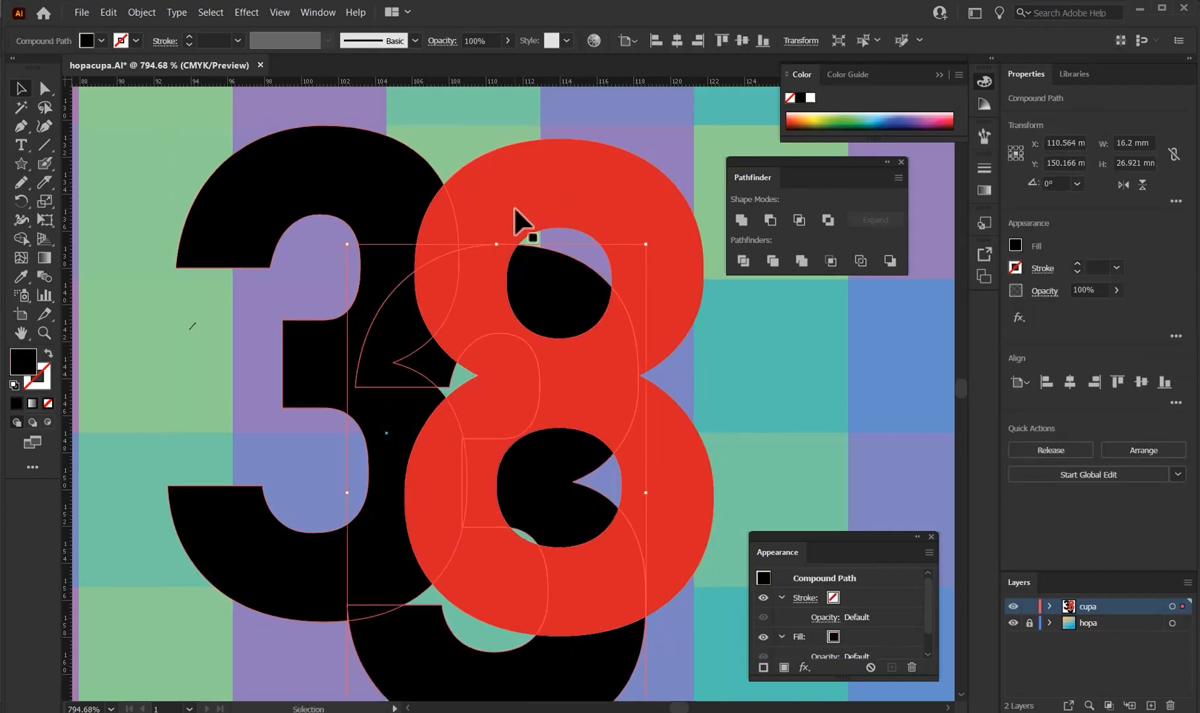
pyautogui.hotkey('ctrl', 'a')
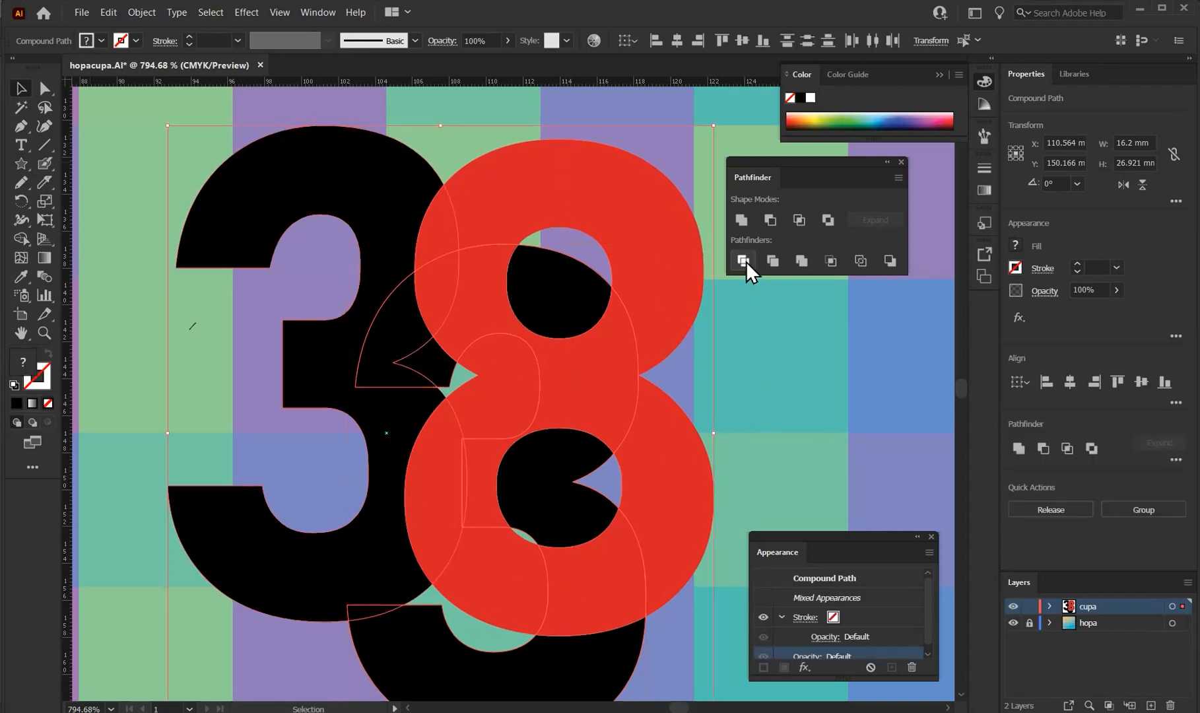
pyautogui.click(801, 260)
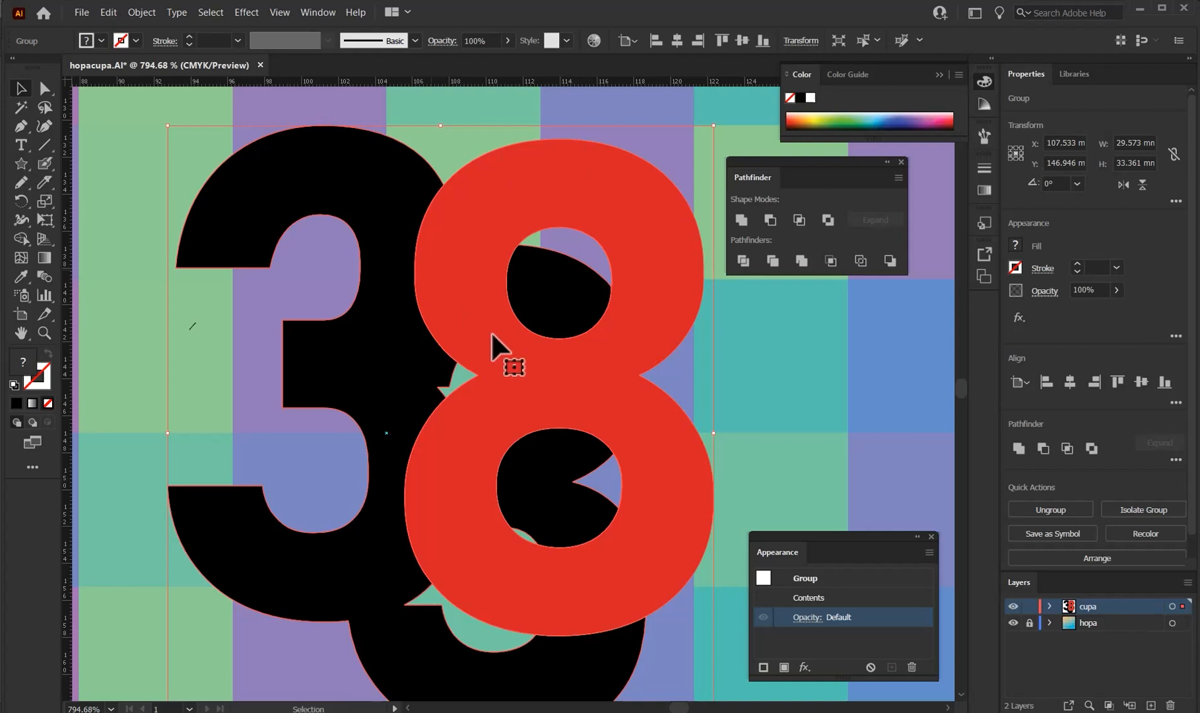
# Step: Ungroup the merged numerals, move the red 8 up and right, and move the fused black shape slightly up
pyautogui.rightClick(488, 230)
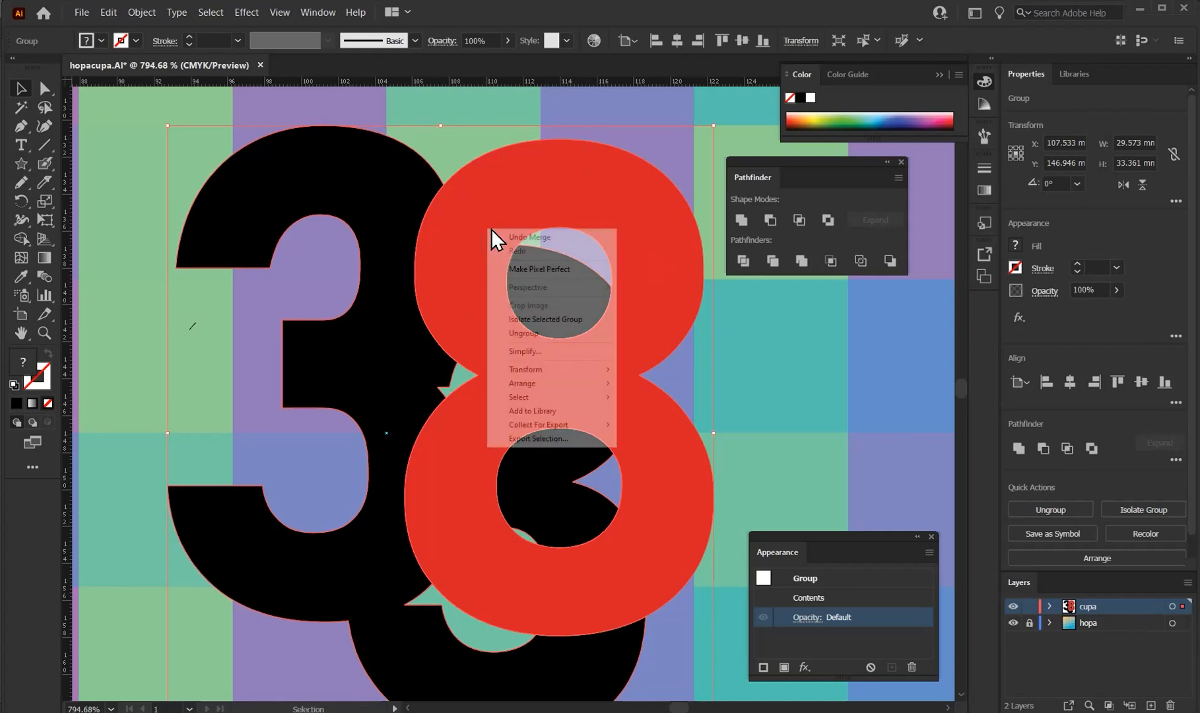
pyautogui.click(524, 334)
pyautogui.click(607, 120)
pyautogui.moveTo(607, 192); pyautogui.dragTo(603, 161)
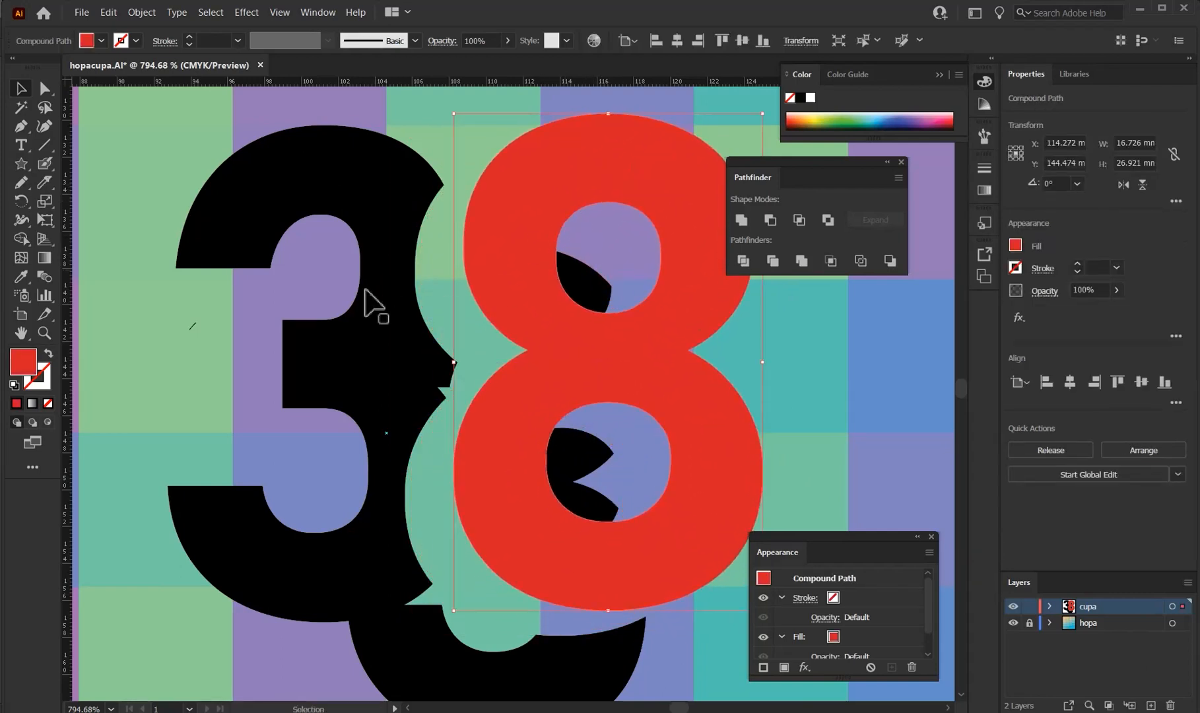
pyautogui.moveTo(377, 346)
pyautogui.mouseDown()
pyautogui.moveTo(391, 340)
pyautogui.moveTo(362, 356)
pyautogui.moveTo(367, 327)
pyautogui.moveTo(376, 336)
pyautogui.mouseUp()
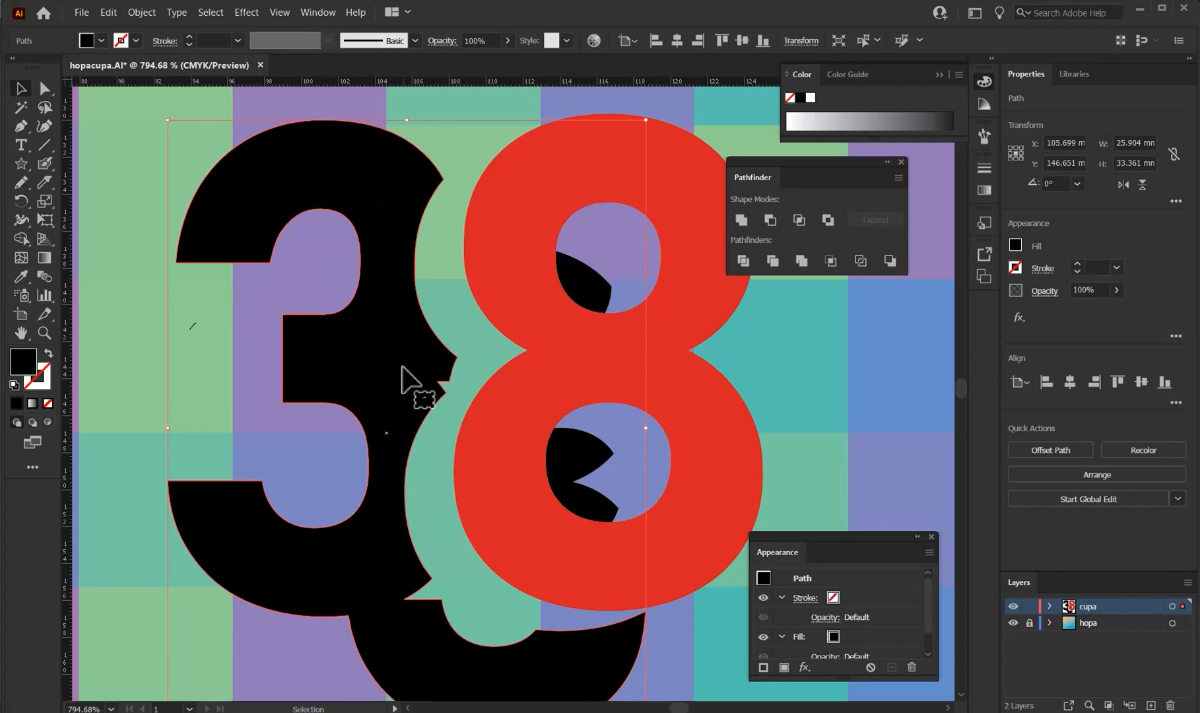
# Step: Undo the piece moves, the ungrouping, the Merge operation and the duplication of the 3
pyautogui.click(811, 258)
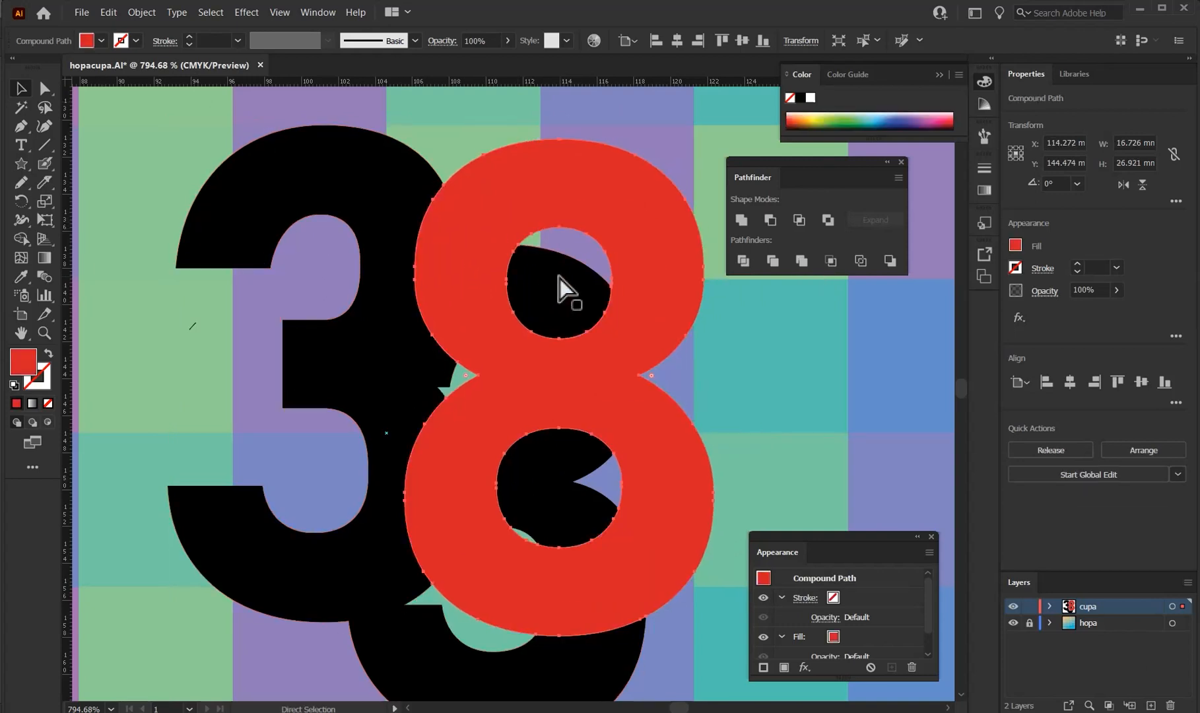
pyautogui.hotkey('ctrl', 'z')
pyautogui.hotkey('ctrl', 'z')
pyautogui.hotkey('ctrl', 'z')
pyautogui.hotkey('ctrl', 'z')
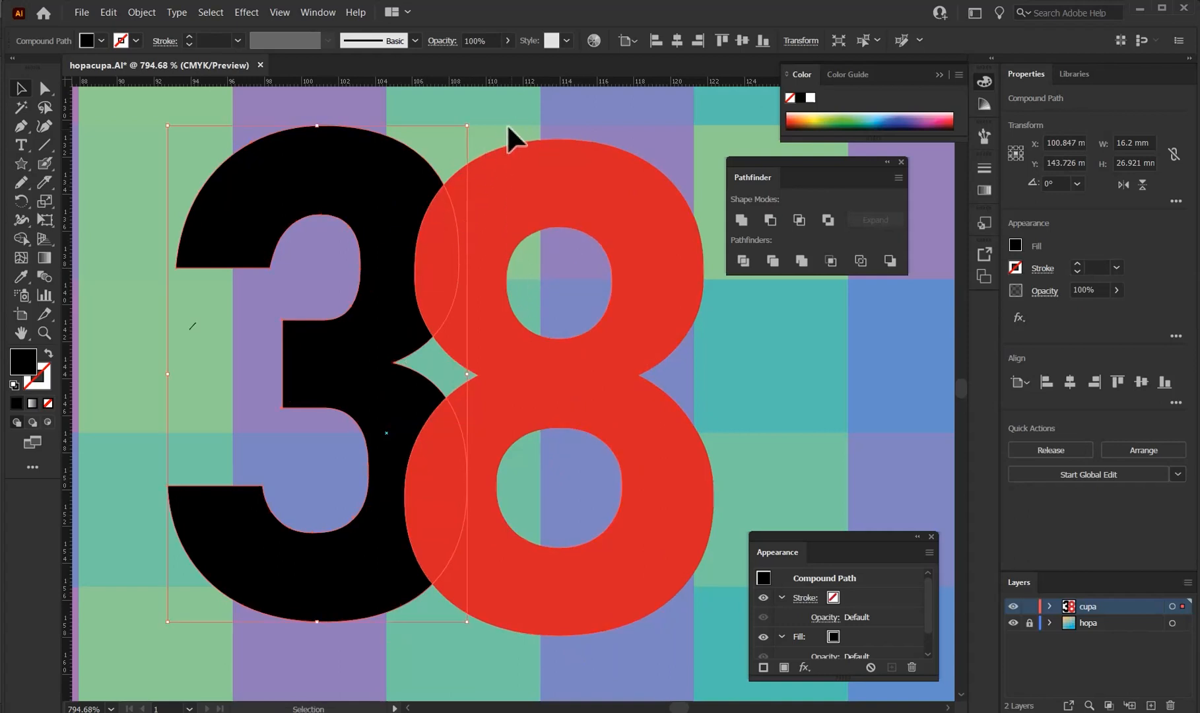
# Step: Move the red 8 about 0.59 mm left and 0.75 mm up, and select both numerals
pyautogui.moveTo(536, 183); pyautogui.dragTo(522, 175)
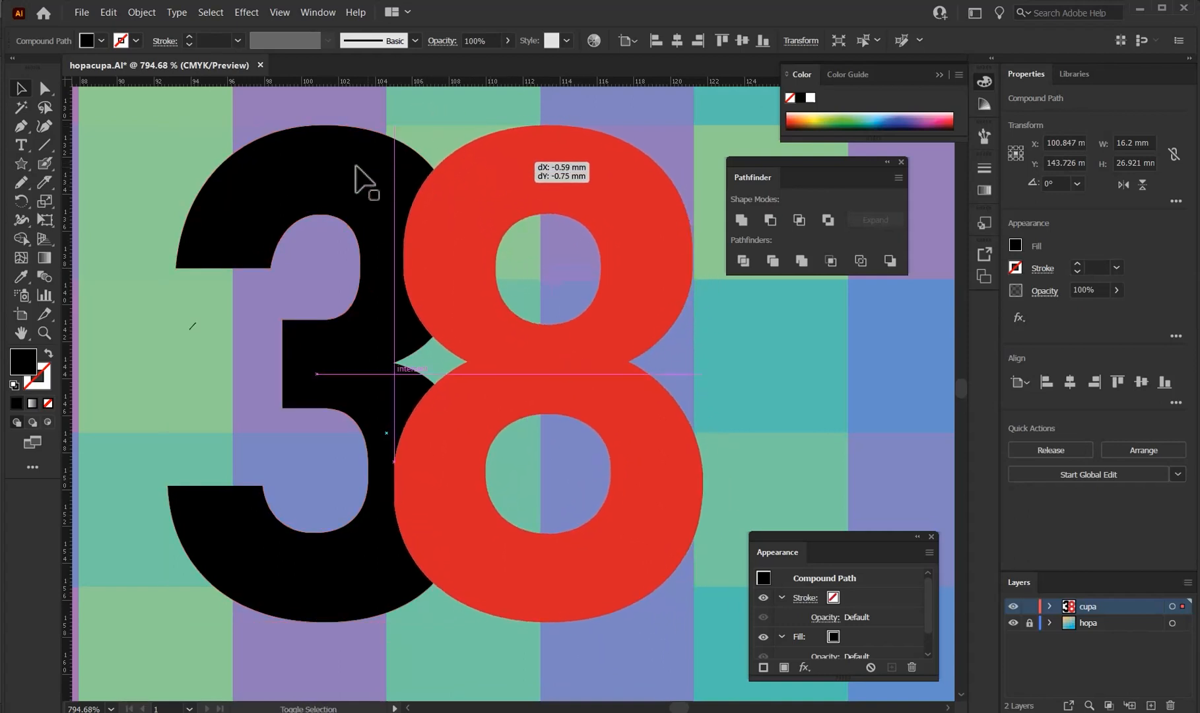
pyautogui.keyDown('shift'); pyautogui.click(407, 177); pyautogui.keyUp('shift')
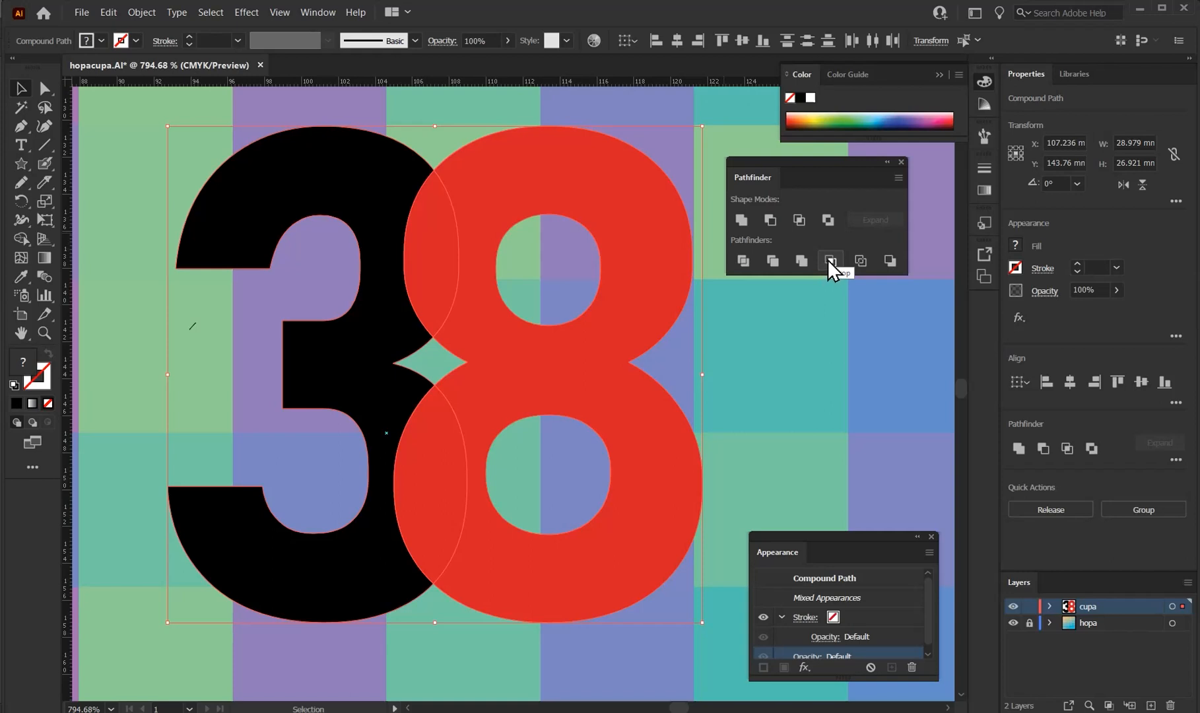
# Step: Combine the overlapping 3 and 8 with the Pathfinder Crop operation, ungroup the cropped pieces and deselect them
pyautogui.click(827, 259)
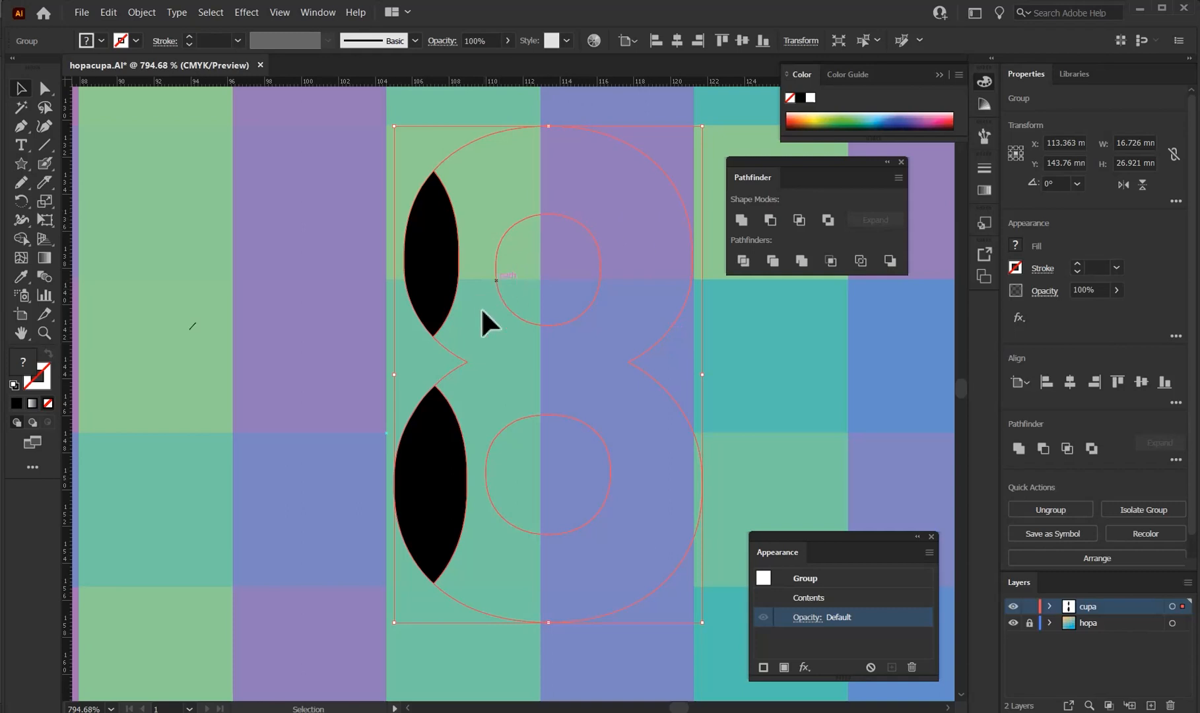
pyautogui.rightClick(452, 228)
pyautogui.click(496, 334)
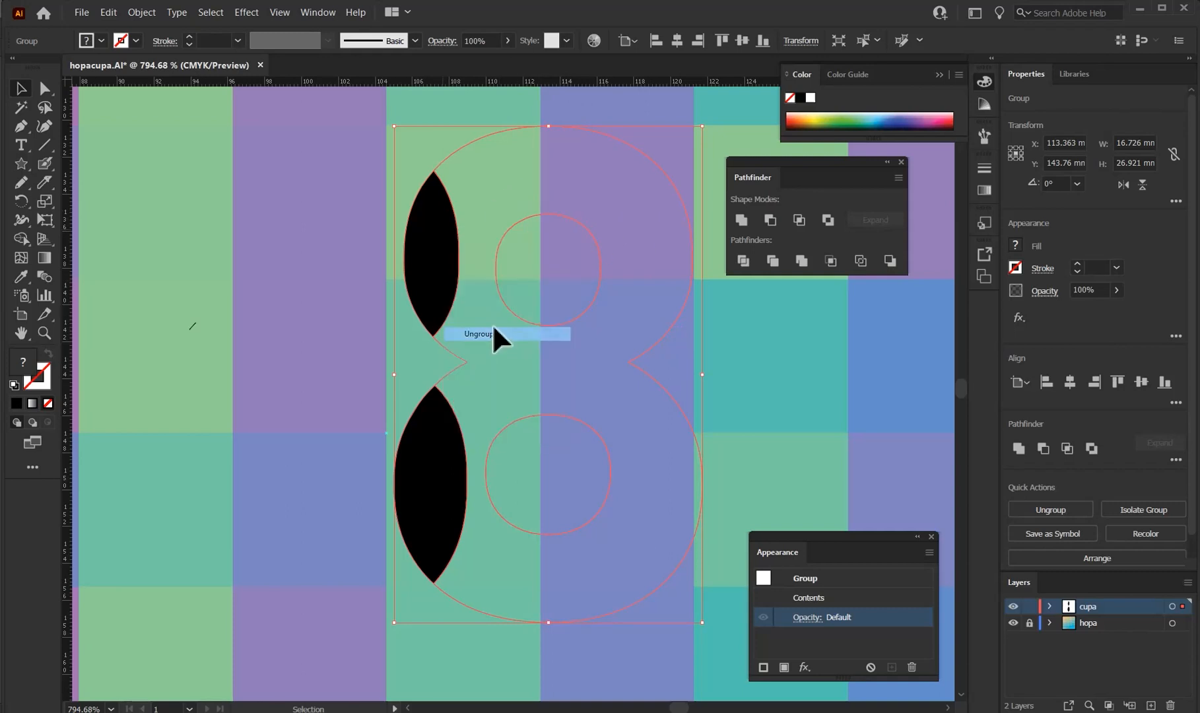
pyautogui.hotkey('ctrl', 'shift', 'a')
# Step: Move the two black slivers slightly left and the unfilled outline of the 8 about 1 mm right and 0.5 mm up
pyautogui.moveTo(424, 225); pyautogui.dragTo(413, 225)
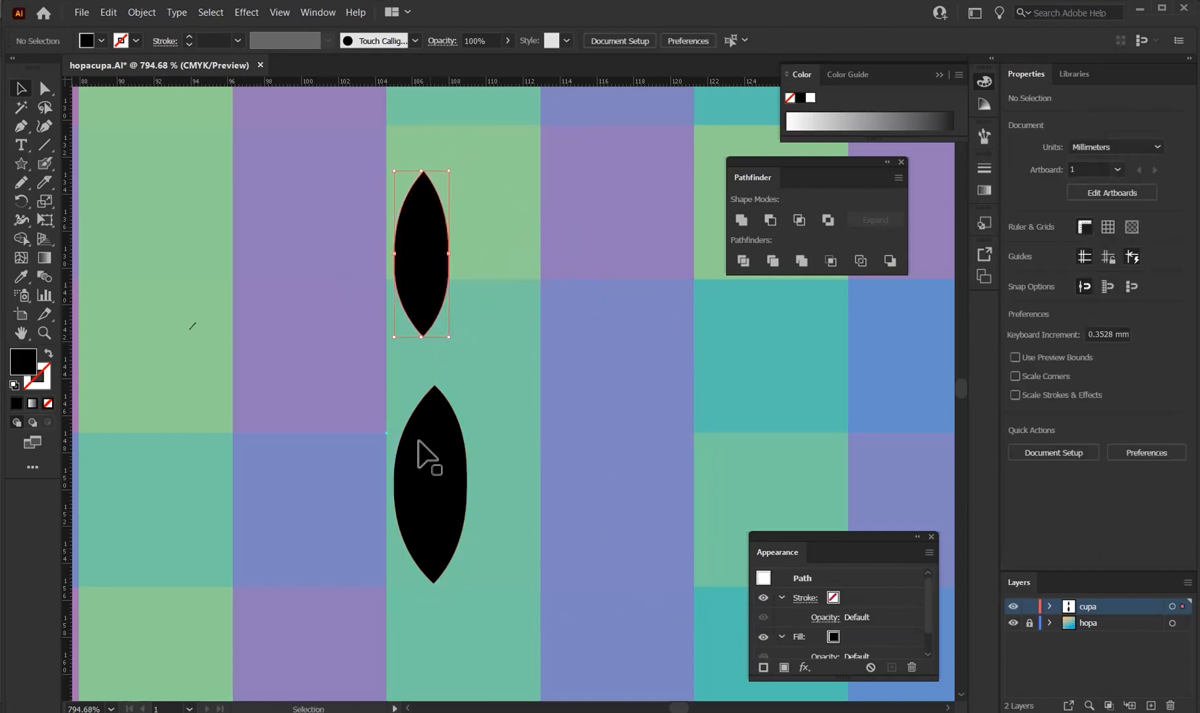
pyautogui.moveTo(425, 395); pyautogui.dragTo(416, 395)
pyautogui.click(477, 134)
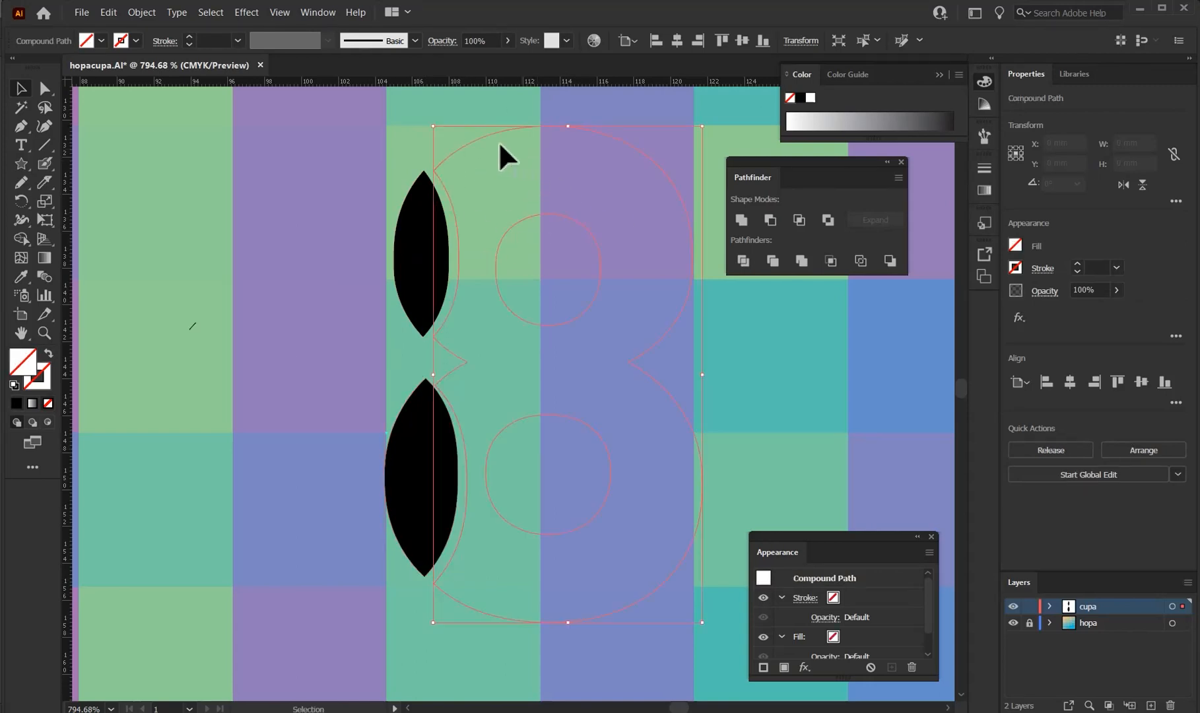
pyautogui.moveTo(469, 141); pyautogui.dragTo(552, 179)
pyautogui.moveTo(600, 216); pyautogui.dragTo(609, 201)
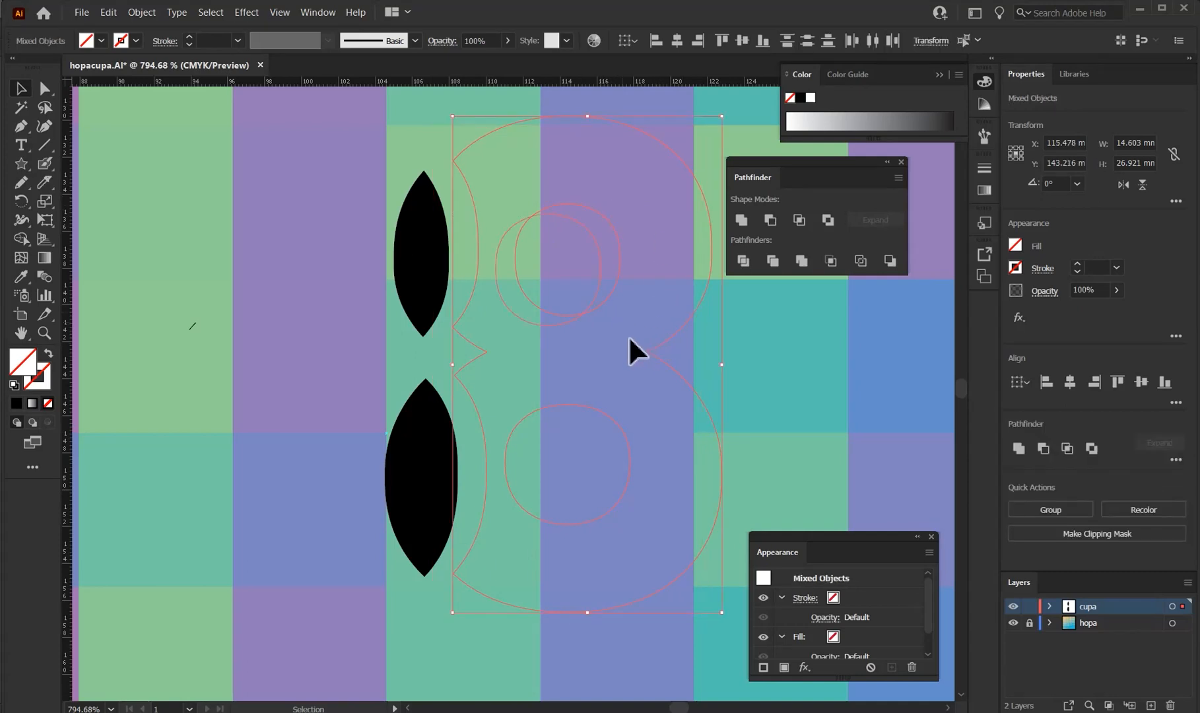
# Step: Undo the piece moves, the ungrouping and the Crop operation
pyautogui.hotkey('ctrl', 'z')
pyautogui.hotkey('ctrl', 'z')
pyautogui.hotkey('ctrl', 'z')
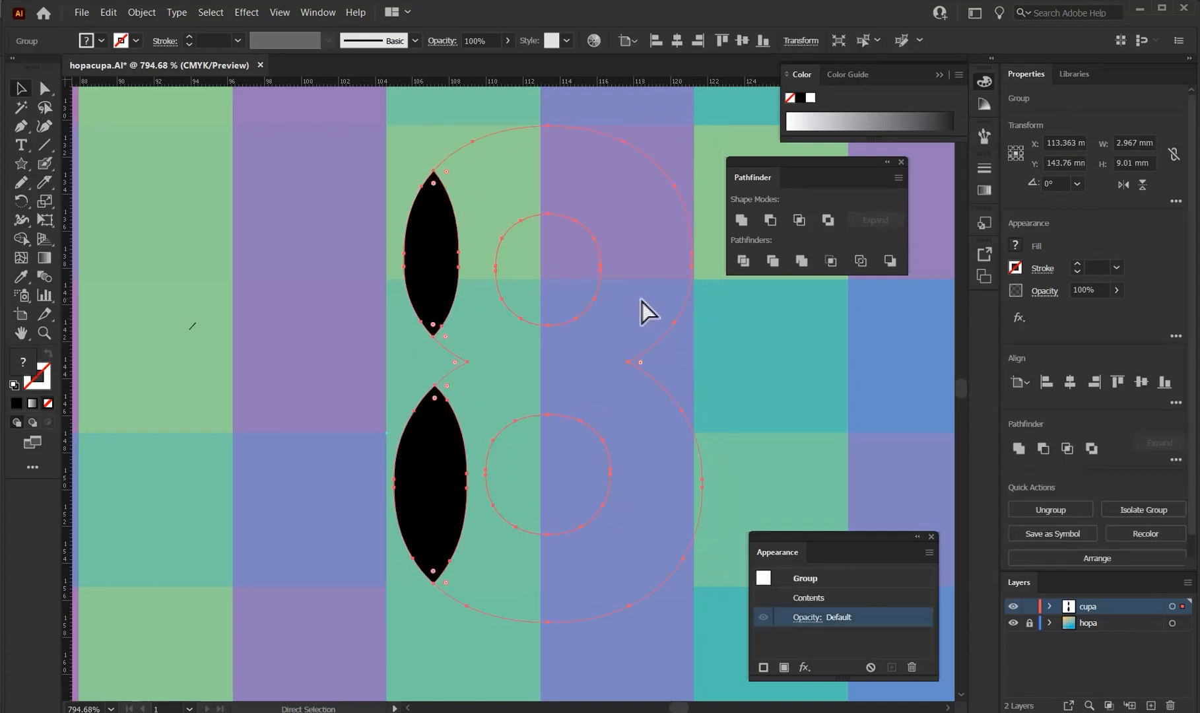
pyautogui.hotkey('ctrl', 'z')
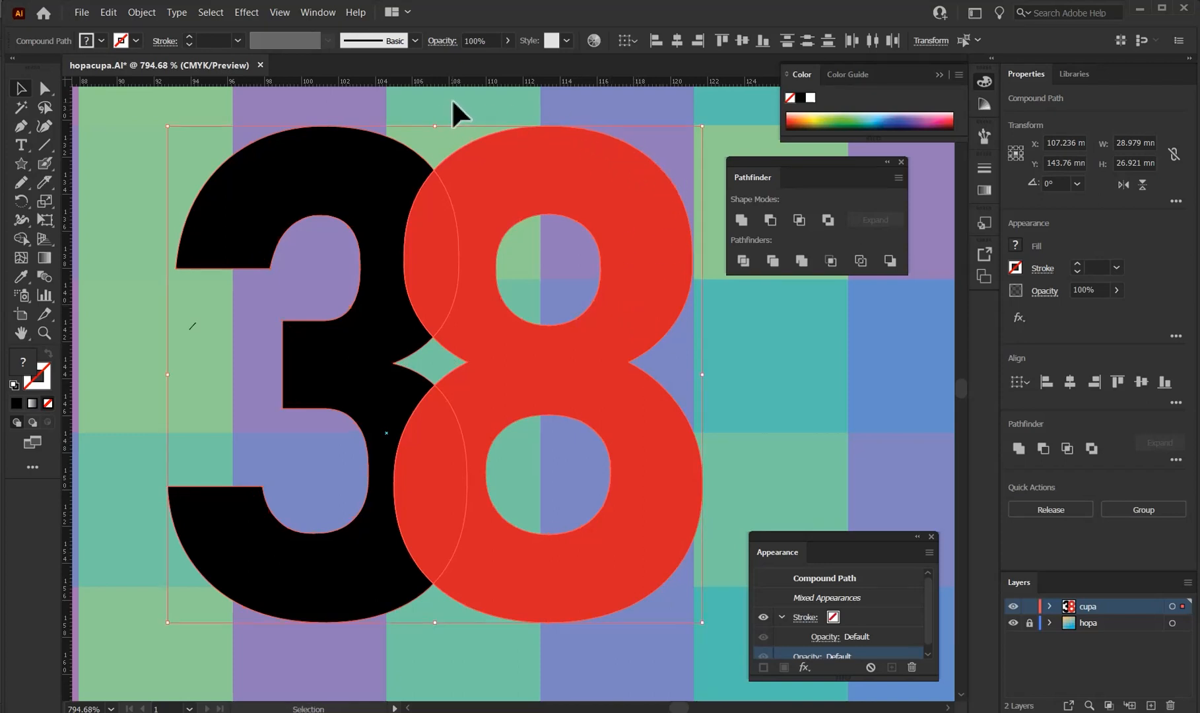
# Step: Move the red 8 about 0.44 mm right and 0.2 mm down, and select both numerals
pyautogui.click(453, 101)
pyautogui.click(462, 132)
pyautogui.moveTo(482, 176)
pyautogui.mouseDown()
pyautogui.moveTo(514, 185)
pyautogui.moveTo(489, 180)
pyautogui.mouseUp()
pyautogui.keyDown('shift'); pyautogui.click(404, 176); pyautogui.keyUp('shift')
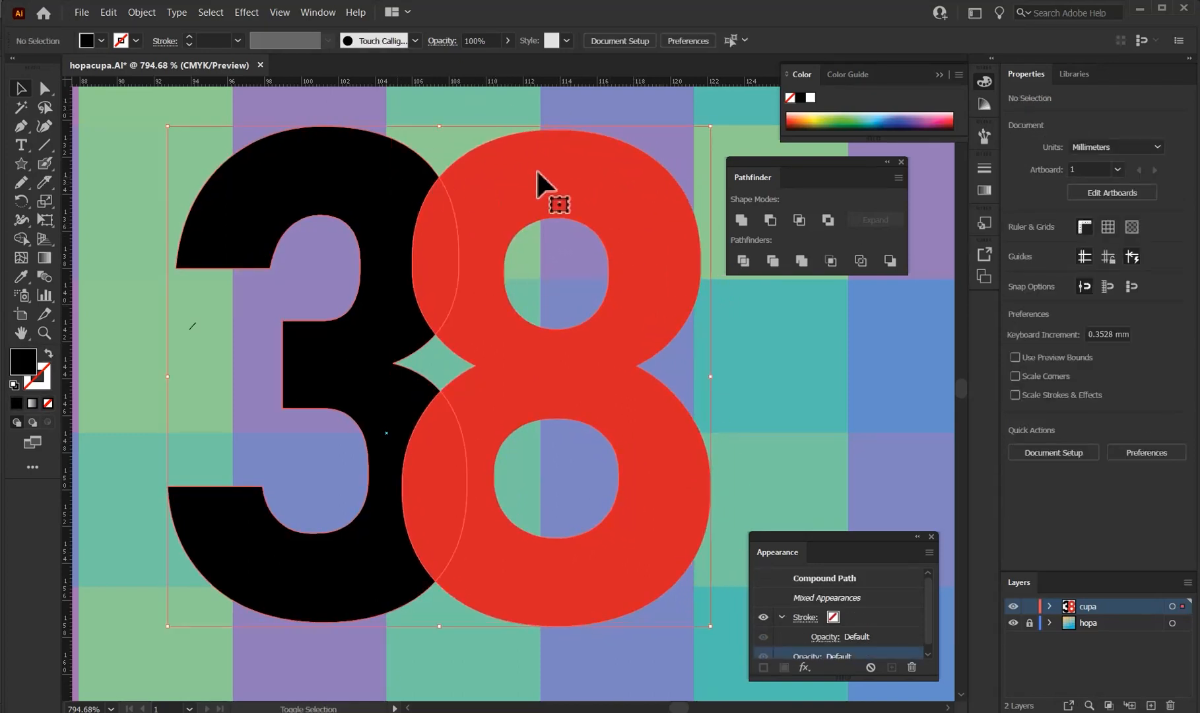
# Step: Apply the Pathfinder Outline operation to the two numerals, and undo it
pyautogui.click(860, 261)
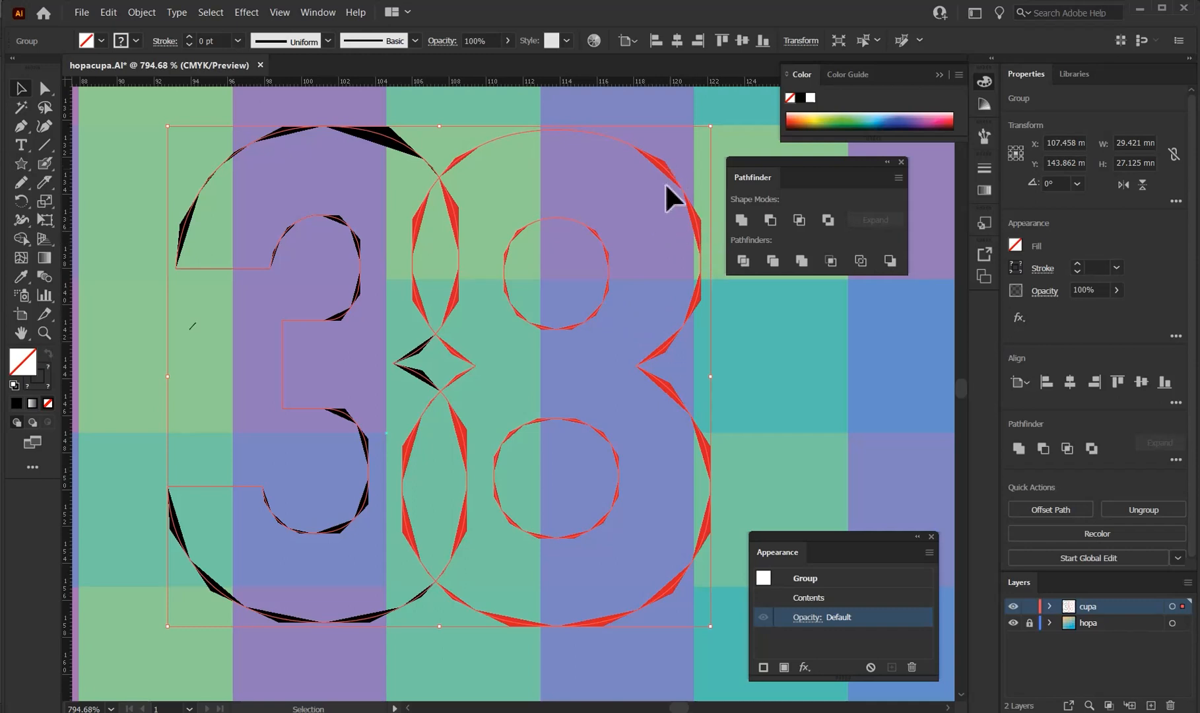
pyautogui.hotkey('ctrl', 'z')
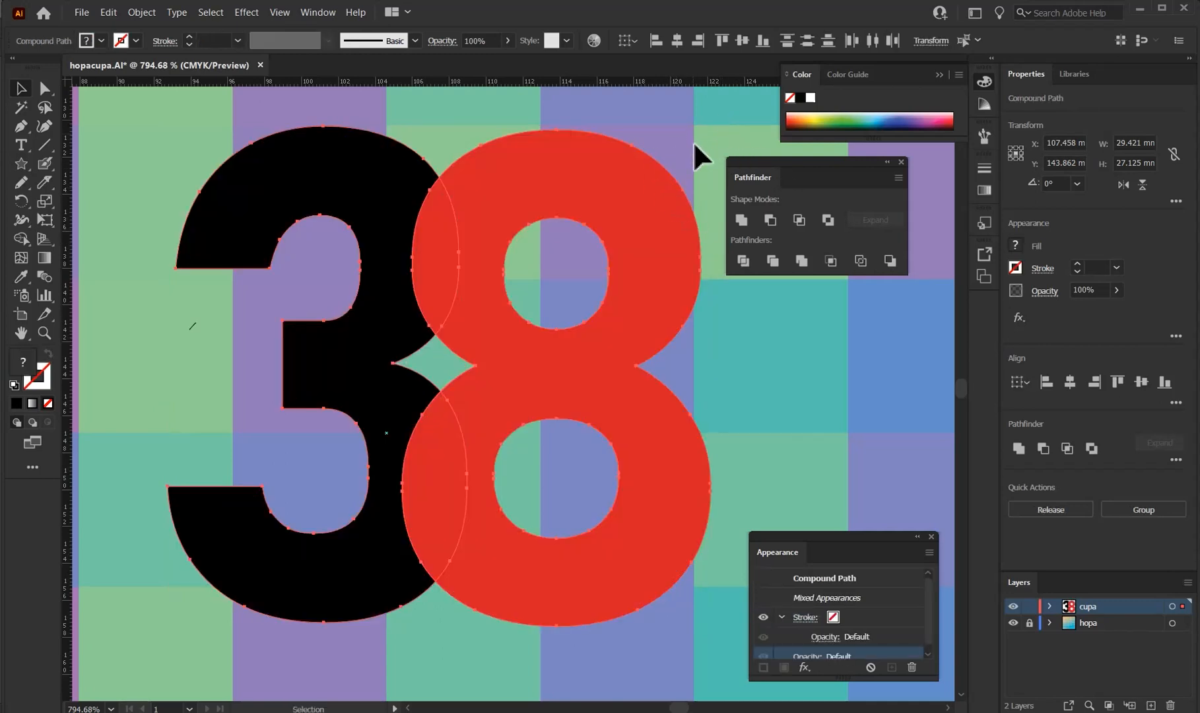